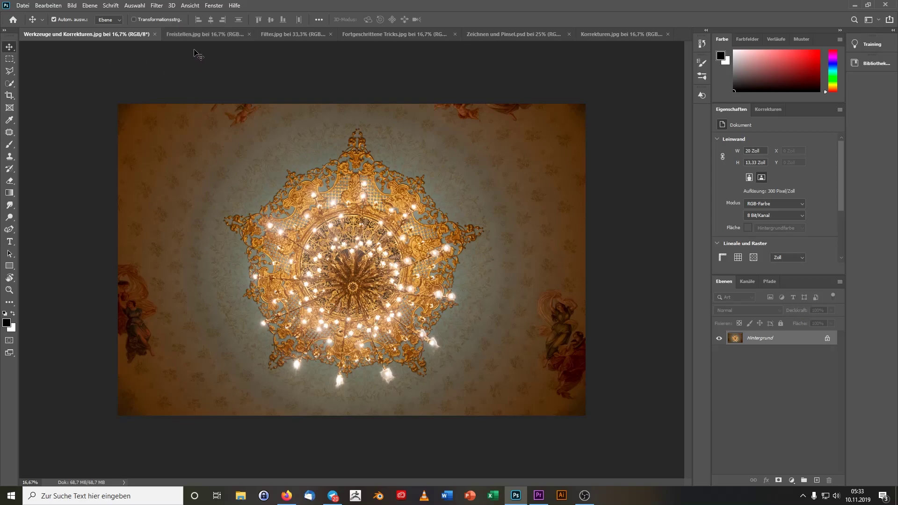
- Browse the open statue, cathedral, mosque, blank and box documents, then return to the chandelier photo
{"action": "left_click", "coordinate": [199, 36]}
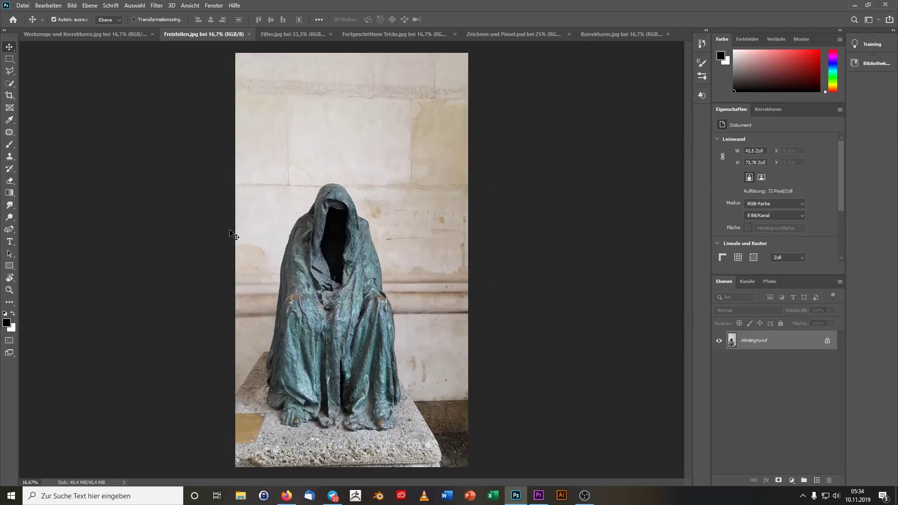
{"action": "left_click", "coordinate": [290, 34]}
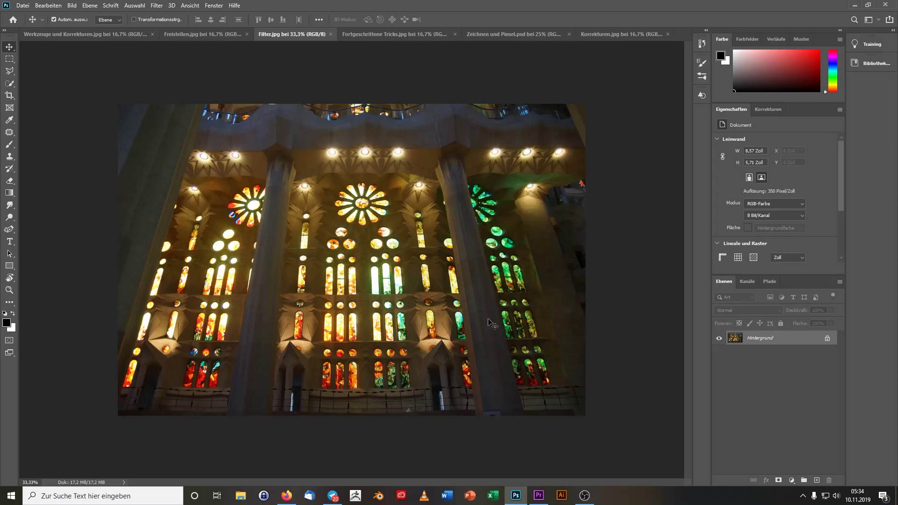
{"action": "left_click", "coordinate": [406, 35]}
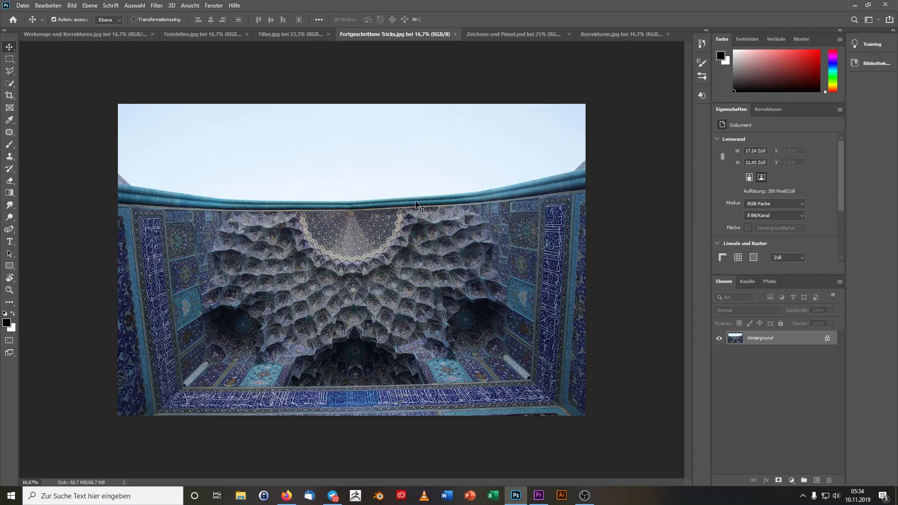
{"action": "left_click", "coordinate": [497, 35]}
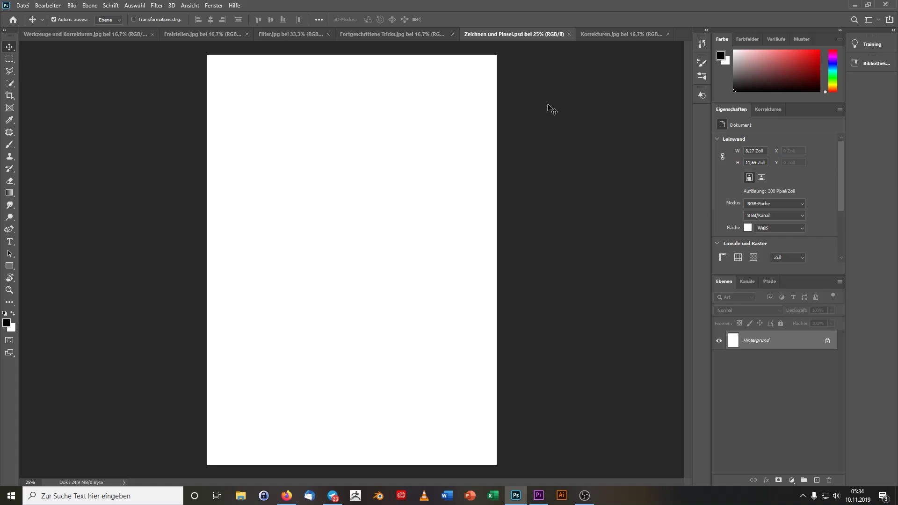
{"action": "left_click", "coordinate": [618, 37]}
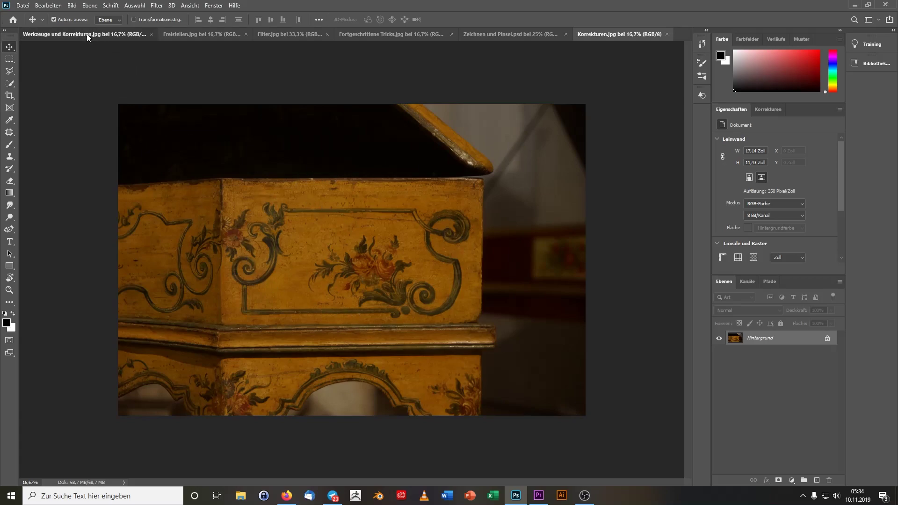
{"action": "left_click", "coordinate": [88, 34]}
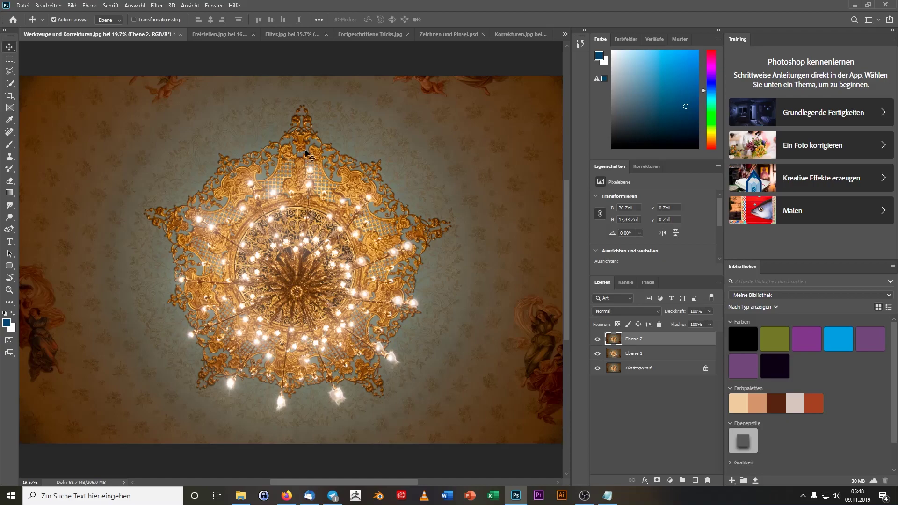
{"action": "left_click", "coordinate": [23, 5]}
{"action": "left_click", "coordinate": [25, 16]}
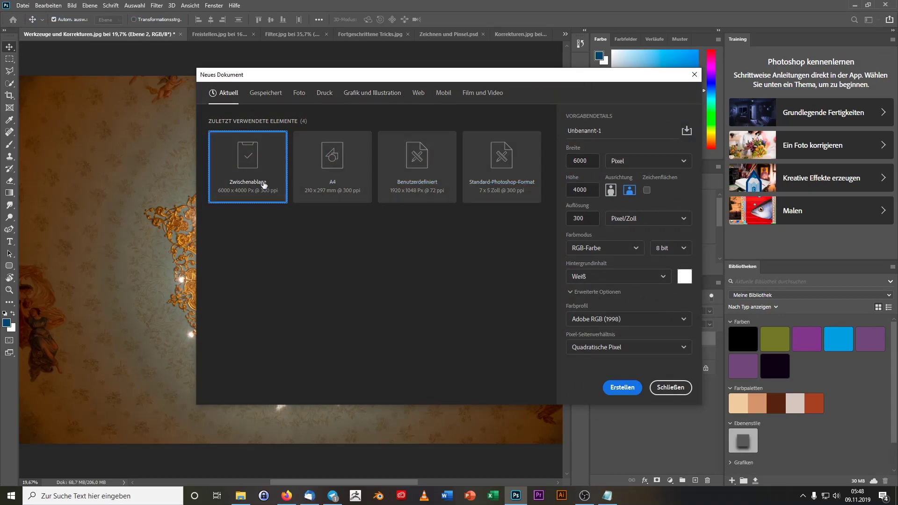
{"action": "left_click", "coordinate": [301, 93]}
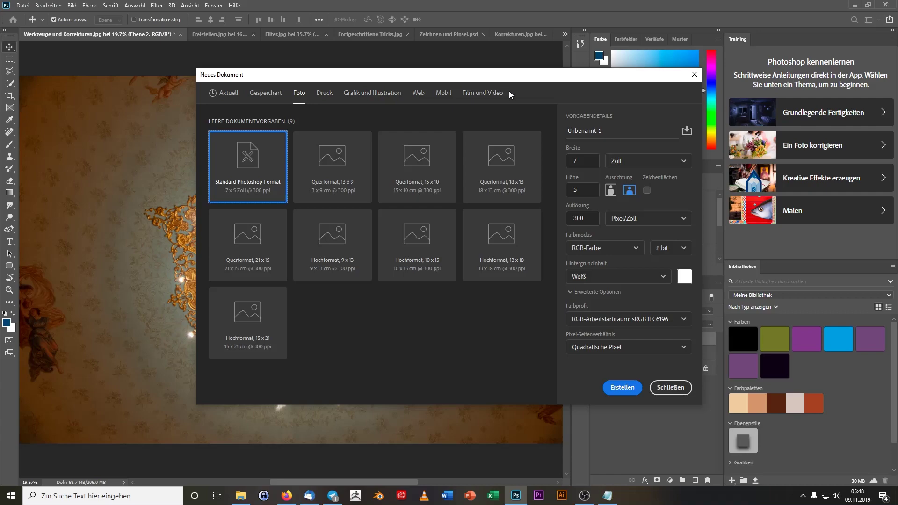
{"action": "left_click", "coordinate": [324, 93]}
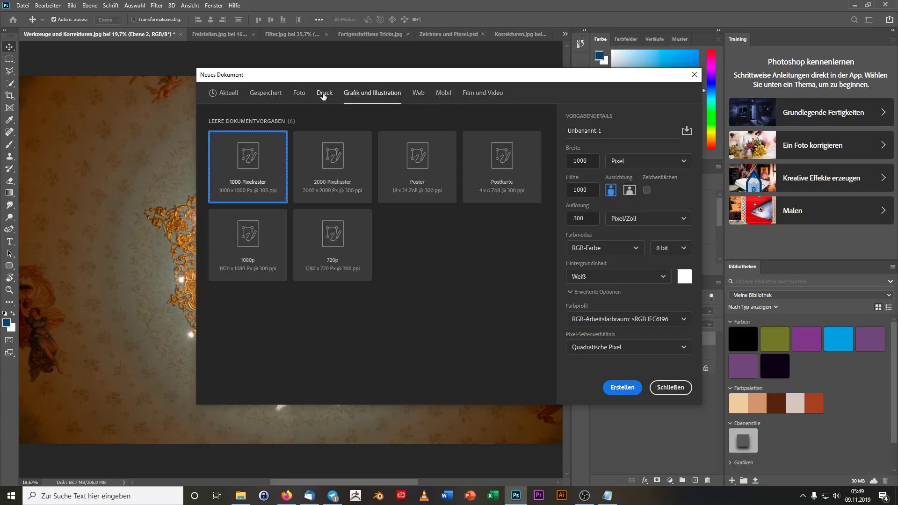
{"action": "left_click", "coordinate": [300, 94]}
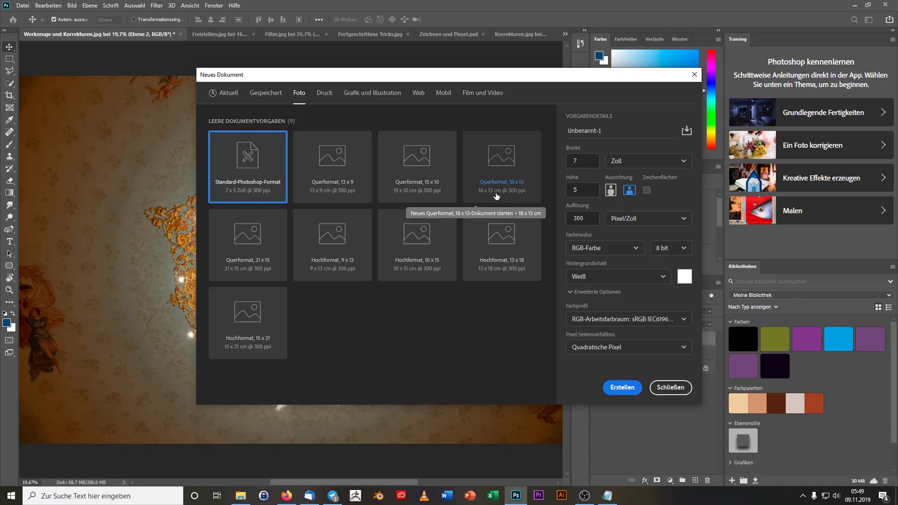
{"action": "left_click", "coordinate": [419, 93]}
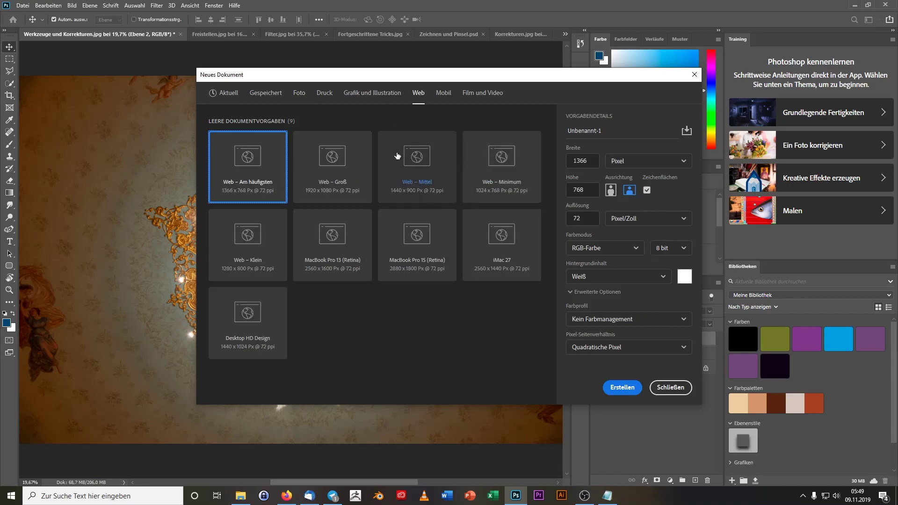
{"action": "left_click", "coordinate": [443, 93]}
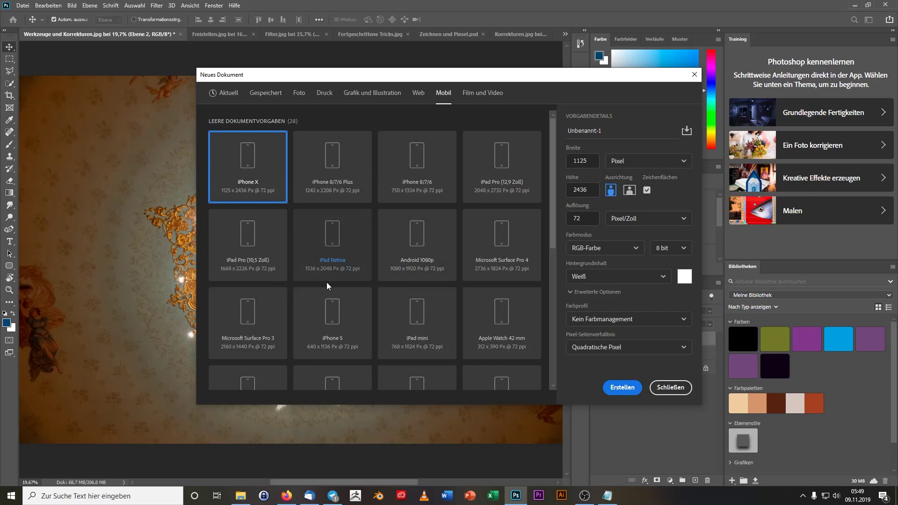
{"action": "left_click", "coordinate": [485, 92]}
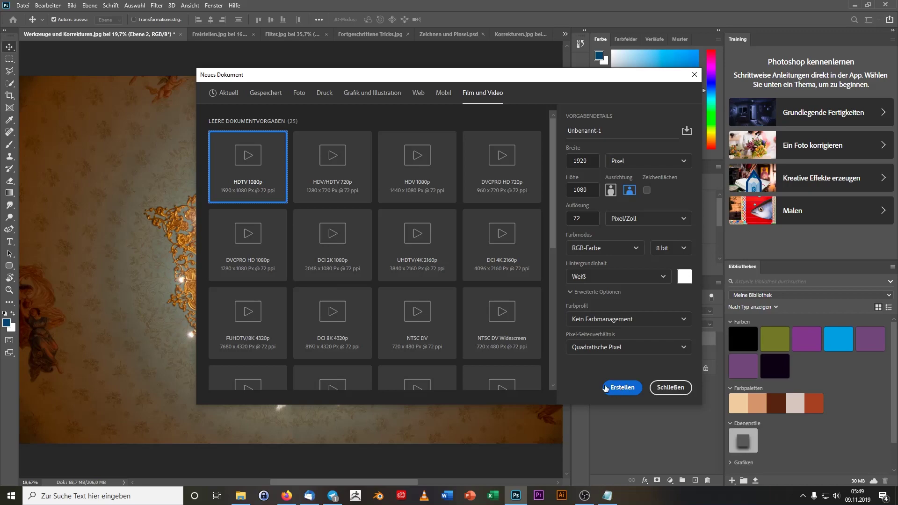
{"action": "left_click", "coordinate": [671, 388]}
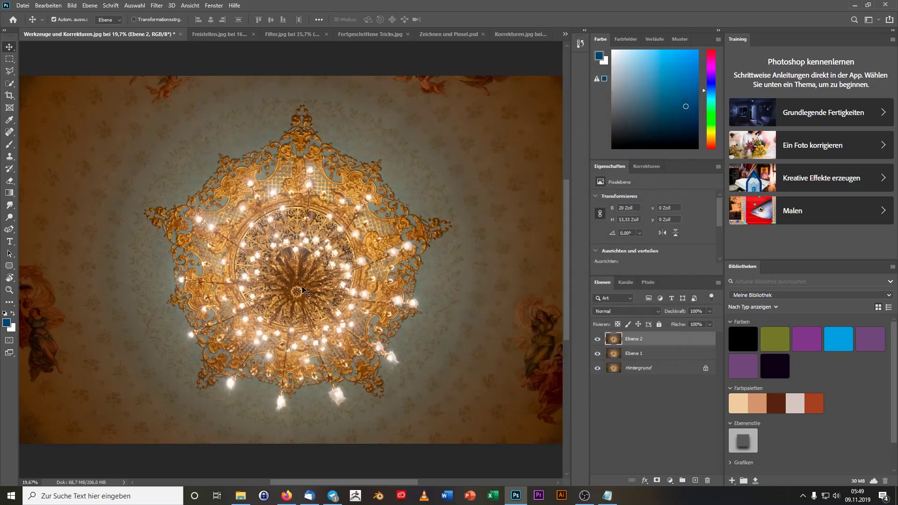
- Cancel opening Werkzeuge und Korrekturen.jpg, then delete layers Ebene 1 and Ebene 2
{"action": "left_click", "coordinate": [23, 5]}
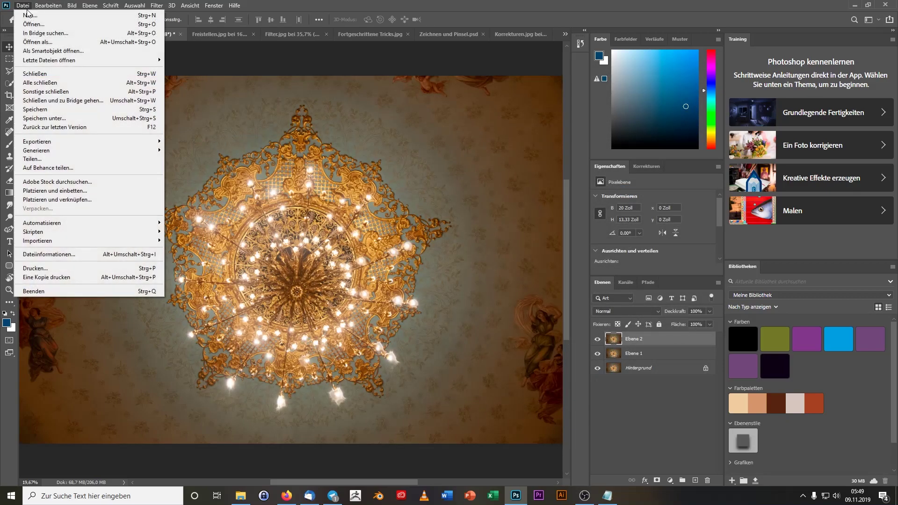
{"action": "left_click", "coordinate": [33, 24]}
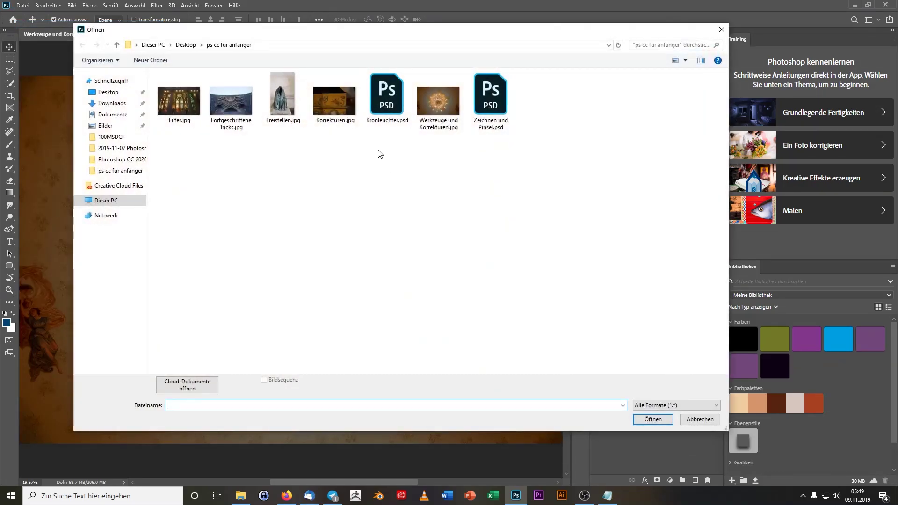
{"action": "left_click", "coordinate": [452, 114]}
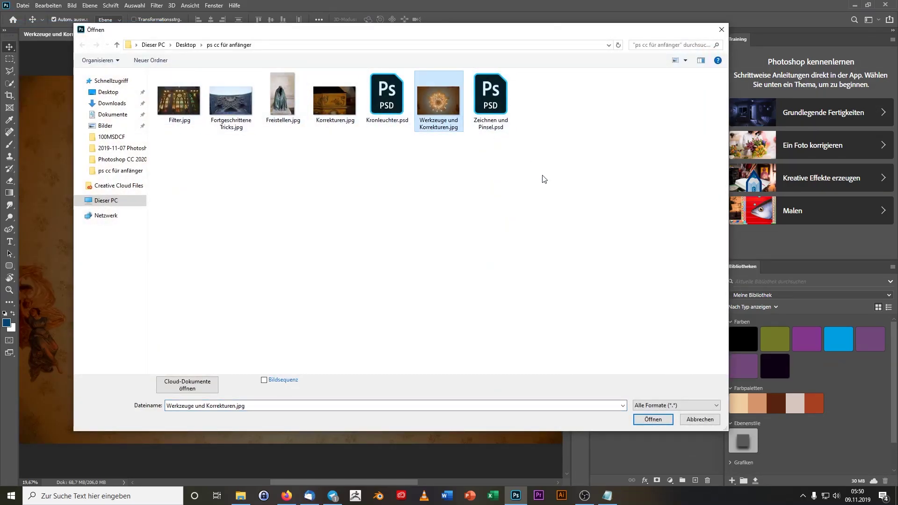
{"action": "left_click", "coordinate": [708, 423]}
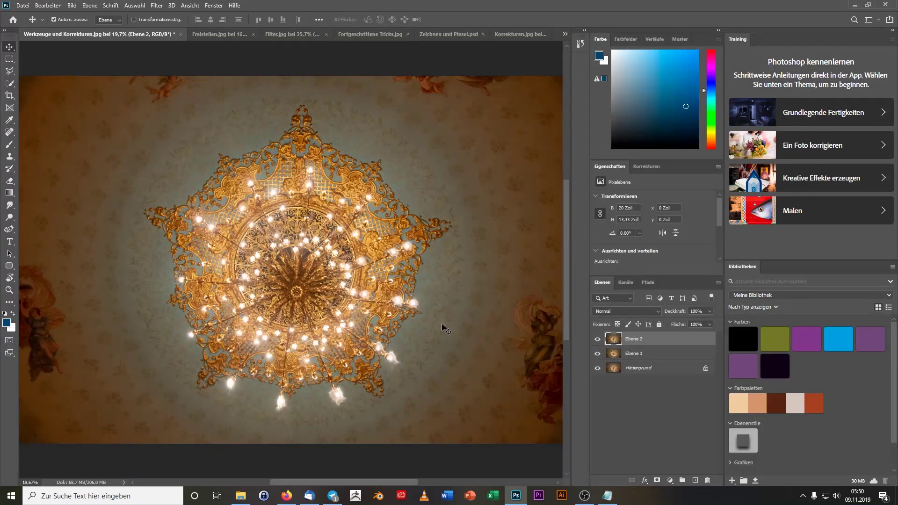
{"action": "left_click", "coordinate": [644, 356], "text": "ctrl"}
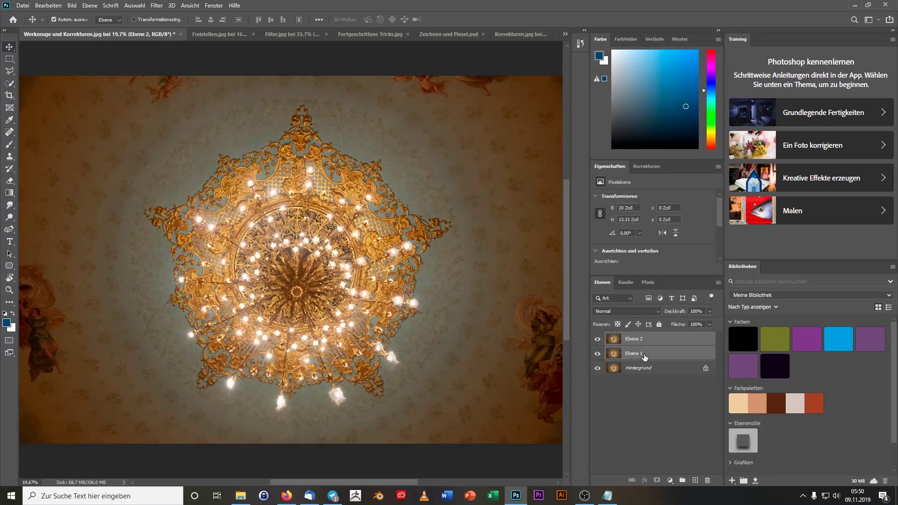
{"action": "key", "text": "Delete"}
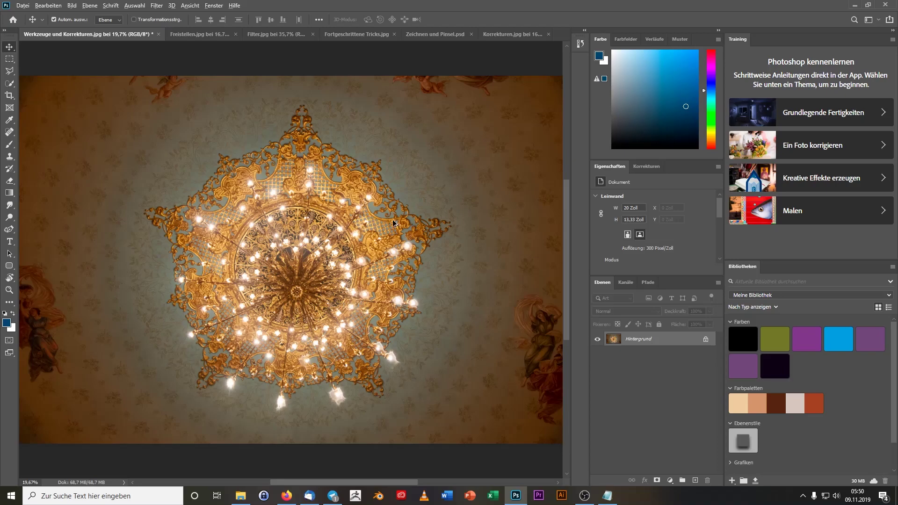
- Zoom the chandelier photo from 19.7% to about 11200% so pixels show as squares
{"action": "scroll", "coordinate": [390, 222], "scroll_direction": "up", "scroll_amount": 2}
{"action": "scroll", "coordinate": [381, 217], "scroll_direction": "up", "scroll_amount": 2}
{"action": "scroll", "coordinate": [369, 212], "scroll_direction": "up", "scroll_amount": 1}
{"action": "scroll", "coordinate": [361, 208], "scroll_direction": "up", "scroll_amount": 1}
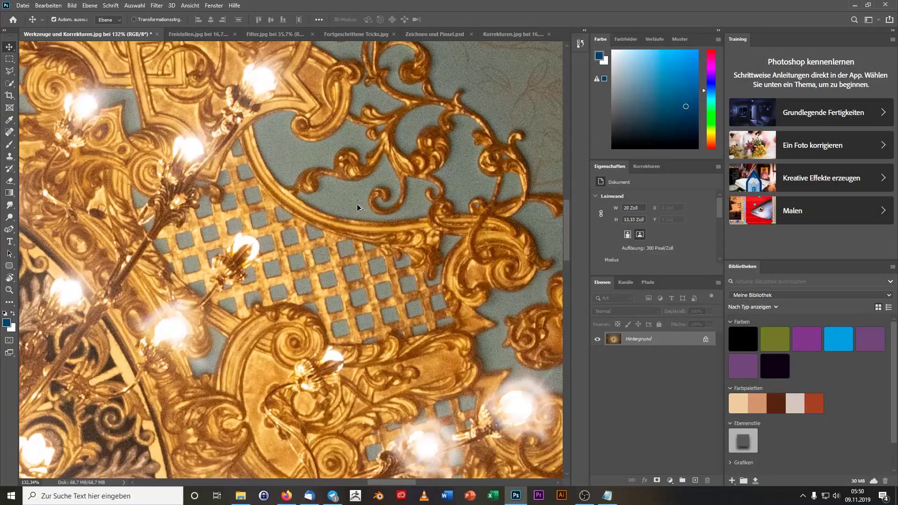
{"action": "scroll", "coordinate": [358, 208], "scroll_direction": "up", "scroll_amount": 3}
{"action": "scroll", "coordinate": [341, 211], "scroll_direction": "up", "scroll_amount": 2}
{"action": "scroll", "coordinate": [340, 194], "scroll_direction": "up", "scroll_amount": 3}
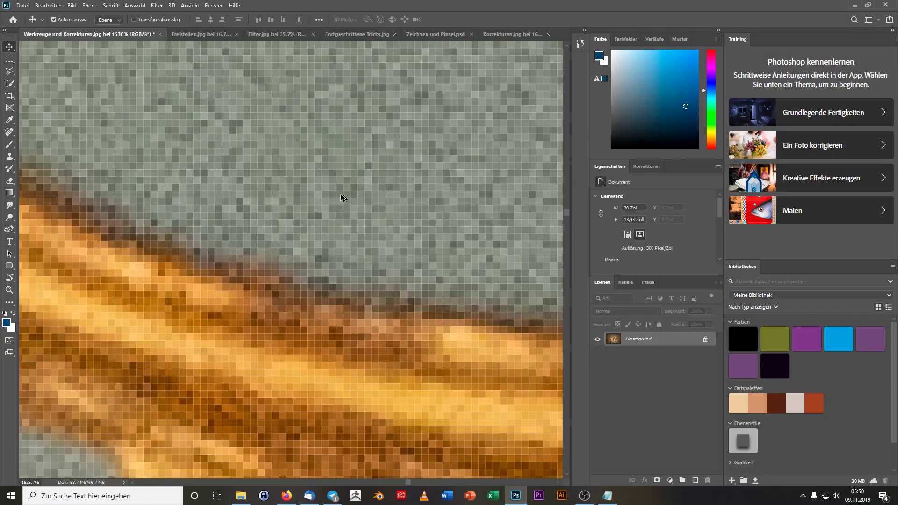
{"action": "scroll", "coordinate": [340, 194], "scroll_direction": "up", "scroll_amount": 3}
{"action": "scroll", "coordinate": [346, 201], "scroll_direction": "up", "scroll_amount": 3}
{"action": "scroll", "coordinate": [352, 211], "scroll_direction": "up", "scroll_amount": 2}
{"action": "scroll", "coordinate": [354, 213], "scroll_direction": "up", "scroll_amount": 2}
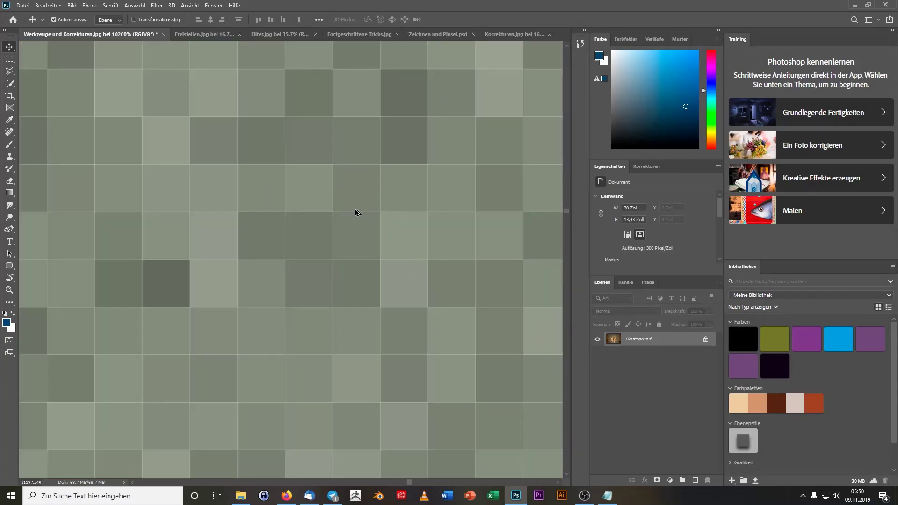
{"action": "scroll", "coordinate": [355, 209], "scroll_direction": "up", "scroll_amount": 1}
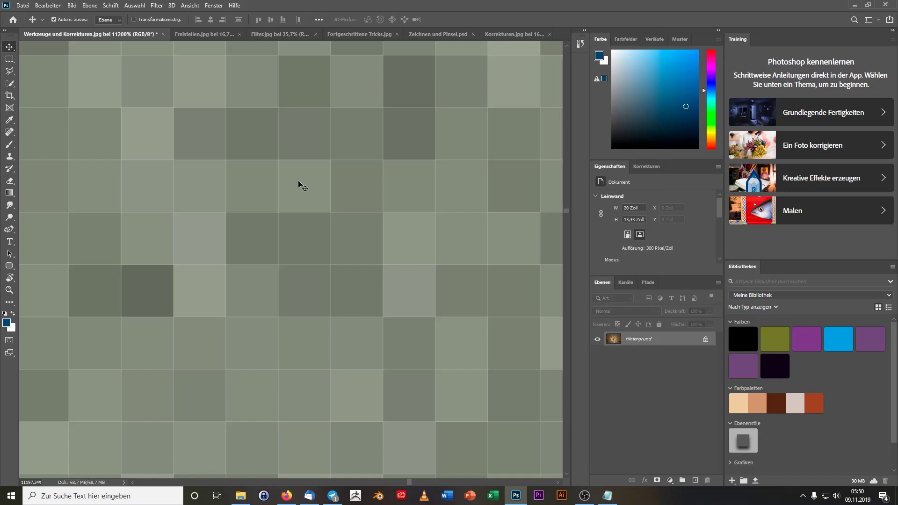
{"action": "left_click", "coordinate": [73, 6]}
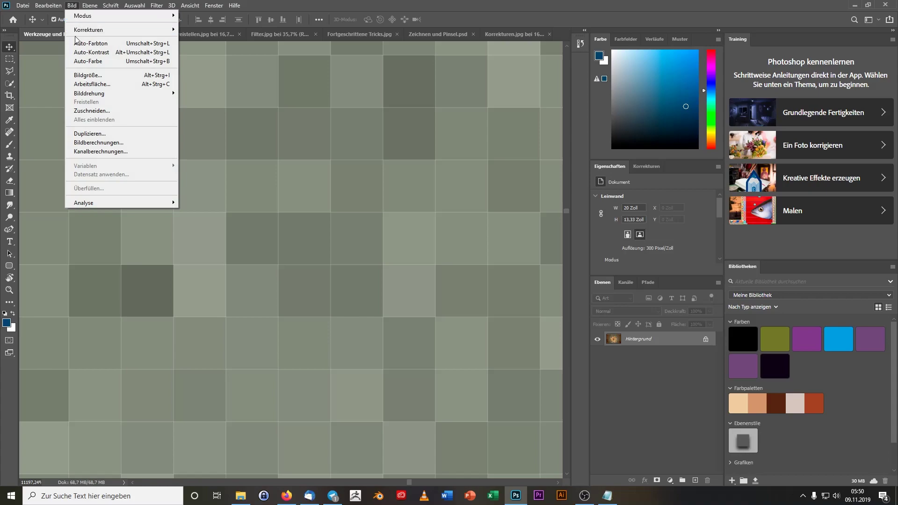
{"action": "left_click", "coordinate": [87, 75]}
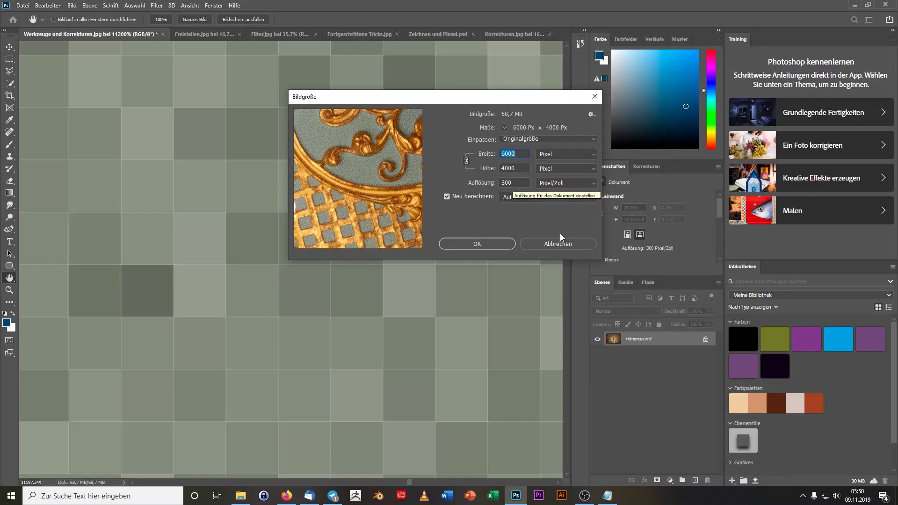
{"action": "left_click", "coordinate": [567, 244]}
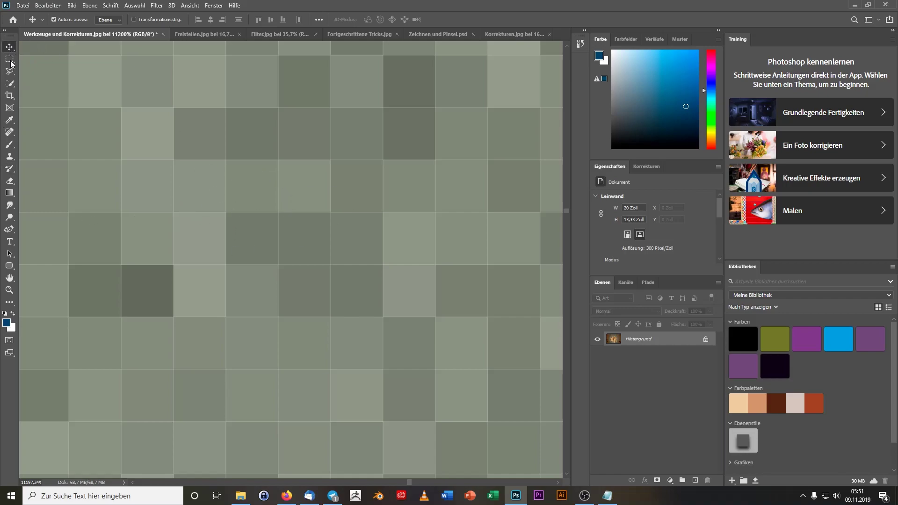
- Select the Brush tool and zoom out to about 17.7% to show the whole chandelier
{"action": "left_click", "coordinate": [10, 145]}
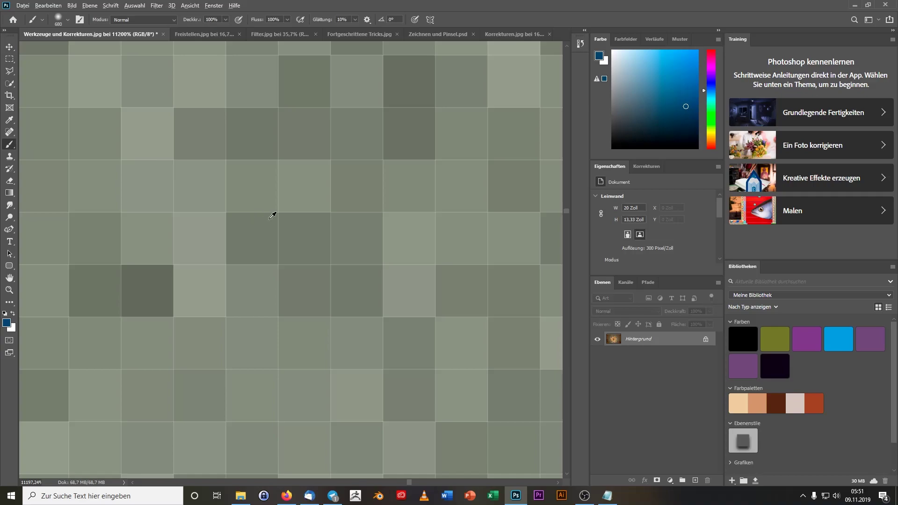
{"action": "scroll", "coordinate": [272, 216], "scroll_direction": "down", "scroll_amount": 3}
{"action": "scroll", "coordinate": [273, 216], "scroll_direction": "down", "scroll_amount": 3}
{"action": "scroll", "coordinate": [273, 216], "scroll_direction": "down", "scroll_amount": 3}
{"action": "scroll", "coordinate": [273, 218], "scroll_direction": "down", "scroll_amount": 3}
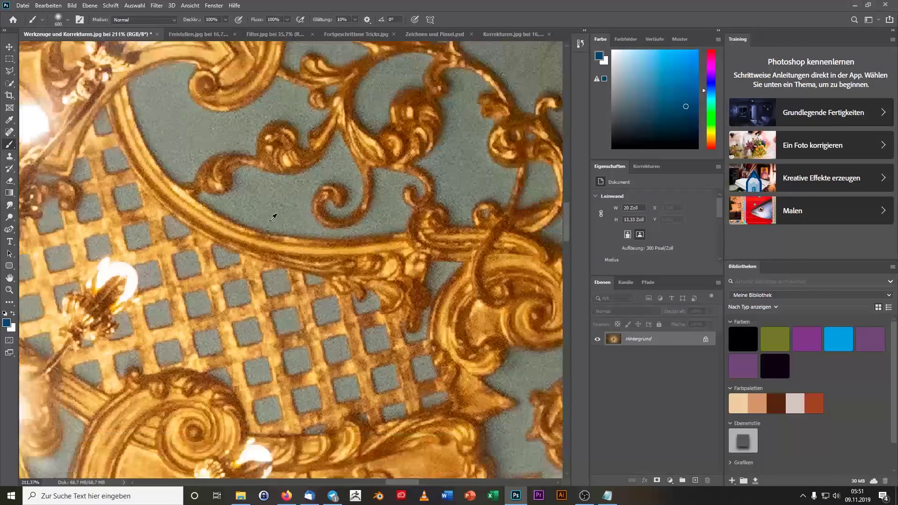
{"action": "scroll", "coordinate": [273, 216], "scroll_direction": "down", "scroll_amount": 3}
{"action": "scroll", "coordinate": [273, 216], "scroll_direction": "down", "scroll_amount": 3}
{"action": "scroll", "coordinate": [272, 217], "scroll_direction": "down", "scroll_amount": 3}
{"action": "scroll", "coordinate": [278, 217], "scroll_direction": "down", "scroll_amount": 2}
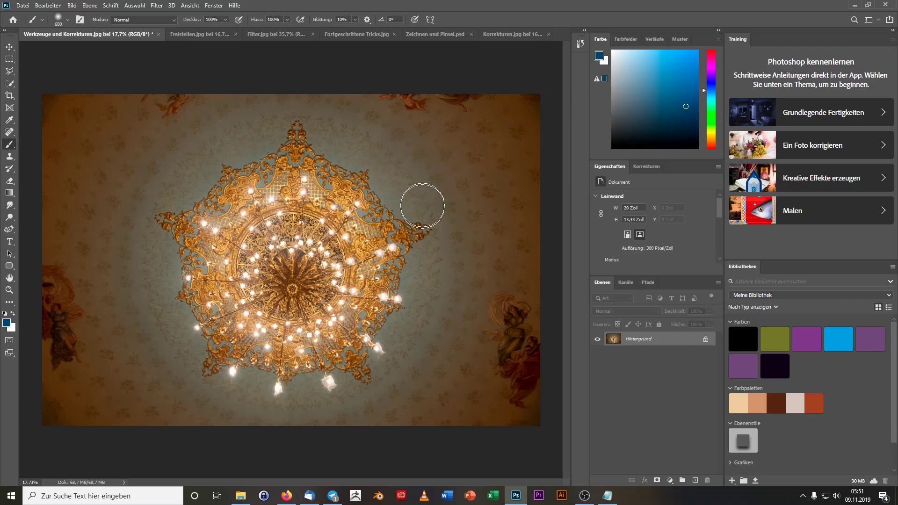
- Paint a blue dab beside the chandelier, then a single enlarged blue pixel up close
{"action": "left_click", "coordinate": [405, 179]}
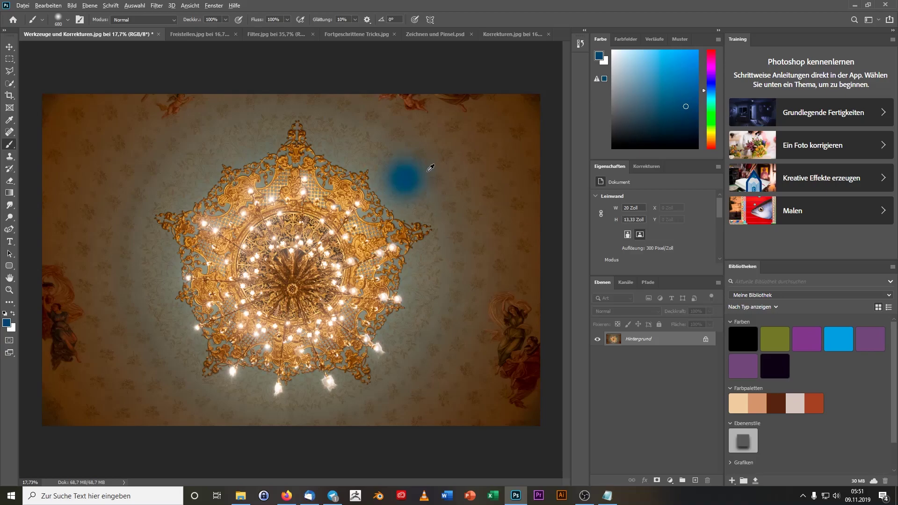
{"action": "scroll", "coordinate": [410, 177], "scroll_direction": "up", "scroll_amount": 5}
{"action": "scroll", "coordinate": [313, 160], "scroll_direction": "up", "scroll_amount": 3}
{"action": "scroll", "coordinate": [393, 104], "scroll_direction": "up", "scroll_amount": 3}
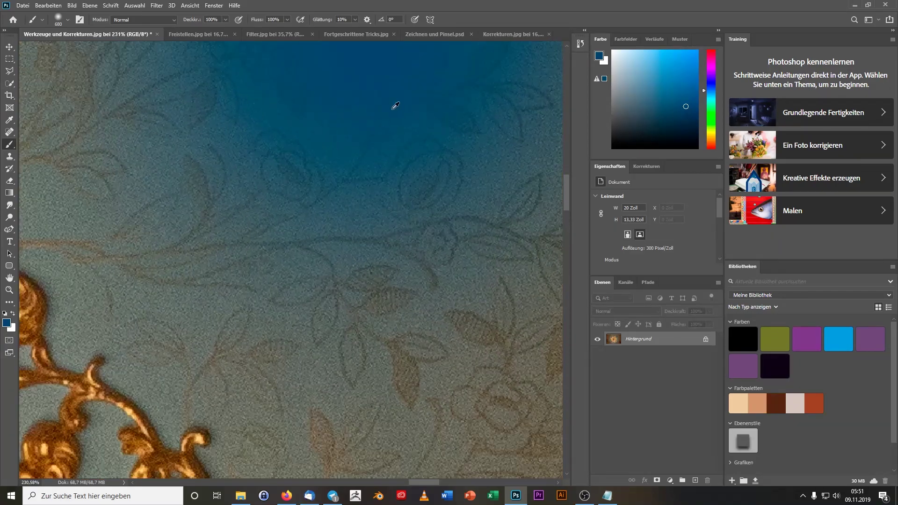
{"action": "scroll", "coordinate": [363, 140], "scroll_direction": "up", "scroll_amount": 3}
{"action": "scroll", "coordinate": [388, 164], "scroll_direction": "up", "scroll_amount": 3}
{"action": "scroll", "coordinate": [388, 164], "scroll_direction": "up", "scroll_amount": 3}
{"action": "scroll", "coordinate": [381, 168], "scroll_direction": "up", "scroll_amount": 2}
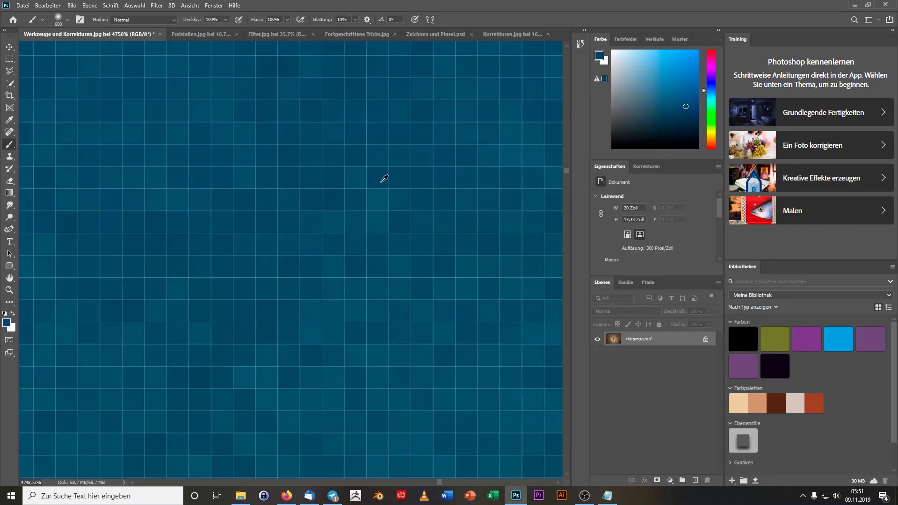
{"action": "scroll", "coordinate": [383, 178], "scroll_direction": "up", "scroll_amount": 2}
{"action": "scroll", "coordinate": [371, 192], "scroll_direction": "up", "scroll_amount": 1}
{"action": "scroll", "coordinate": [368, 198], "scroll_direction": "up", "scroll_amount": 1}
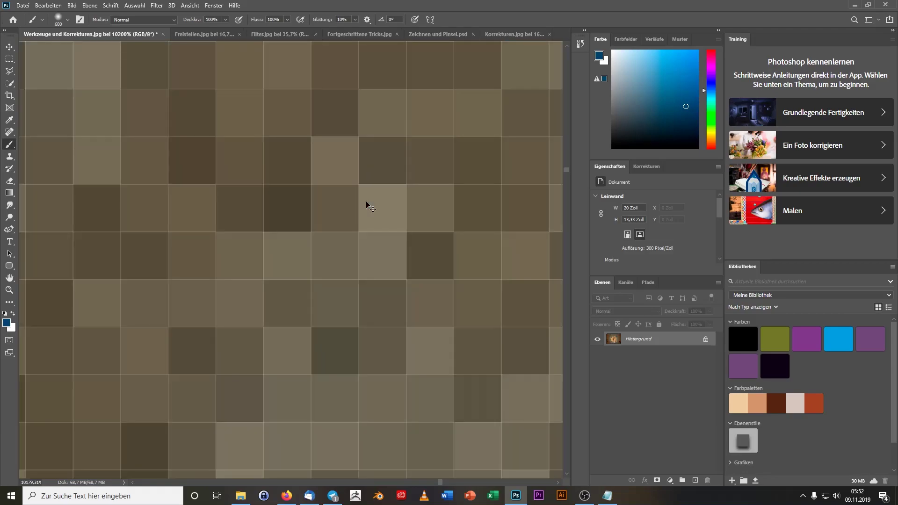
{"action": "left_click", "coordinate": [366, 202]}
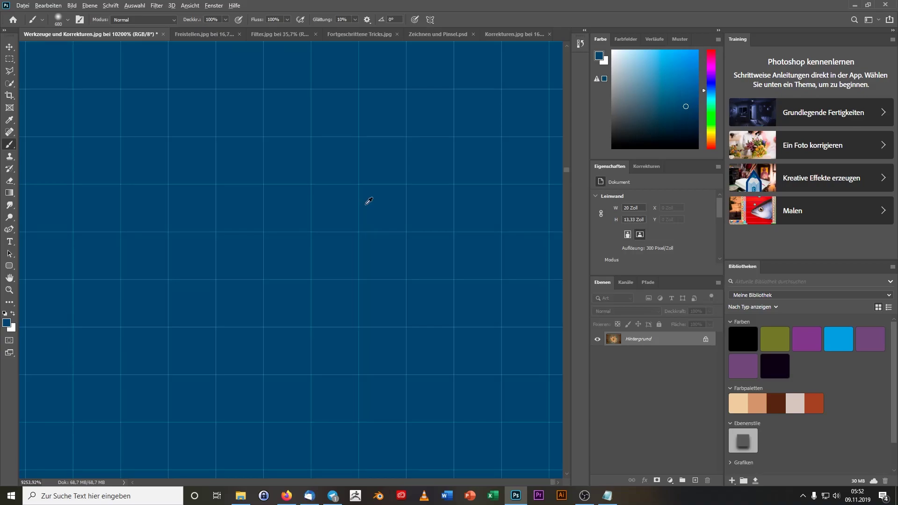
- Paint a large blue stroke across the chandelier, then undo all blue paint with Ctrl+Z
{"action": "scroll", "coordinate": [368, 200], "scroll_direction": "down", "scroll_amount": 5}
{"action": "scroll", "coordinate": [375, 233], "scroll_direction": "down", "scroll_amount": 5}
{"action": "scroll", "coordinate": [373, 247], "scroll_direction": "down", "scroll_amount": 5}
{"action": "scroll", "coordinate": [377, 245], "scroll_direction": "down", "scroll_amount": 5}
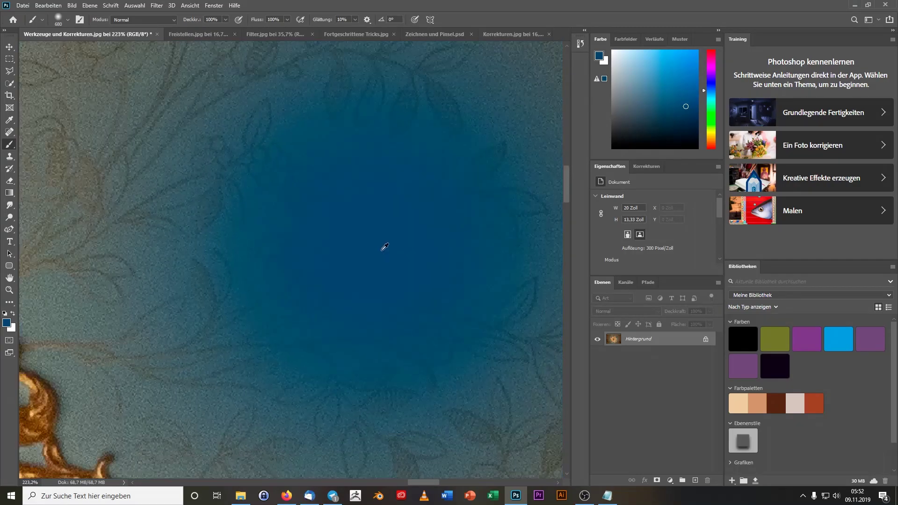
{"action": "scroll", "coordinate": [405, 244], "scroll_direction": "down", "scroll_amount": 5}
{"action": "scroll", "coordinate": [327, 253], "scroll_direction": "down", "scroll_amount": 5}
{"action": "scroll", "coordinate": [162, 278], "scroll_direction": "down", "scroll_amount": 2}
{"action": "scroll", "coordinate": [270, 259], "scroll_direction": "down", "scroll_amount": 1}
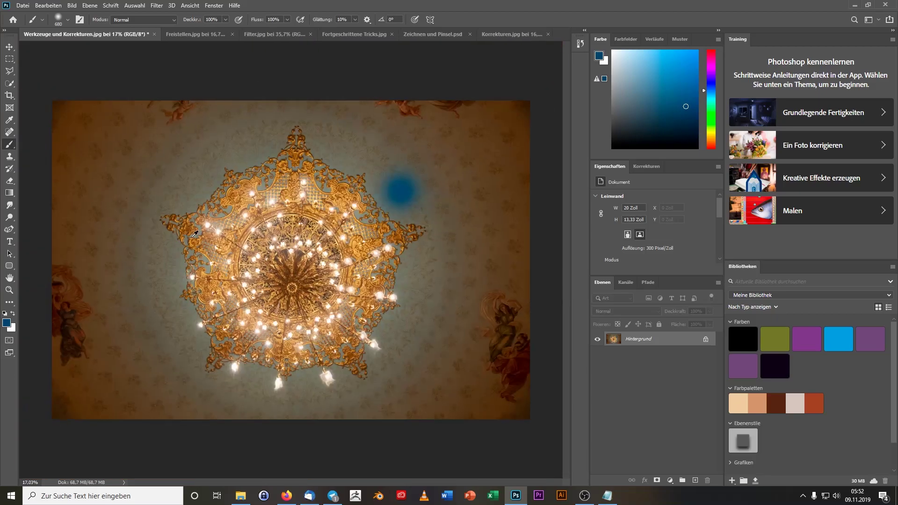
{"action": "scroll", "coordinate": [328, 234], "scroll_direction": "up", "scroll_amount": 2}
{"action": "scroll", "coordinate": [351, 225], "scroll_direction": "down", "scroll_amount": 2}
{"action": "scroll", "coordinate": [371, 214], "scroll_direction": "down", "scroll_amount": 1}
{"action": "mouse_move", "coordinate": [371, 215]}
{"action": "left_mouse_down"}
{"action": "mouse_move", "coordinate": [321, 217]}
{"action": "mouse_move", "coordinate": [413, 210]}
{"action": "mouse_move", "coordinate": [315, 301]}
{"action": "mouse_move", "coordinate": [414, 354]}
{"action": "left_mouse_up"}
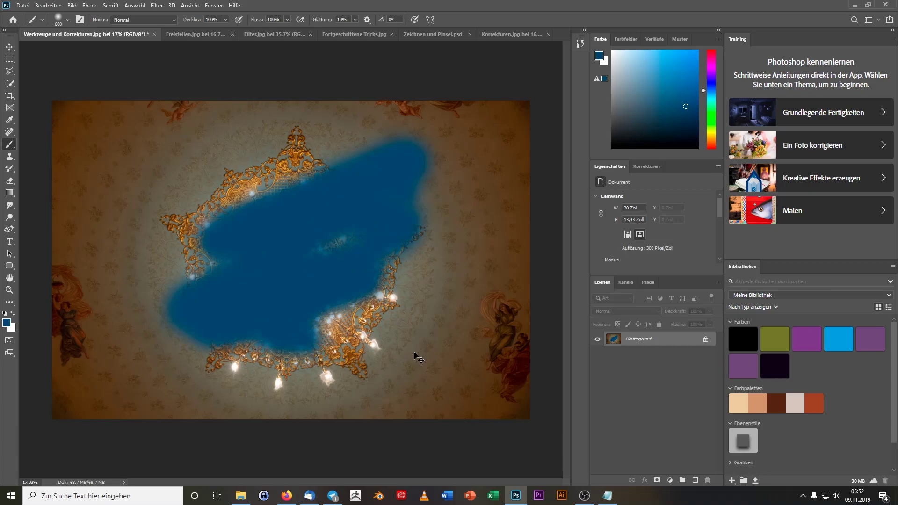
{"action": "key", "text": "ctrl+z"}
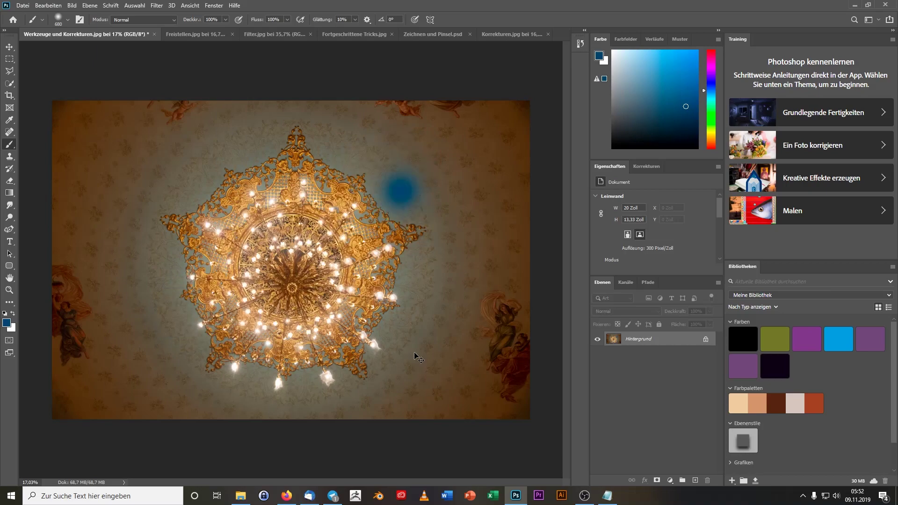
{"action": "key", "text": "ctrl+z"}
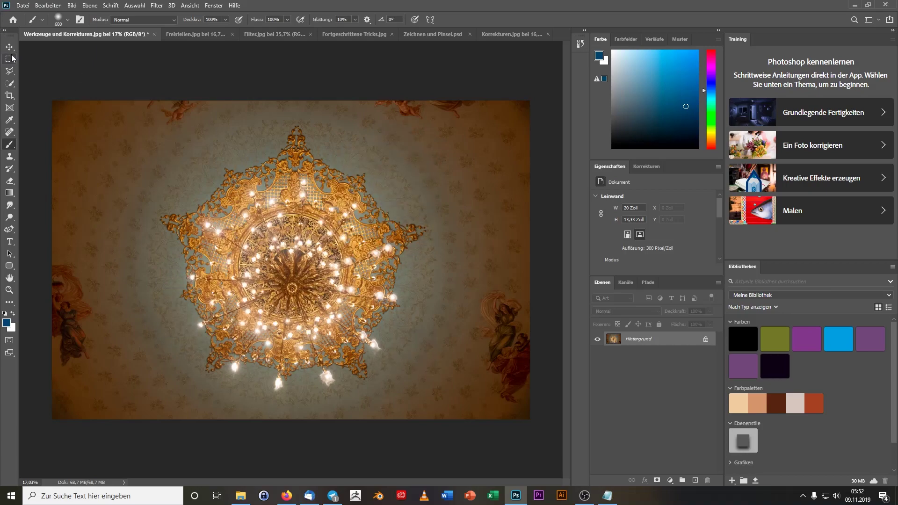
{"action": "left_click", "coordinate": [9, 47]}
{"action": "mouse_move", "coordinate": [358, 315]}
{"action": "left_mouse_down"}
{"action": "mouse_move", "coordinate": [317, 280]}
{"action": "mouse_move", "coordinate": [300, 290]}
{"action": "left_mouse_up"}
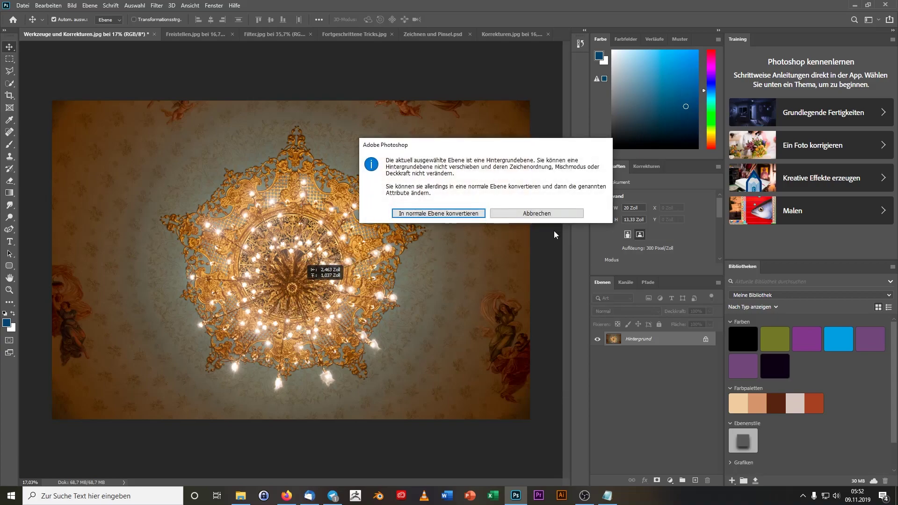
{"action": "left_click", "coordinate": [541, 218]}
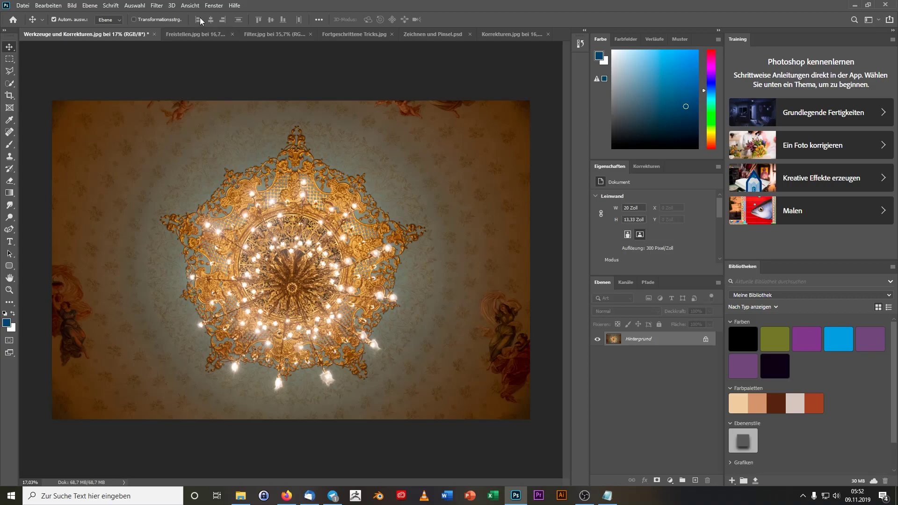
- Float the Farbfelder and Verläufe panels, then reset the Grundelemente workspace layout
{"action": "left_click", "coordinate": [214, 6]}
{"action": "mouse_move", "coordinate": [230, 24]}
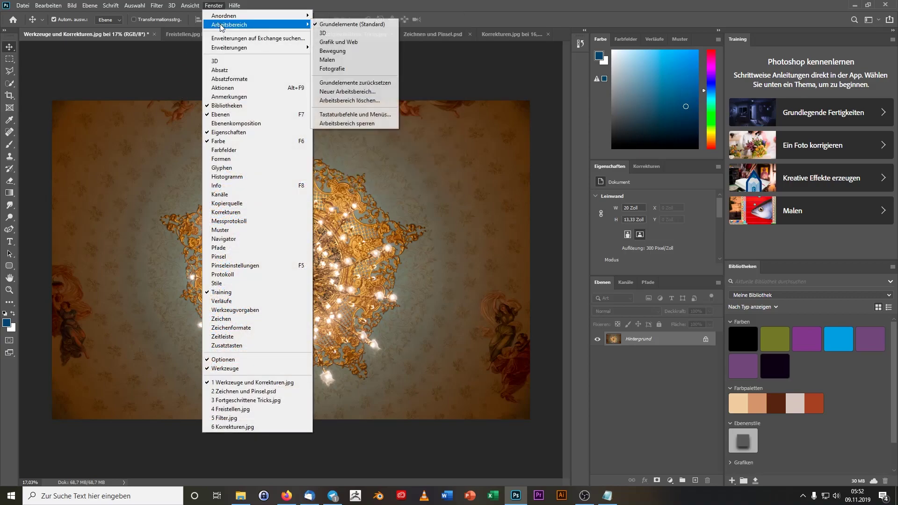
{"action": "left_click", "coordinate": [341, 27]}
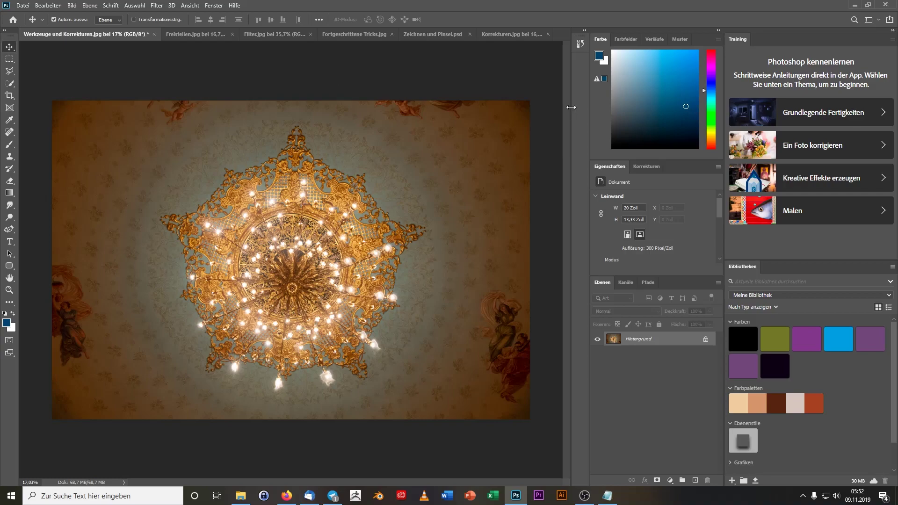
{"action": "left_click_drag", "start_coordinate": [571, 107], "coordinate": [484, 107]}
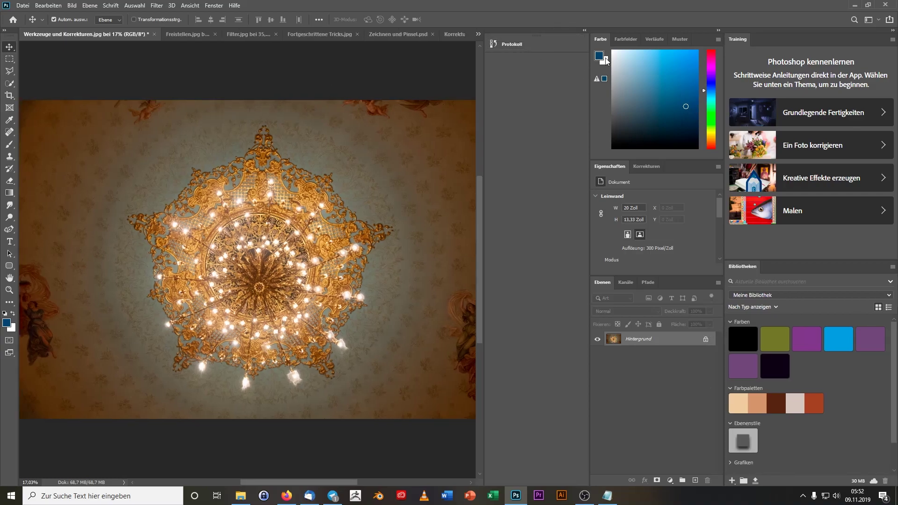
{"action": "left_click_drag", "start_coordinate": [632, 38], "coordinate": [349, 186]}
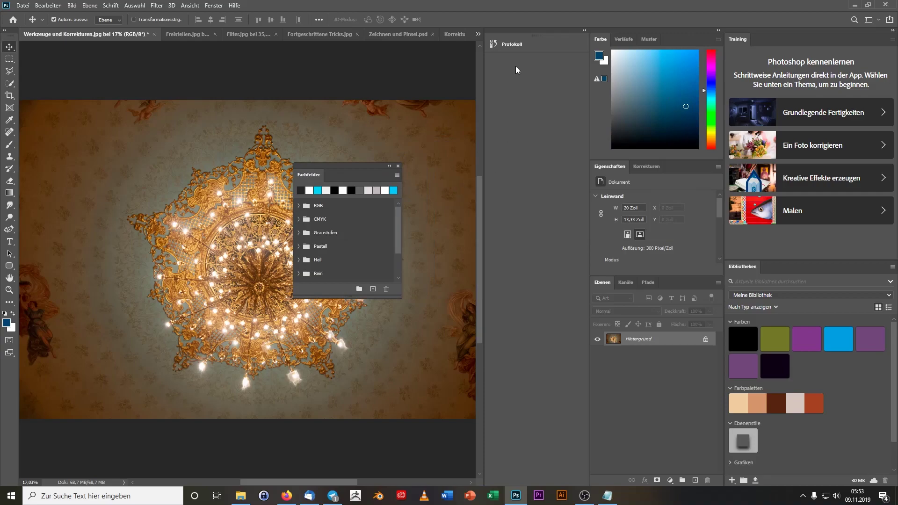
{"action": "left_click_drag", "start_coordinate": [624, 39], "coordinate": [367, 360]}
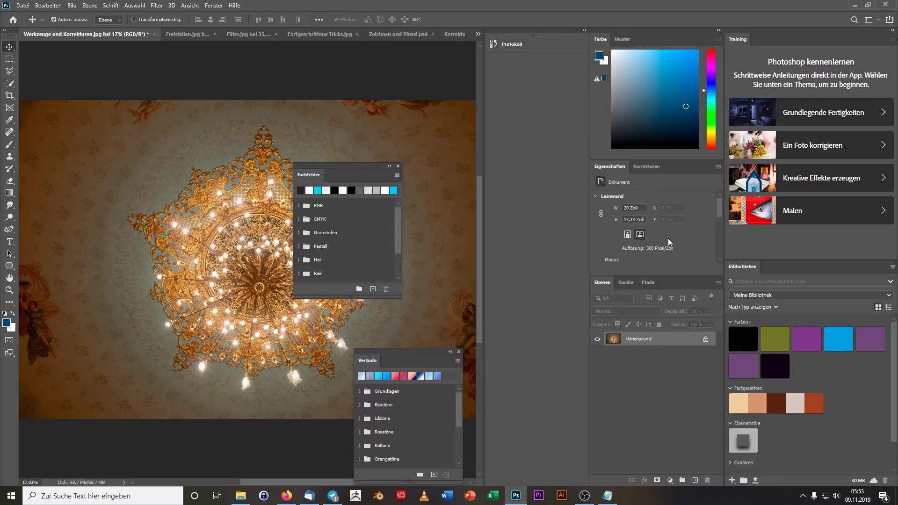
{"action": "left_click", "coordinate": [214, 5]}
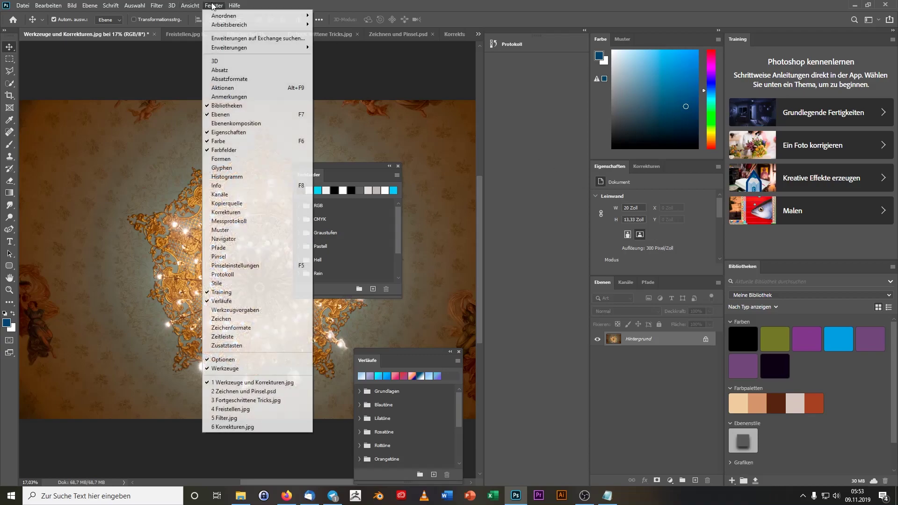
{"action": "mouse_move", "coordinate": [239, 25]}
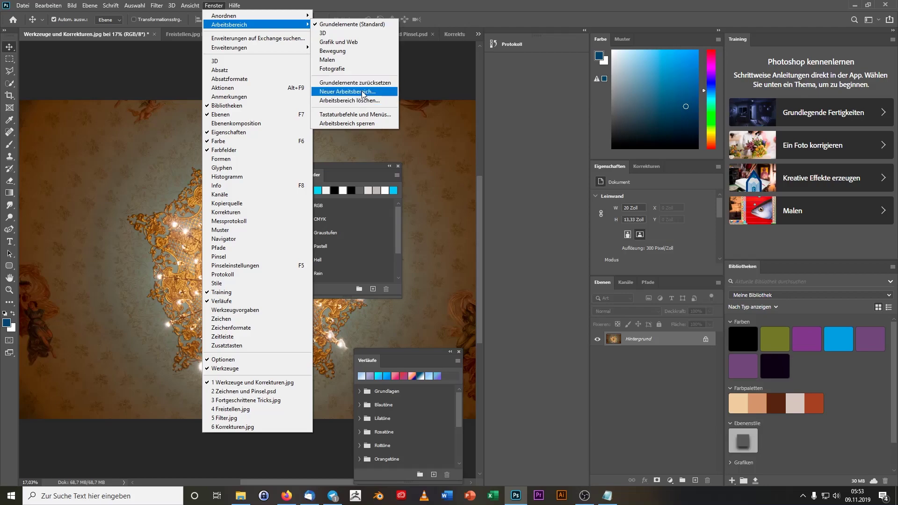
{"action": "left_click", "coordinate": [363, 87]}
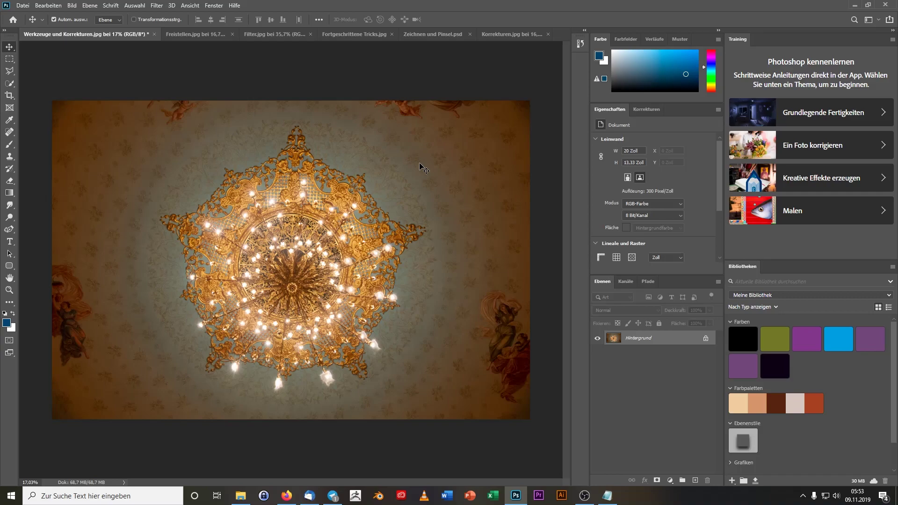
{"action": "left_click", "coordinate": [214, 5]}
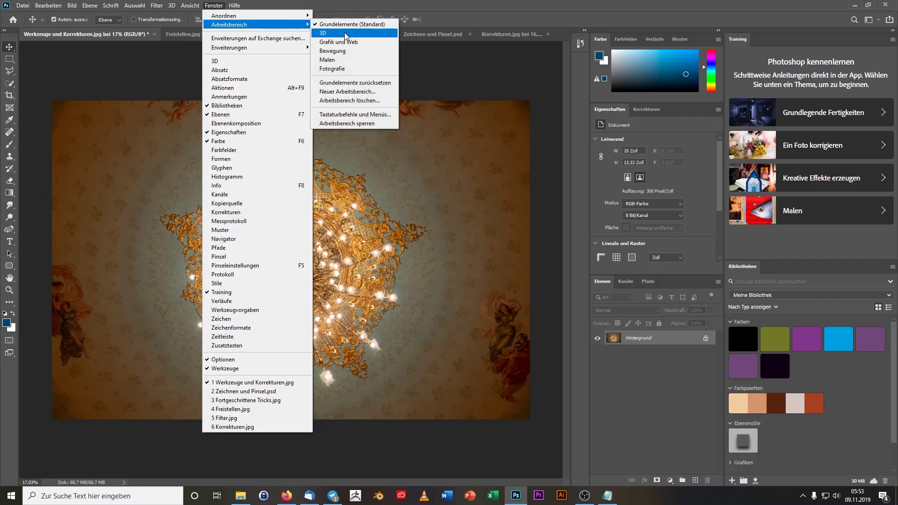
{"action": "left_click", "coordinate": [344, 32]}
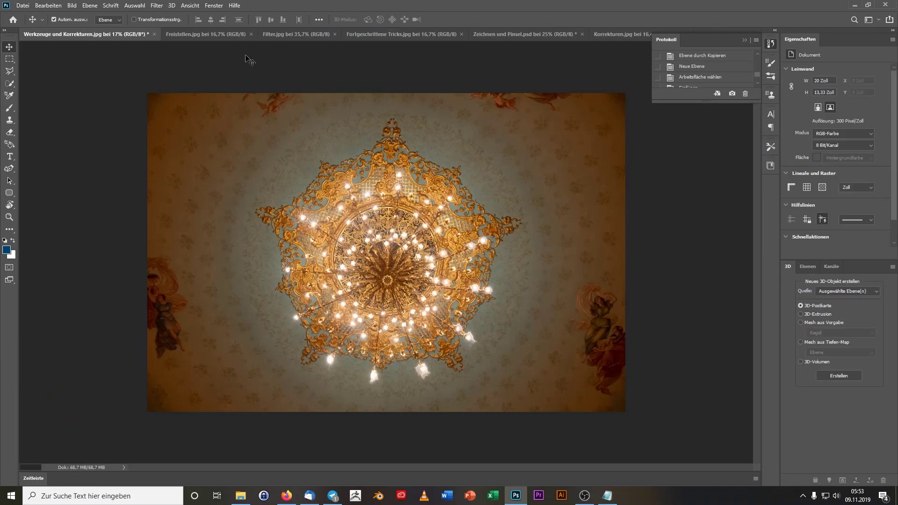
{"action": "left_click", "coordinate": [209, 6]}
{"action": "mouse_move", "coordinate": [230, 24]}
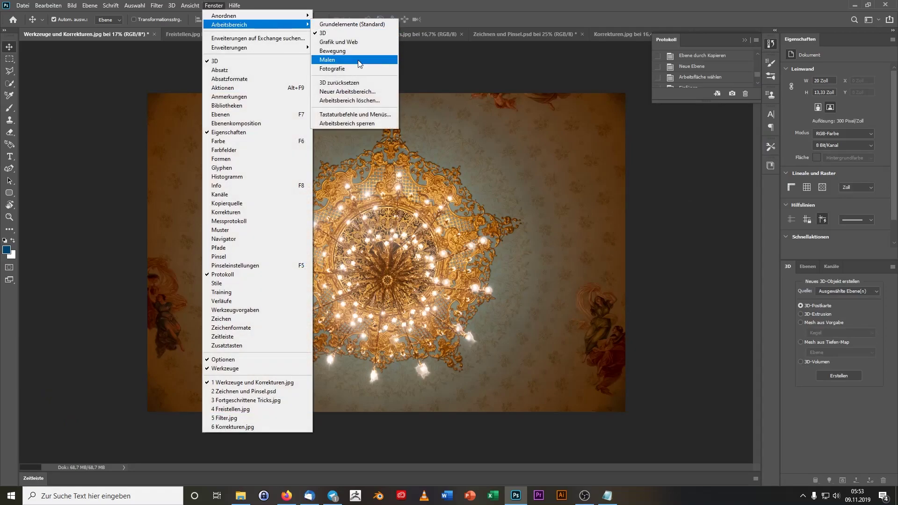
{"action": "left_click", "coordinate": [338, 69]}
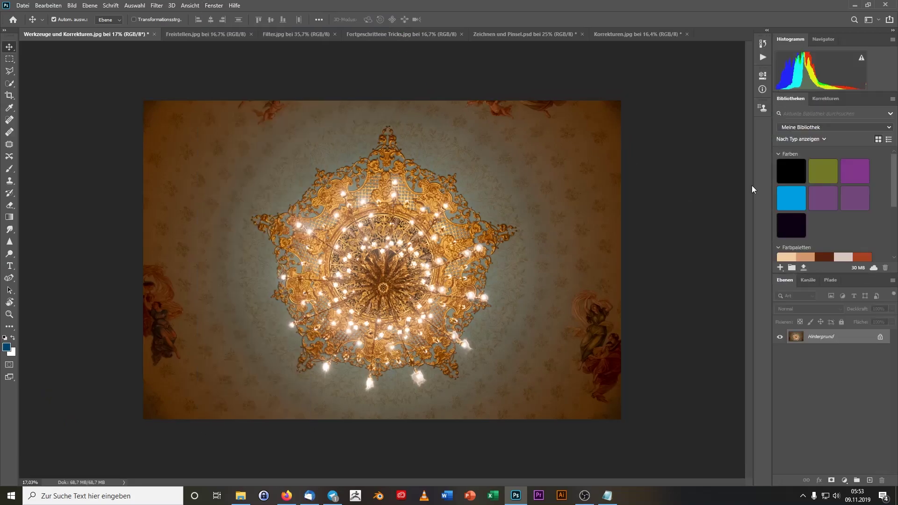
{"action": "left_click", "coordinate": [816, 40]}
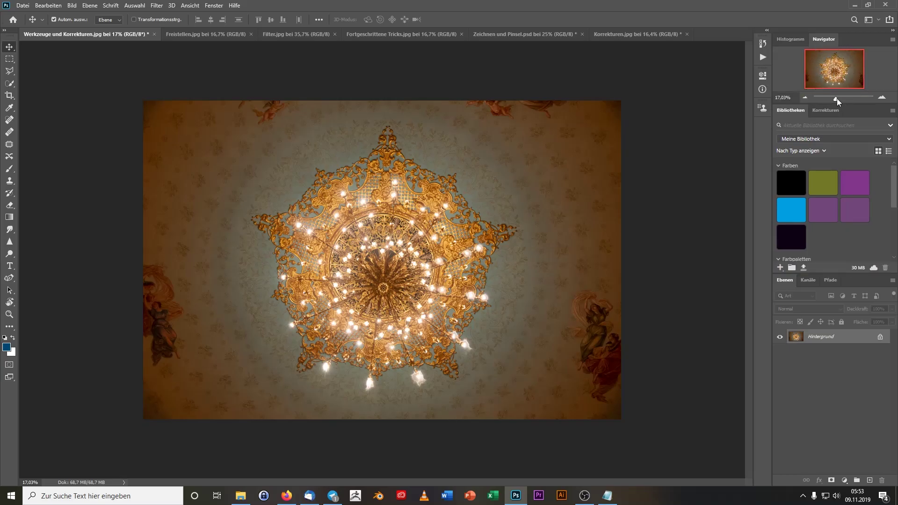
{"action": "mouse_move", "coordinate": [837, 98]}
{"action": "left_mouse_down"}
{"action": "mouse_move", "coordinate": [857, 100]}
{"action": "mouse_move", "coordinate": [835, 101]}
{"action": "left_mouse_up"}
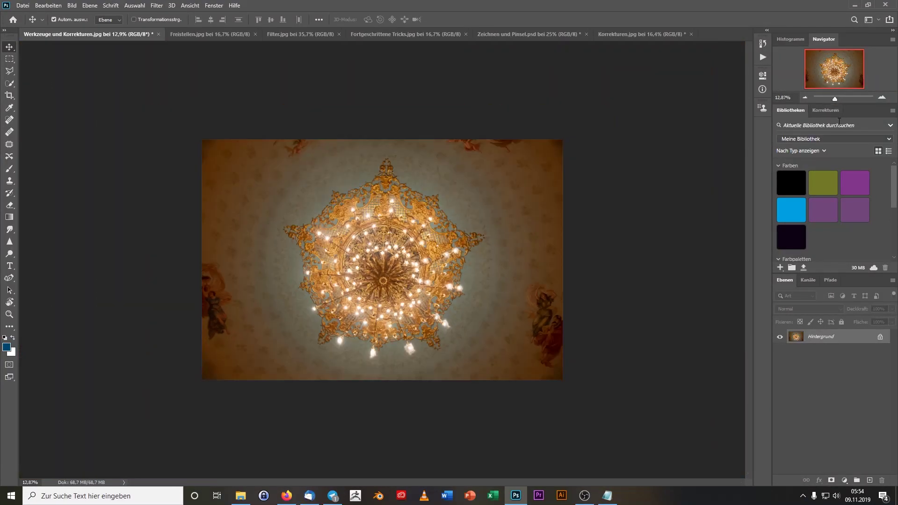
{"action": "left_click", "coordinate": [824, 109]}
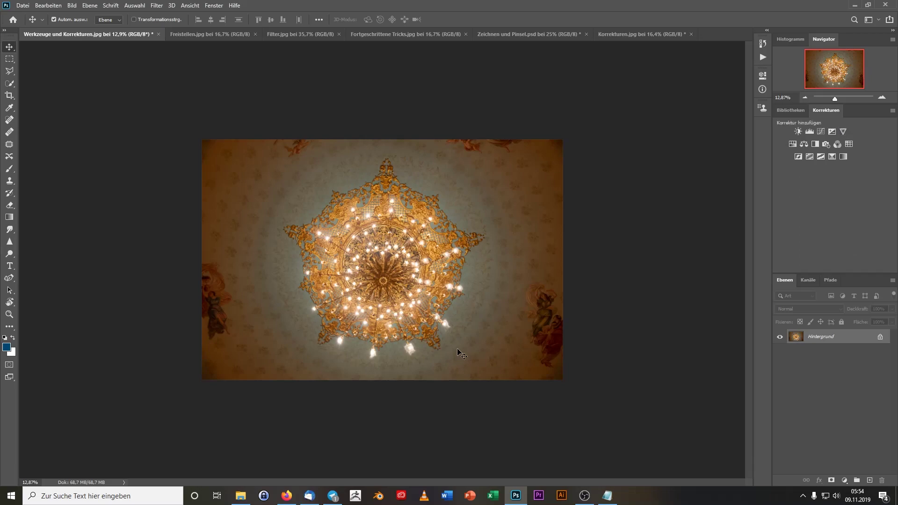
{"action": "left_click", "coordinate": [214, 5]}
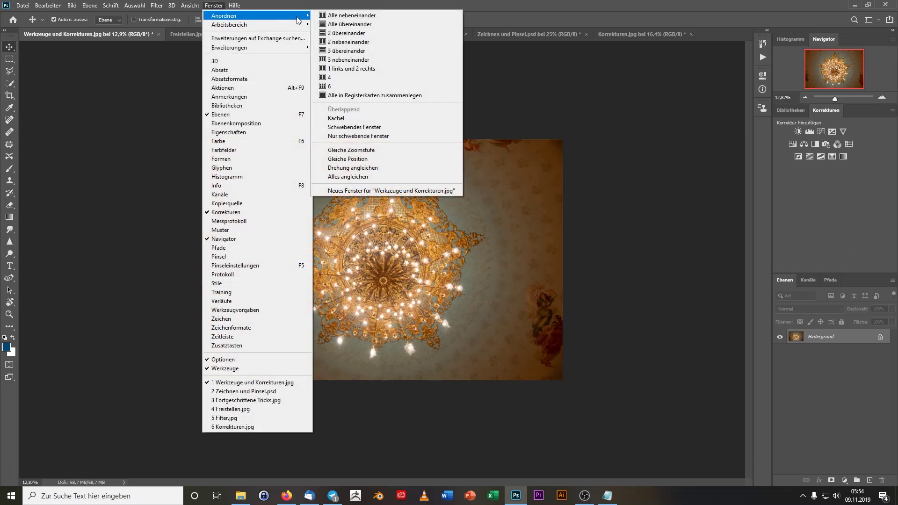
{"action": "mouse_move", "coordinate": [230, 24]}
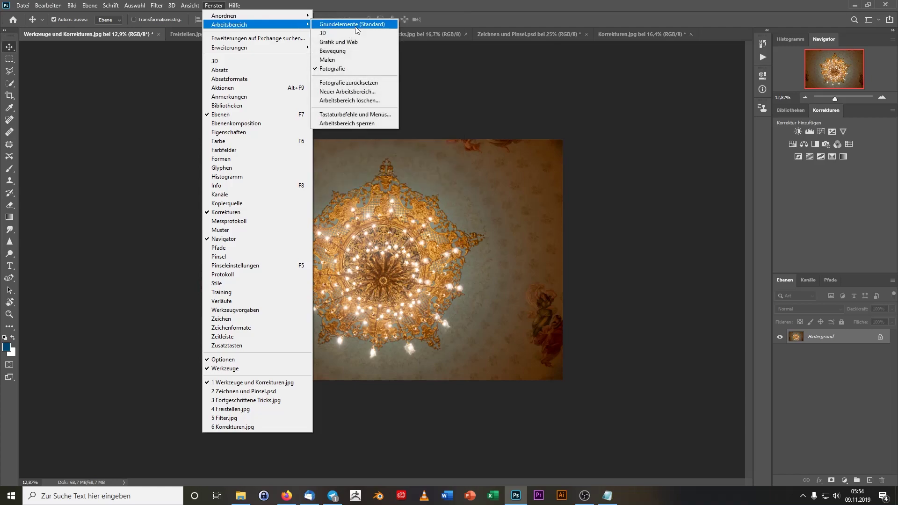
{"action": "left_click", "coordinate": [334, 24]}
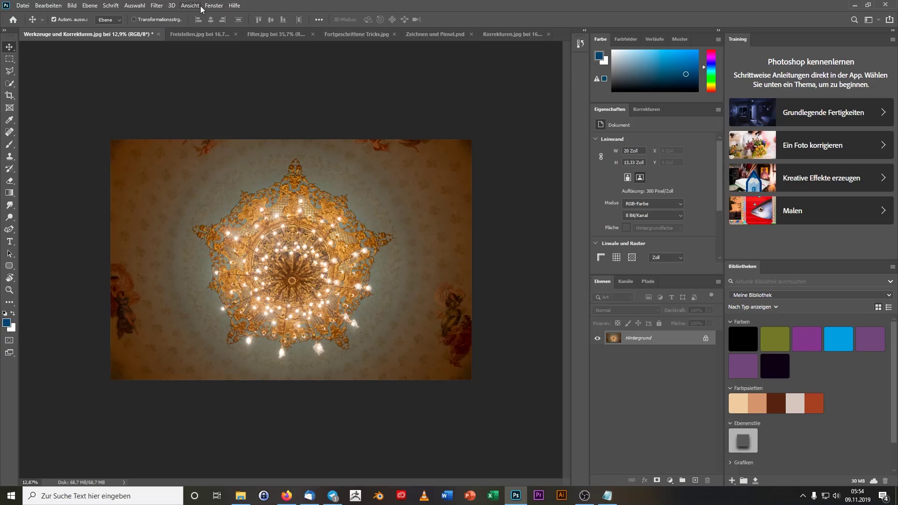
{"action": "left_click", "coordinate": [213, 5]}
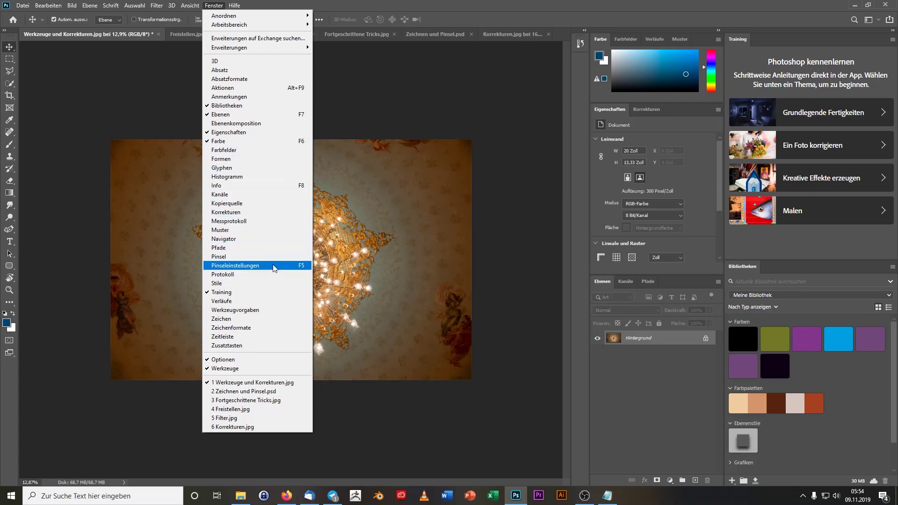
{"action": "left_click", "coordinate": [385, 244]}
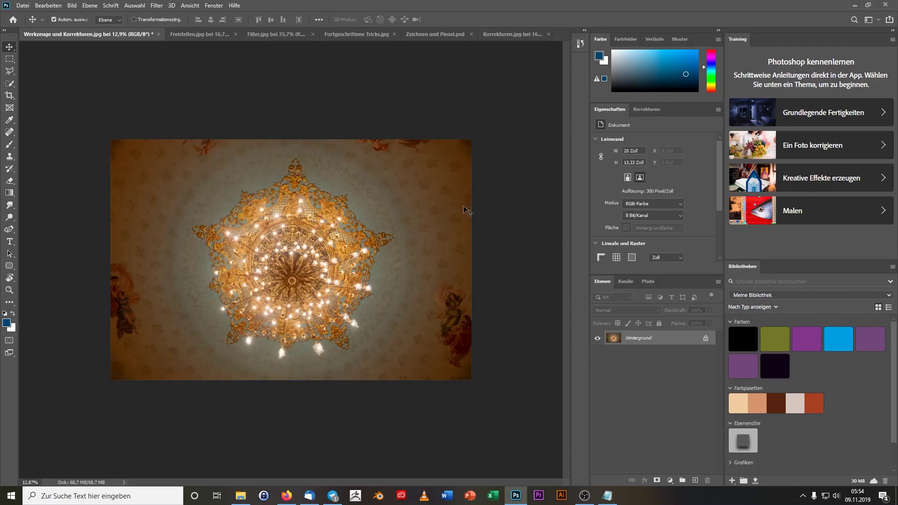
{"action": "key", "text": "F6"}
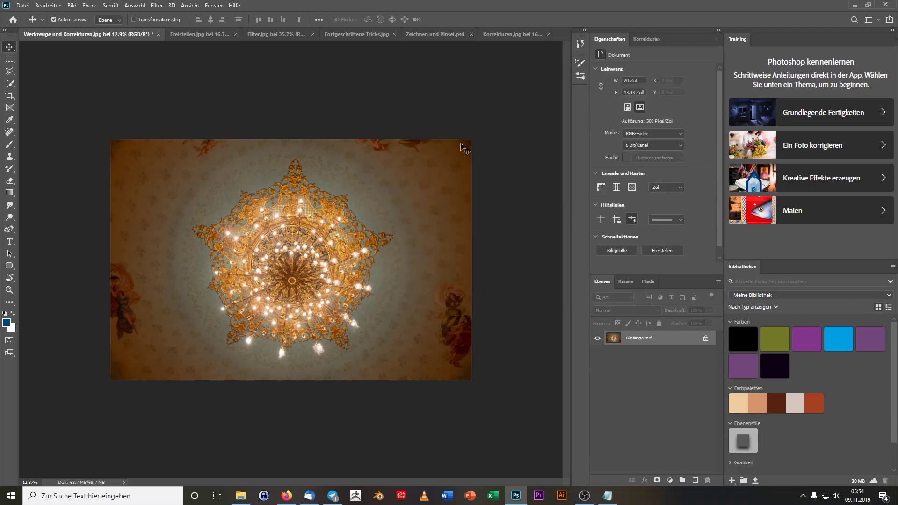
{"action": "key", "text": "F6"}
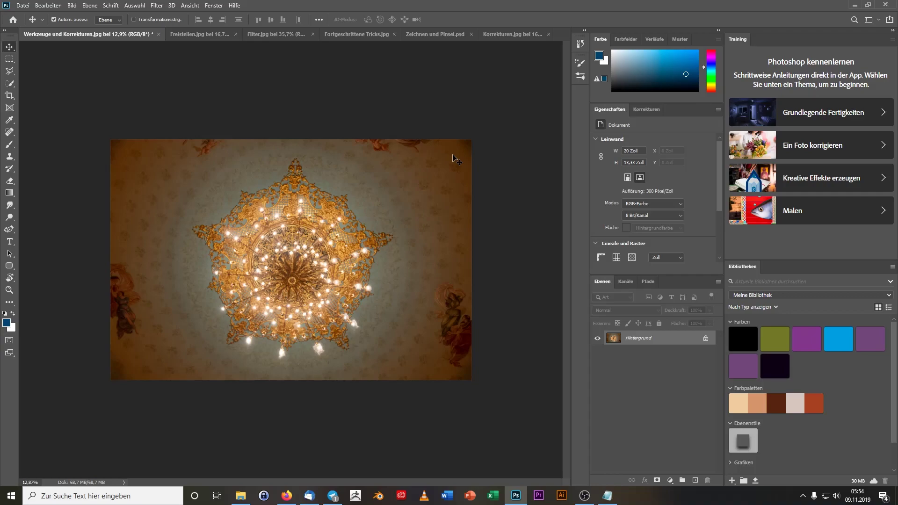
{"action": "key", "text": "ctrl+z"}
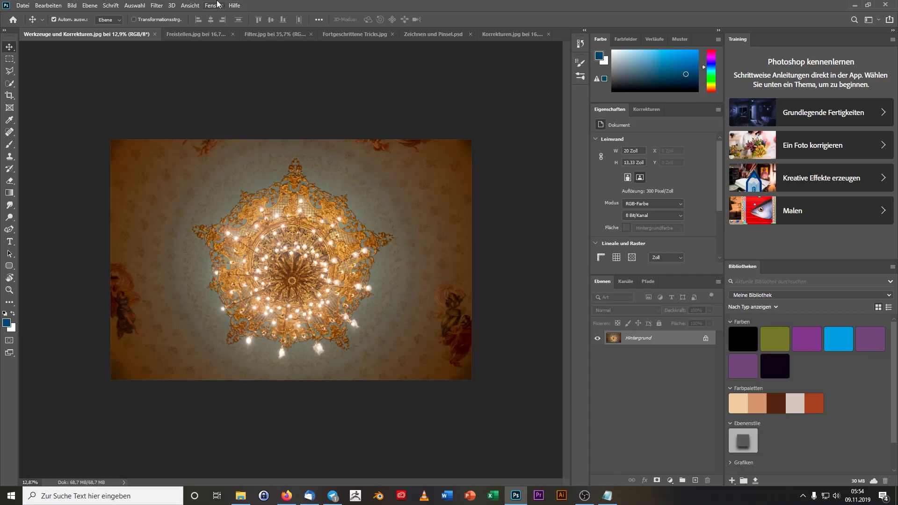
{"action": "left_click", "coordinate": [218, 4]}
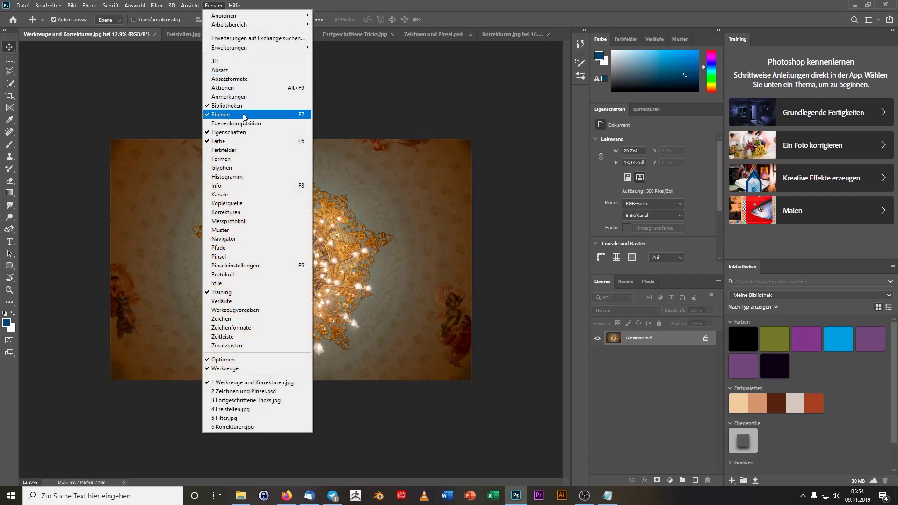
{"action": "left_click", "coordinate": [452, 108]}
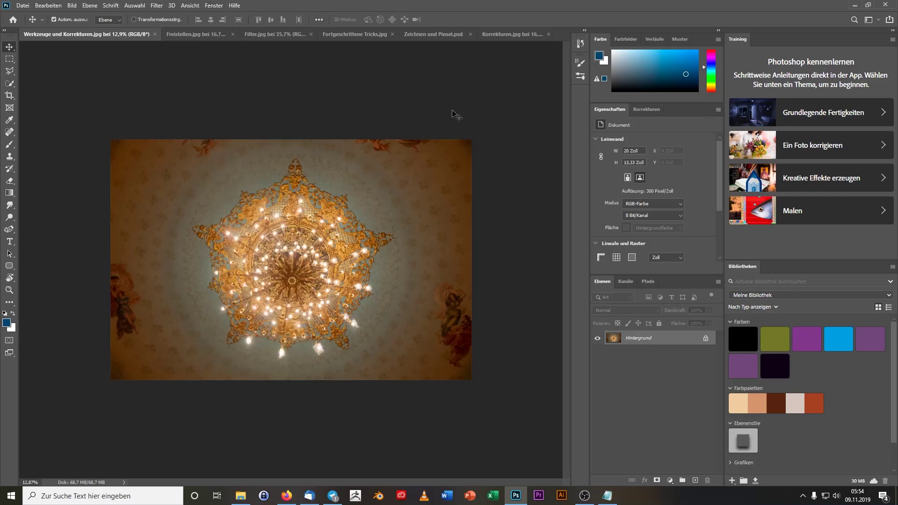
{"action": "key", "text": "F7"}
{"action": "key", "text": "F7"}
- Add a new layer Ebene 1 and brush a large blue circle over the chandelier's centre
{"action": "scroll", "coordinate": [309, 313], "scroll_direction": "up", "scroll_amount": 2}
{"action": "scroll", "coordinate": [317, 285], "scroll_direction": "up", "scroll_amount": 3}
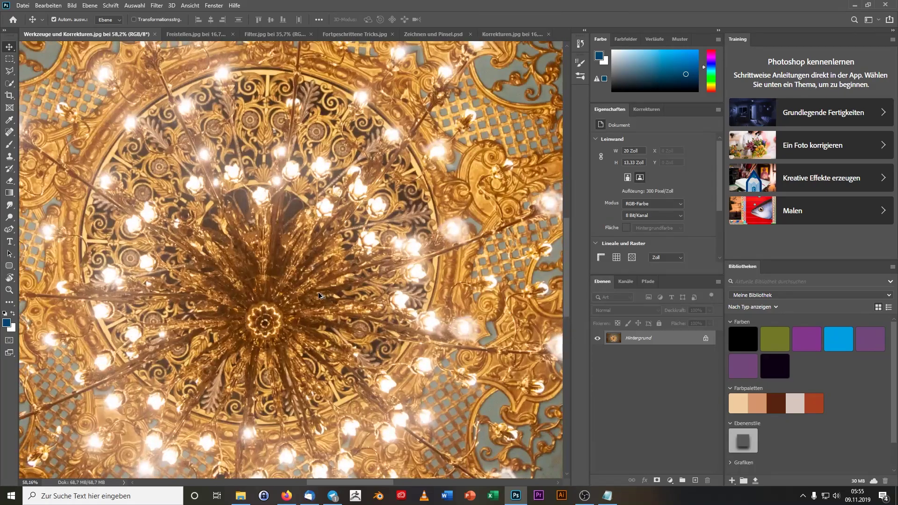
{"action": "scroll", "coordinate": [318, 295], "scroll_direction": "down", "scroll_amount": 3}
{"action": "scroll", "coordinate": [328, 304], "scroll_direction": "up", "scroll_amount": 3}
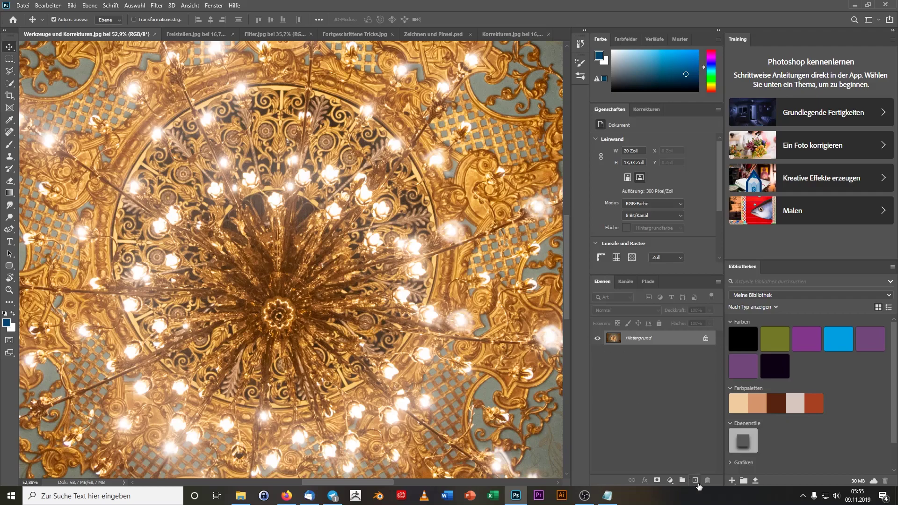
{"action": "left_click", "coordinate": [696, 481]}
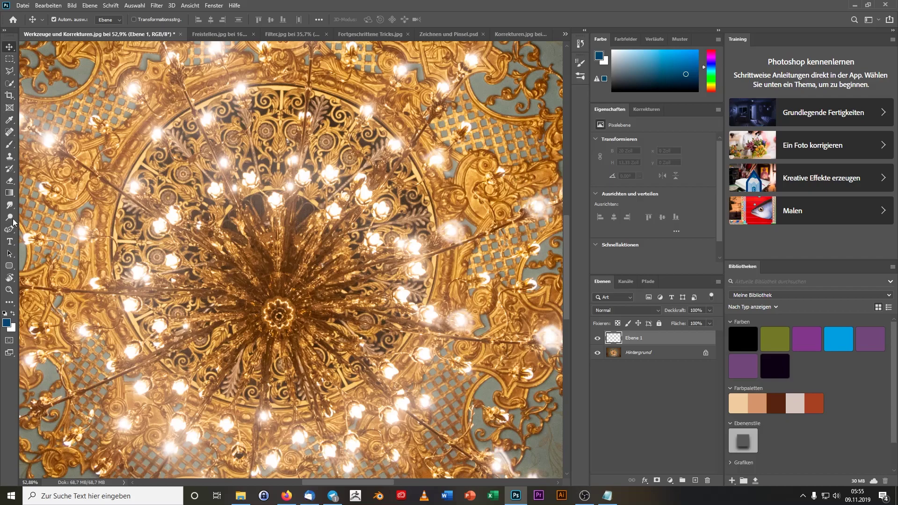
{"action": "left_click", "coordinate": [13, 147]}
{"action": "mouse_move", "coordinate": [299, 218]}
{"action": "left_mouse_down"}
{"action": "mouse_move", "coordinate": [252, 225]}
{"action": "mouse_move", "coordinate": [367, 175]}
{"action": "mouse_move", "coordinate": [367, 204]}
{"action": "mouse_move", "coordinate": [280, 110]}
{"action": "mouse_move", "coordinate": [140, 171]}
{"action": "mouse_move", "coordinate": [206, 339]}
{"action": "left_mouse_up"}
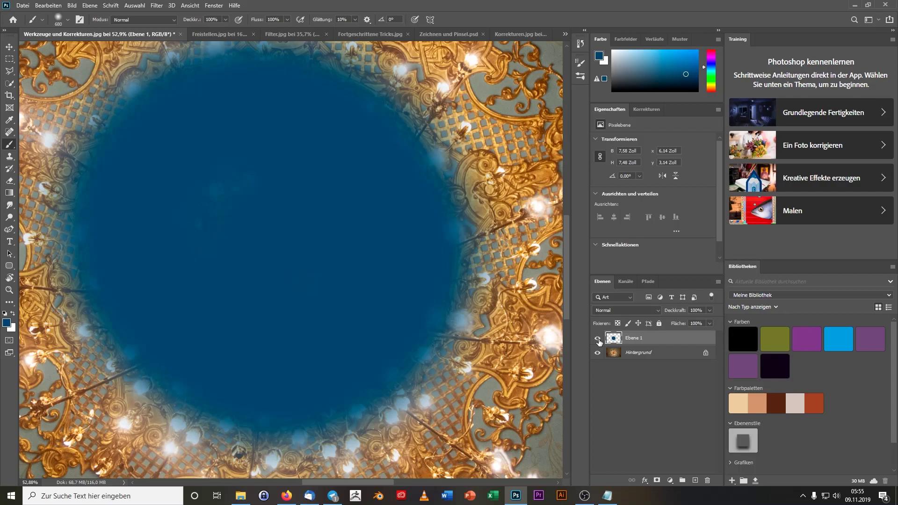
- Toggle Ebene 1's visibility to compare, then add an empty Ebene 2 above it
{"action": "left_click", "coordinate": [598, 339]}
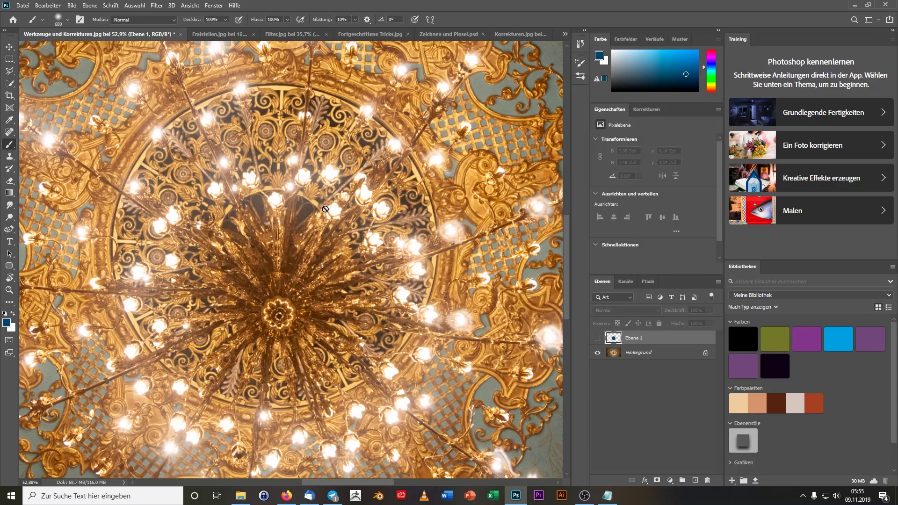
{"action": "scroll", "coordinate": [325, 218], "scroll_direction": "down", "scroll_amount": 5}
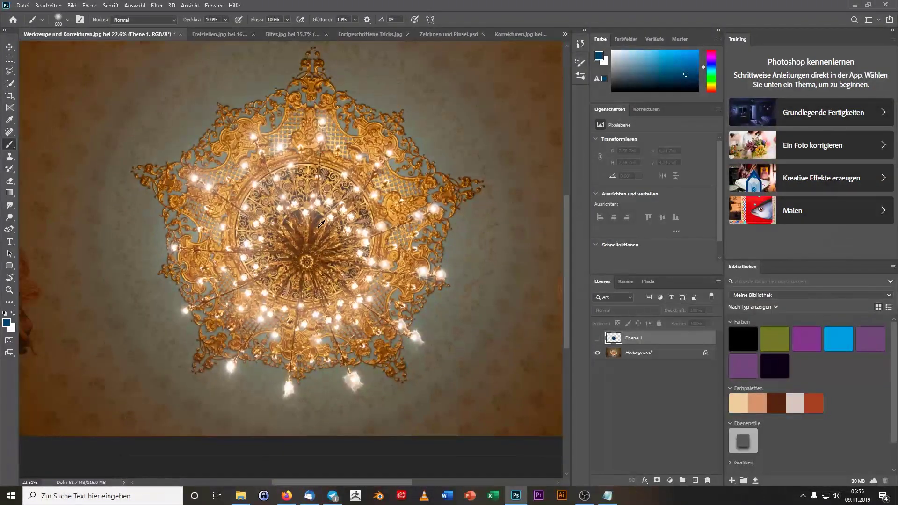
{"action": "scroll", "coordinate": [325, 218], "scroll_direction": "up", "scroll_amount": 3}
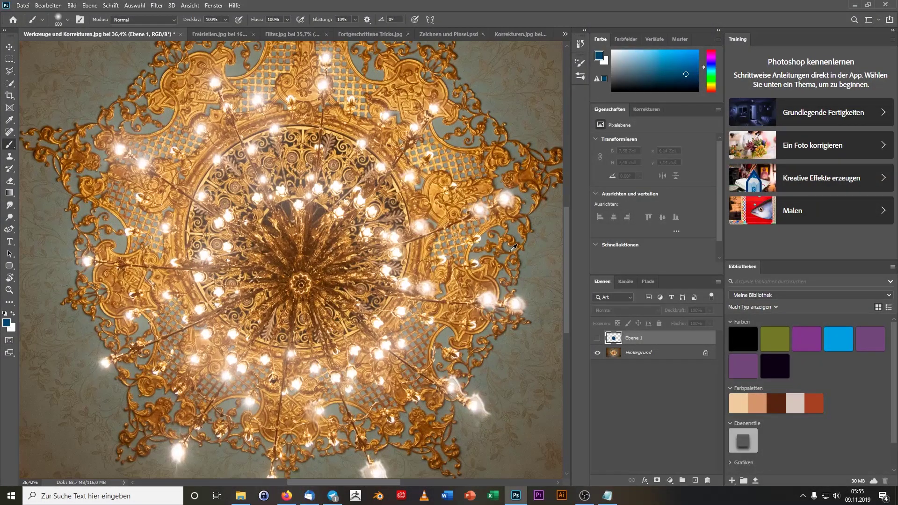
{"action": "left_click", "coordinate": [598, 338]}
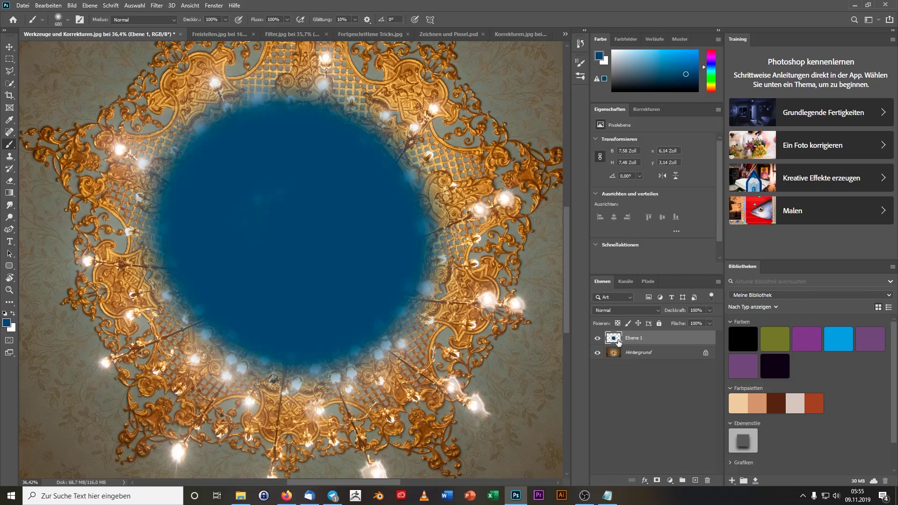
{"action": "scroll", "coordinate": [654, 384], "scroll_direction": "down", "scroll_amount": 2}
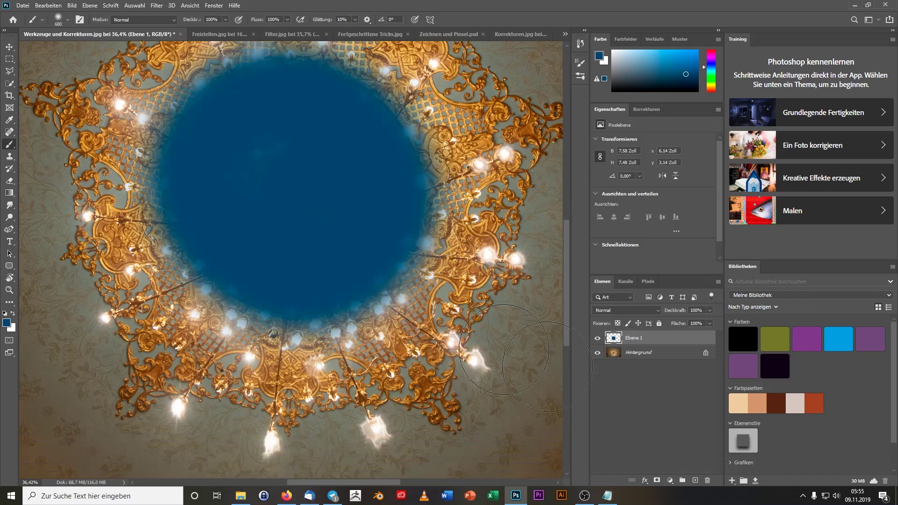
{"action": "left_click", "coordinate": [696, 481]}
- Set the foreground colour to magenta and paint a patch over the circle's lower part on Ebene 2
{"action": "scroll", "coordinate": [397, 374], "scroll_direction": "down", "scroll_amount": 2}
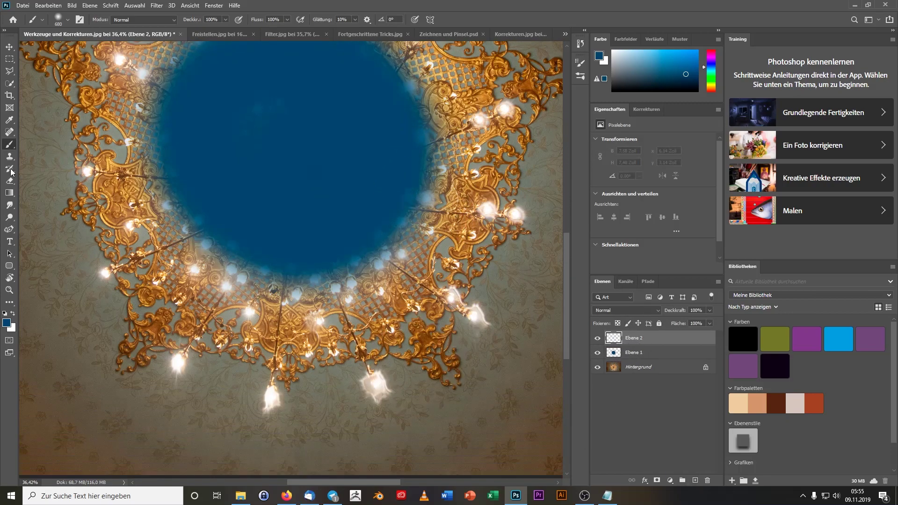
{"action": "left_click", "coordinate": [686, 56]}
{"action": "left_click", "coordinate": [711, 55]}
{"action": "mouse_move", "coordinate": [409, 384]}
{"action": "left_mouse_down"}
{"action": "mouse_move", "coordinate": [350, 384]}
{"action": "mouse_move", "coordinate": [306, 353]}
{"action": "left_mouse_up"}
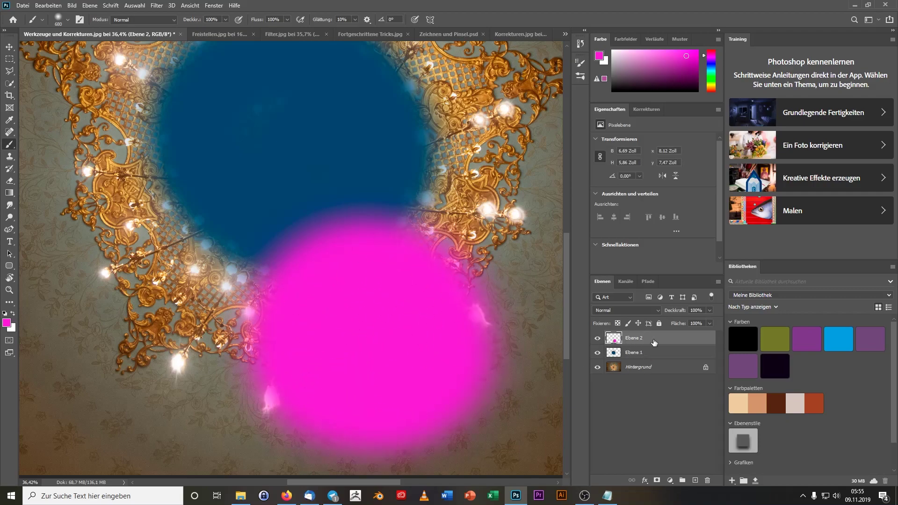
- Toggle the visibility of Ebene 2 and Ebene 1 to compare the painted layers
{"action": "left_click", "coordinate": [598, 338]}
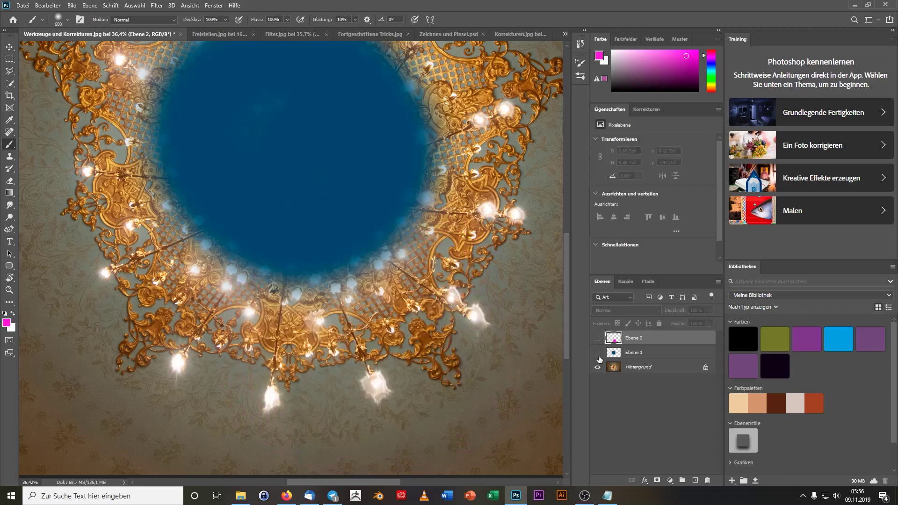
{"action": "left_click", "coordinate": [597, 338]}
{"action": "left_click", "coordinate": [597, 353]}
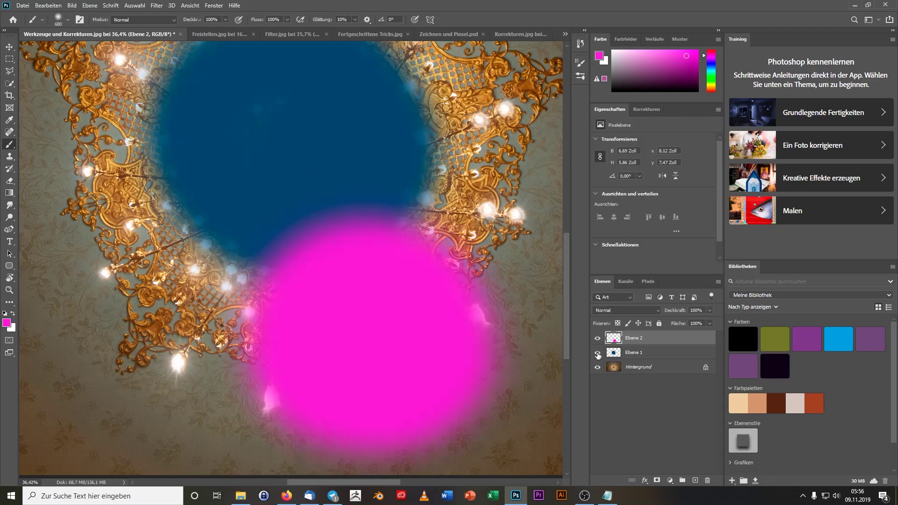
{"action": "left_click", "coordinate": [597, 352]}
{"action": "left_click", "coordinate": [597, 352]}
- Adjust the Deckkraft of Ebene 2 (magenta) and Ebene 1 (blue) to make them see-through
{"action": "left_click", "coordinate": [710, 310]}
{"action": "left_click_drag", "start_coordinate": [702, 321], "coordinate": [696, 322]}
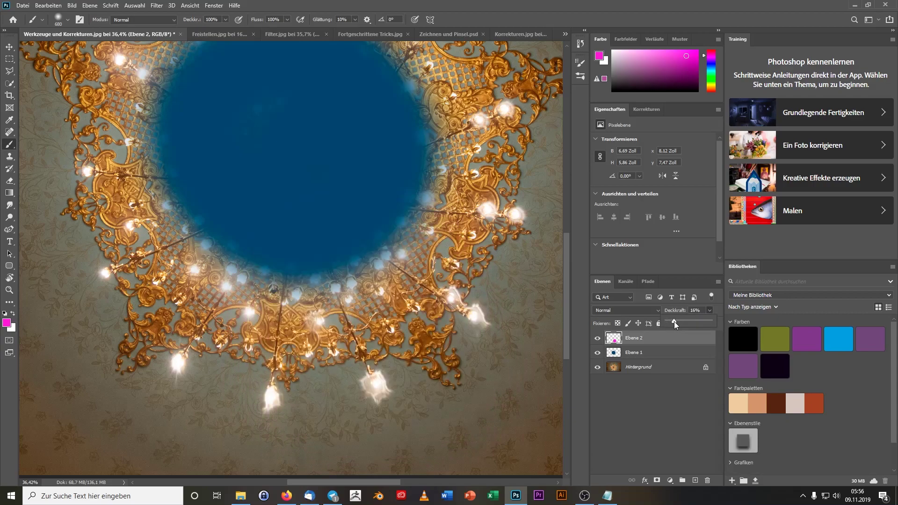
{"action": "left_click_drag", "start_coordinate": [675, 322], "coordinate": [678, 324]}
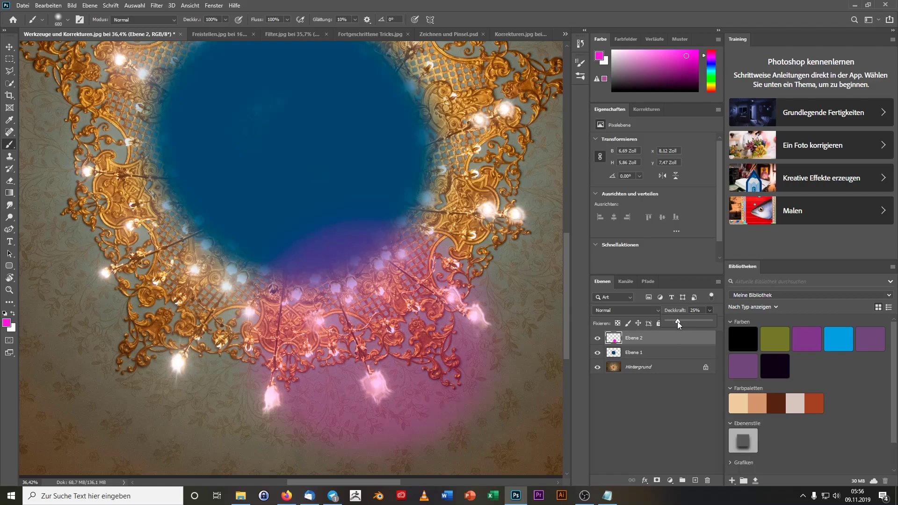
{"action": "left_click", "coordinate": [654, 352]}
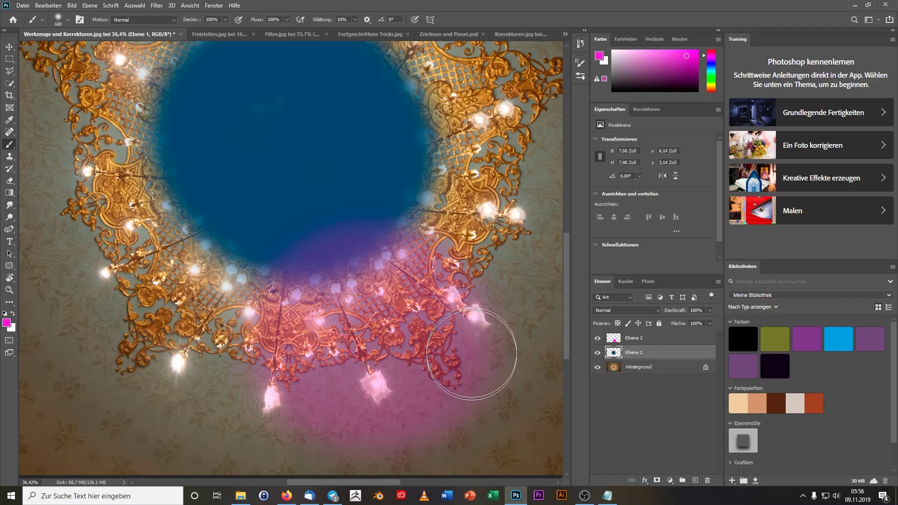
{"action": "left_click", "coordinate": [709, 311]}
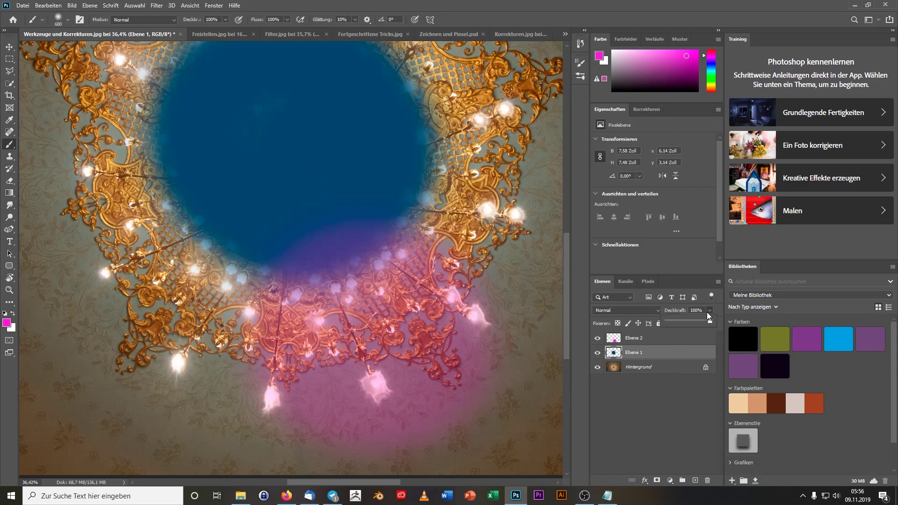
{"action": "left_click_drag", "start_coordinate": [689, 321], "coordinate": [698, 322]}
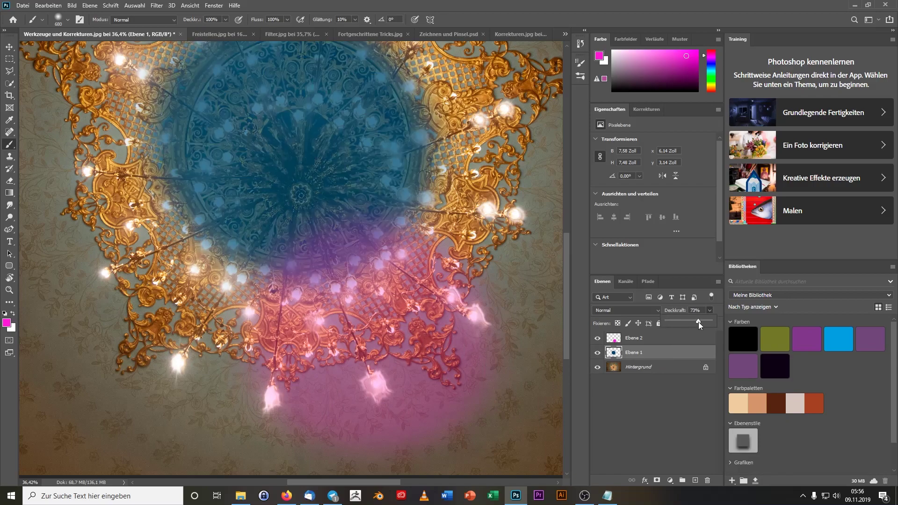
- Select both Ebene 1 and Ebene 2 and delete them
{"action": "scroll", "coordinate": [377, 280], "scroll_direction": "down", "scroll_amount": 5}
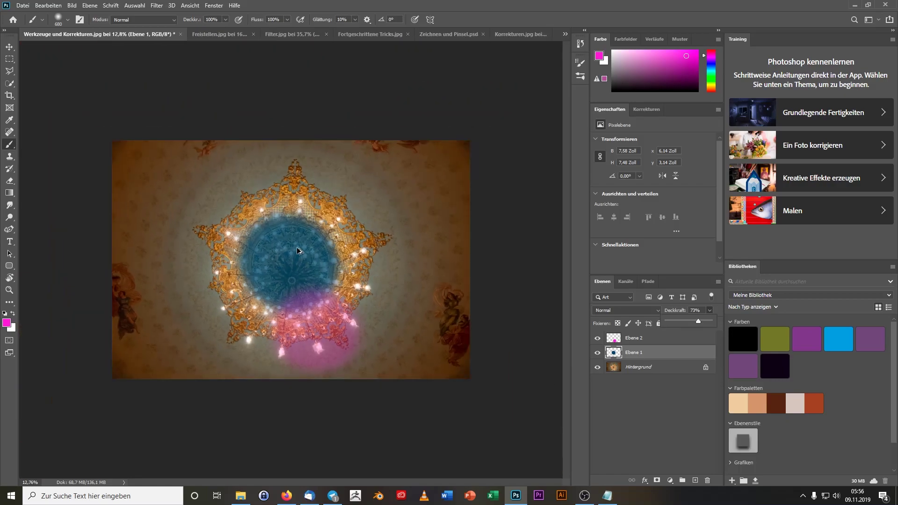
{"action": "scroll", "coordinate": [309, 260], "scroll_direction": "up", "scroll_amount": 1}
{"action": "scroll", "coordinate": [309, 260], "scroll_direction": "up", "scroll_amount": 1}
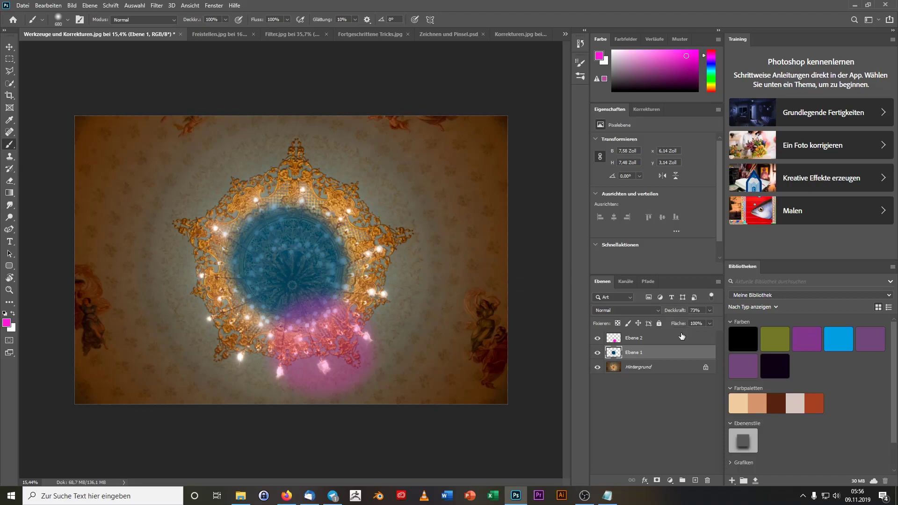
{"action": "left_click", "coordinate": [665, 338]}
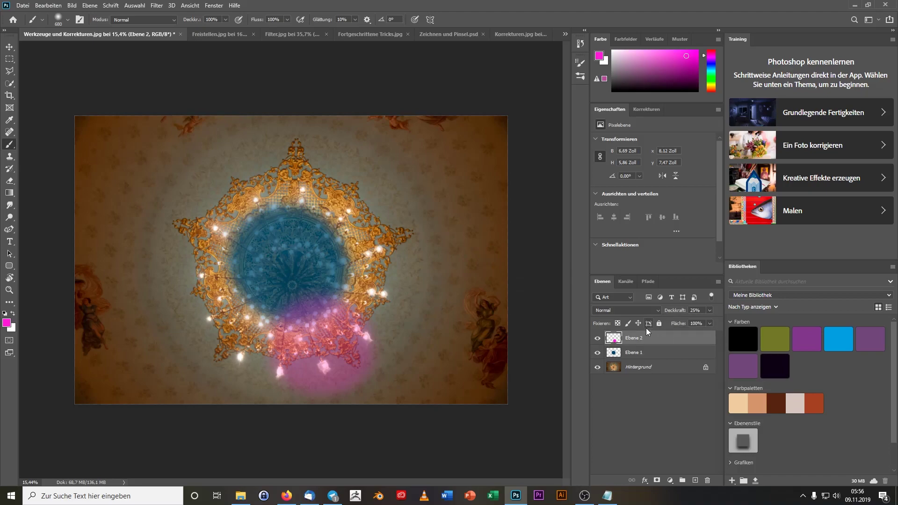
{"action": "key", "text": "Delete"}
{"action": "key", "text": "Delete"}
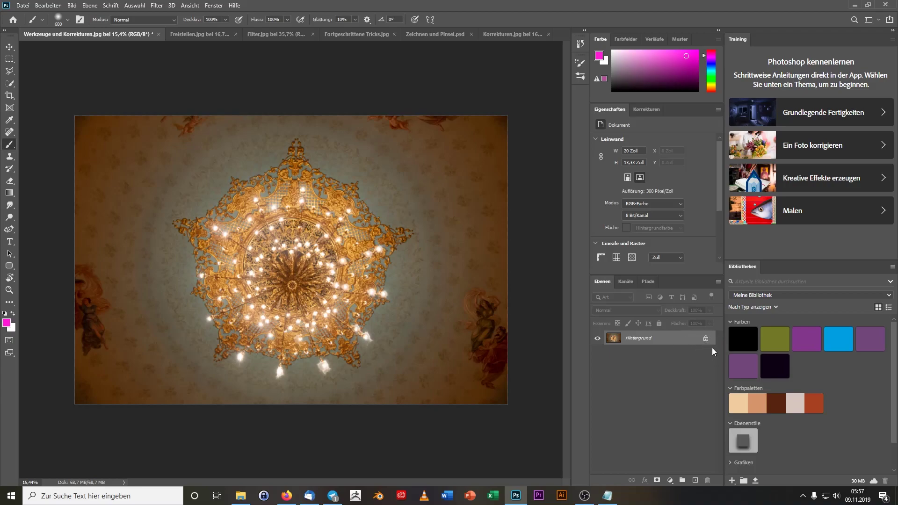
- With the Move tool active, duplicate Hintergrund onto a new layer Ebene 1 using Ctrl+J
{"action": "right_click", "coordinate": [633, 338]}
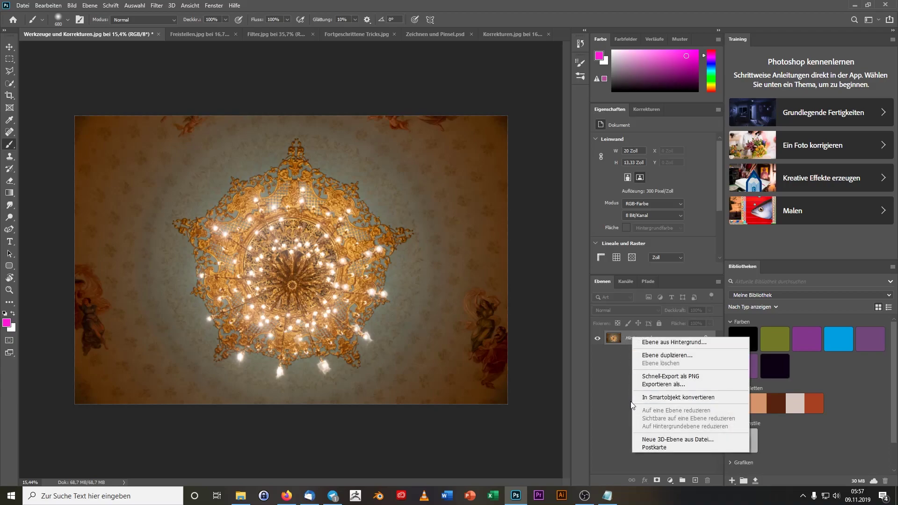
{"action": "left_click", "coordinate": [615, 386]}
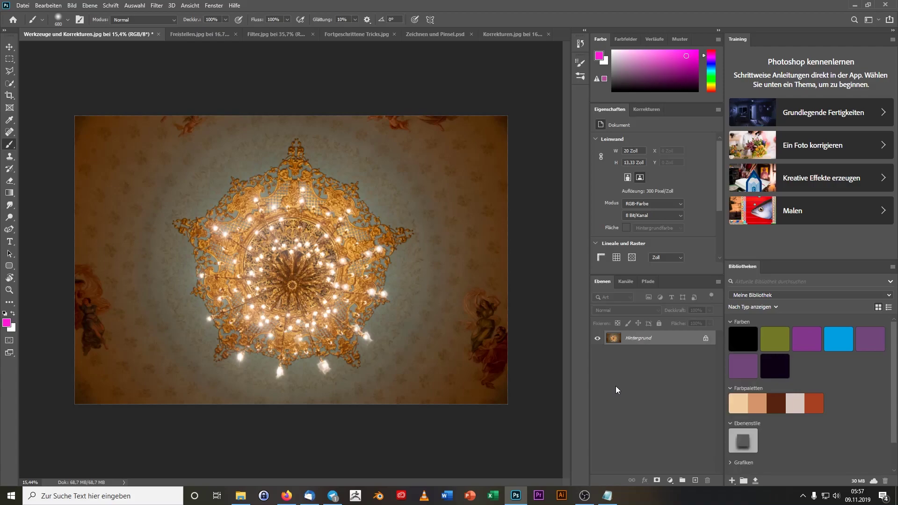
{"action": "left_click", "coordinate": [10, 47]}
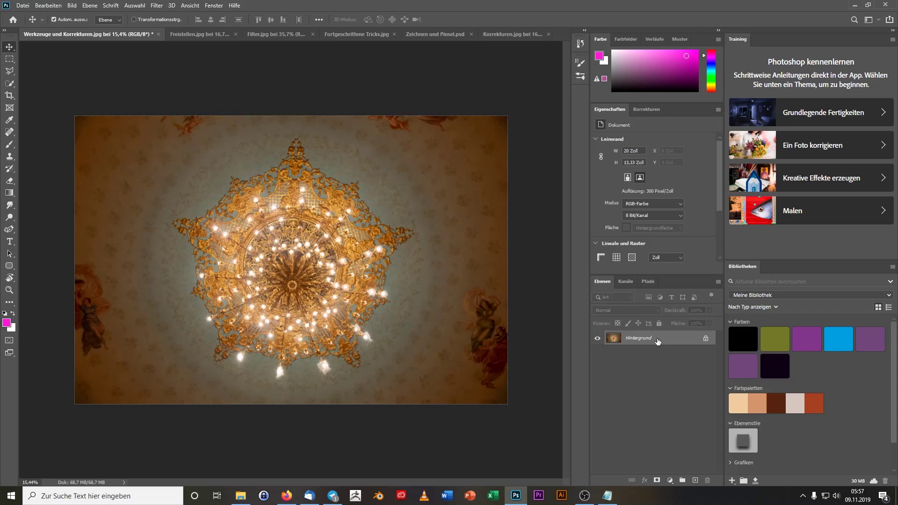
{"action": "key", "text": "ctrl+j"}
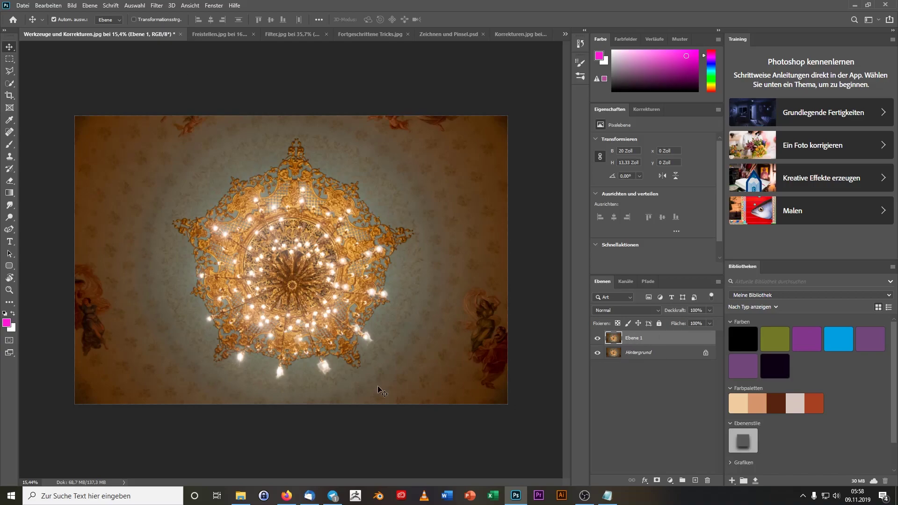
- Hide the Hintergrund layer, checking Ebene 1 by toggling its visibility off and on
{"action": "left_click", "coordinate": [598, 353]}
{"action": "left_click", "coordinate": [597, 338]}
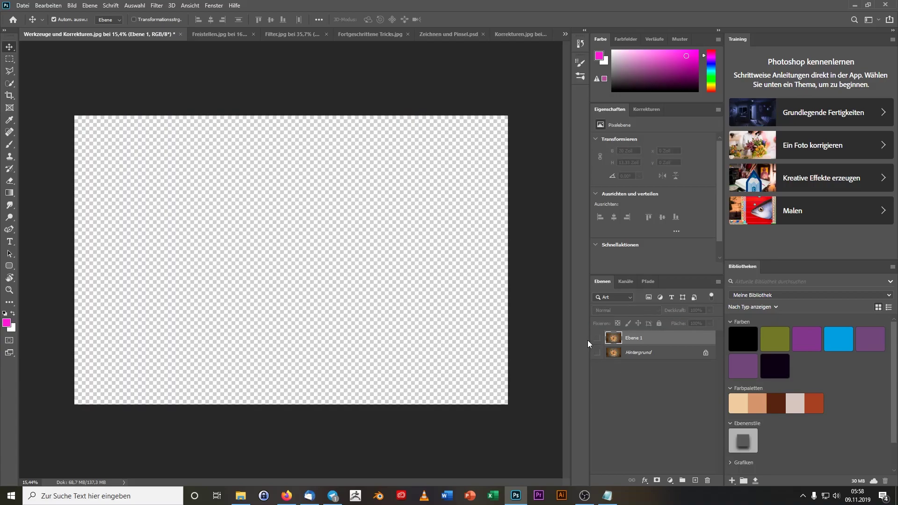
{"action": "left_click", "coordinate": [596, 338]}
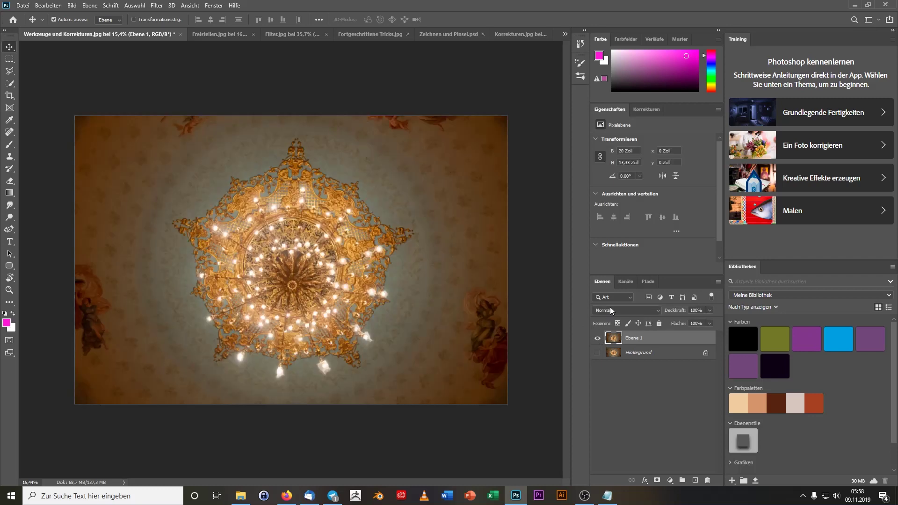
- Close the Training (tutorials) panel via its options menu to free workspace
{"action": "left_click", "coordinate": [650, 110]}
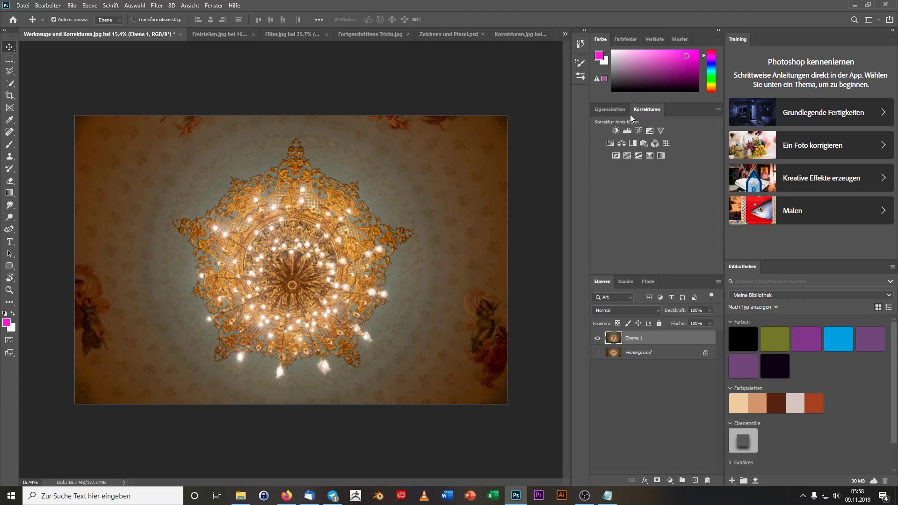
{"action": "left_click", "coordinate": [214, 6]}
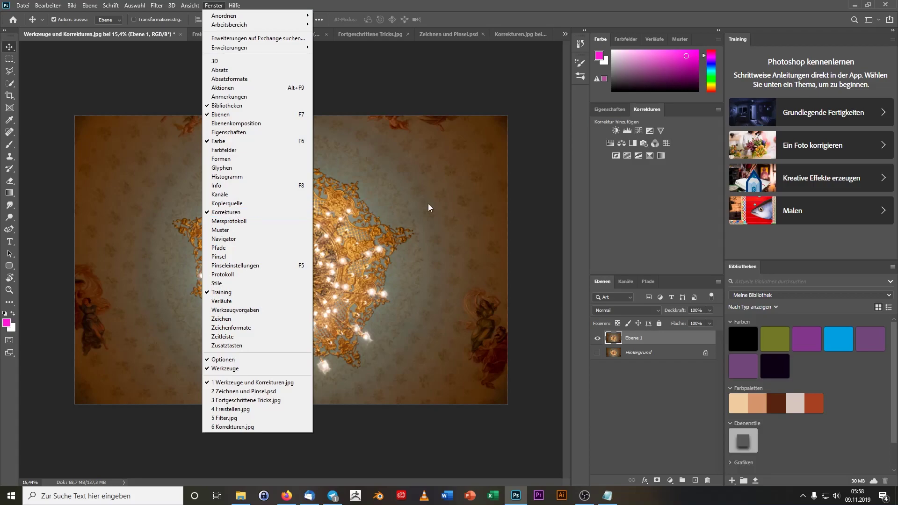
{"action": "left_click", "coordinate": [642, 197]}
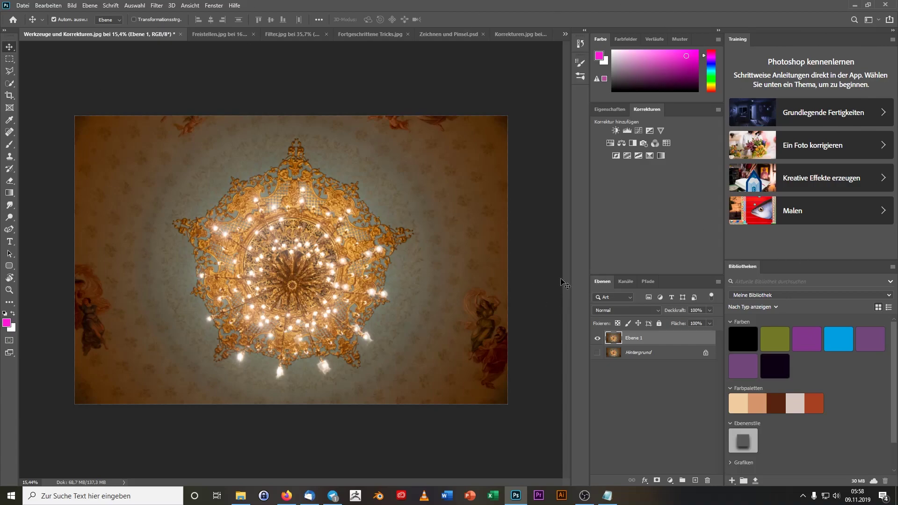
{"action": "left_click", "coordinate": [892, 42]}
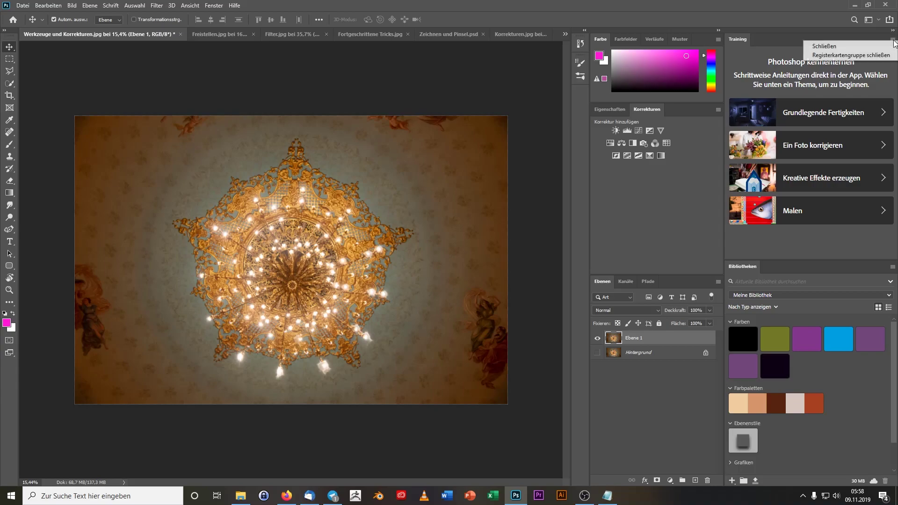
{"action": "left_click", "coordinate": [851, 42]}
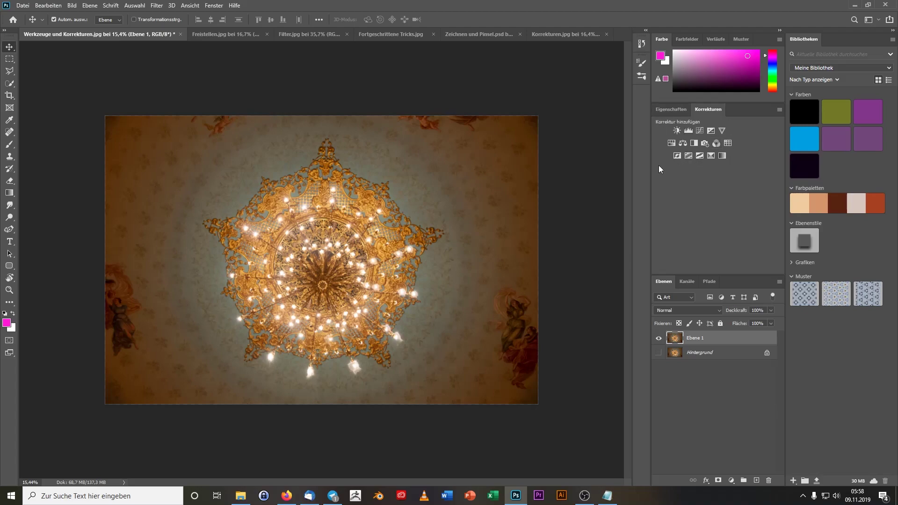
- Add a Helligkeit/Kontrast adjustment layer set to brightness −20 and contrast 72
{"action": "left_click", "coordinate": [676, 130]}
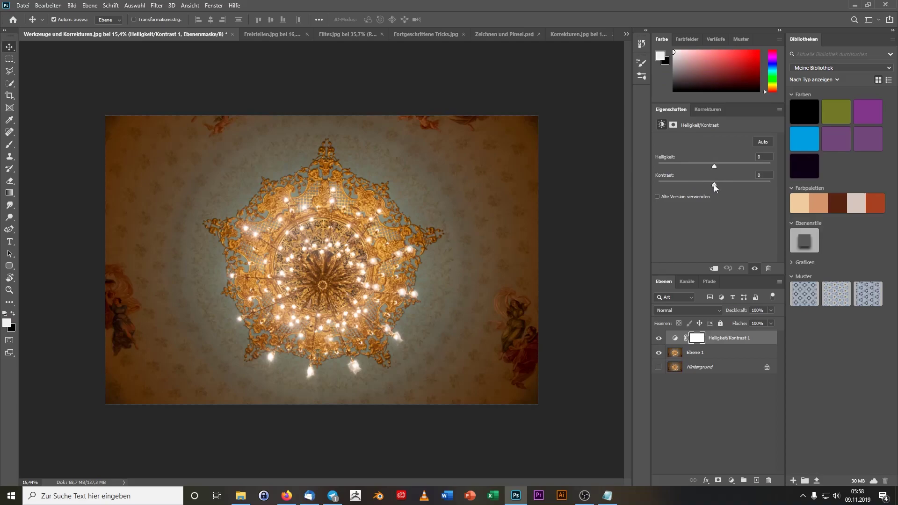
{"action": "left_click_drag", "start_coordinate": [714, 185], "coordinate": [774, 185]}
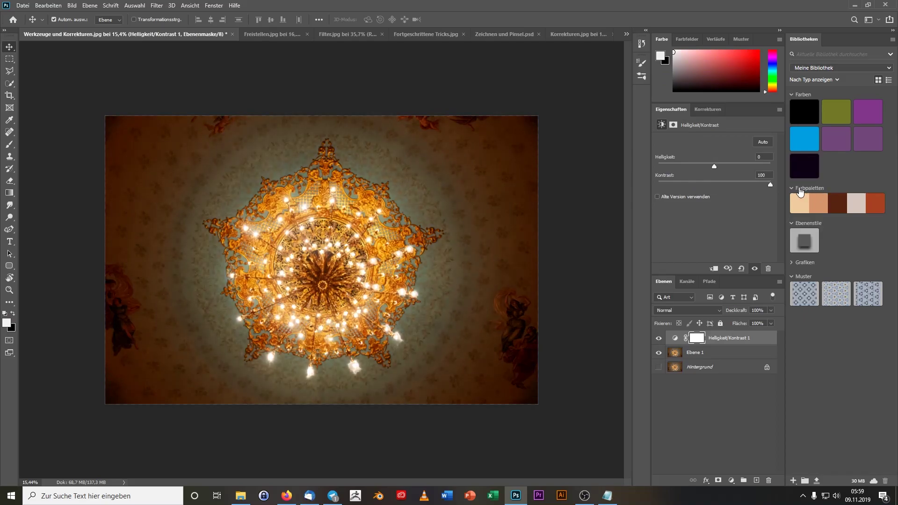
{"action": "mouse_move", "coordinate": [714, 166]}
{"action": "left_mouse_down"}
{"action": "mouse_move", "coordinate": [759, 167]}
{"action": "mouse_move", "coordinate": [661, 171]}
{"action": "mouse_move", "coordinate": [718, 166]}
{"action": "left_mouse_up"}
{"action": "mouse_move", "coordinate": [770, 185]}
{"action": "left_mouse_down"}
{"action": "mouse_move", "coordinate": [702, 190]}
{"action": "mouse_move", "coordinate": [721, 190]}
{"action": "left_mouse_up"}
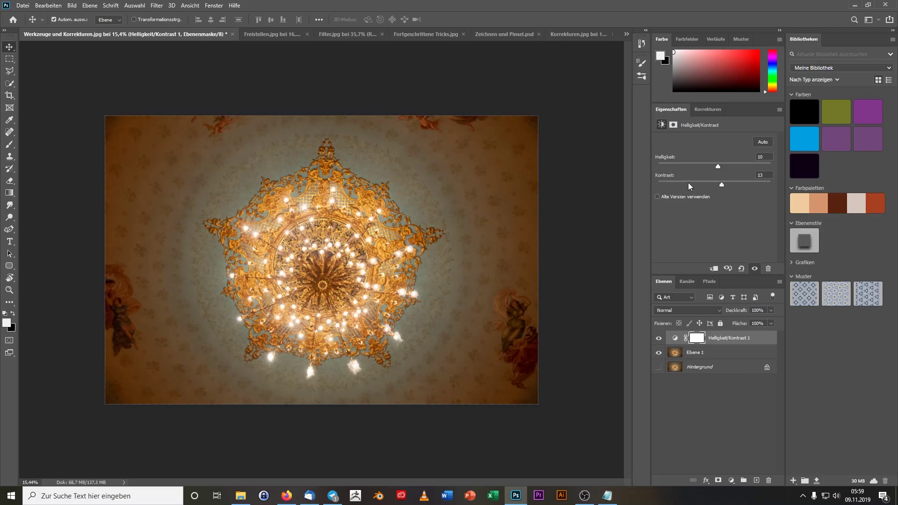
{"action": "mouse_move", "coordinate": [705, 194]}
{"action": "left_mouse_down"}
{"action": "mouse_move", "coordinate": [734, 193]}
{"action": "mouse_move", "coordinate": [729, 167]}
{"action": "mouse_move", "coordinate": [711, 167]}
{"action": "left_mouse_up"}
- Add a Farbton/Sättigung adjustment layer with saturation −100 and lightness −40
{"action": "left_click", "coordinate": [707, 110]}
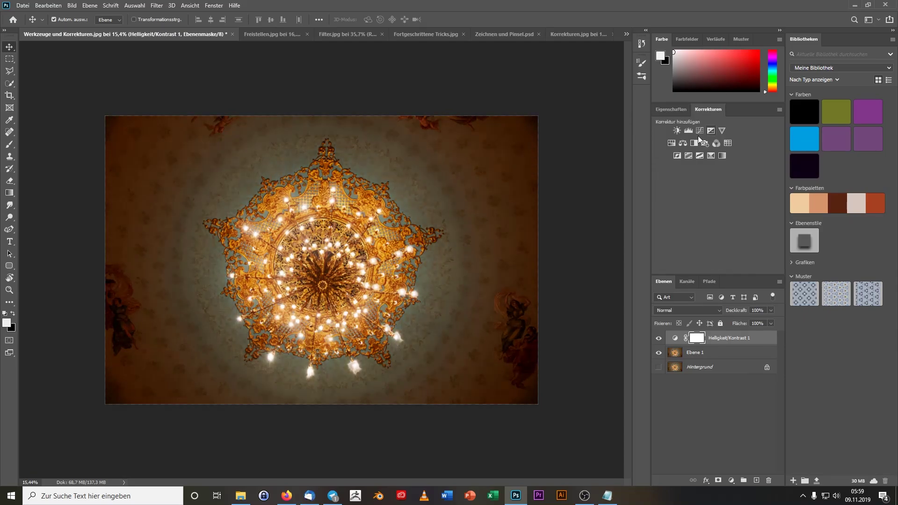
{"action": "left_click", "coordinate": [675, 142]}
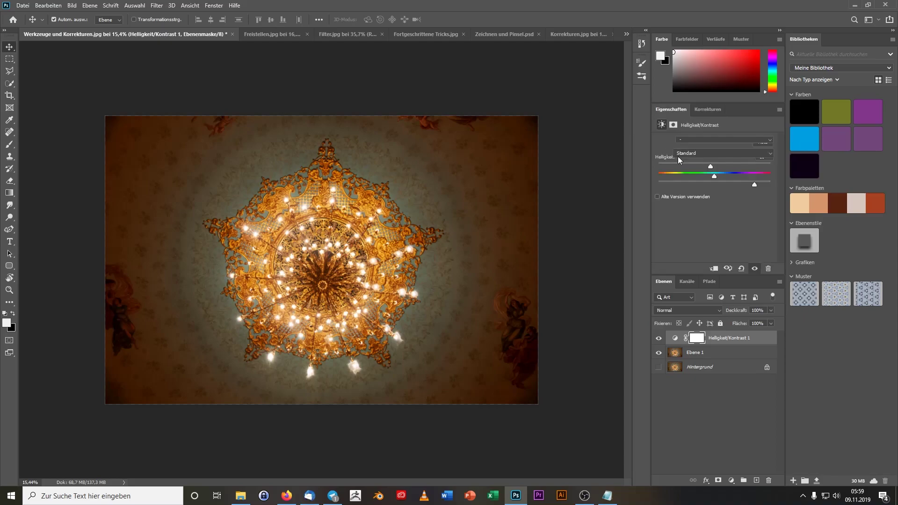
{"action": "mouse_move", "coordinate": [715, 176]}
{"action": "left_mouse_down"}
{"action": "mouse_move", "coordinate": [742, 176]}
{"action": "mouse_move", "coordinate": [688, 177]}
{"action": "mouse_move", "coordinate": [642, 192]}
{"action": "left_mouse_up"}
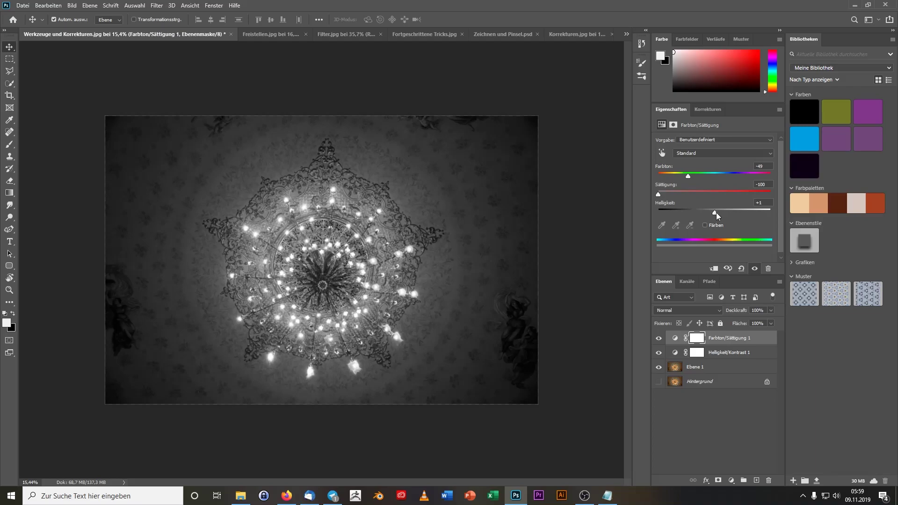
{"action": "mouse_move", "coordinate": [717, 212]}
{"action": "left_mouse_down"}
{"action": "mouse_move", "coordinate": [744, 212]}
{"action": "mouse_move", "coordinate": [693, 215]}
{"action": "left_mouse_up"}
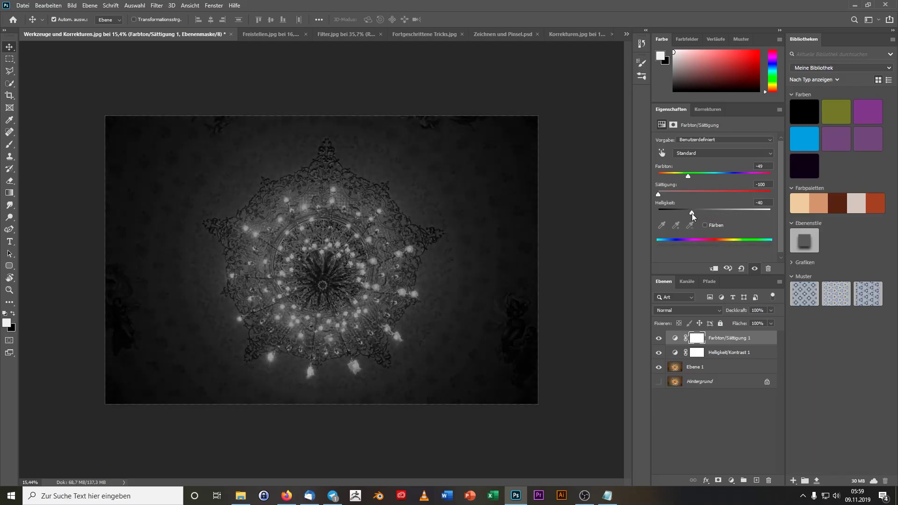
- Add a second Helligkeit/Kontrast adjustment with raised contrast and strong brightening
{"action": "left_click", "coordinate": [706, 111]}
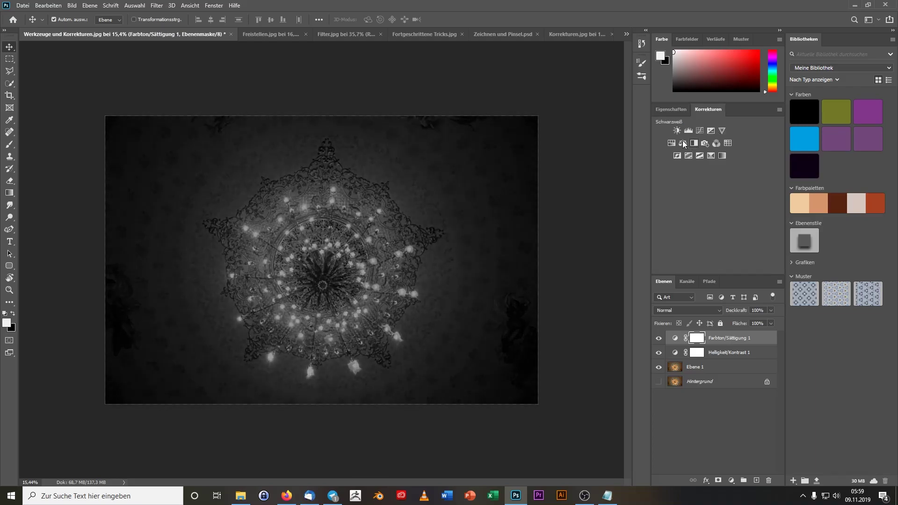
{"action": "left_click", "coordinate": [677, 131]}
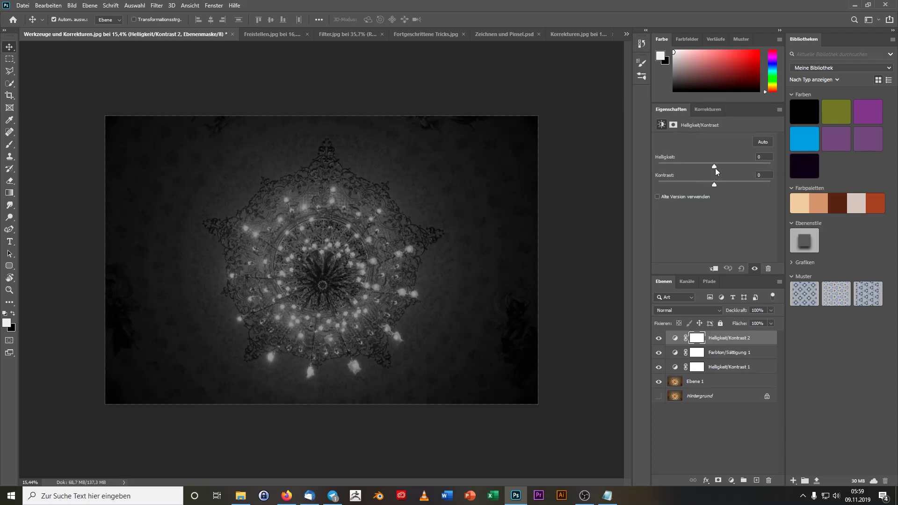
{"action": "left_click_drag", "start_coordinate": [725, 189], "coordinate": [756, 190]}
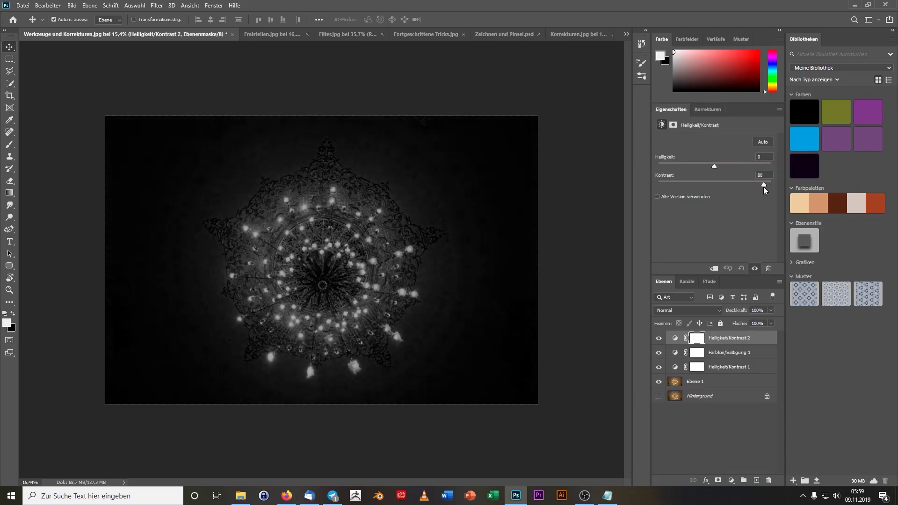
{"action": "left_click_drag", "start_coordinate": [714, 166], "coordinate": [750, 166]}
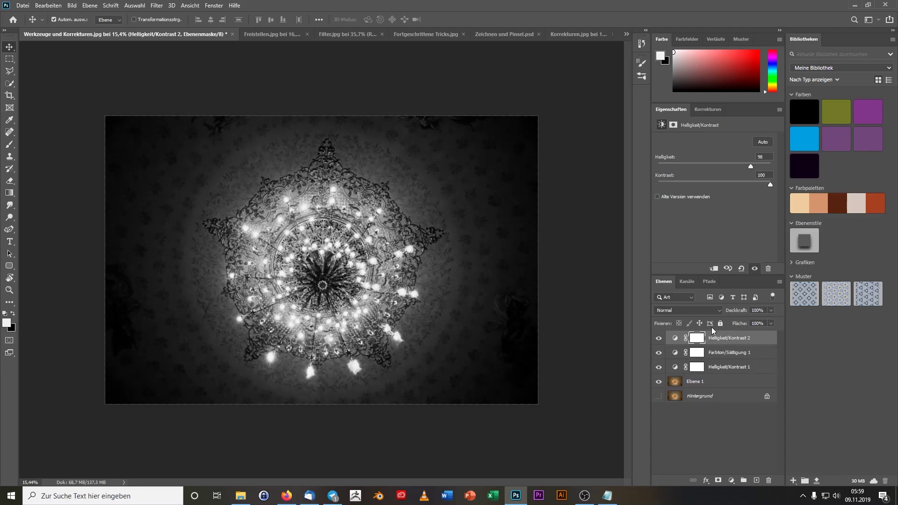
- Add a Schwarzweiß layer, then delete Schwarzweiß 1, Helligkeit/Kontrast 2 and Farbton/Sättigung 1
{"action": "left_click", "coordinate": [707, 110]}
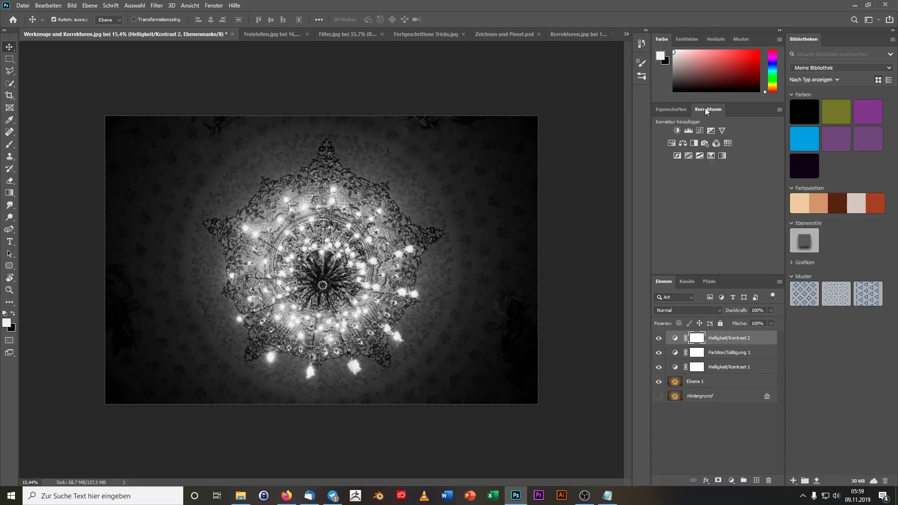
{"action": "left_click", "coordinate": [699, 143]}
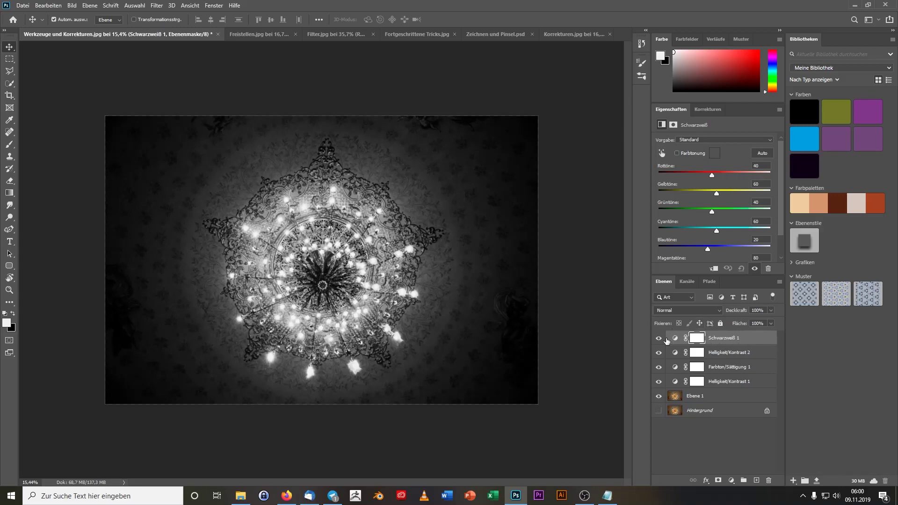
{"action": "left_click", "coordinate": [696, 381]}
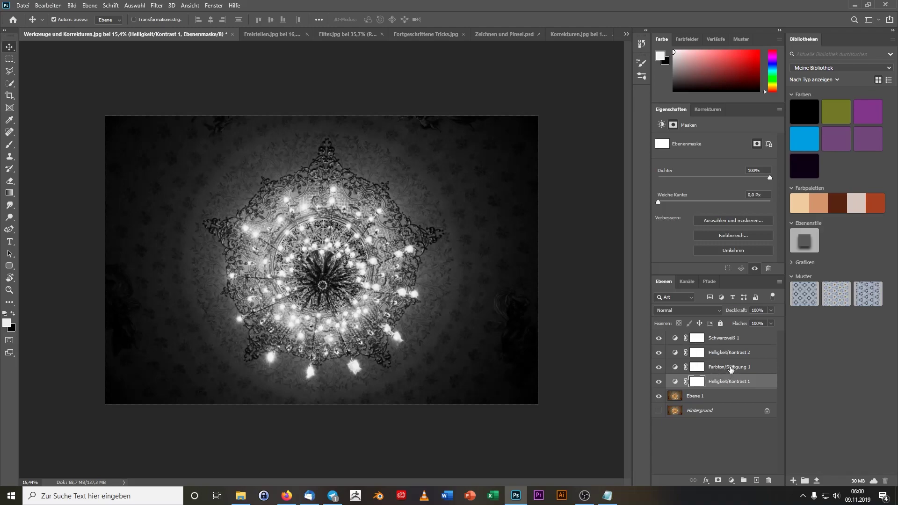
{"action": "left_click", "coordinate": [697, 368]}
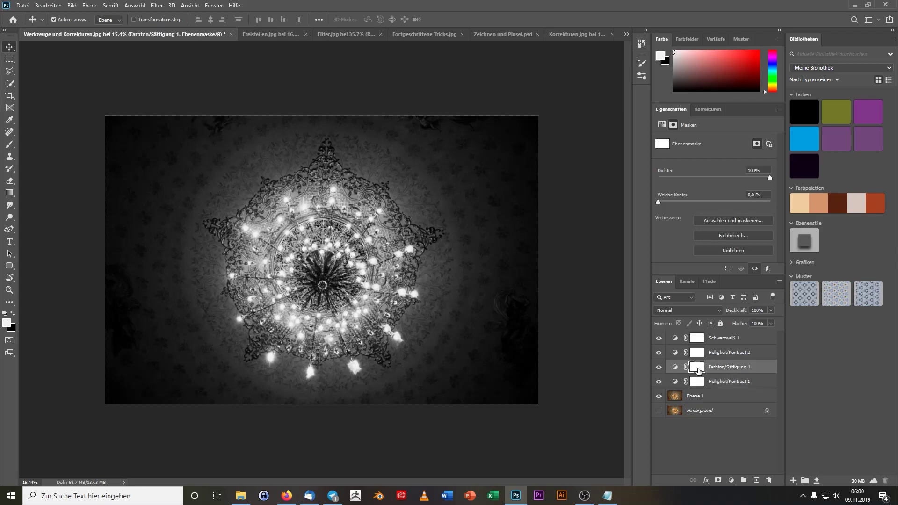
{"action": "left_click", "coordinate": [675, 340]}
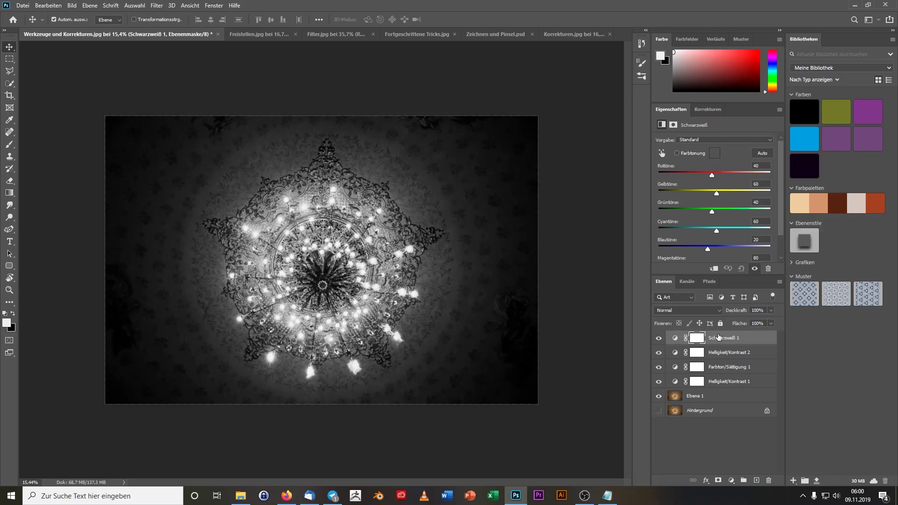
{"action": "key", "text": "Delete"}
{"action": "key", "text": "Delete"}
{"action": "key", "text": "Delete"}
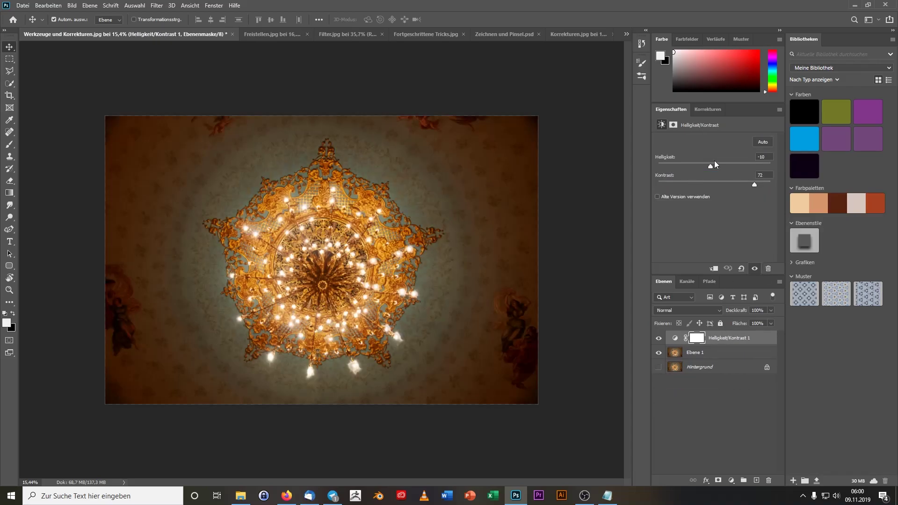
- Set Helligkeit/Kontrast 1 brightness to 150 and view its white mask on canvas
{"action": "left_click_drag", "start_coordinate": [712, 164], "coordinate": [780, 170]}
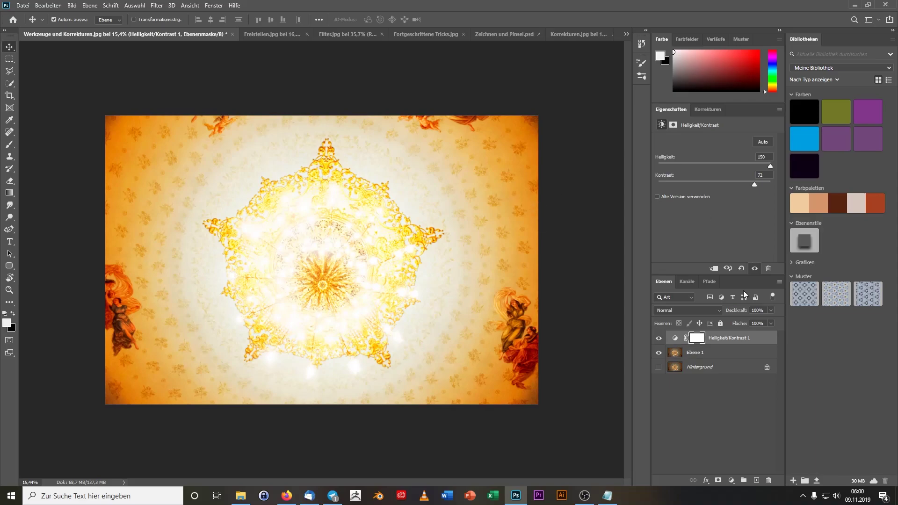
{"action": "left_click", "coordinate": [696, 338], "text": "alt"}
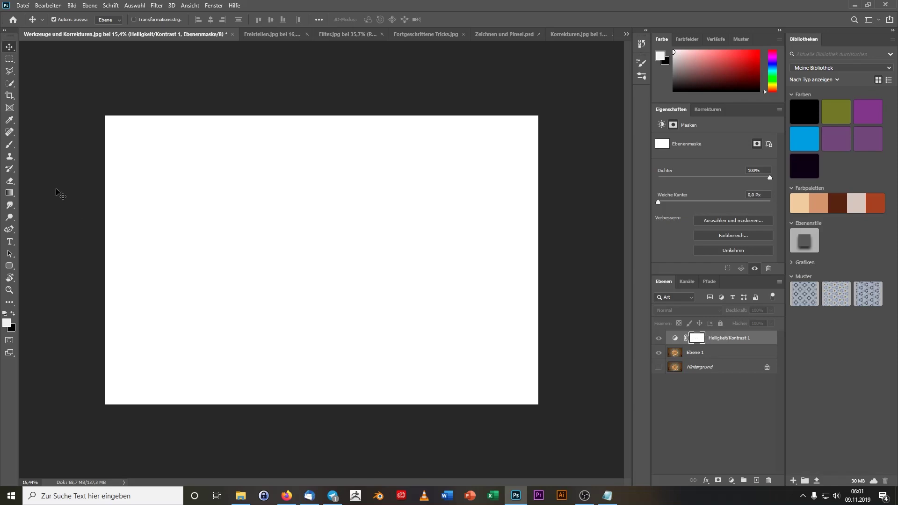
- Select the Brush tool with black as the foreground colour
{"action": "left_click", "coordinate": [9, 144]}
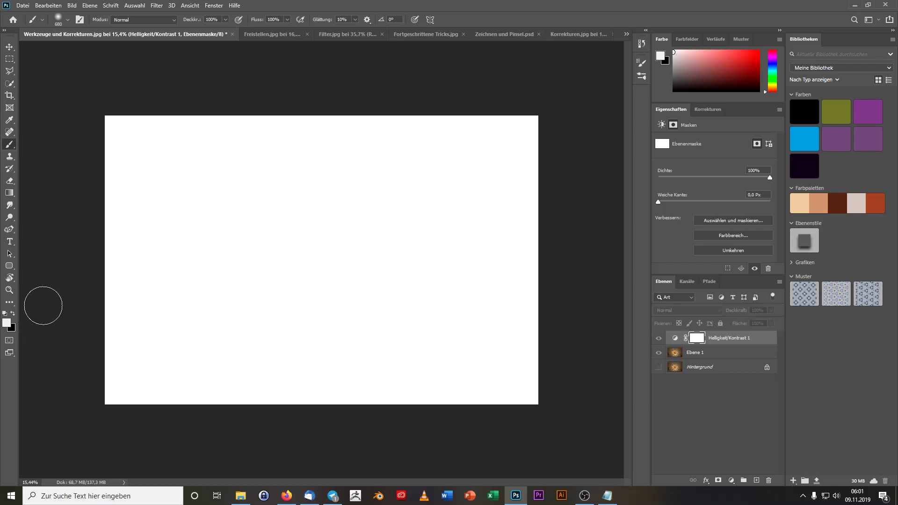
{"action": "left_click", "coordinate": [13, 313]}
{"action": "left_click", "coordinate": [13, 314]}
{"action": "left_click", "coordinate": [8, 326]}
{"action": "left_click_drag", "start_coordinate": [500, 223], "coordinate": [436, 244]}
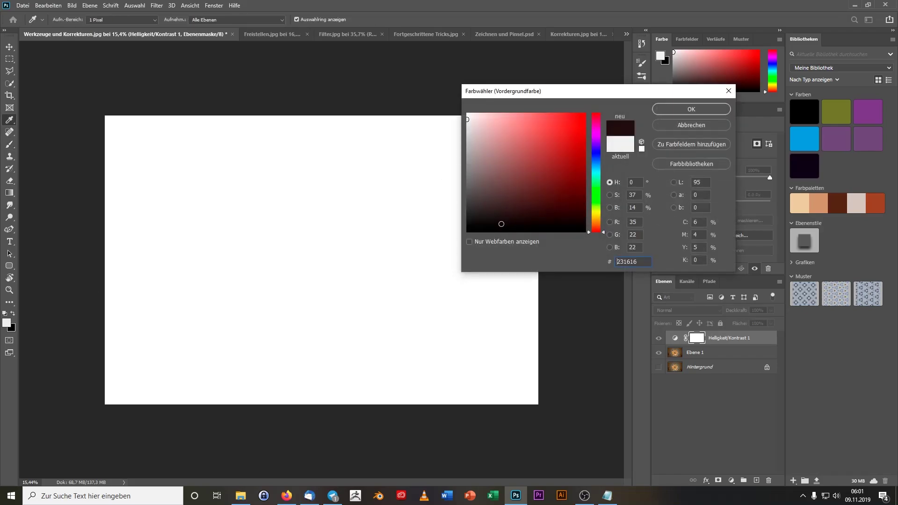
{"action": "left_click", "coordinate": [663, 109]}
{"action": "key", "text": "b"}
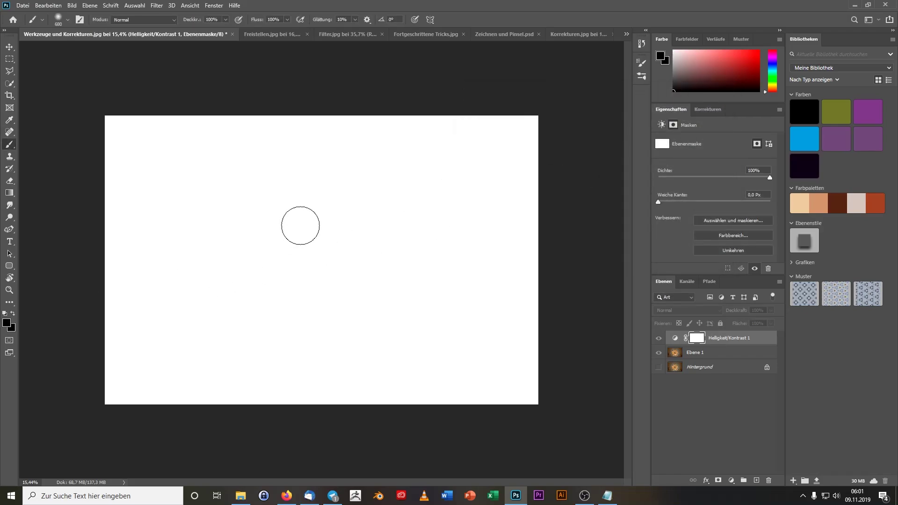
- Paint black over the chandelier's centre on the Helligkeit/Kontrast mask
{"action": "mouse_move", "coordinate": [331, 204]}
{"action": "left_mouse_down"}
{"action": "mouse_move", "coordinate": [273, 224]}
{"action": "mouse_move", "coordinate": [426, 201]}
{"action": "left_mouse_up"}
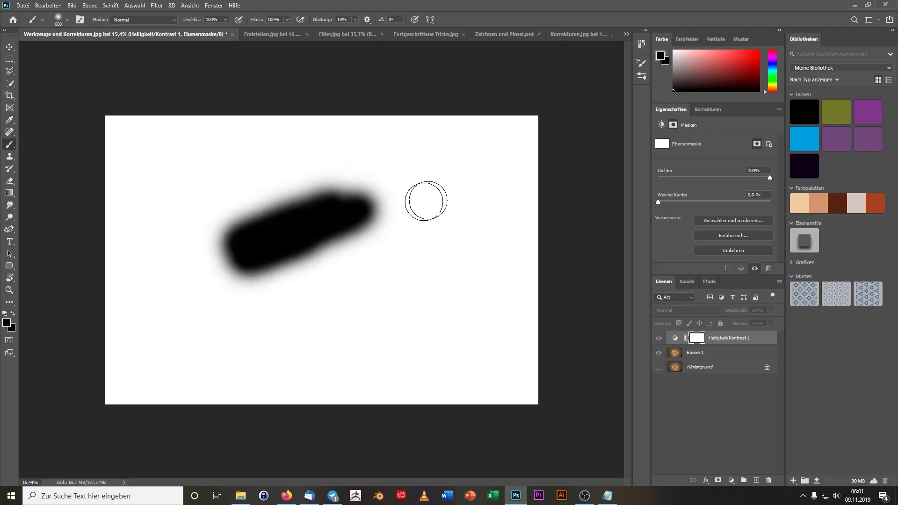
{"action": "mouse_move", "coordinate": [206, 295]}
{"action": "left_mouse_down"}
{"action": "mouse_move", "coordinate": [301, 301]}
{"action": "mouse_move", "coordinate": [254, 341]}
{"action": "mouse_move", "coordinate": [306, 337]}
{"action": "left_mouse_up"}
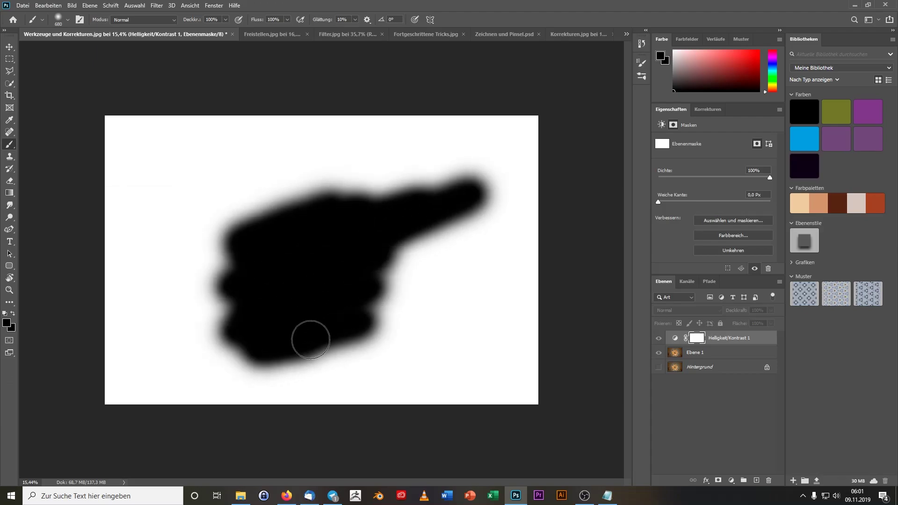
{"action": "left_click", "coordinate": [675, 357]}
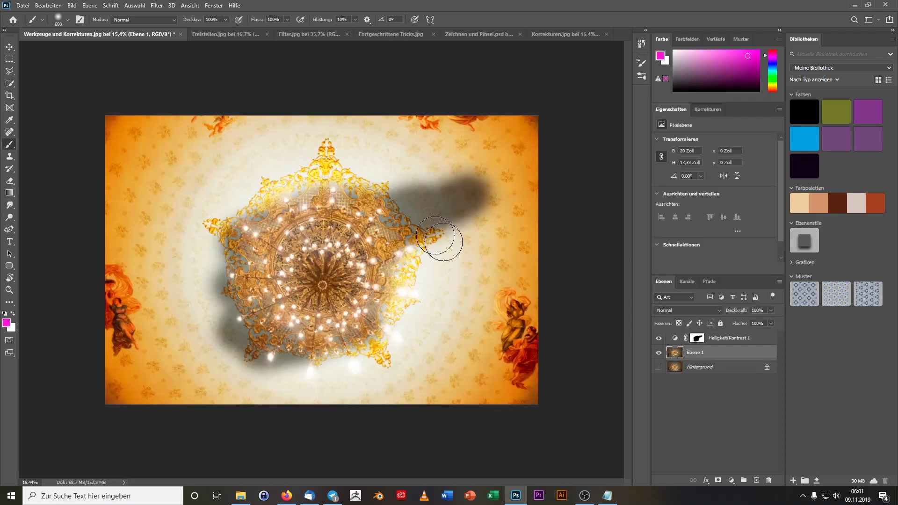
- Paint the remaining Helligkeit/Kontrast 1 mask areas black with an enlarged soft brush
{"action": "left_click", "coordinate": [699, 340]}
{"action": "mouse_move", "coordinate": [425, 187]}
{"action": "left_mouse_down"}
{"action": "mouse_move", "coordinate": [441, 257]}
{"action": "mouse_move", "coordinate": [412, 310]}
{"action": "mouse_move", "coordinate": [388, 290]}
{"action": "mouse_move", "coordinate": [309, 374]}
{"action": "mouse_move", "coordinate": [350, 382]}
{"action": "mouse_move", "coordinate": [248, 407]}
{"action": "mouse_move", "coordinate": [185, 320]}
{"action": "mouse_move", "coordinate": [217, 327]}
{"action": "mouse_move", "coordinate": [300, 150]}
{"action": "mouse_move", "coordinate": [411, 187]}
{"action": "left_mouse_up"}
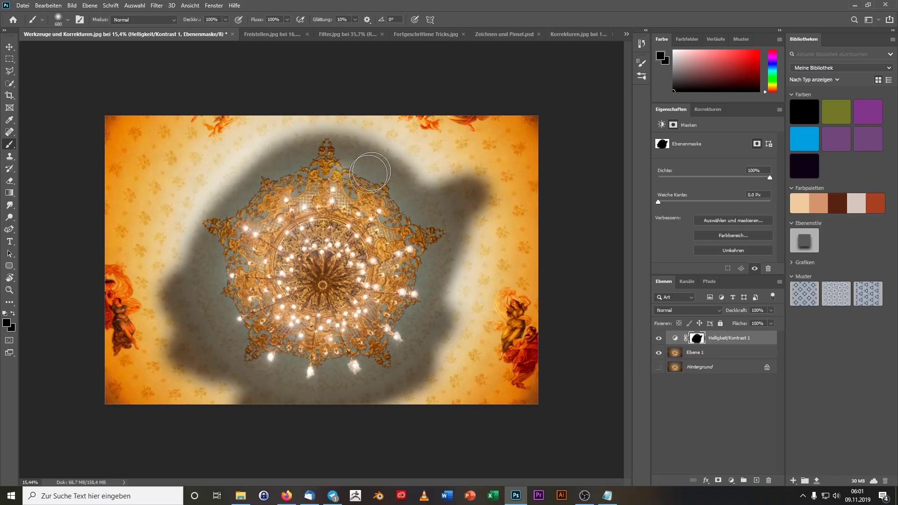
{"action": "mouse_move", "coordinate": [370, 154]}
{"action": "left_mouse_down"}
{"action": "mouse_move", "coordinate": [468, 135]}
{"action": "mouse_move", "coordinate": [192, 148]}
{"action": "mouse_move", "coordinate": [112, 128]}
{"action": "mouse_move", "coordinate": [141, 215]}
{"action": "mouse_move", "coordinate": [194, 307]}
{"action": "left_mouse_up"}
{"action": "left_click_drag", "start_coordinate": [210, 212], "coordinate": [260, 256]}
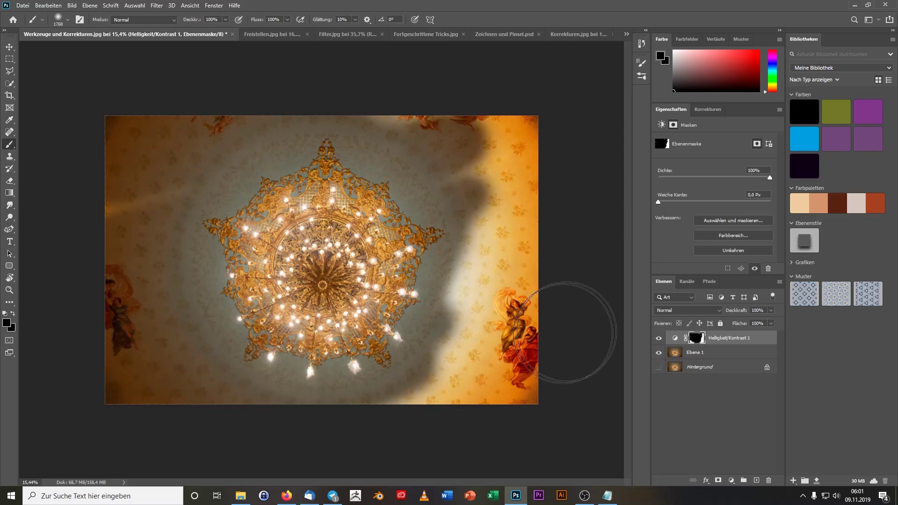
{"action": "mouse_move", "coordinate": [556, 331]}
{"action": "left_mouse_down"}
{"action": "mouse_move", "coordinate": [451, 421]}
{"action": "mouse_move", "coordinate": [305, 317]}
{"action": "left_mouse_up"}
{"action": "left_click_drag", "start_coordinate": [502, 199], "coordinate": [510, 122]}
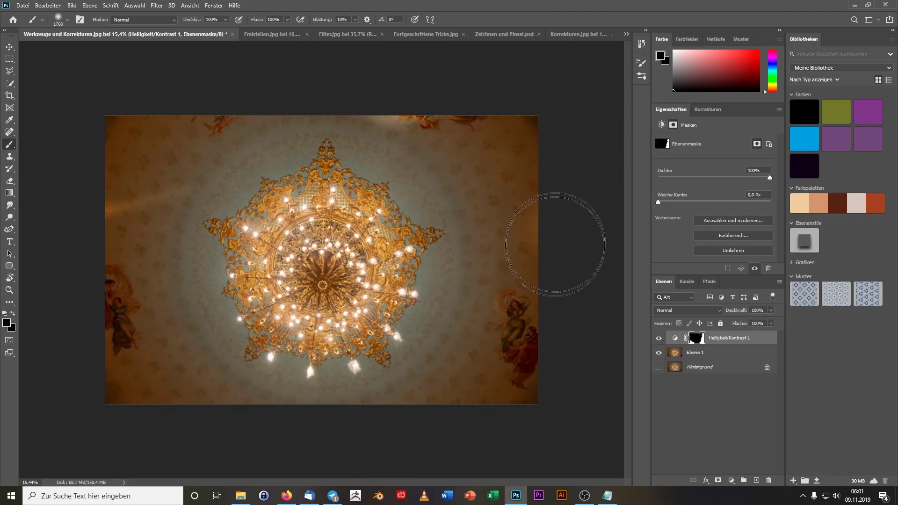
{"action": "left_click_drag", "start_coordinate": [201, 110], "coordinate": [120, 194]}
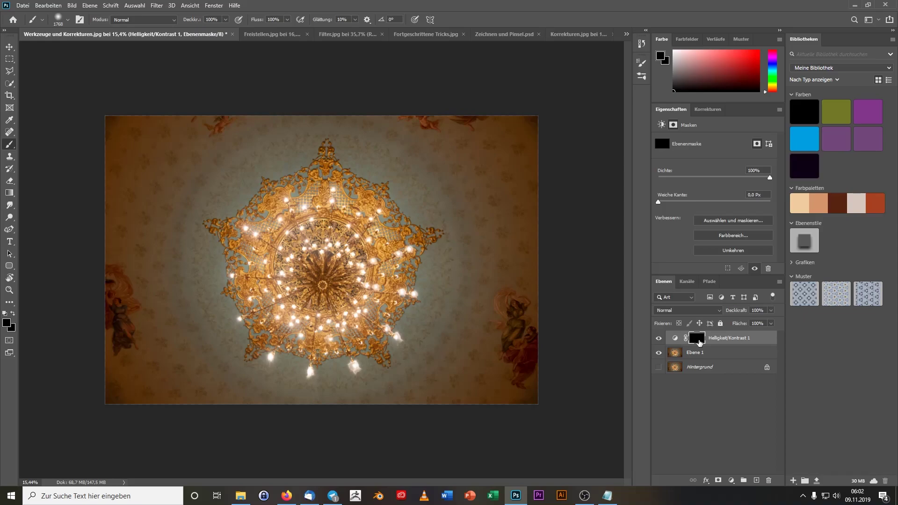
- Invert the mask back to white, lower its density, and set brightness to −11 with contrast 72
{"action": "key", "text": "ctrl+i"}
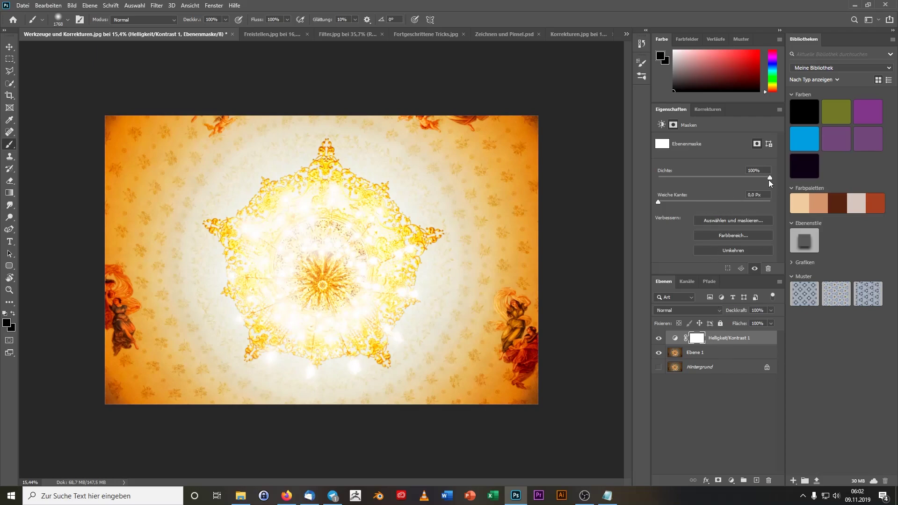
{"action": "left_click_drag", "start_coordinate": [722, 178], "coordinate": [669, 181]}
{"action": "left_click", "coordinate": [661, 124]}
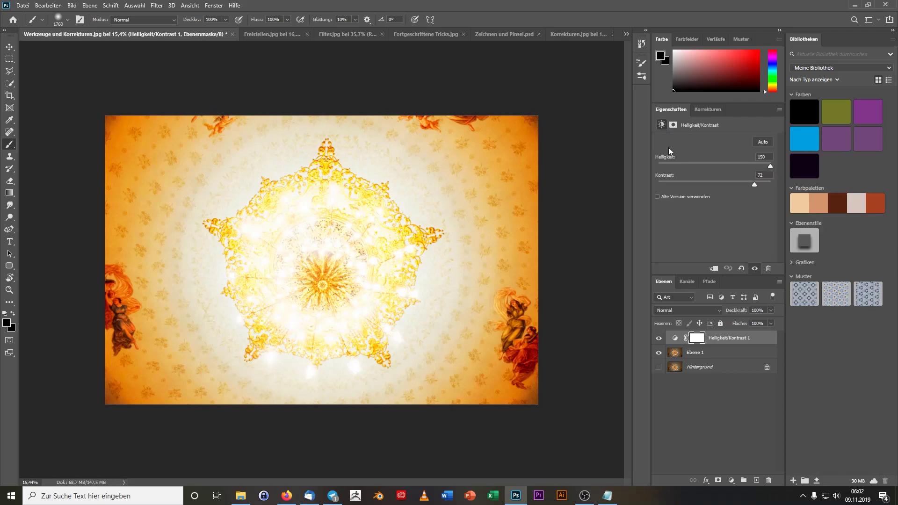
{"action": "left_click_drag", "start_coordinate": [767, 165], "coordinate": [710, 165]}
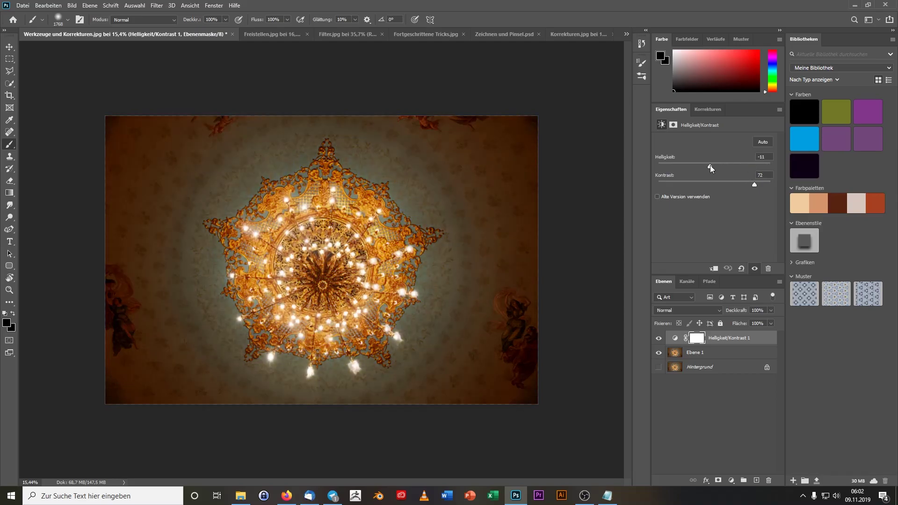
{"action": "left_click", "coordinate": [8, 45]}
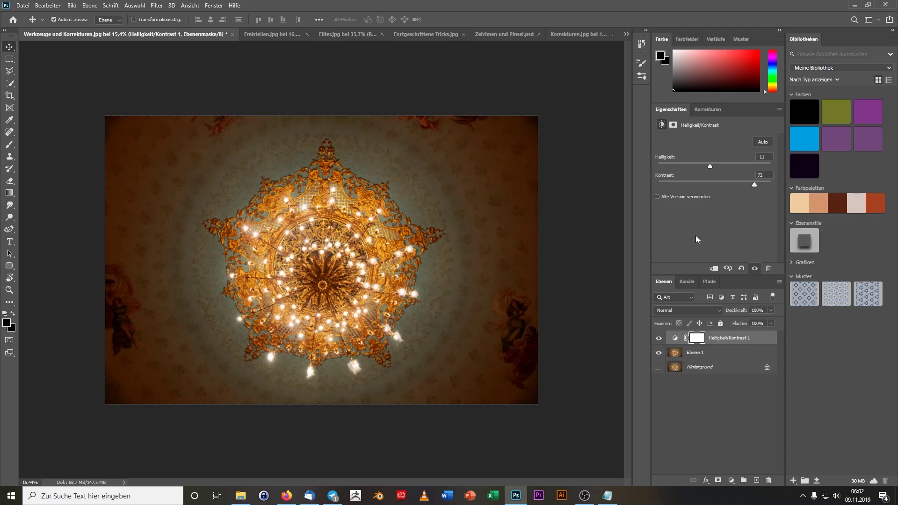
- Add a Fotofilter and a Schwarzweiß adjustment layer above Helligkeit/Kontrast
{"action": "left_click", "coordinate": [708, 110]}
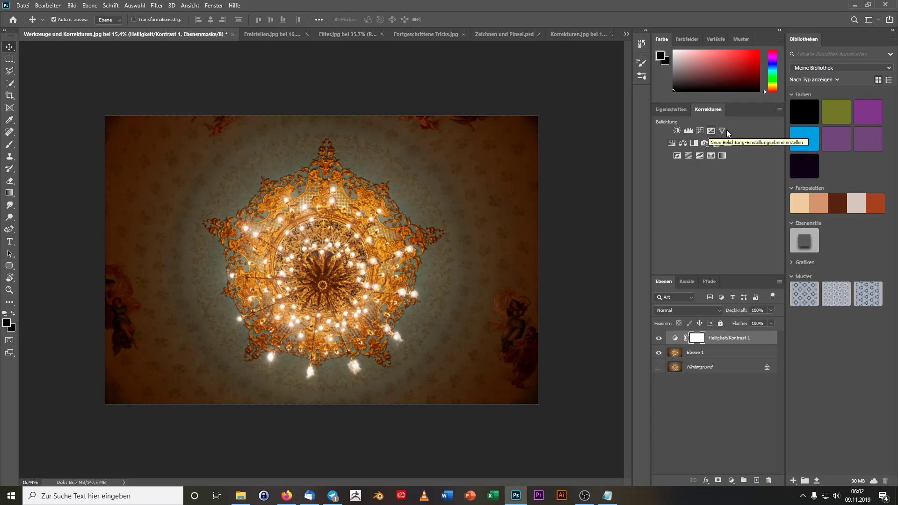
{"action": "left_click", "coordinate": [705, 144]}
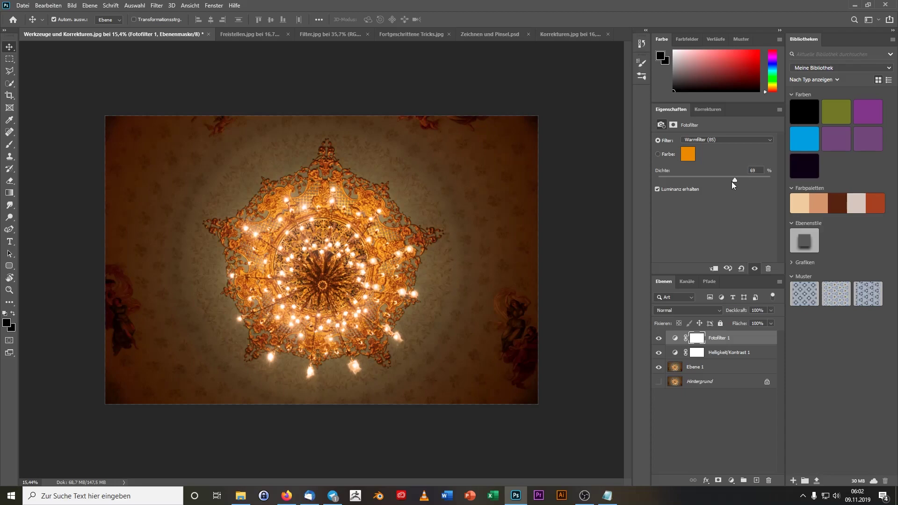
{"action": "left_click", "coordinate": [708, 109]}
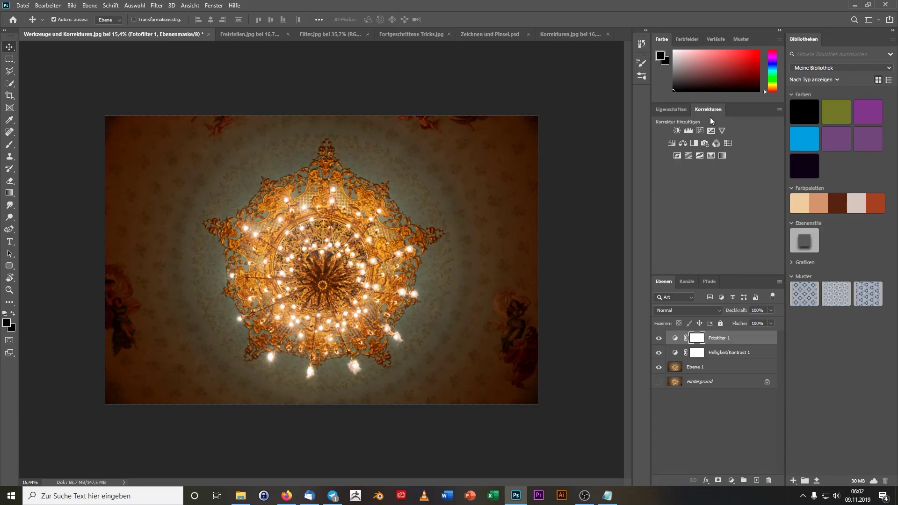
{"action": "left_click", "coordinate": [697, 146]}
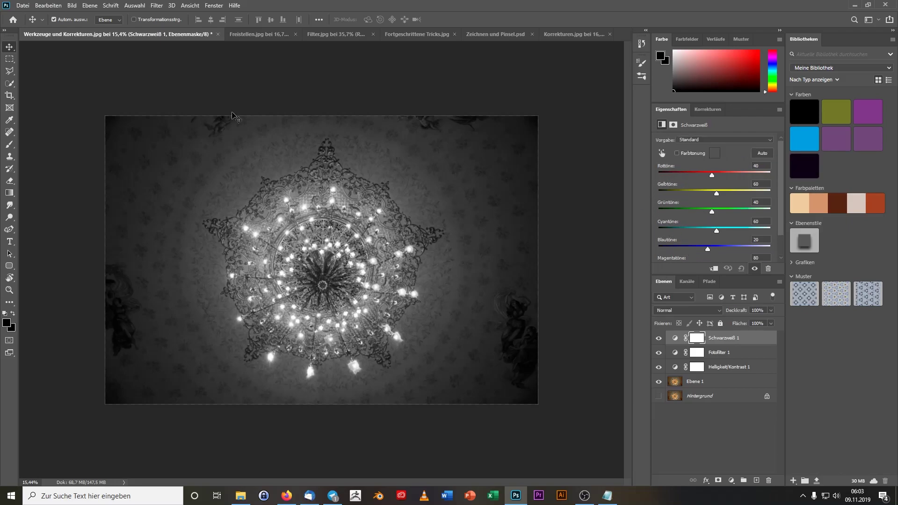
{"action": "left_click", "coordinate": [720, 108]}
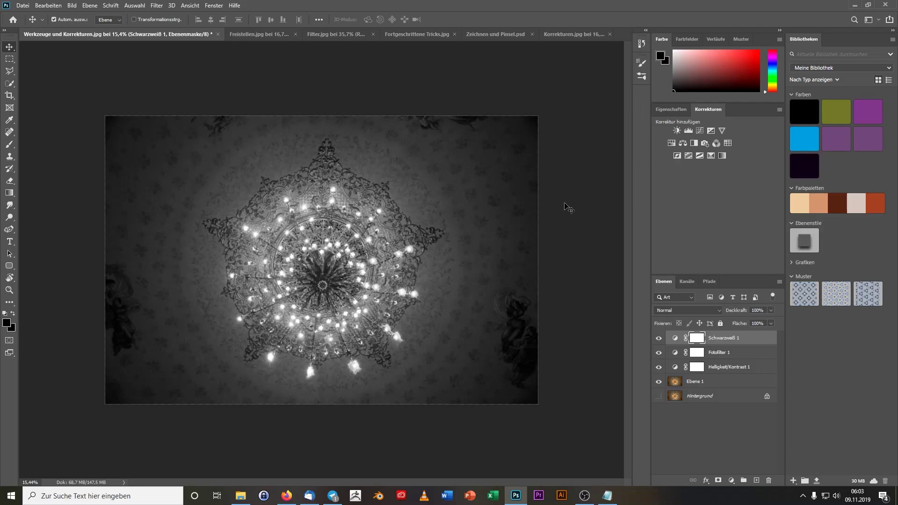
- Delete the Schwarzweiß and Fotofilter layers and step back through the edit history
{"action": "key", "text": "Delete"}
{"action": "key", "text": "Delete"}
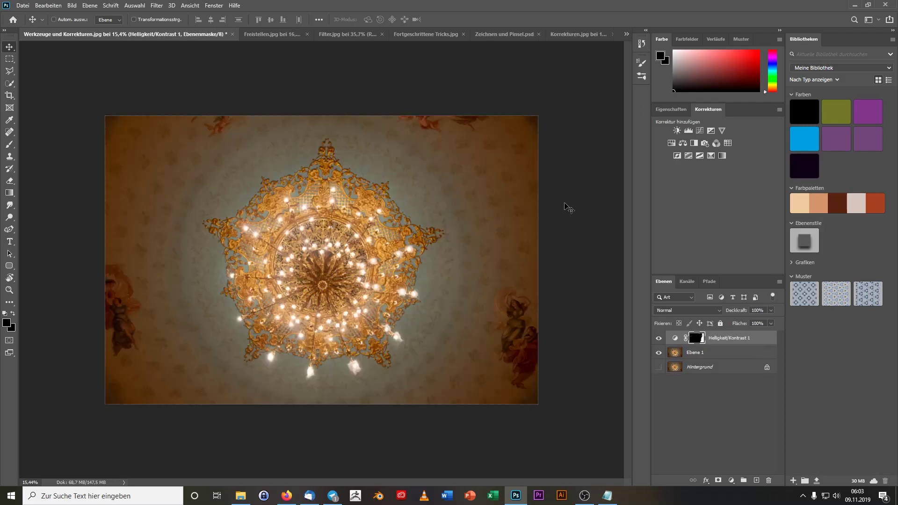
{"action": "key", "text": "ctrl+z"}
{"action": "key", "text": "ctrl+z"}
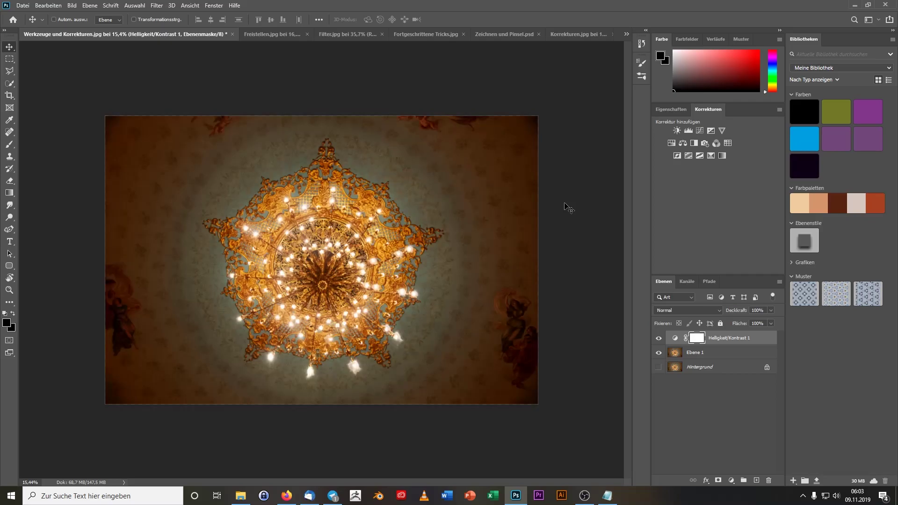
{"action": "key", "text": "ctrl+z"}
{"action": "key", "text": "ctrl+z"}
{"action": "key", "text": "ctrl+z"}
{"action": "key", "text": "ctrl+z"}
{"action": "key", "text": "ctrl+z"}
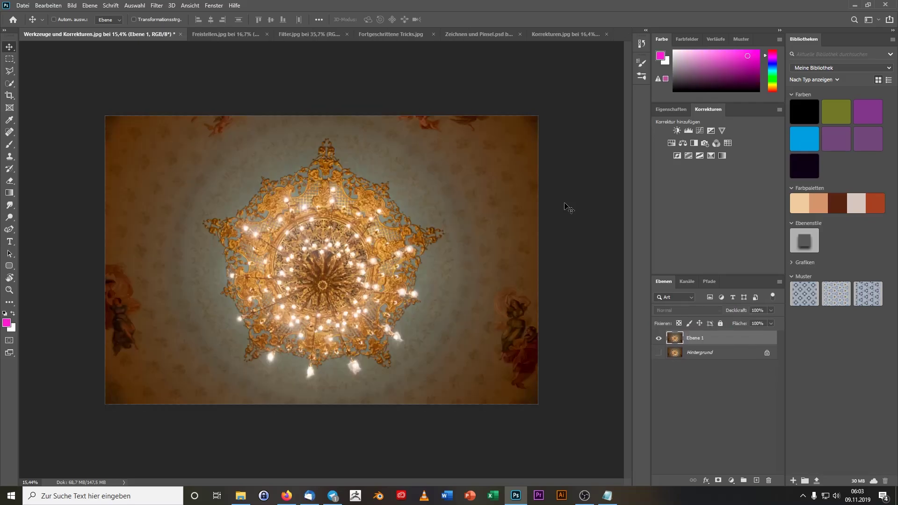
{"action": "key", "text": "ctrl+z"}
{"action": "key", "text": "ctrl+z"}
{"action": "key", "text": "ctrl+z"}
{"action": "key", "text": "ctrl+z"}
{"action": "key", "text": "ctrl+shift+z"}
{"action": "key", "text": "ctrl+shift+z"}
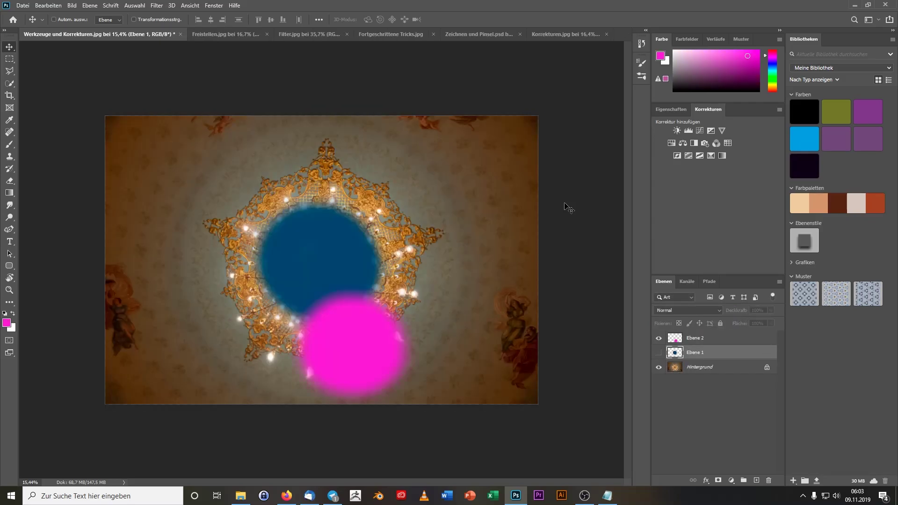
{"action": "key", "text": "ctrl+z"}
{"action": "key", "text": "ctrl+z"}
{"action": "key", "text": "ctrl+shift+z"}
{"action": "key", "text": "ctrl+shift+z"}
- Undo to the lone colour background and duplicate it as Ebene 1
{"action": "key", "text": "ctrl+z"}
{"action": "key", "text": "ctrl+z"}
{"action": "key", "text": "ctrl+z"}
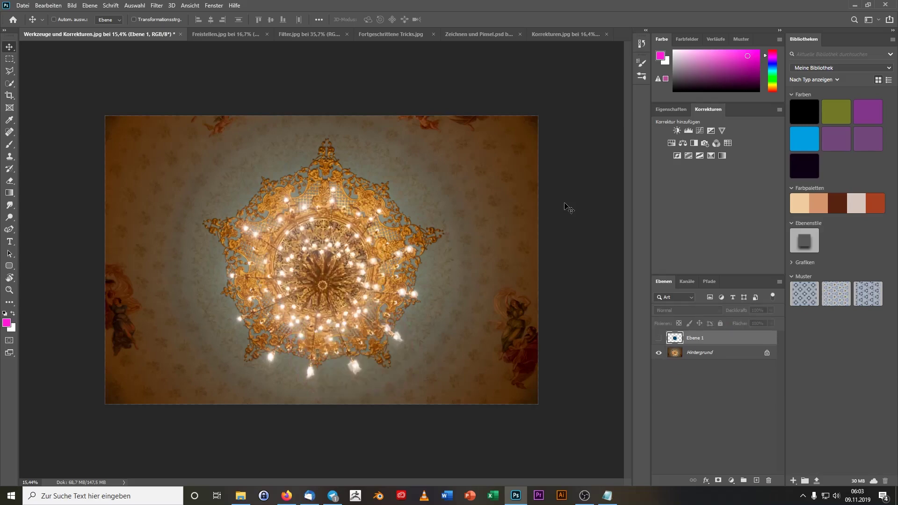
{"action": "key", "text": "ctrl+shift+z"}
{"action": "key", "text": "ctrl+z"}
{"action": "key", "text": "ctrl+z"}
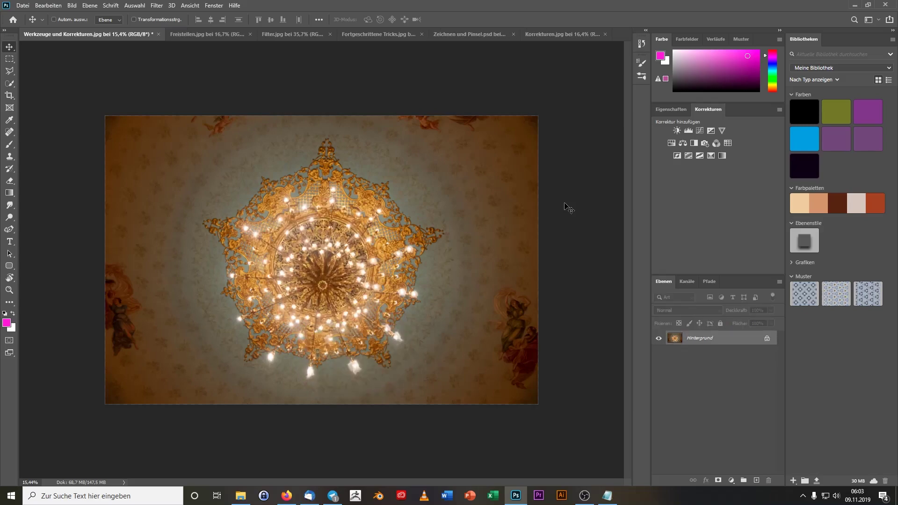
{"action": "key", "text": "ctrl"}
{"action": "key", "text": "ctrl+j"}
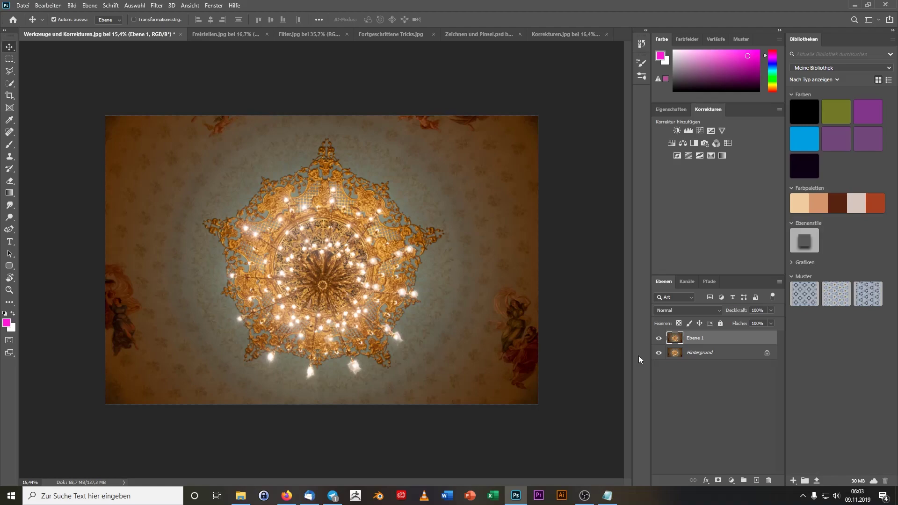
- Hide the Hintergrund layer and make Ebene 1 the active layer again
{"action": "left_click", "coordinate": [659, 353]}
{"action": "left_click", "coordinate": [694, 355]}
{"action": "left_click", "coordinate": [703, 342]}
- Test-move Ebene 1 around the canvas, then snap it back to fill the canvas exactly
{"action": "mouse_move", "coordinate": [421, 188]}
{"action": "left_mouse_down"}
{"action": "mouse_move", "coordinate": [411, 218]}
{"action": "mouse_move", "coordinate": [349, 282]}
{"action": "left_mouse_up"}
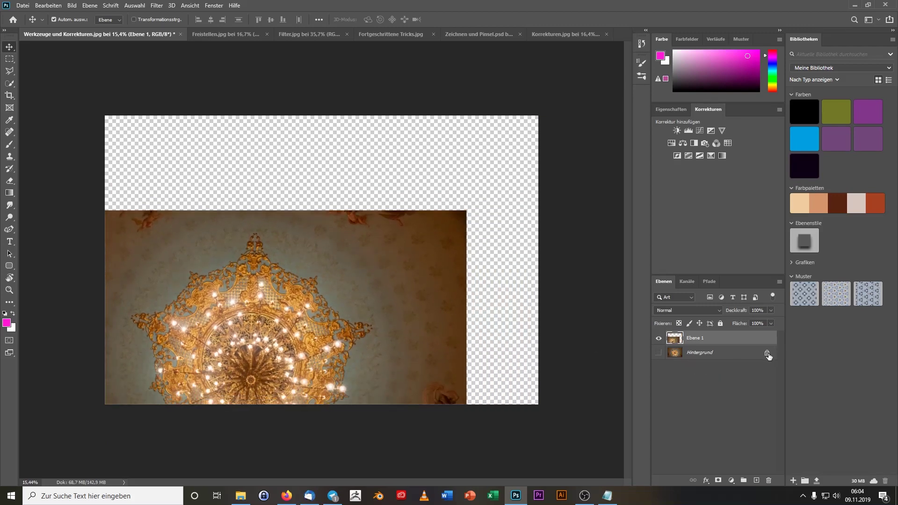
{"action": "mouse_move", "coordinate": [767, 353]}
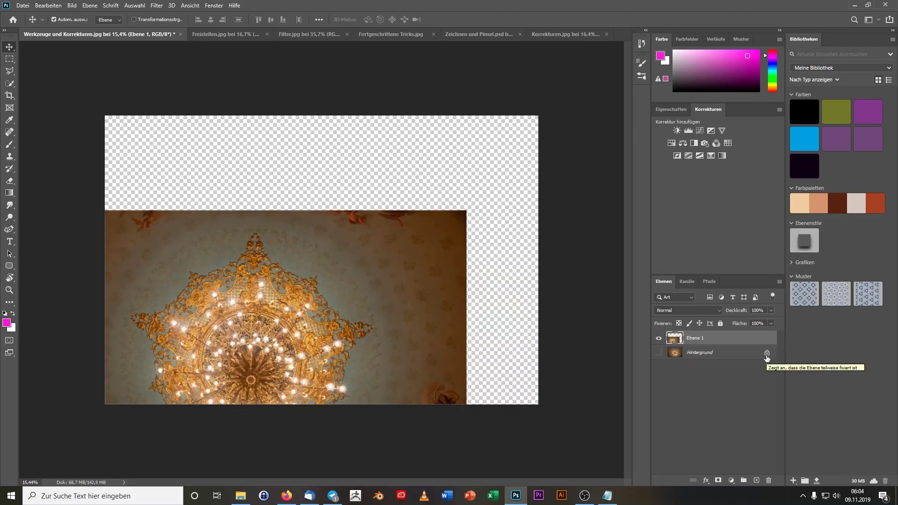
{"action": "mouse_move", "coordinate": [379, 304]}
{"action": "left_mouse_down"}
{"action": "mouse_move", "coordinate": [440, 243]}
{"action": "mouse_move", "coordinate": [533, 381]}
{"action": "left_mouse_up"}
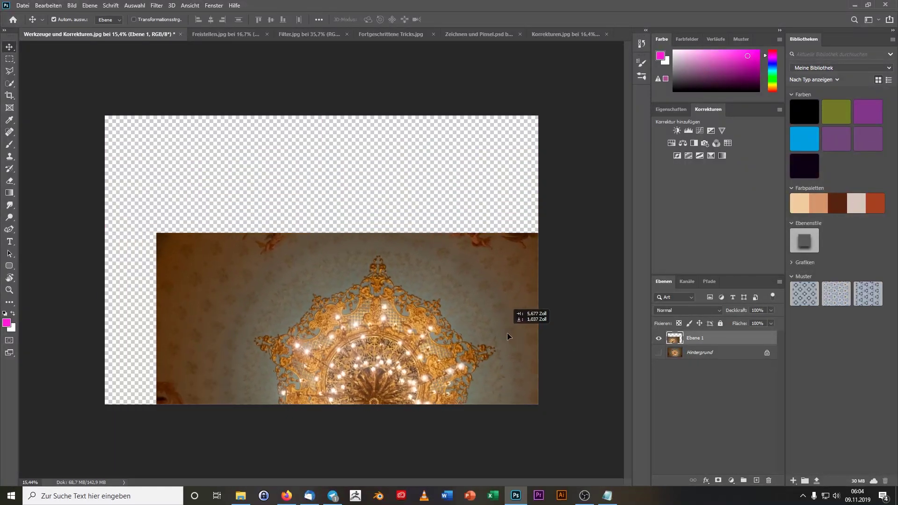
{"action": "mouse_move", "coordinate": [353, 353]}
{"action": "left_mouse_down"}
{"action": "mouse_move", "coordinate": [393, 335]}
{"action": "mouse_move", "coordinate": [588, 388]}
{"action": "left_mouse_up"}
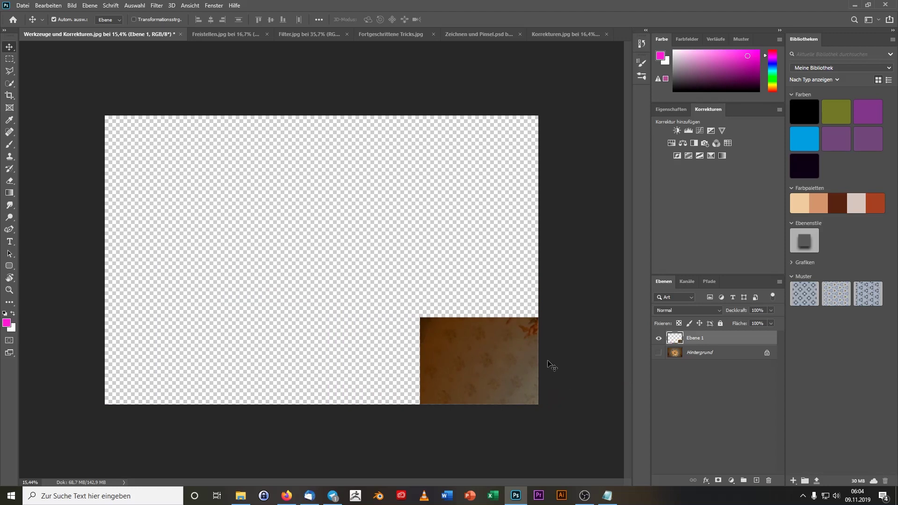
{"action": "mouse_move", "coordinate": [497, 363]}
{"action": "left_mouse_down"}
{"action": "mouse_move", "coordinate": [198, 194]}
{"action": "mouse_move", "coordinate": [175, 160]}
{"action": "left_mouse_up"}
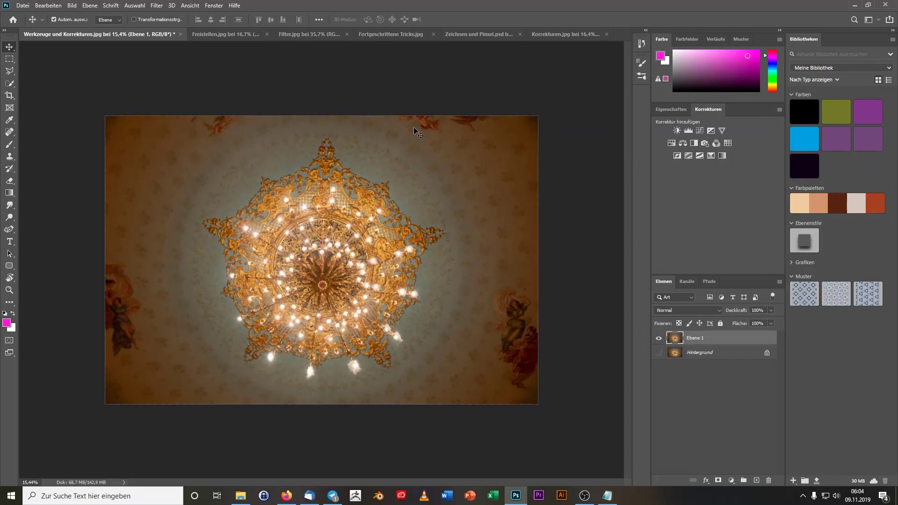
{"action": "left_click_drag", "start_coordinate": [276, 186], "coordinate": [275, 186]}
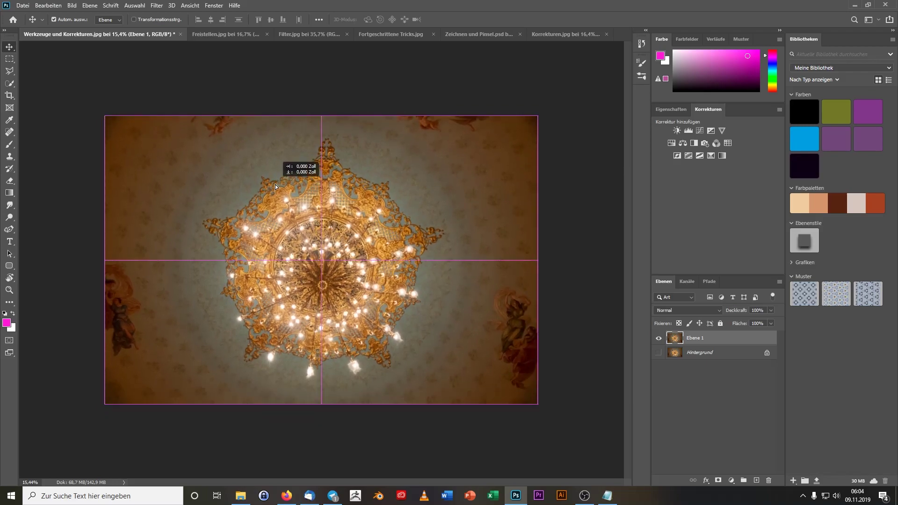
{"action": "left_click_drag", "start_coordinate": [275, 186], "coordinate": [275, 186]}
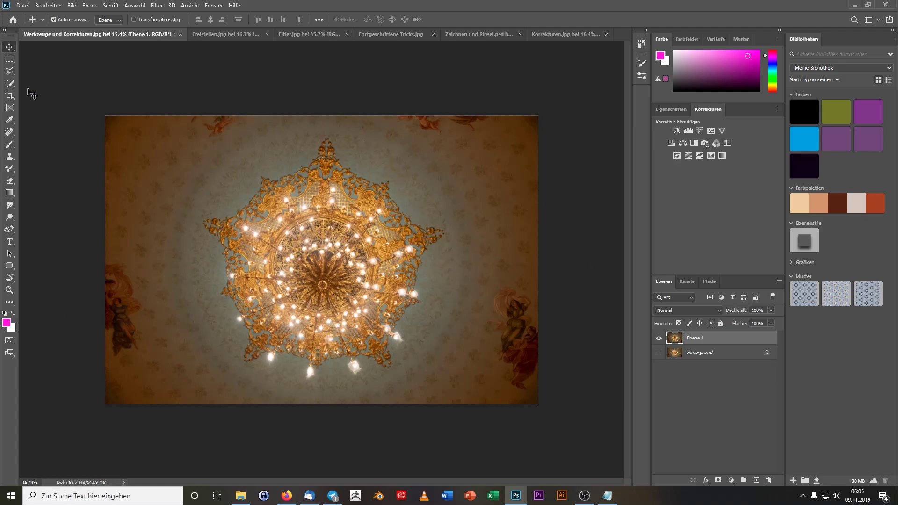
- Draw a white artboard, Zeichenfläche 1, about 4.49 × 2.42 Zoll, above the photo
{"action": "left_click", "coordinate": [346, 209]}
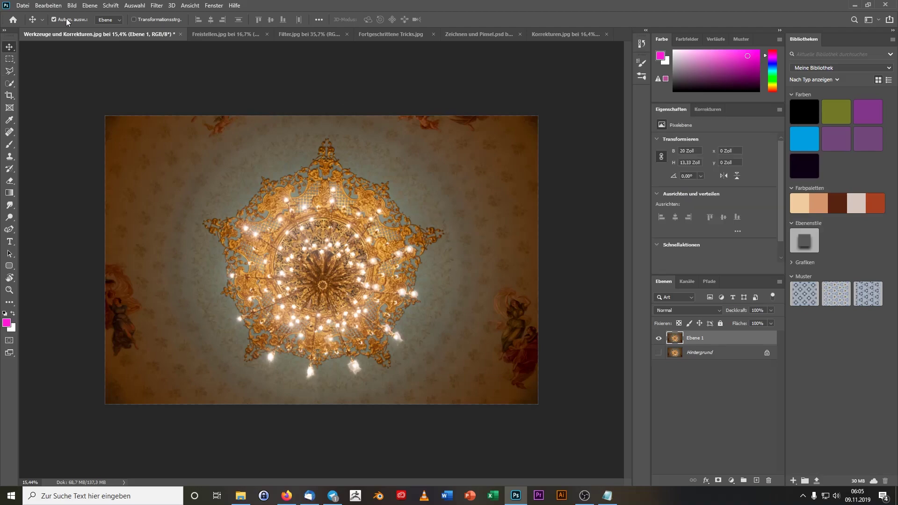
{"action": "right_click", "coordinate": [9, 49]}
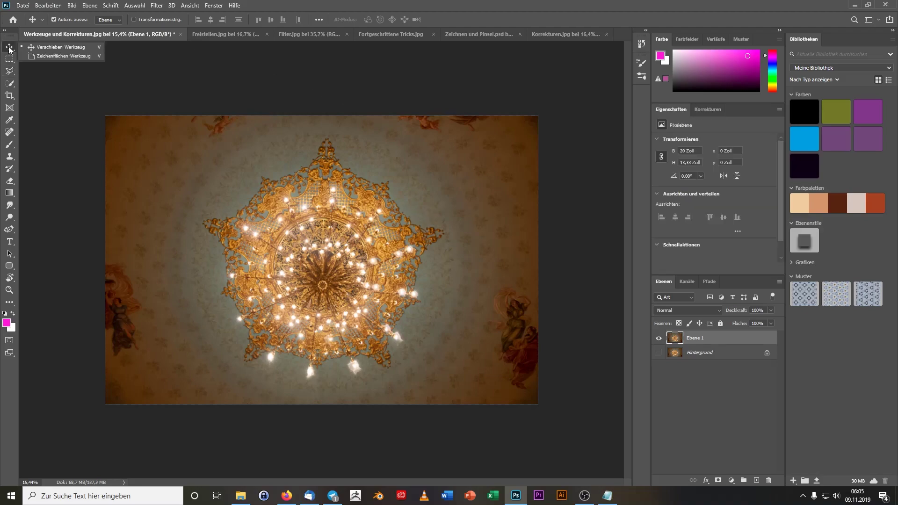
{"action": "left_click", "coordinate": [45, 57]}
{"action": "mouse_move", "coordinate": [143, 51]}
{"action": "left_mouse_down"}
{"action": "mouse_move", "coordinate": [305, 99]}
{"action": "mouse_move", "coordinate": [240, 105]}
{"action": "left_mouse_up"}
{"action": "scroll", "coordinate": [366, 224], "scroll_direction": "down", "scroll_amount": 3}
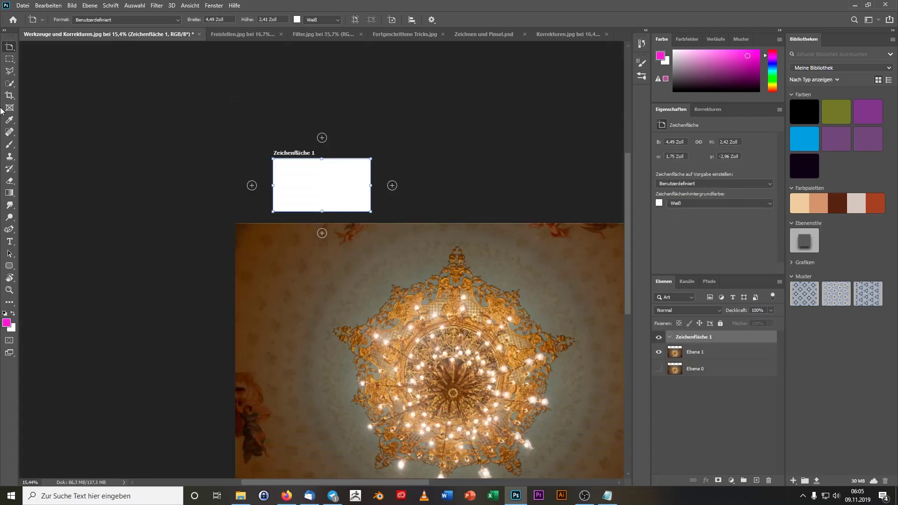
- Draw a black rectangle shape, Rechteck 1 (522 × 414 px), over the photo's upper left
{"action": "right_click", "coordinate": [9, 265]}
{"action": "left_click", "coordinate": [41, 270]}
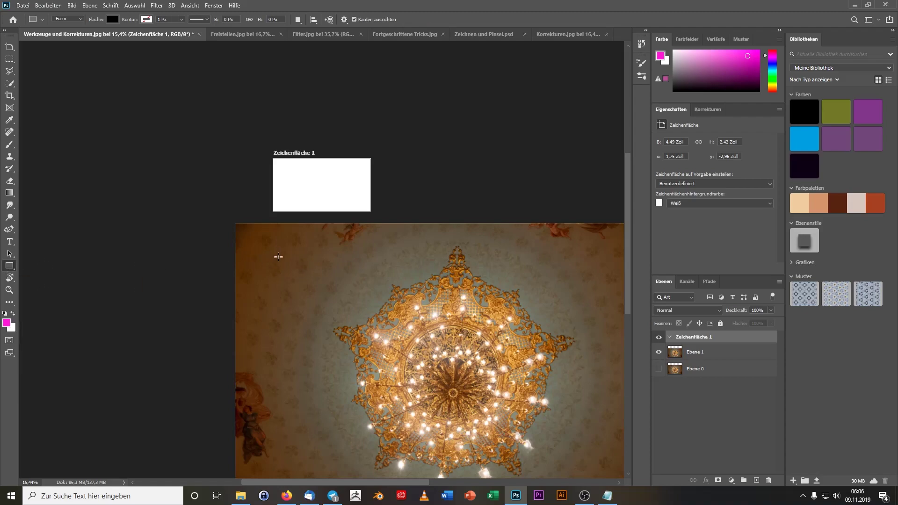
{"action": "right_click", "coordinate": [7, 269]}
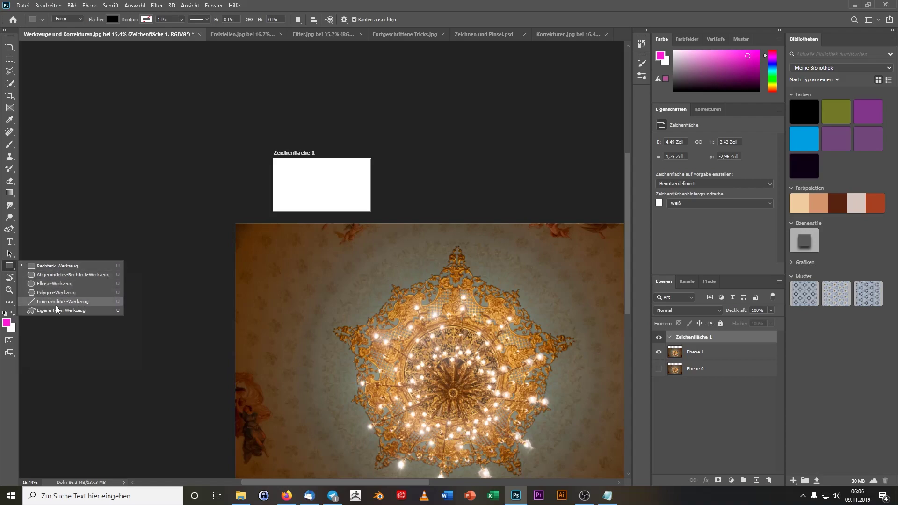
{"action": "left_click", "coordinate": [53, 266]}
{"action": "left_click_drag", "start_coordinate": [300, 261], "coordinate": [337, 291]}
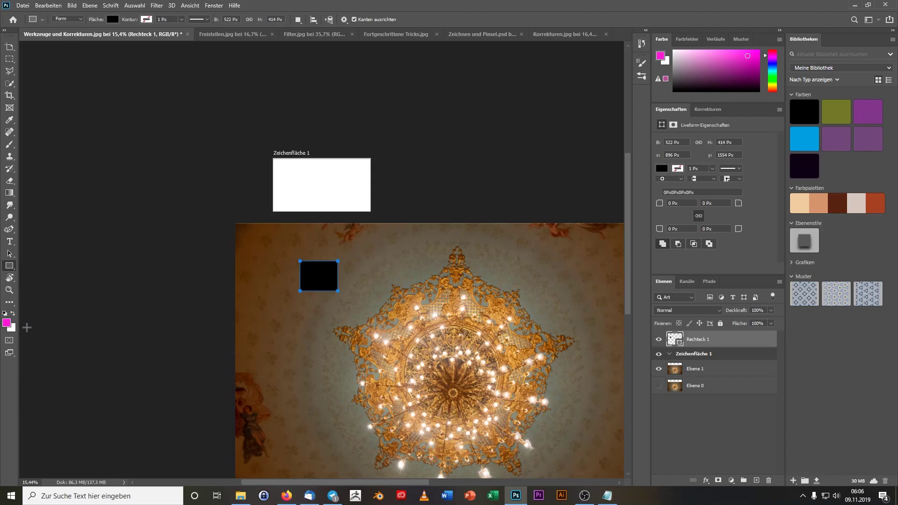
- Confirm a magenta foreground colour and move the black rectangle toward the chandelier
{"action": "left_click", "coordinate": [7, 326]}
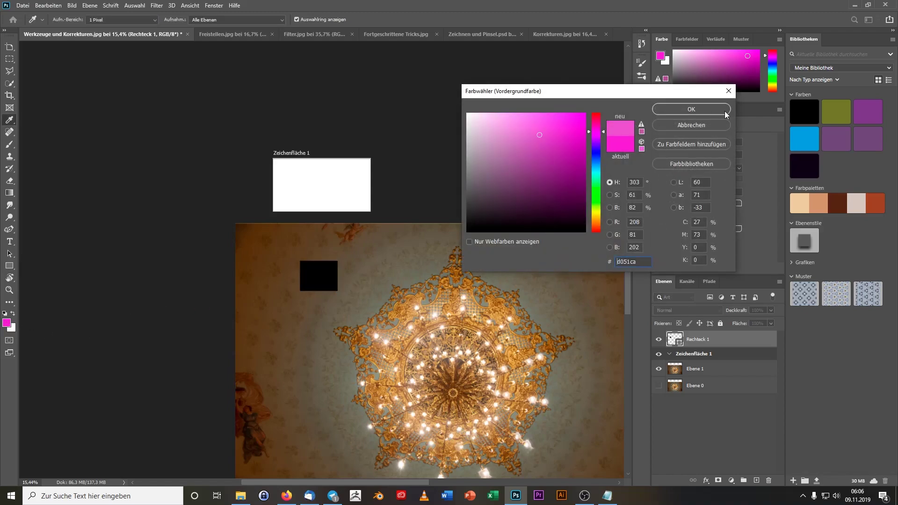
{"action": "left_click", "coordinate": [692, 109]}
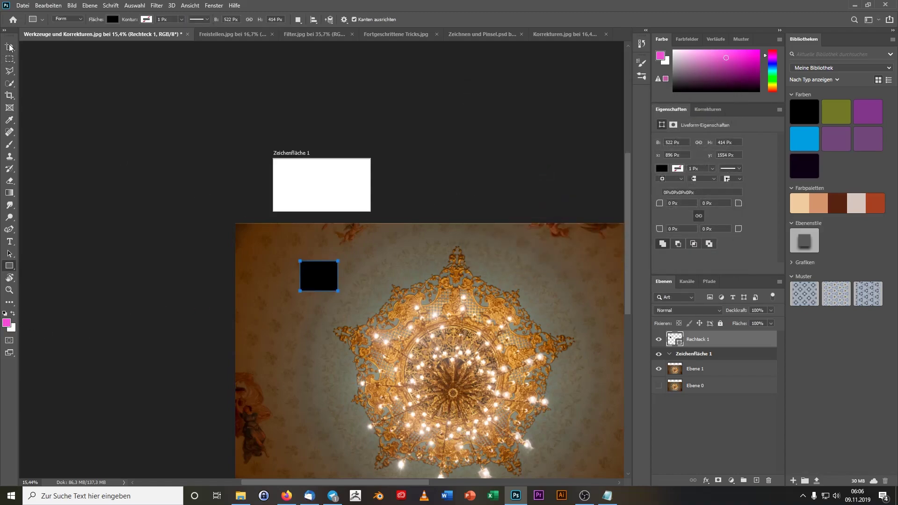
{"action": "left_click", "coordinate": [9, 47]}
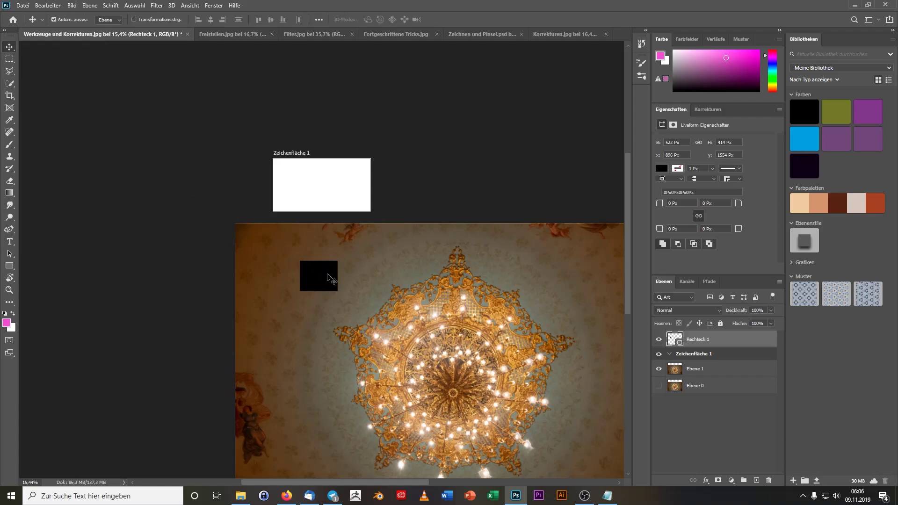
{"action": "left_click_drag", "start_coordinate": [332, 281], "coordinate": [392, 306]}
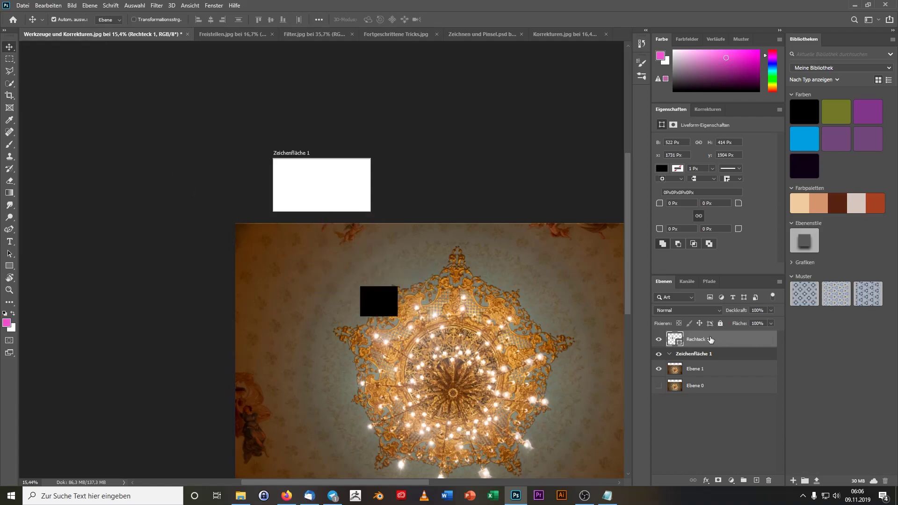
- Fill Rechteck 1 with red (#d43838) and move it onto the chandelier's centre
{"action": "double_click", "coordinate": [674, 340]}
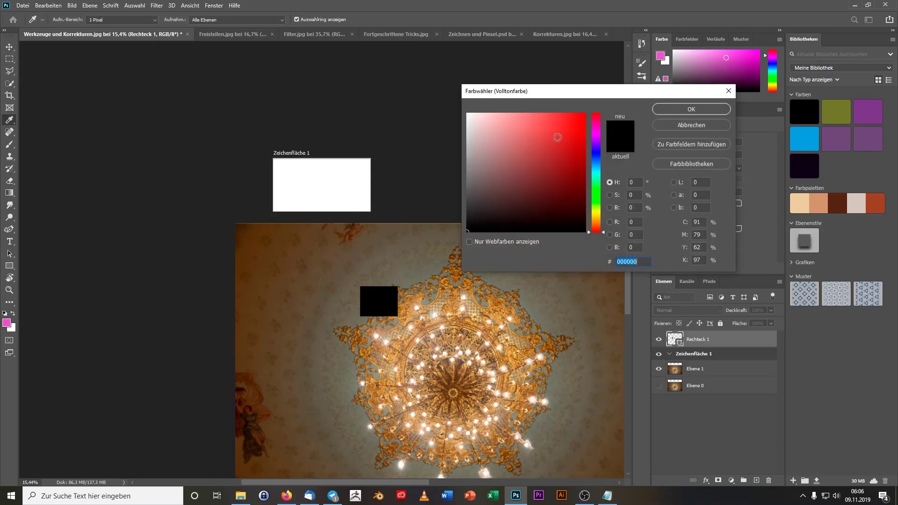
{"action": "left_click", "coordinate": [569, 137]}
{"action": "left_click_drag", "start_coordinate": [569, 136], "coordinate": [555, 134]}
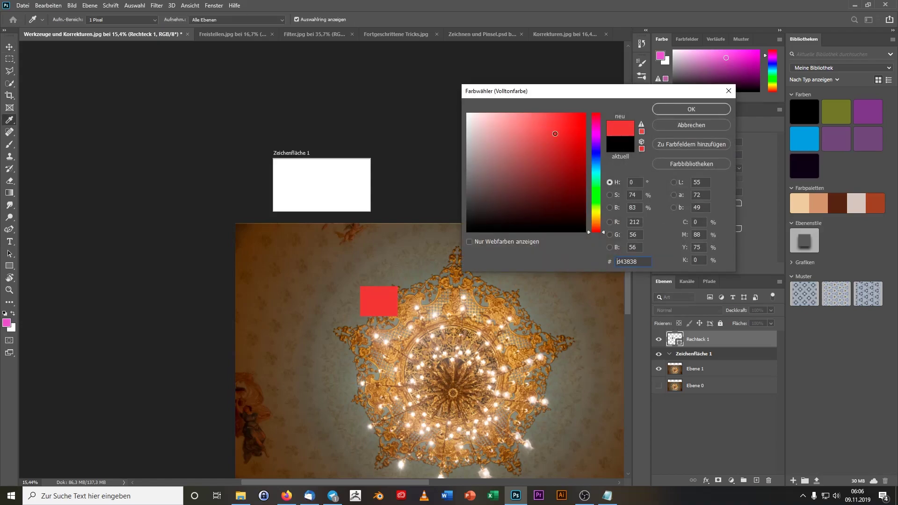
{"action": "left_click", "coordinate": [671, 110]}
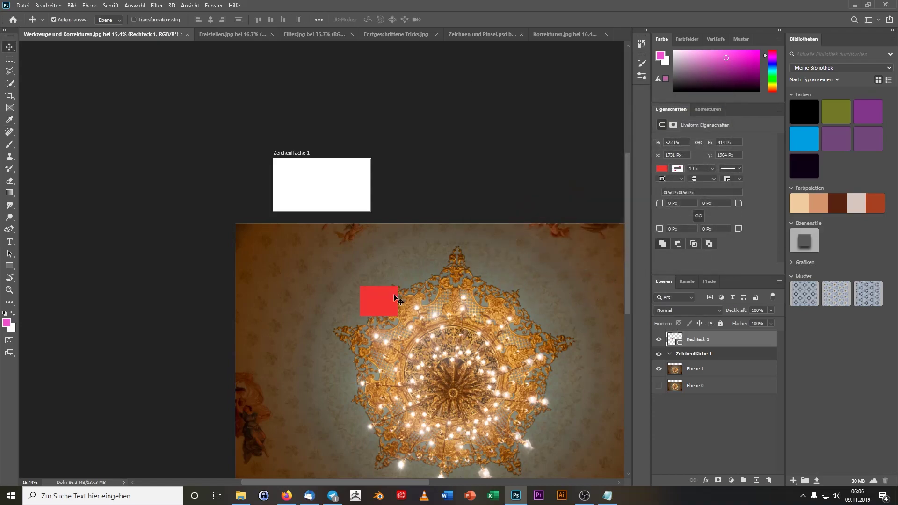
{"action": "left_click_drag", "start_coordinate": [395, 298], "coordinate": [468, 328]}
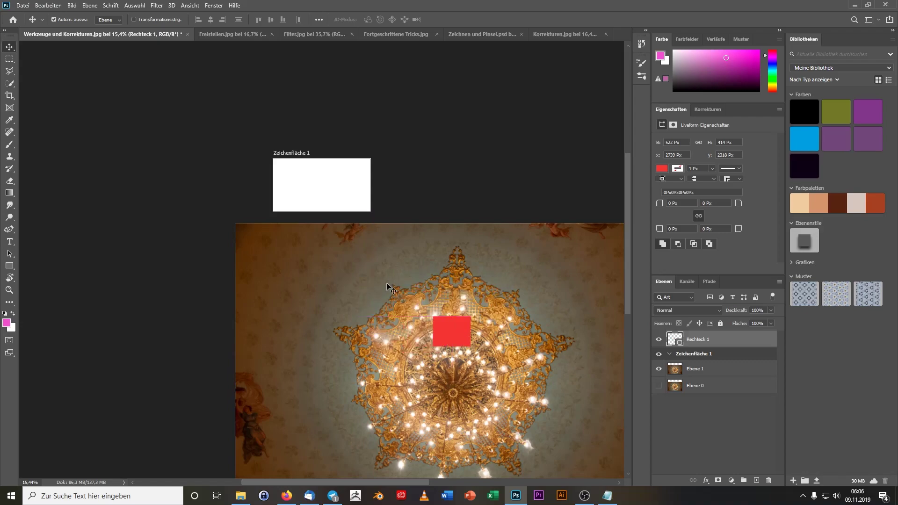
- Move the red rectangle into the Zeichenfläche 1 artboard and back out again
{"action": "scroll", "coordinate": [344, 371], "scroll_direction": "down", "scroll_amount": 1}
{"action": "scroll", "coordinate": [346, 355], "scroll_direction": "down", "scroll_amount": 1}
{"action": "scroll", "coordinate": [351, 328], "scroll_direction": "right", "scroll_amount": 1}
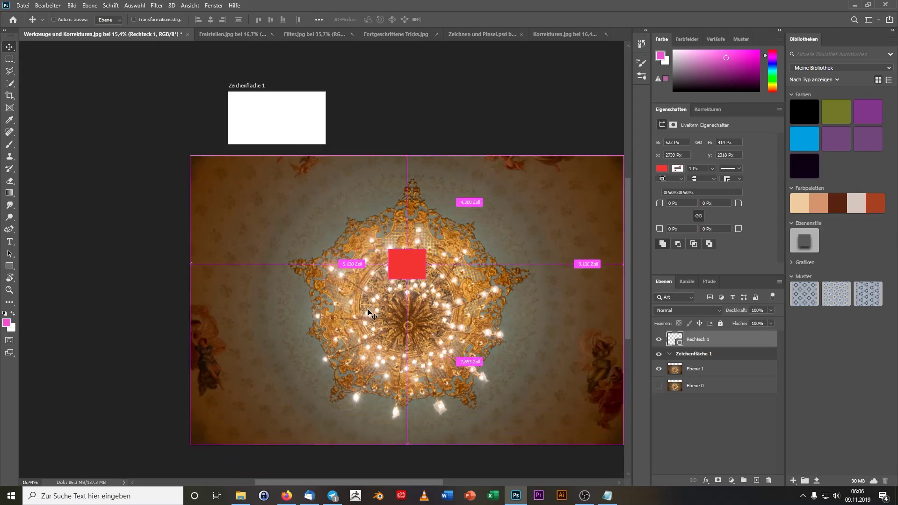
{"action": "scroll", "coordinate": [354, 310], "scroll_direction": "right", "scroll_amount": 1}
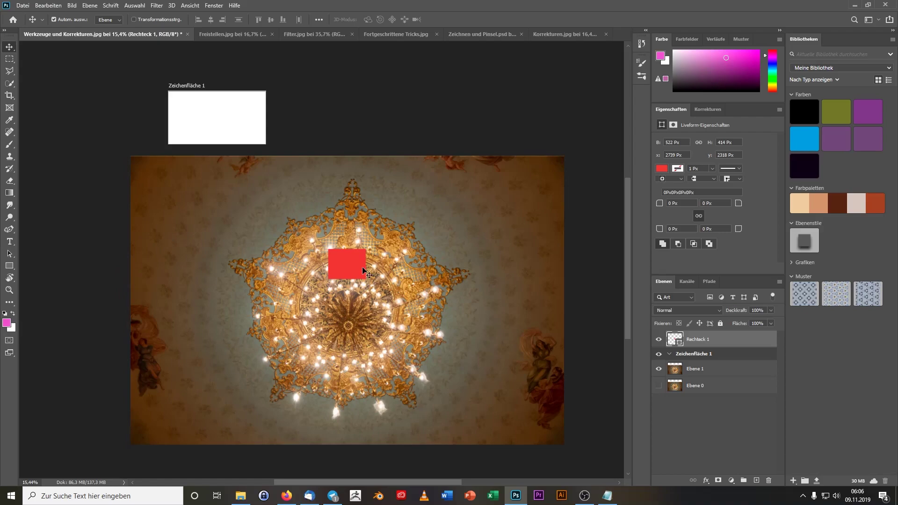
{"action": "left_click_drag", "start_coordinate": [360, 268], "coordinate": [220, 117]}
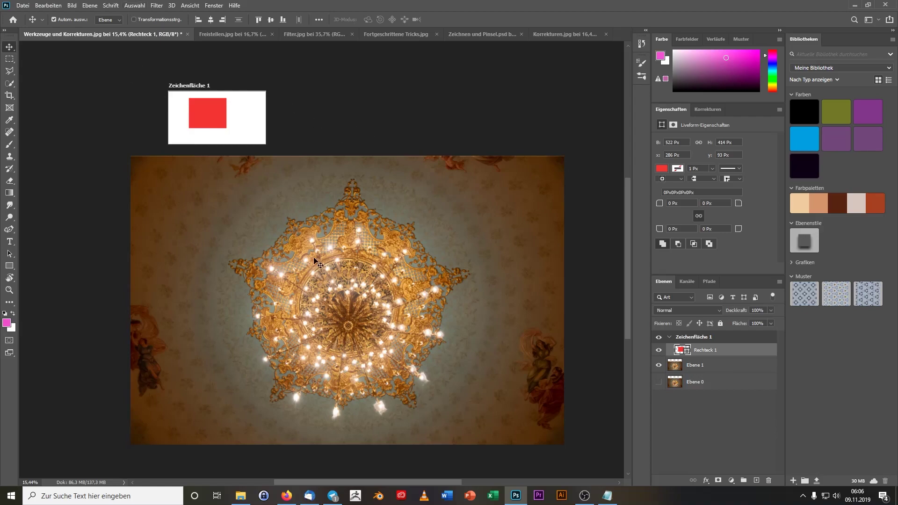
{"action": "mouse_move", "coordinate": [199, 111]}
{"action": "left_mouse_down"}
{"action": "mouse_move", "coordinate": [431, 103]}
{"action": "mouse_move", "coordinate": [326, 244]}
{"action": "mouse_move", "coordinate": [412, 308]}
{"action": "left_mouse_up"}
- Scale the red rectangle up to about 1501 × 1191 px and move it up
{"action": "key", "text": "ctrl+t"}
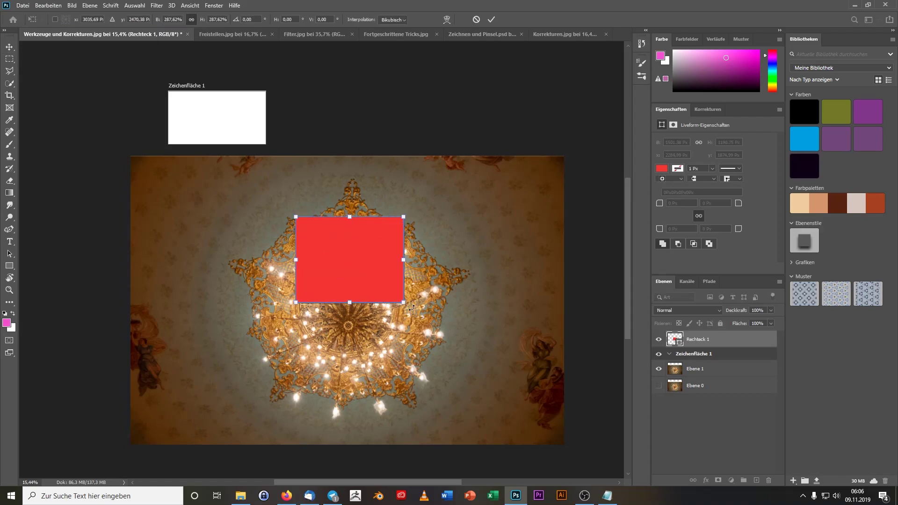
{"action": "key", "text": "Return"}
{"action": "left_click_drag", "start_coordinate": [363, 262], "coordinate": [246, 123]}
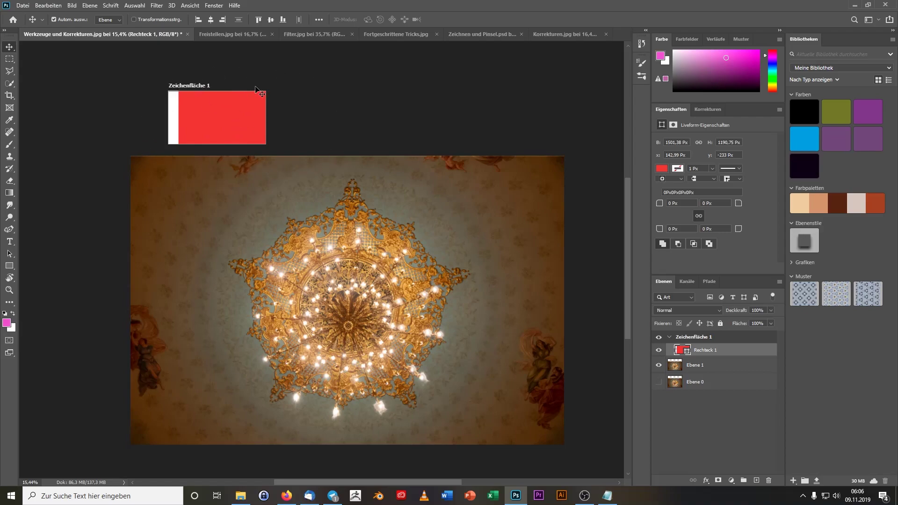
- Delete the Zeichenfläche 1 artboard with its red rectangle and nudge Ebene 1 slightly
{"action": "left_click", "coordinate": [722, 341]}
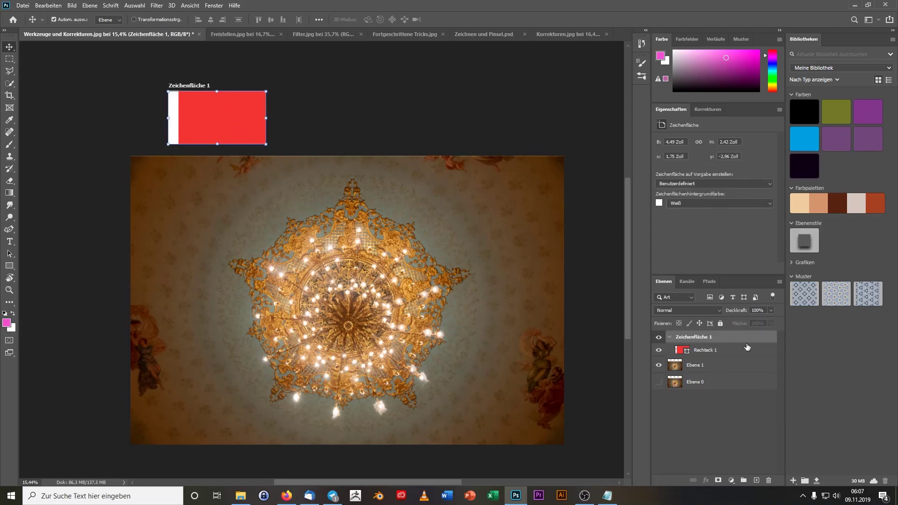
{"action": "key", "text": "Delete"}
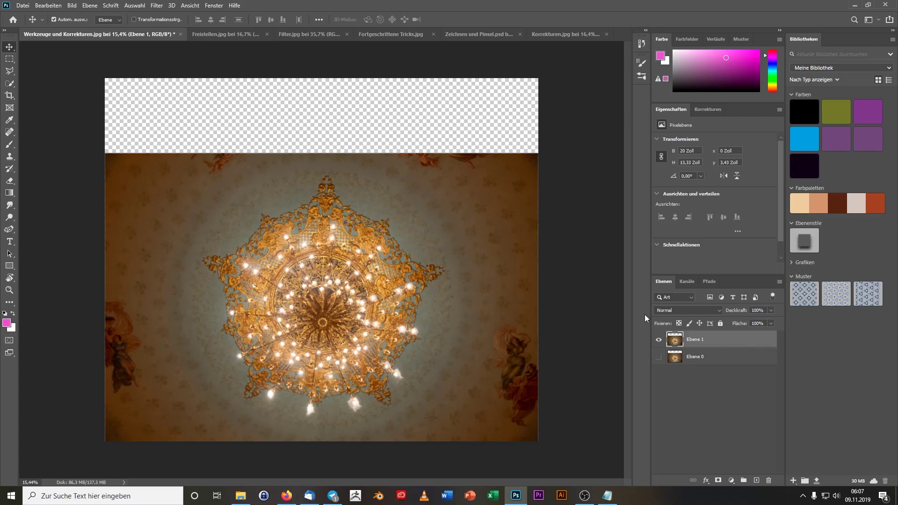
{"action": "mouse_move", "coordinate": [344, 338]}
{"action": "left_mouse_down"}
{"action": "mouse_move", "coordinate": [343, 323]}
{"action": "mouse_move", "coordinate": [344, 335]}
{"action": "left_mouse_up"}
- Crop off the transparent strip, then crop tightly to about 8.63 × 9.22 Zoll around the chandelier centre
{"action": "left_click", "coordinate": [9, 95]}
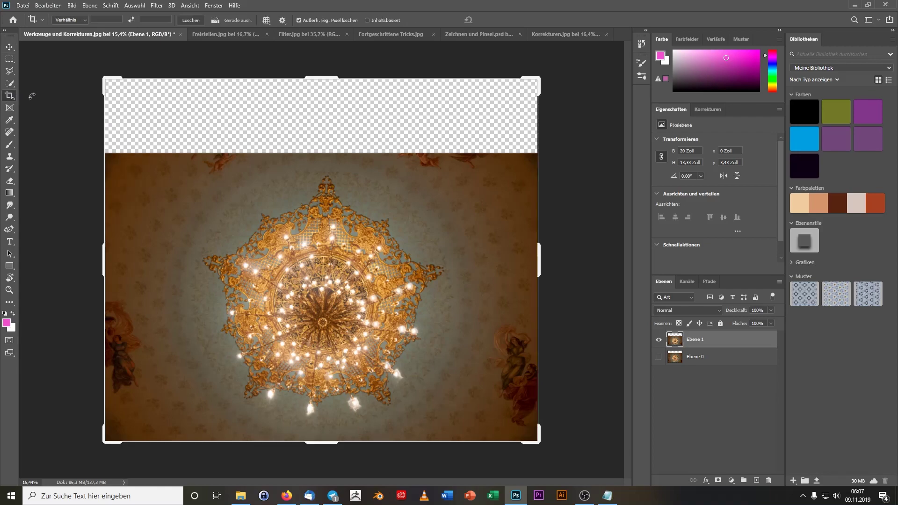
{"action": "left_click", "coordinate": [10, 85]}
{"action": "left_click", "coordinate": [9, 96]}
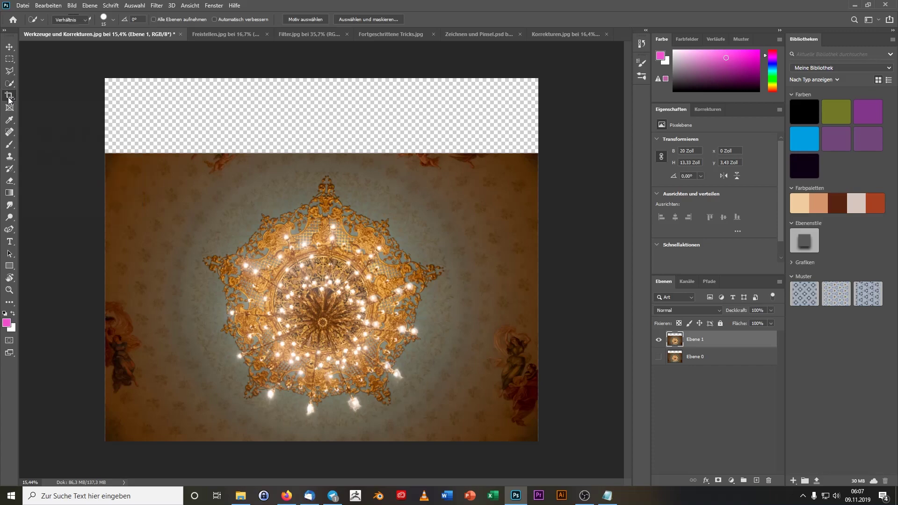
{"action": "left_click_drag", "start_coordinate": [329, 75], "coordinate": [336, 111]}
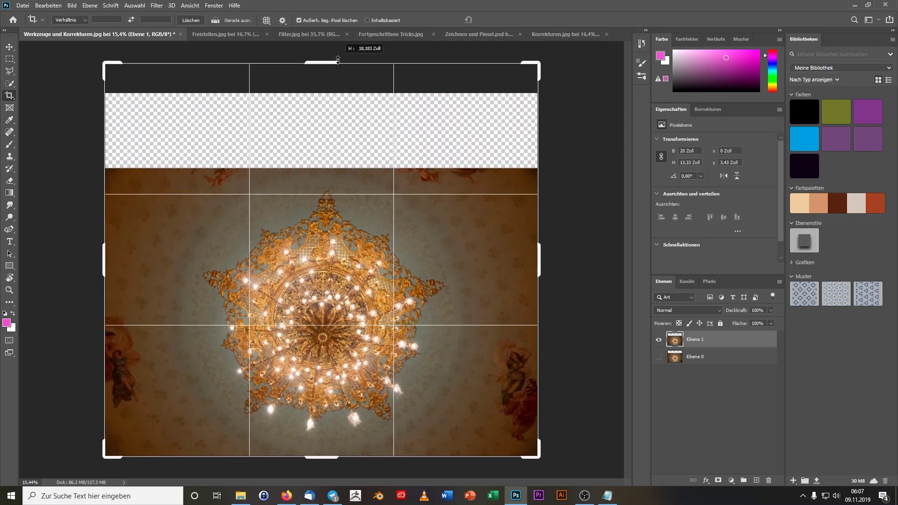
{"action": "key", "text": "Return"}
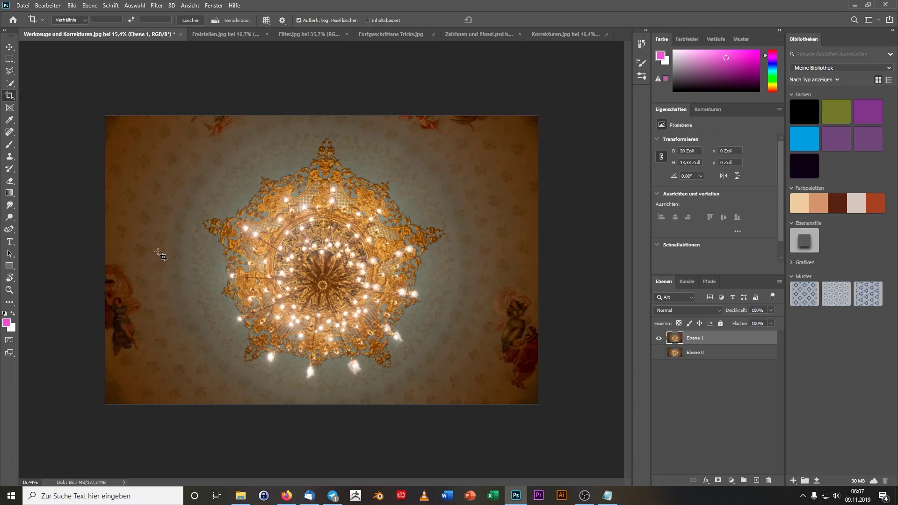
{"action": "mouse_move", "coordinate": [229, 168]}
{"action": "left_mouse_down"}
{"action": "mouse_move", "coordinate": [417, 330]}
{"action": "mouse_move", "coordinate": [432, 360]}
{"action": "mouse_move", "coordinate": [419, 374]}
{"action": "mouse_move", "coordinate": [393, 356]}
{"action": "mouse_move", "coordinate": [417, 369]}
{"action": "mouse_move", "coordinate": [415, 361]}
{"action": "left_mouse_up"}
{"action": "key", "text": "Return"}
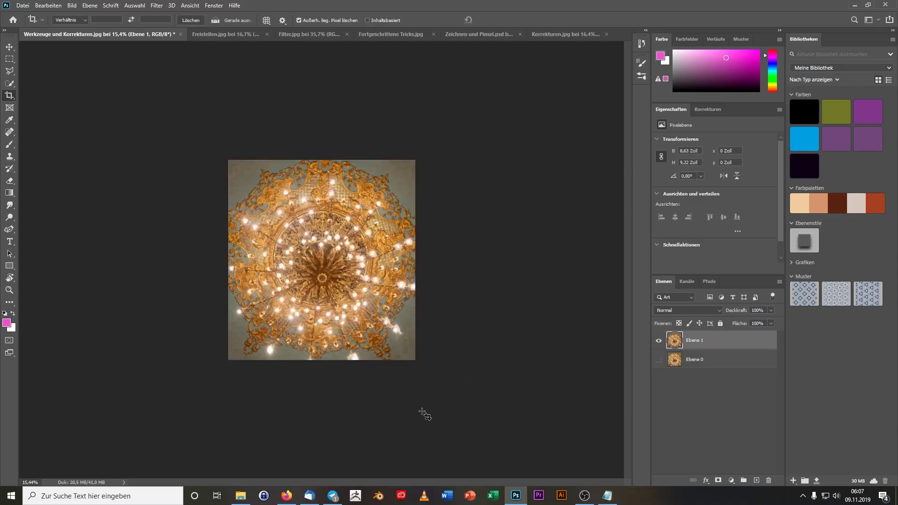
- Resize the image to a width of 200 pixels via Bildgröße
{"action": "left_click", "coordinate": [72, 6]}
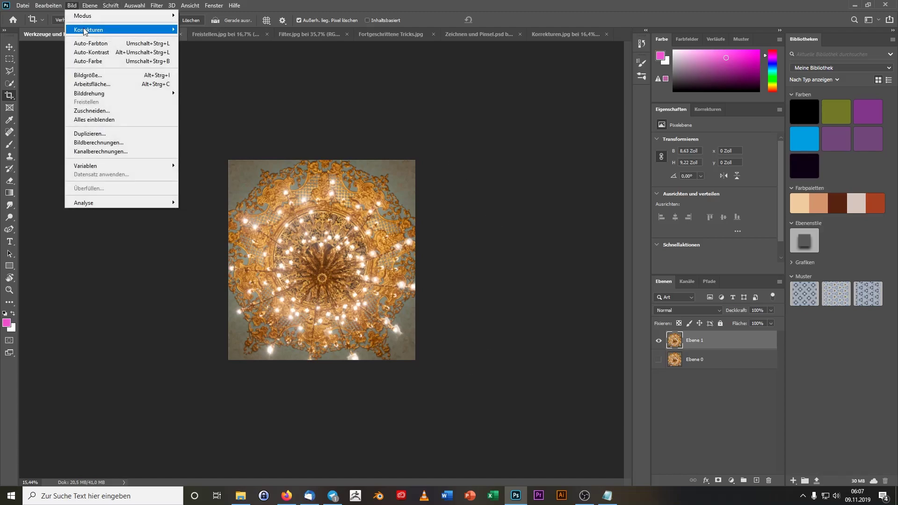
{"action": "left_click", "coordinate": [100, 74]}
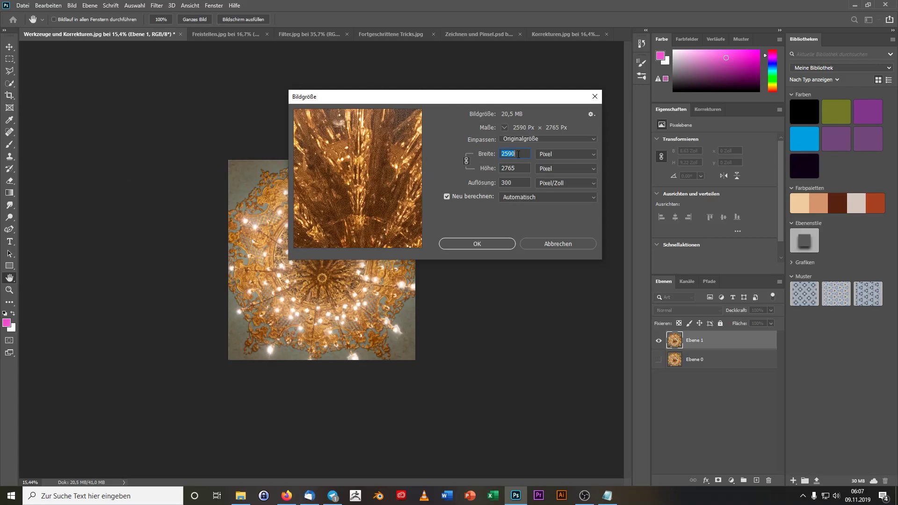
{"action": "type", "text": "200"}
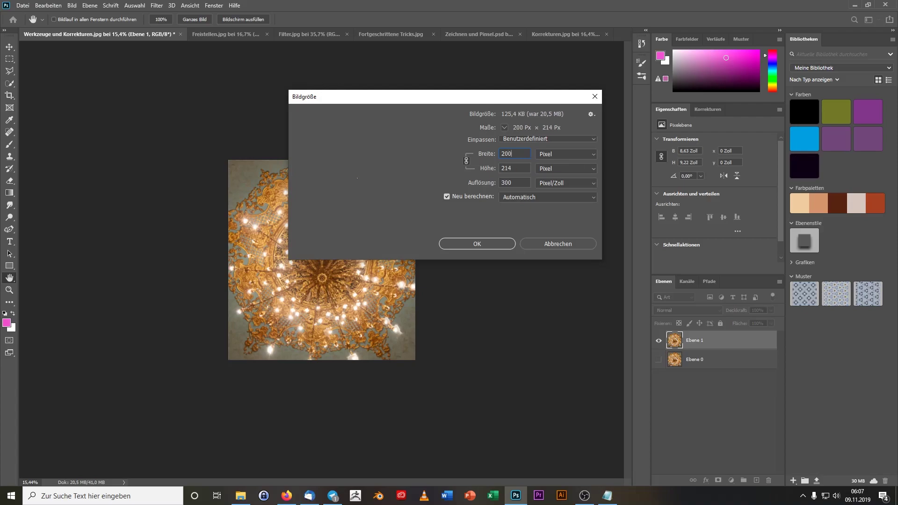
{"action": "key", "text": "Return"}
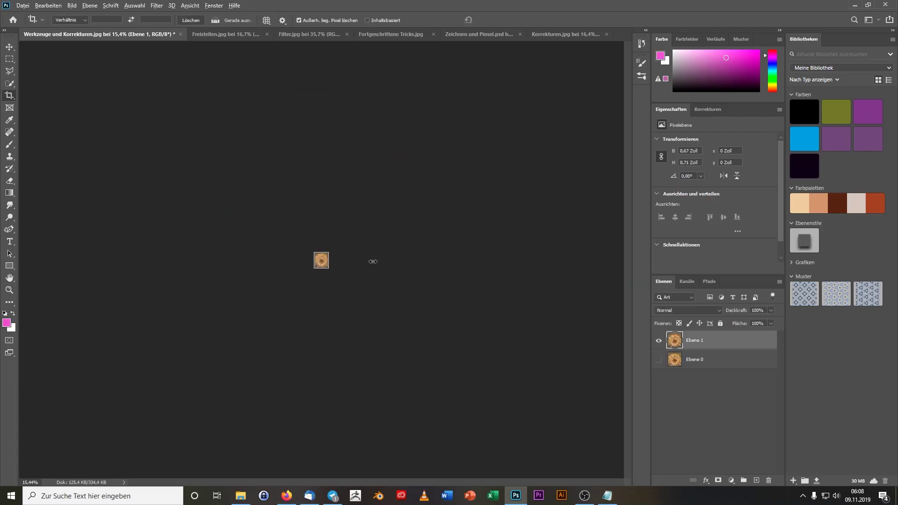
- Undo the resize and tight crop, restoring the full 20 × 13.33 Zoll photo
{"action": "key", "text": "c"}
{"action": "scroll", "coordinate": [304, 264], "scroll_direction": "up", "scroll_amount": 5}
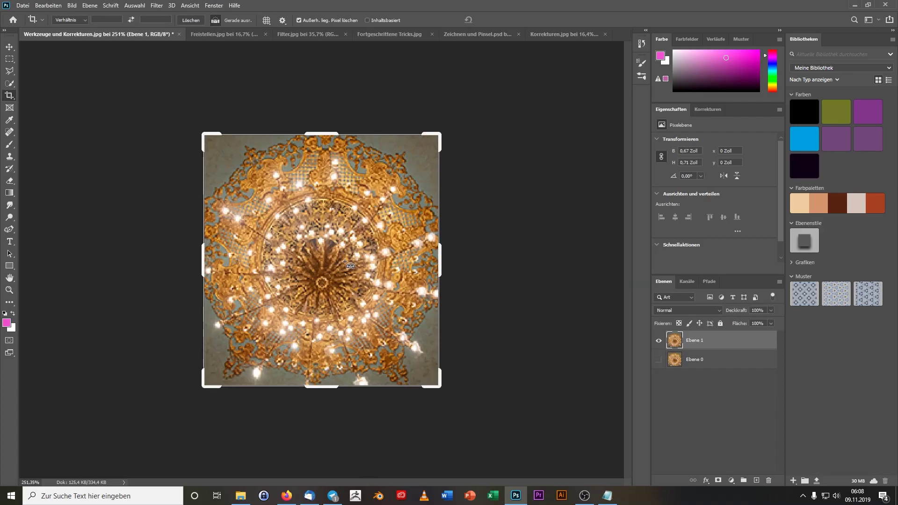
{"action": "key", "text": "ctrl+z"}
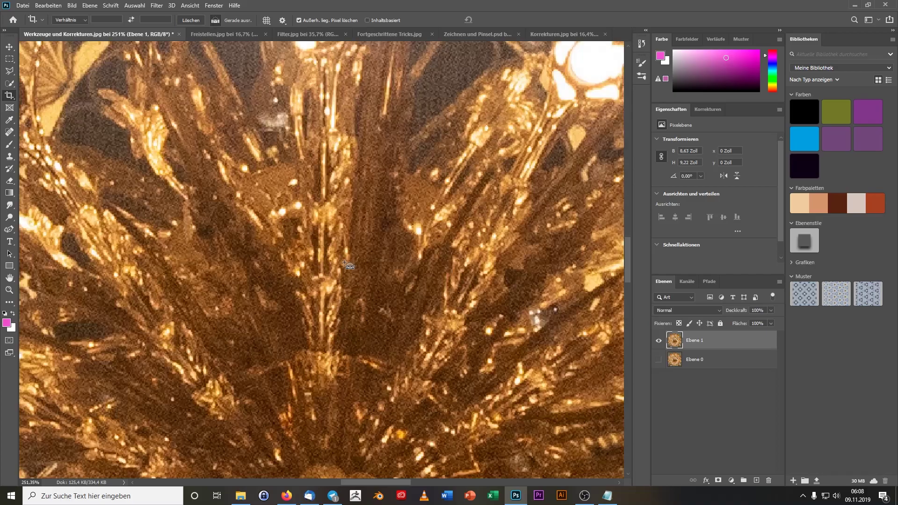
{"action": "key", "text": "ctrl+z"}
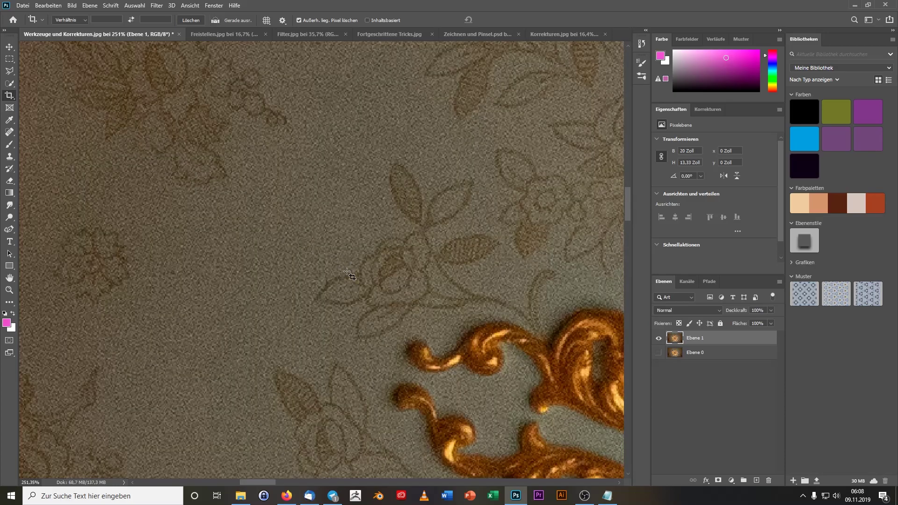
{"action": "scroll", "coordinate": [348, 276], "scroll_direction": "down", "scroll_amount": 8}
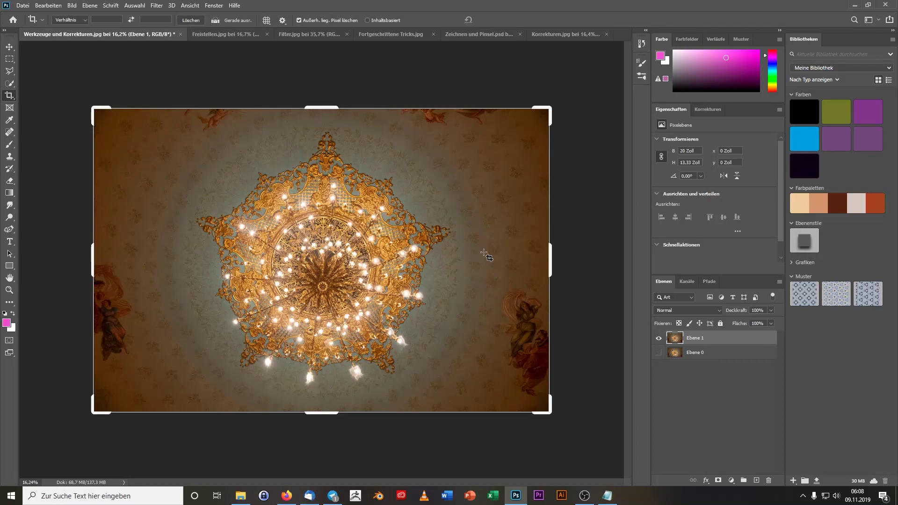
{"action": "left_click", "coordinate": [9, 47]}
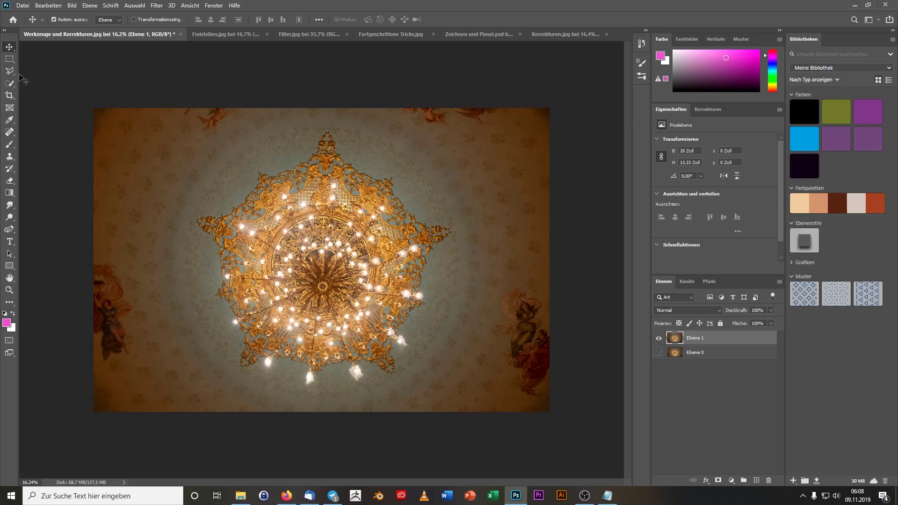
- Select a small ceiling patch at upper right and move it down-left, leaving a hole
{"action": "left_click", "coordinate": [14, 62]}
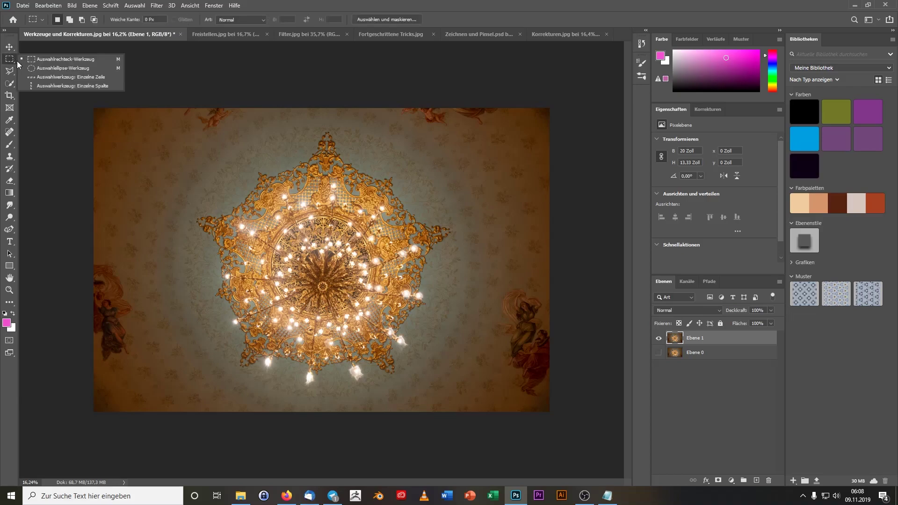
{"action": "left_click_drag", "start_coordinate": [246, 163], "coordinate": [411, 313]}
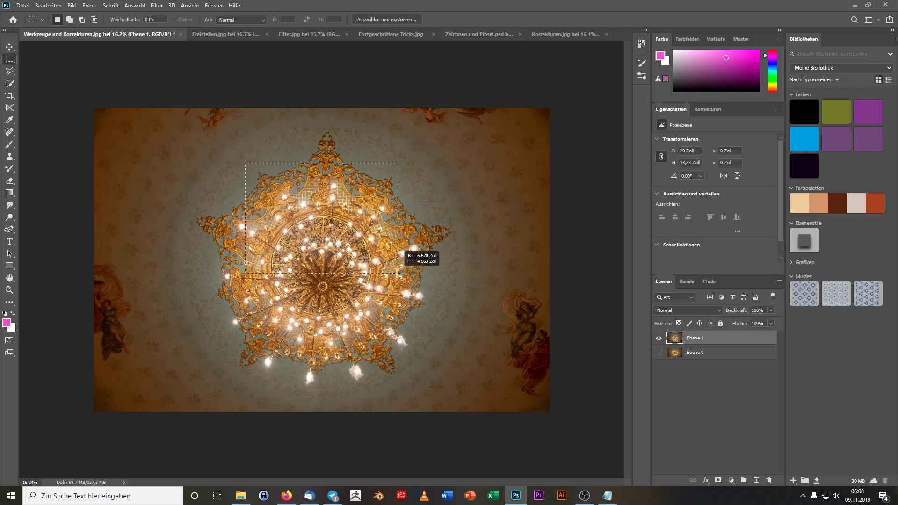
{"action": "left_click", "coordinate": [422, 334]}
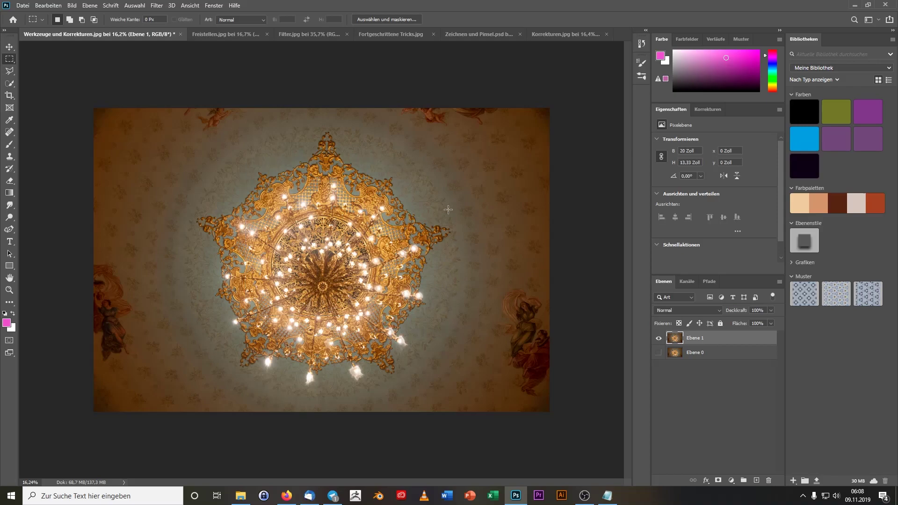
{"action": "left_click_drag", "start_coordinate": [433, 129], "coordinate": [454, 151]}
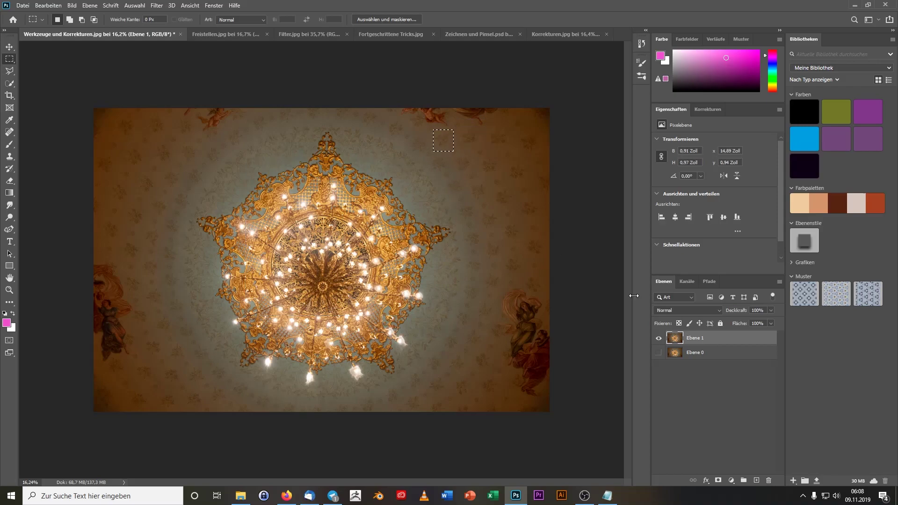
{"action": "left_click", "coordinate": [9, 46]}
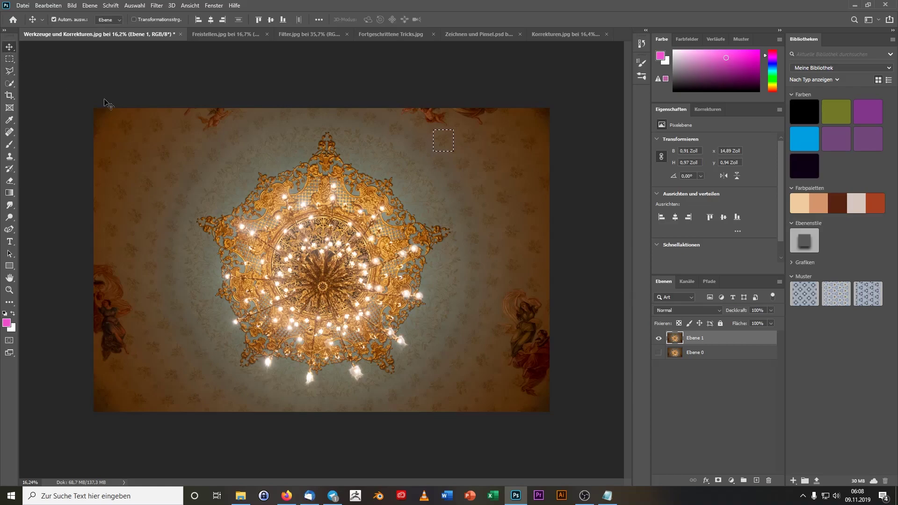
{"action": "mouse_move", "coordinate": [433, 149]}
{"action": "left_mouse_down"}
{"action": "mouse_move", "coordinate": [391, 174]}
{"action": "mouse_move", "coordinate": [167, 167]}
{"action": "left_mouse_up"}
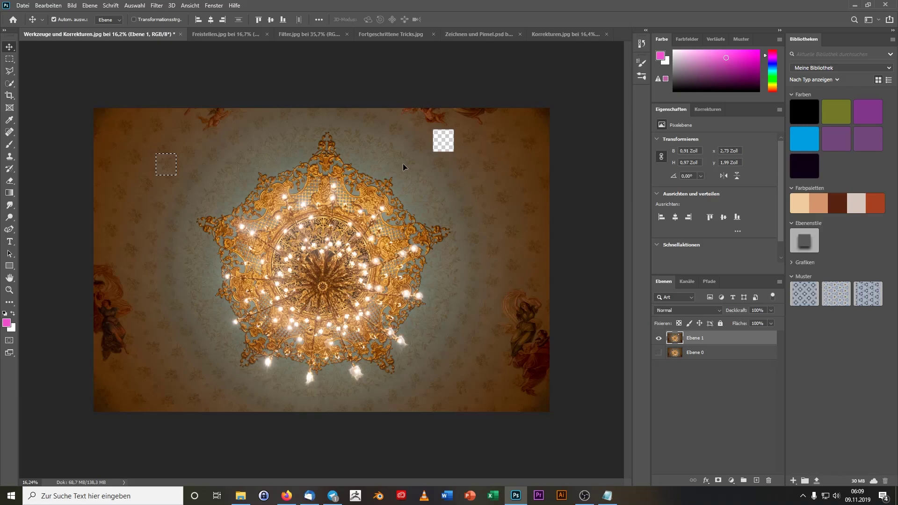
- Deselect, undo to restore the cut-out square, and clear the selection
{"action": "left_click", "coordinate": [134, 6]}
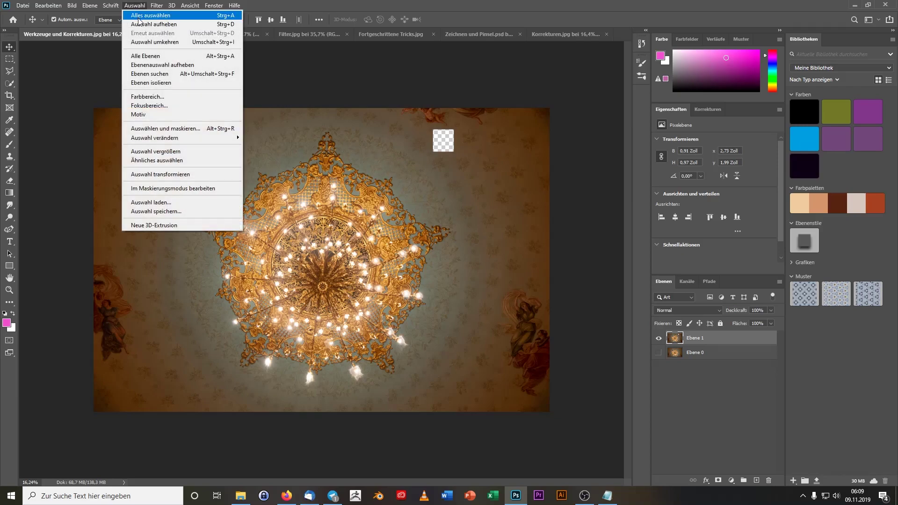
{"action": "left_click", "coordinate": [144, 25]}
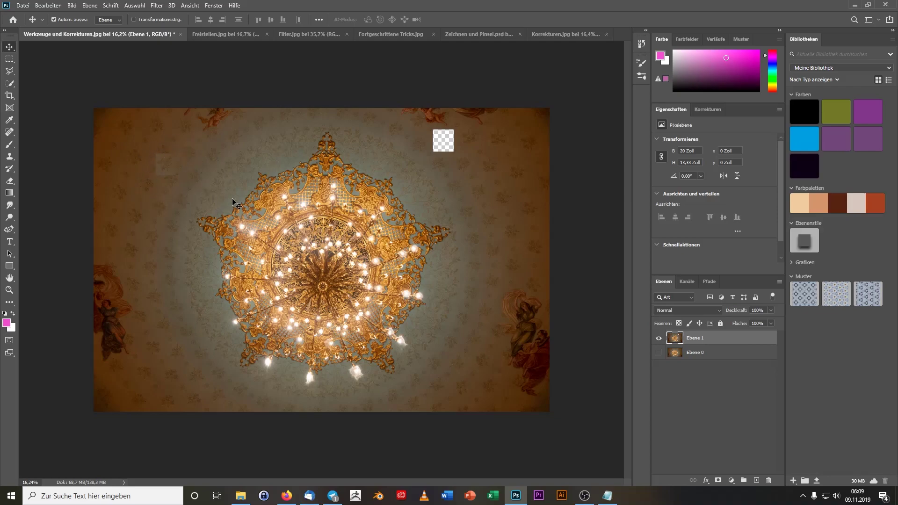
{"action": "key", "text": "ctrl+z"}
{"action": "key", "text": "ctrl+z"}
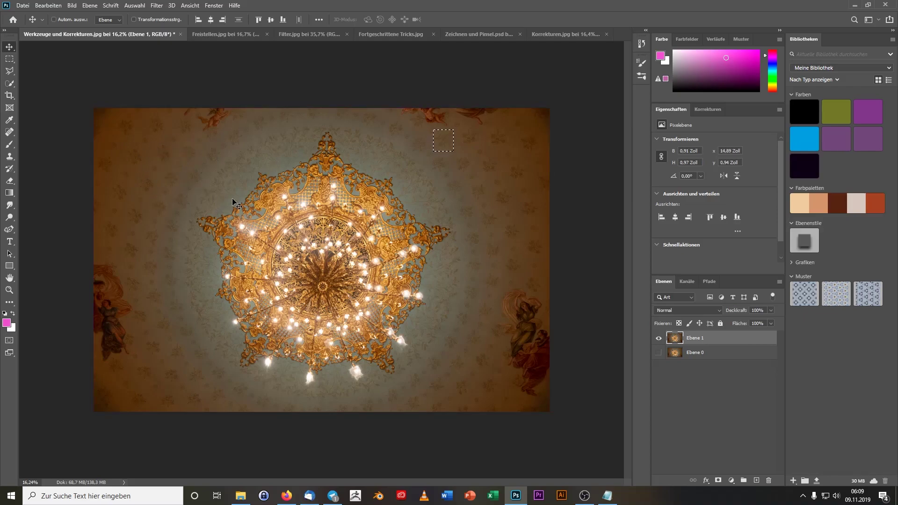
{"action": "key", "text": "ctrl+d"}
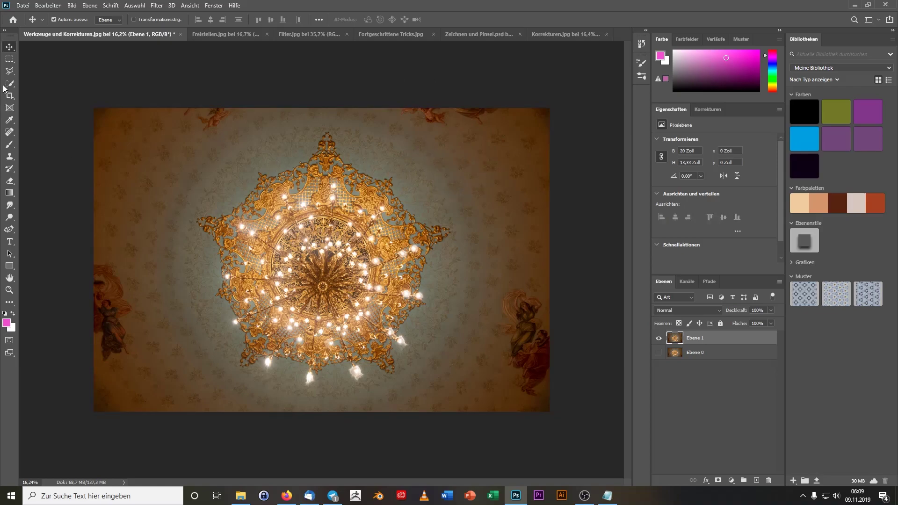
{"action": "left_click", "coordinate": [9, 58]}
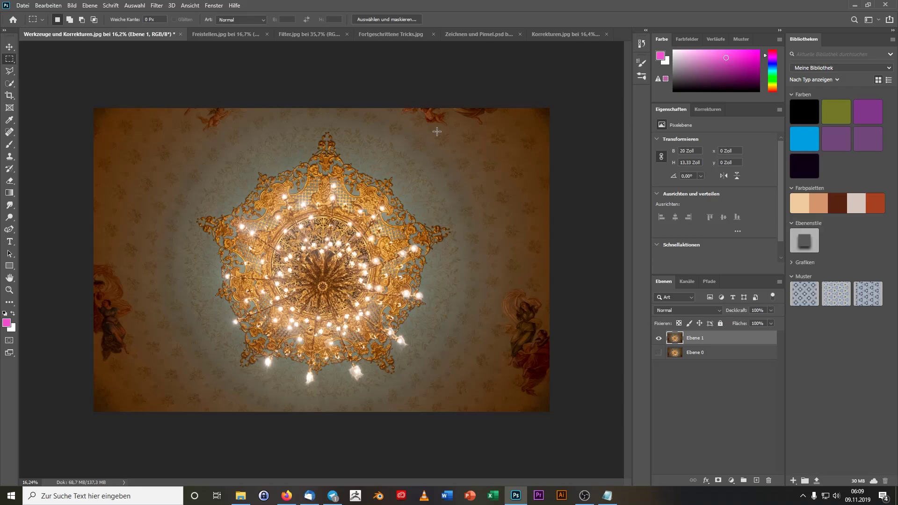
{"action": "left_click_drag", "start_coordinate": [433, 131], "coordinate": [456, 156]}
{"action": "key", "text": "ctrl+j"}
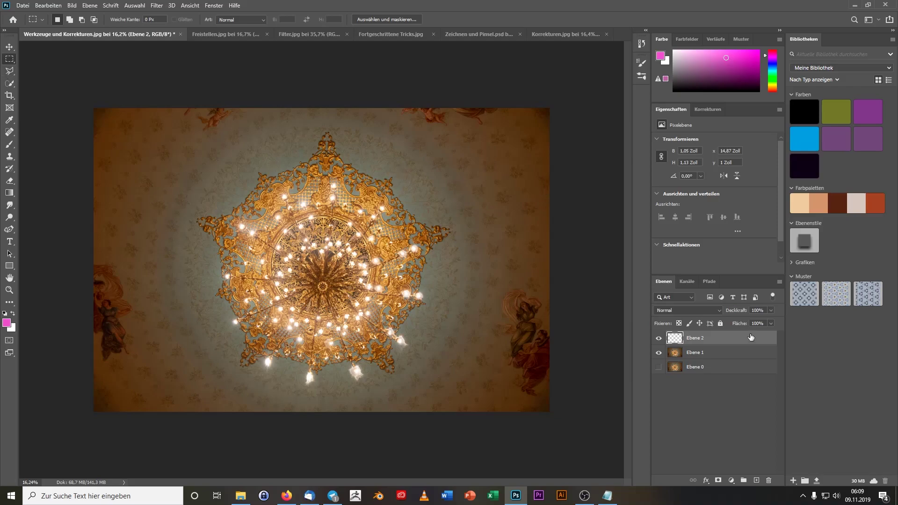
{"action": "left_click", "coordinate": [658, 354]}
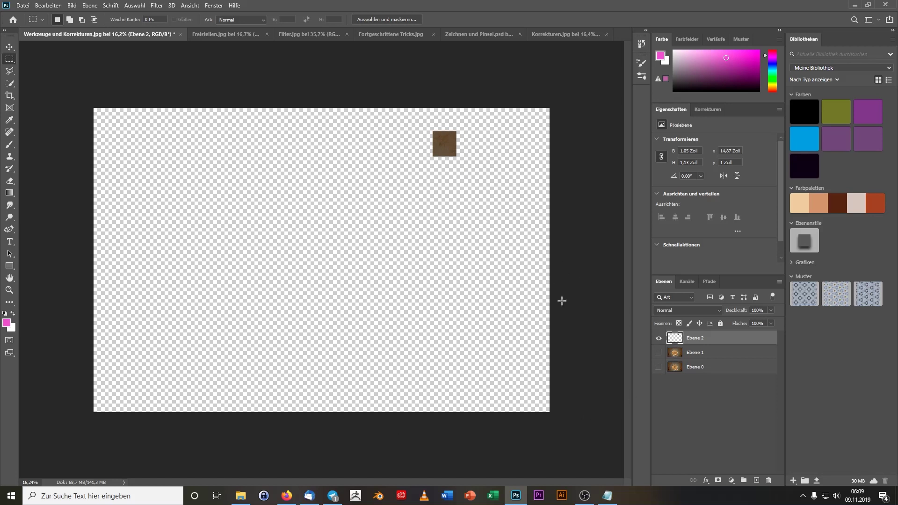
{"action": "left_click", "coordinate": [659, 353]}
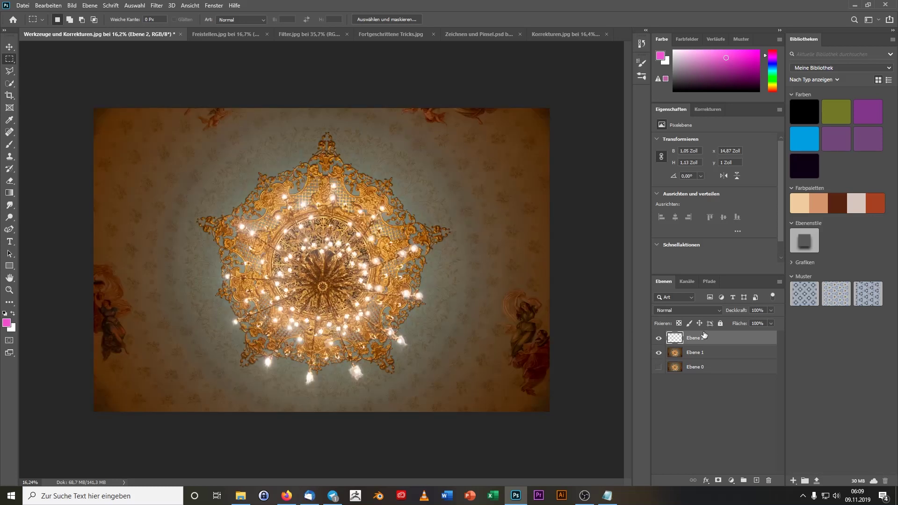
{"action": "key", "text": "Delete"}
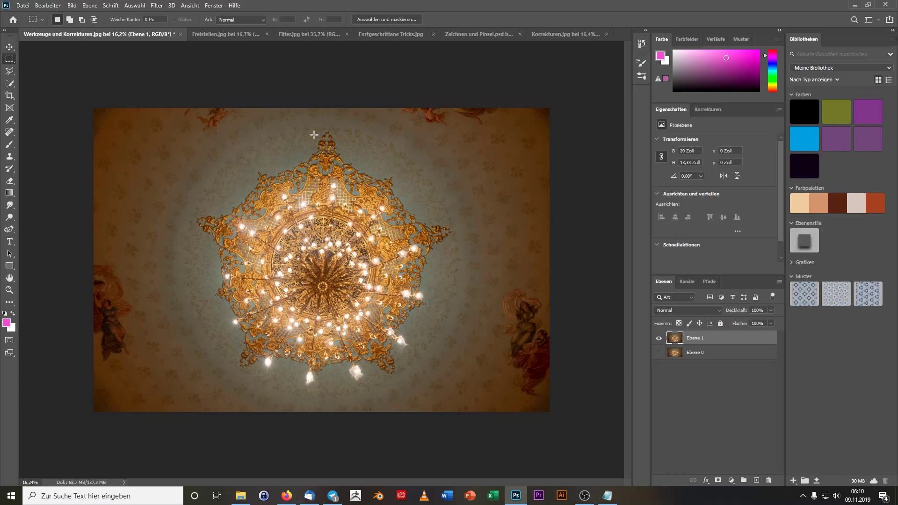
- Select the chandelier with the Object Selection tool by framing it in a rectangle
{"action": "right_click", "coordinate": [6, 63]}
{"action": "left_click", "coordinate": [6, 63]}
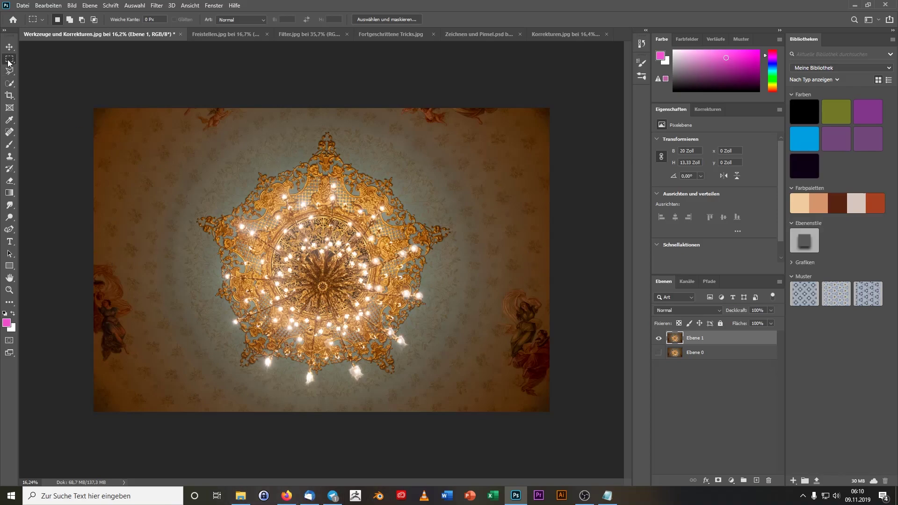
{"action": "left_click", "coordinate": [11, 85]}
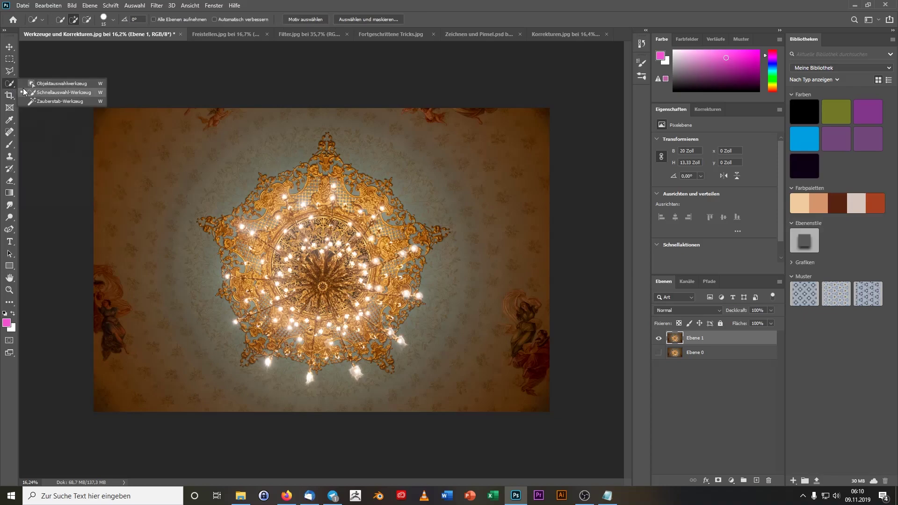
{"action": "left_click", "coordinate": [48, 83]}
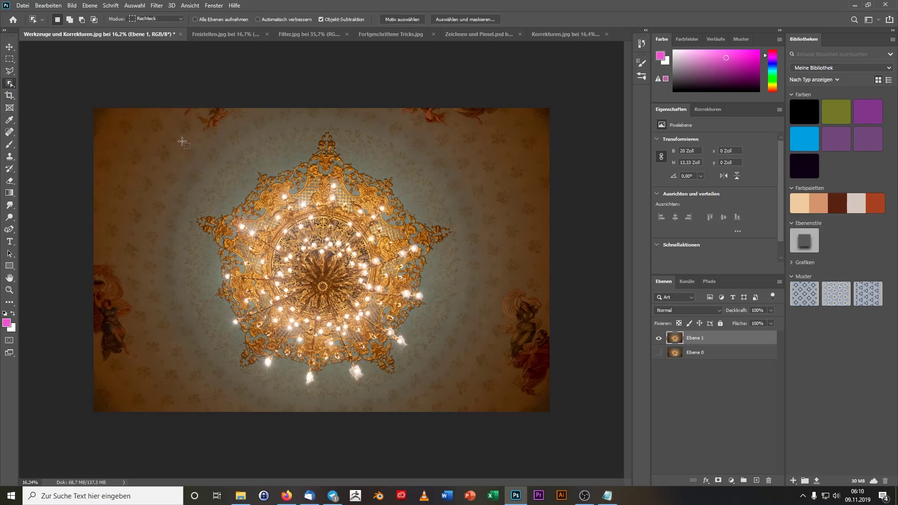
{"action": "mouse_move", "coordinate": [175, 131]}
{"action": "left_mouse_down"}
{"action": "mouse_move", "coordinate": [363, 253]}
{"action": "mouse_move", "coordinate": [455, 345]}
{"action": "mouse_move", "coordinate": [464, 392]}
{"action": "left_mouse_up"}
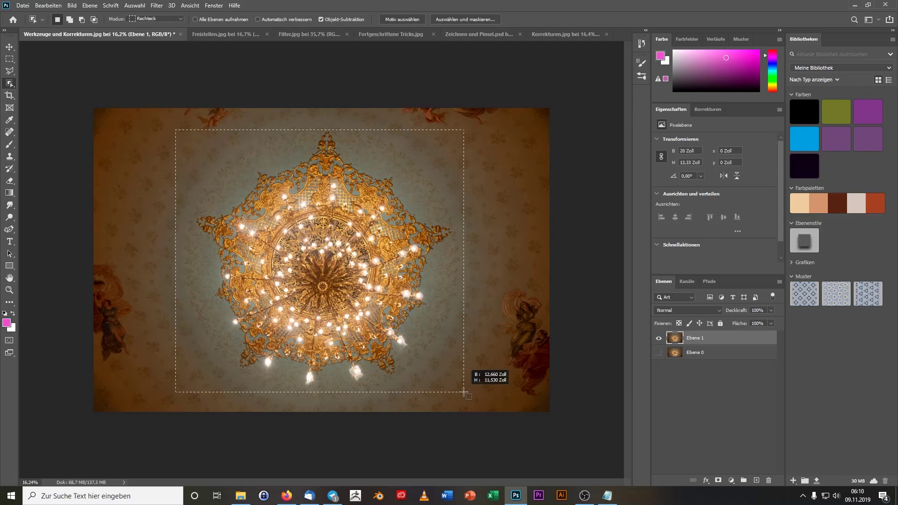
{"action": "left_click_drag", "start_coordinate": [464, 392], "coordinate": [464, 392]}
{"action": "left_click_drag", "start_coordinate": [464, 393], "coordinate": [464, 393]}
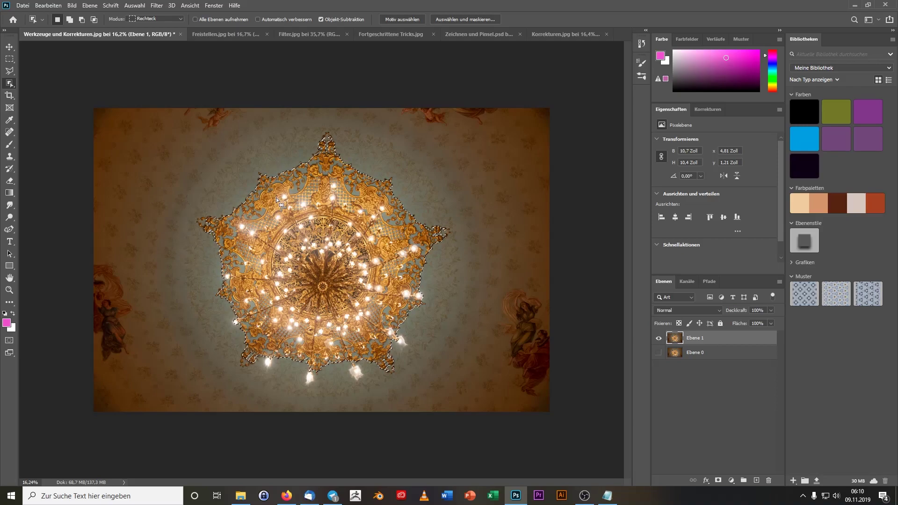
- Zoom in and brush with Quick Selection over the left ornament arm
{"action": "right_click", "coordinate": [10, 84]}
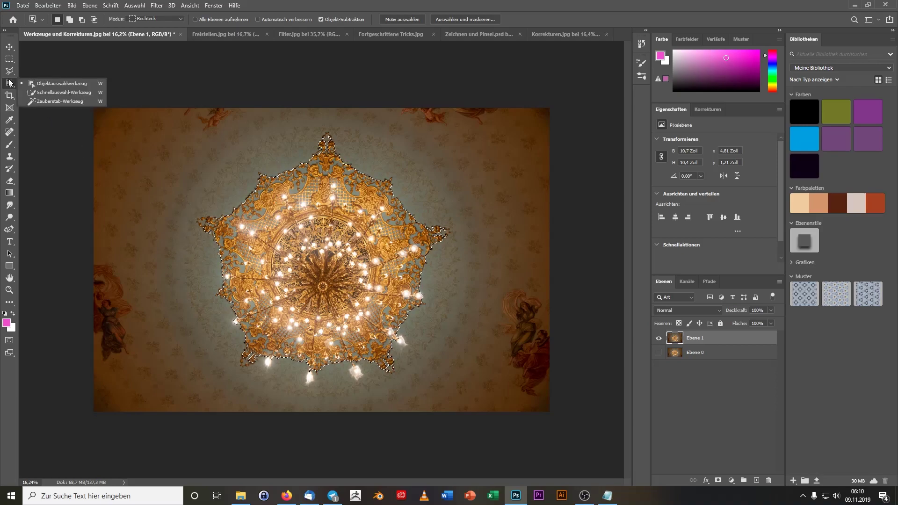
{"action": "left_click", "coordinate": [41, 94]}
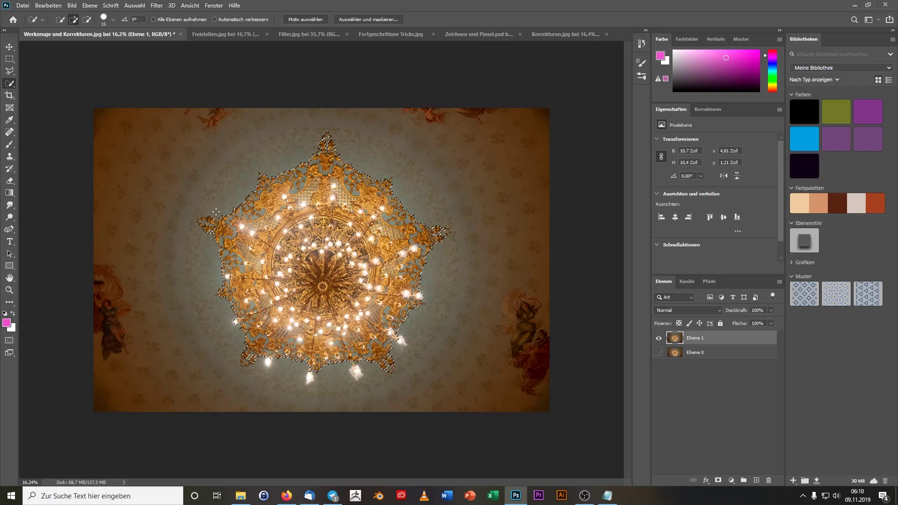
{"action": "right_click", "coordinate": [11, 87]}
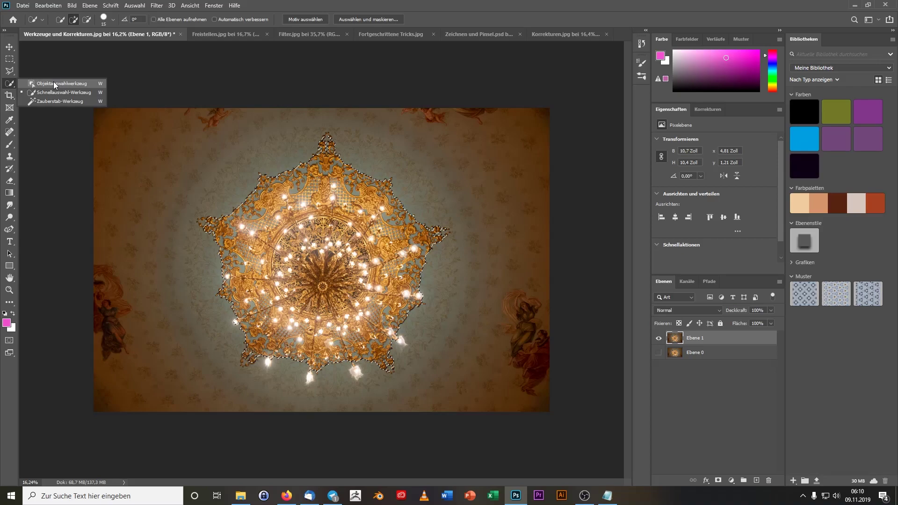
{"action": "left_click", "coordinate": [54, 90]}
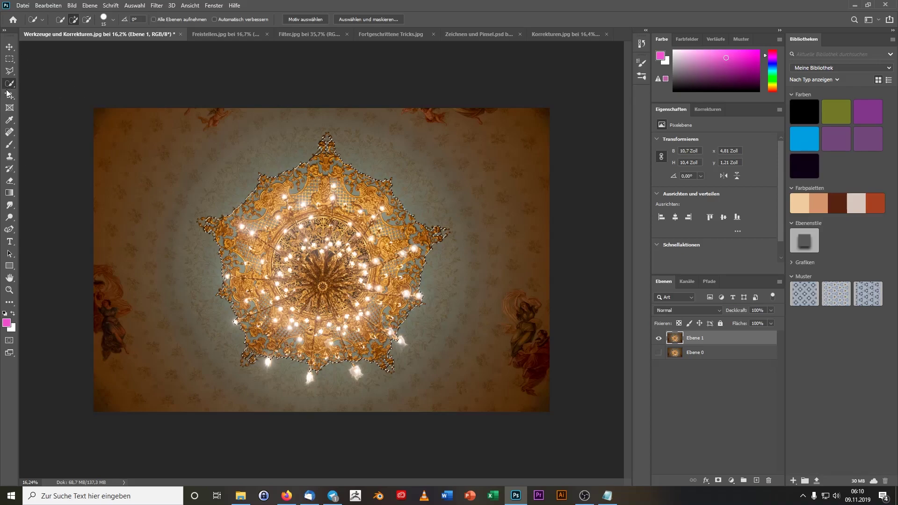
{"action": "key", "text": "alt"}
{"action": "scroll", "coordinate": [163, 219], "scroll_direction": "up", "scroll_amount": 1}
{"action": "scroll", "coordinate": [168, 218], "scroll_direction": "up", "scroll_amount": 1}
{"action": "scroll", "coordinate": [175, 217], "scroll_direction": "up", "scroll_amount": 1}
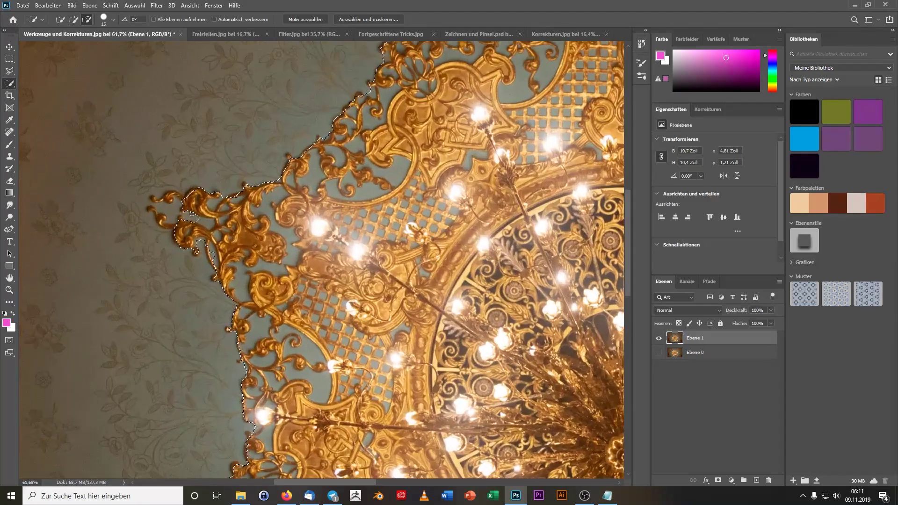
{"action": "scroll", "coordinate": [182, 216], "scroll_direction": "up", "scroll_amount": 1}
{"action": "scroll", "coordinate": [182, 216], "scroll_direction": "up", "scroll_amount": 1}
{"action": "scroll", "coordinate": [163, 234], "scroll_direction": "up", "scroll_amount": 1}
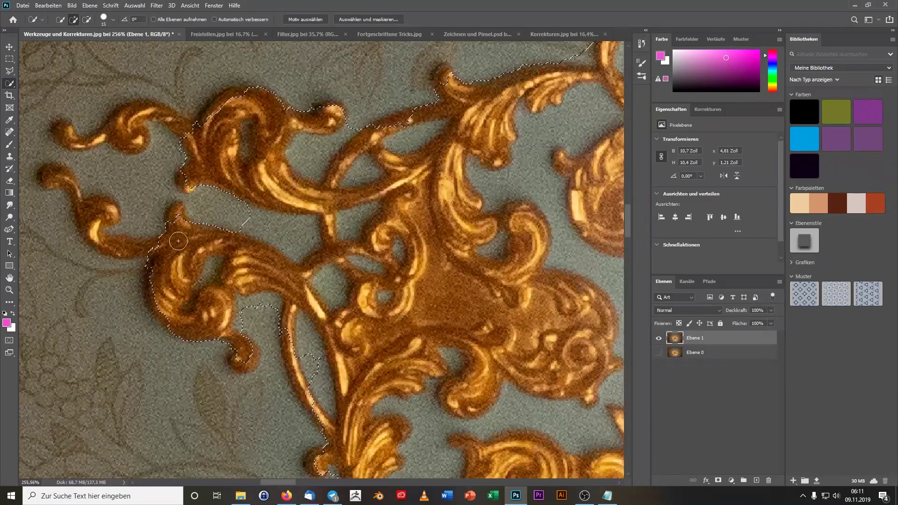
{"action": "mouse_move", "coordinate": [157, 242]}
{"action": "left_mouse_down"}
{"action": "mouse_move", "coordinate": [93, 223]}
{"action": "mouse_move", "coordinate": [47, 177]}
{"action": "left_mouse_up"}
- Add the left ornament curls to the selection, subtract four grey wall patches, then zoom out
{"action": "mouse_move", "coordinate": [58, 124]}
{"action": "left_mouse_down"}
{"action": "mouse_move", "coordinate": [71, 135]}
{"action": "mouse_move", "coordinate": [186, 120]}
{"action": "left_mouse_up"}
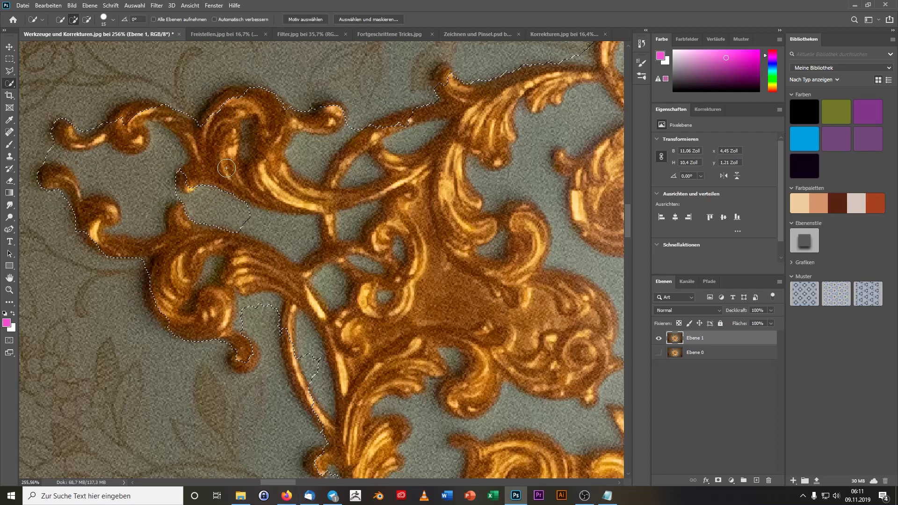
{"action": "left_click_drag", "start_coordinate": [159, 198], "coordinate": [106, 168]}
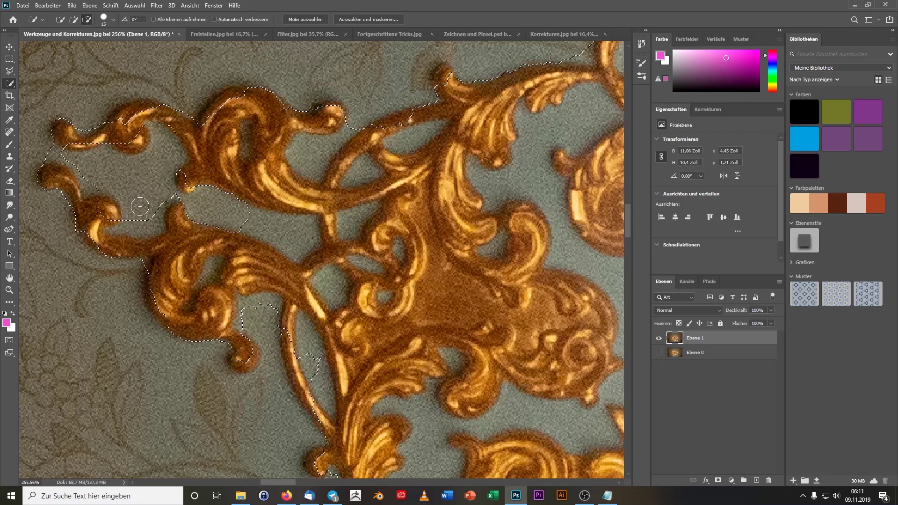
{"action": "left_click_drag", "start_coordinate": [145, 205], "coordinate": [138, 224]}
{"action": "left_click_drag", "start_coordinate": [279, 218], "coordinate": [300, 224]}
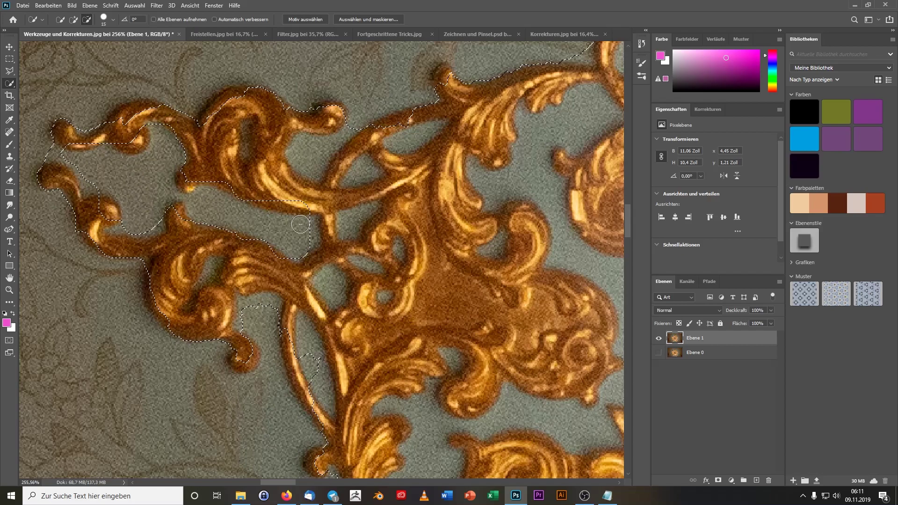
{"action": "mouse_move", "coordinate": [320, 175]}
{"action": "left_mouse_down"}
{"action": "mouse_move", "coordinate": [346, 137]}
{"action": "mouse_move", "coordinate": [320, 177]}
{"action": "mouse_move", "coordinate": [270, 169]}
{"action": "mouse_move", "coordinate": [329, 204]}
{"action": "left_mouse_up"}
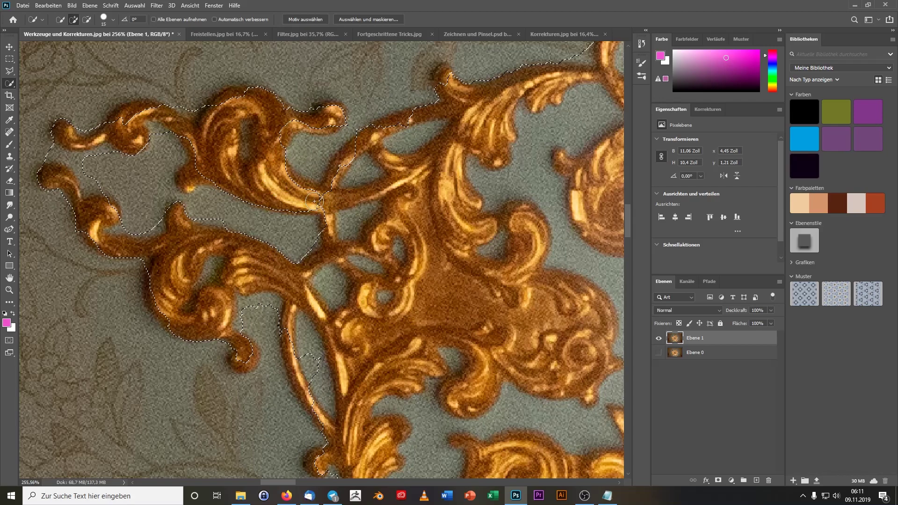
{"action": "scroll", "coordinate": [403, 253], "scroll_direction": "down", "scroll_amount": 2}
{"action": "scroll", "coordinate": [403, 252], "scroll_direction": "down", "scroll_amount": 2}
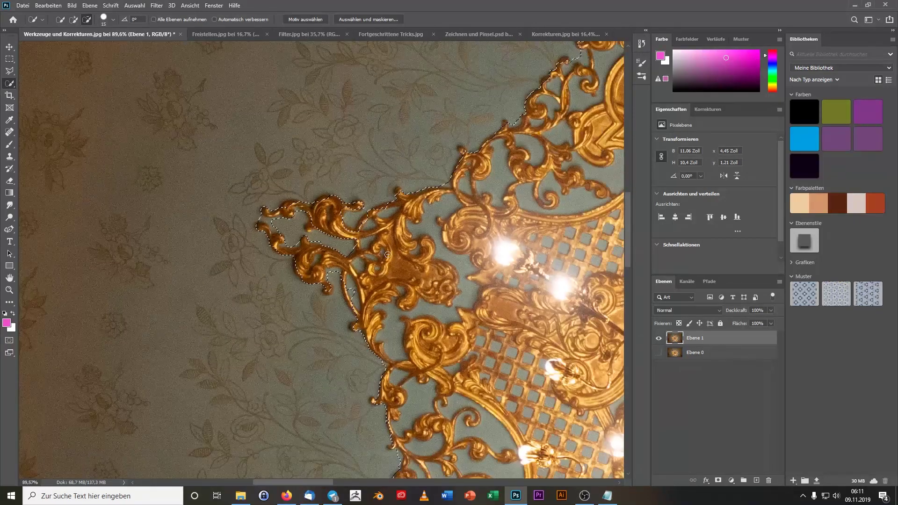
{"action": "scroll", "coordinate": [403, 252], "scroll_direction": "down", "scroll_amount": 2}
{"action": "scroll", "coordinate": [403, 253], "scroll_direction": "down", "scroll_amount": 2}
{"action": "scroll", "coordinate": [403, 252], "scroll_direction": "down", "scroll_amount": 2}
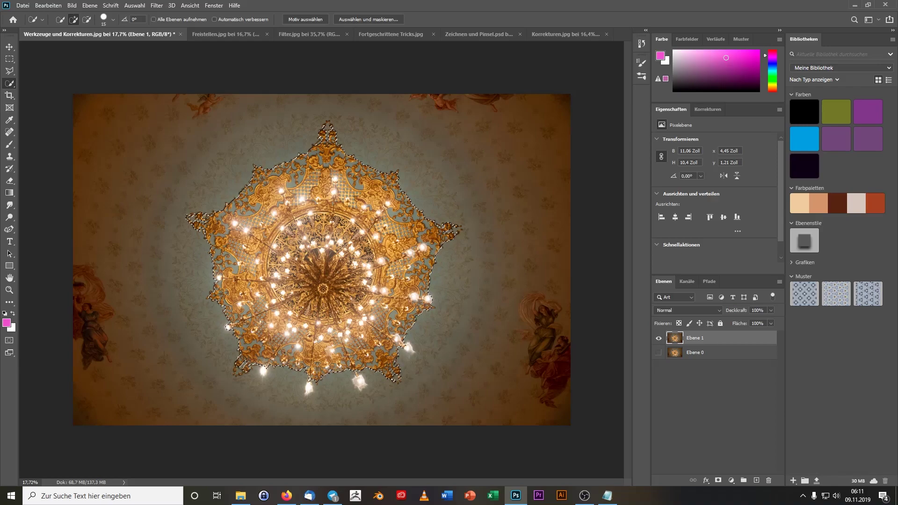
- Show the selection as a red Quick Mask and set the Brush tool to about 61 px
{"action": "key", "text": "q"}
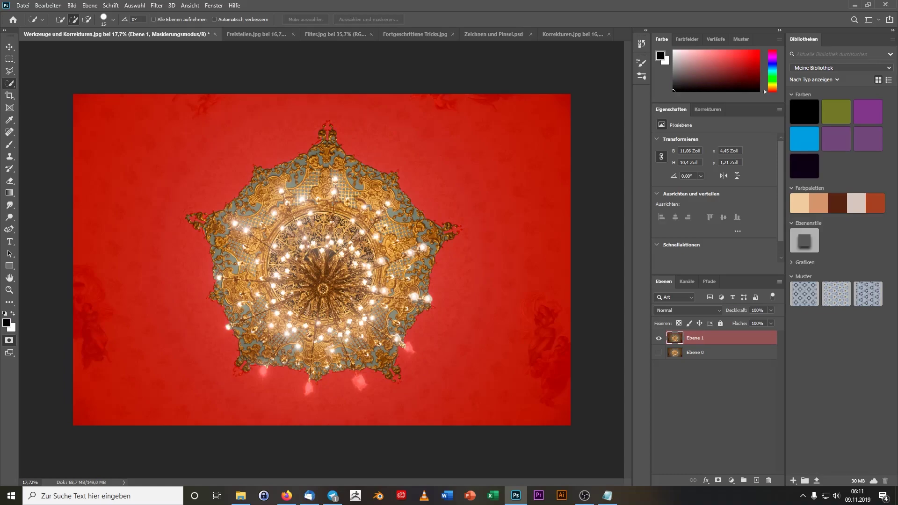
{"action": "scroll", "coordinate": [288, 384], "scroll_direction": "up", "scroll_amount": 2}
{"action": "scroll", "coordinate": [276, 382], "scroll_direction": "up", "scroll_amount": 2}
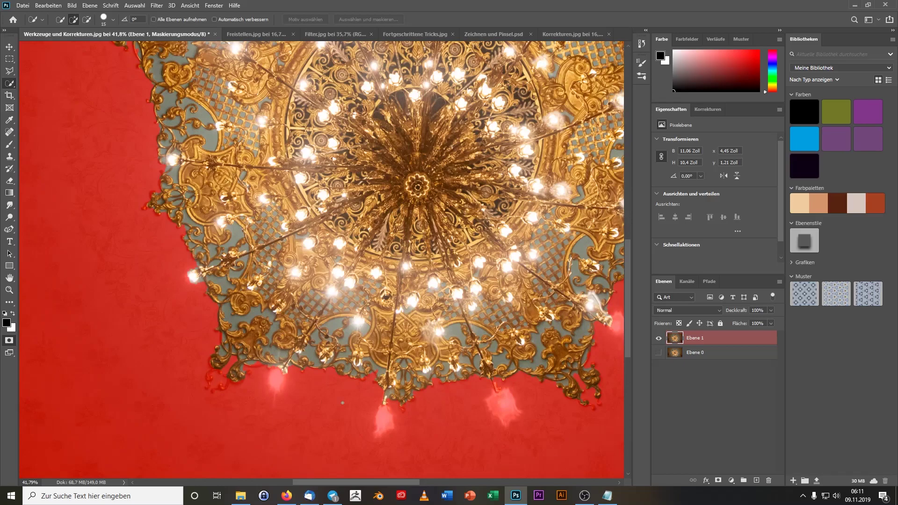
{"action": "scroll", "coordinate": [258, 378], "scroll_direction": "up", "scroll_amount": 2}
{"action": "scroll", "coordinate": [235, 374], "scroll_direction": "up", "scroll_amount": 2}
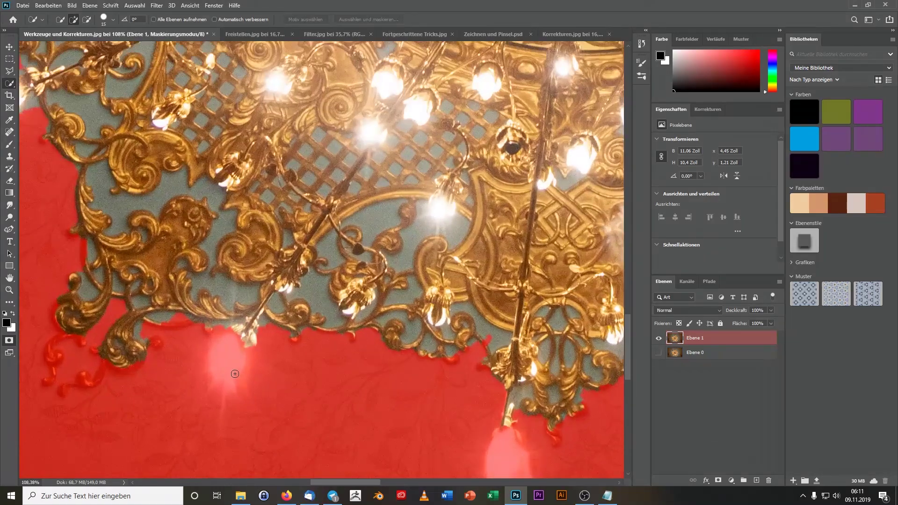
{"action": "left_click", "coordinate": [10, 144]}
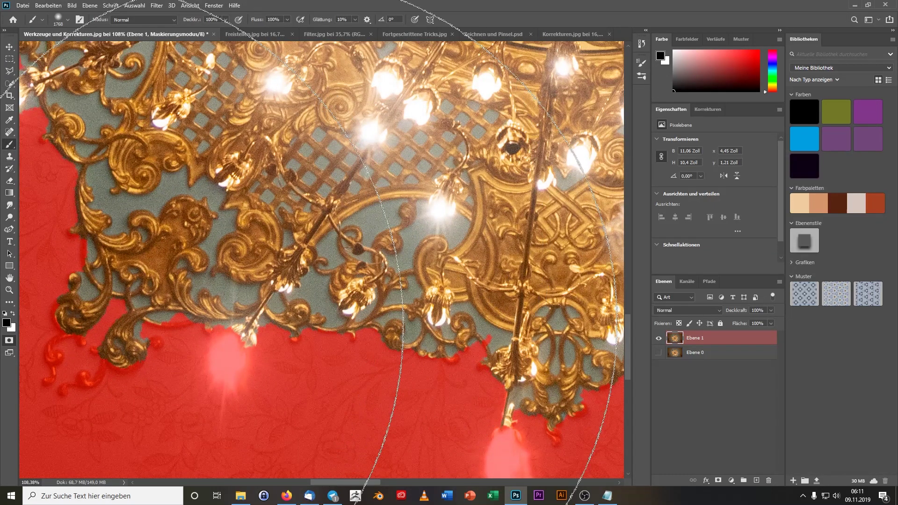
{"action": "left_click_drag", "start_coordinate": [386, 251], "coordinate": [4, 250]}
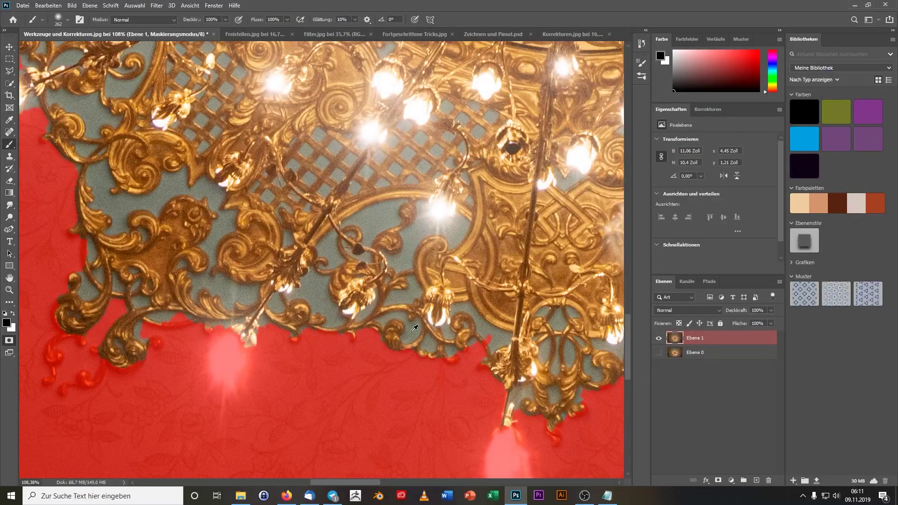
{"action": "left_click_drag", "start_coordinate": [400, 328], "coordinate": [330, 302]}
- Undo a test masking stroke and make white the painting colour
{"action": "left_click_drag", "start_coordinate": [229, 339], "coordinate": [280, 260]}
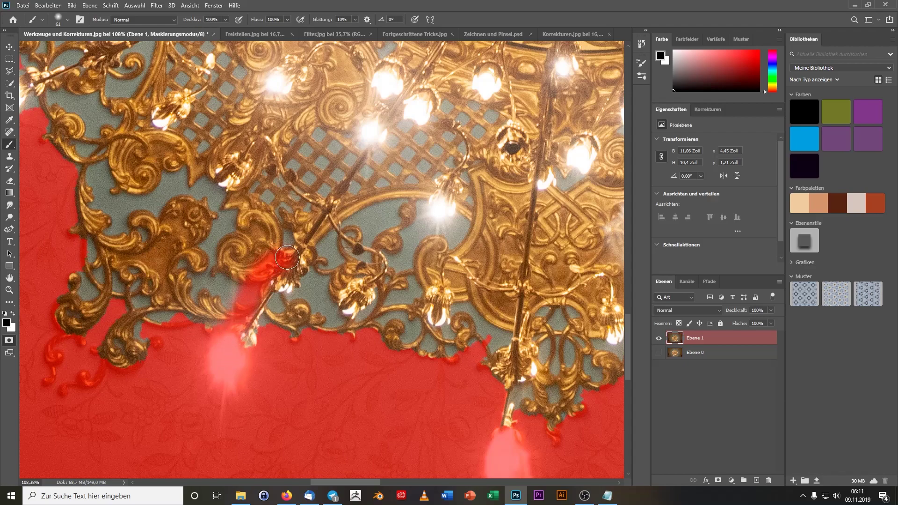
{"action": "key", "text": "ctrl+z"}
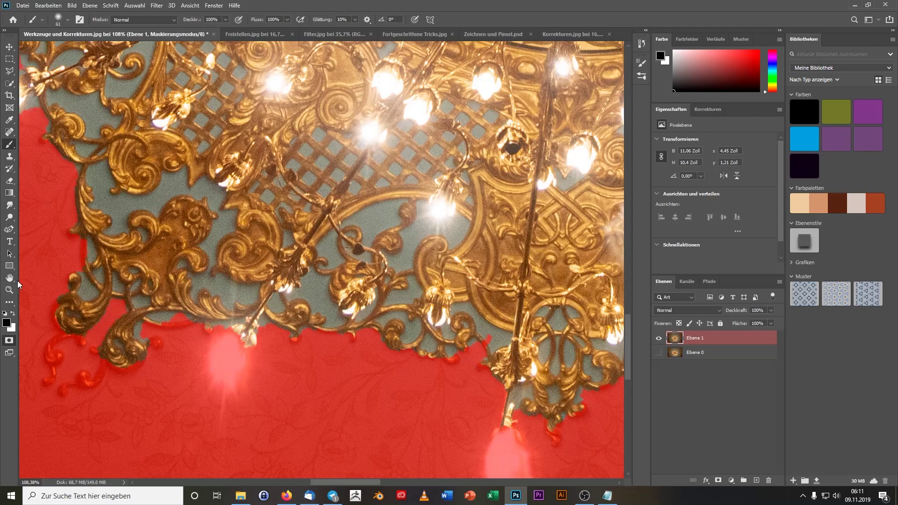
{"action": "key", "text": "x"}
{"action": "left_click", "coordinate": [13, 314]}
{"action": "left_click", "coordinate": [8, 323]}
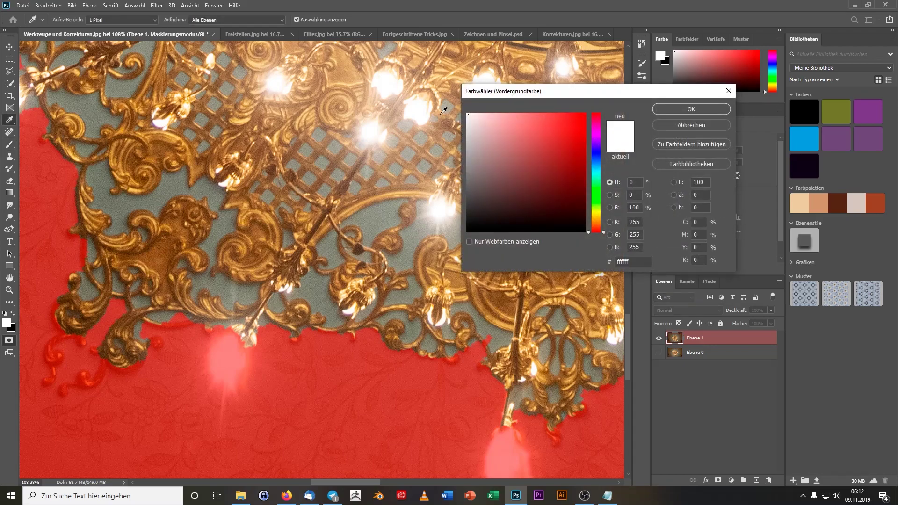
- Confirm white and paint out the red overlay on the two glowing lower lamps
{"action": "left_click", "coordinate": [689, 109]}
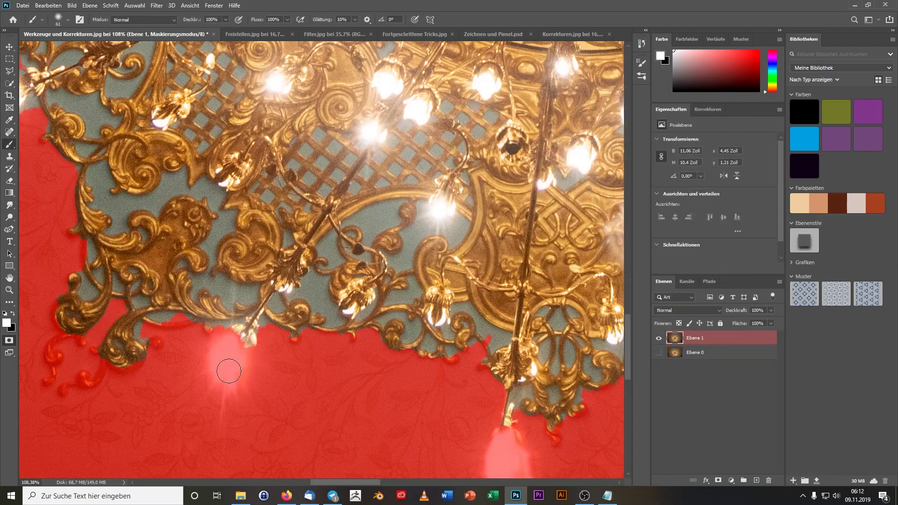
{"action": "left_click_drag", "start_coordinate": [232, 344], "coordinate": [236, 352]}
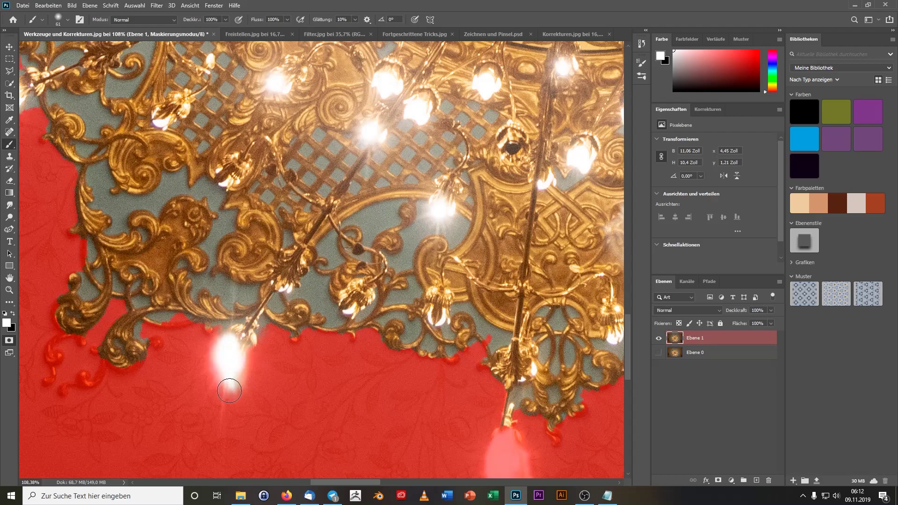
{"action": "mouse_move", "coordinate": [500, 436]}
{"action": "left_mouse_down"}
{"action": "mouse_move", "coordinate": [512, 450]}
{"action": "mouse_move", "coordinate": [510, 411]}
{"action": "left_mouse_up"}
{"action": "scroll", "coordinate": [512, 414], "scroll_direction": "down", "scroll_amount": 3}
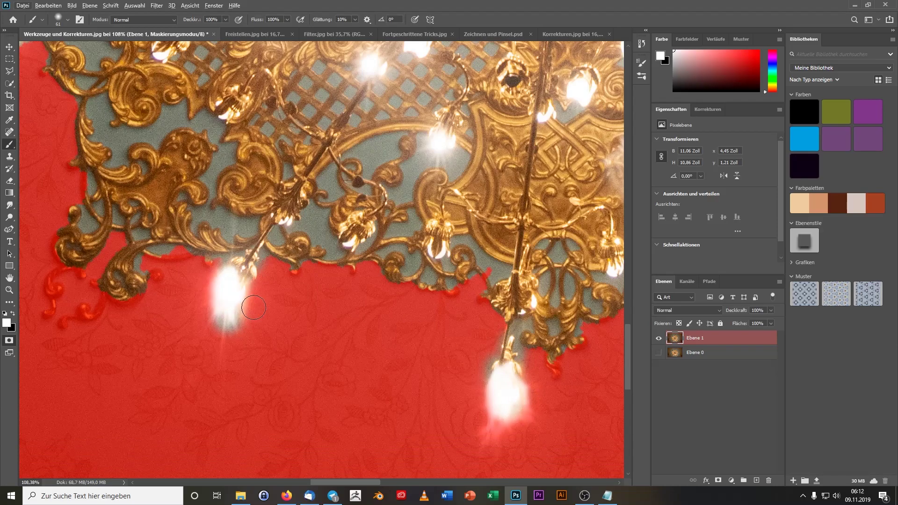
{"action": "scroll", "coordinate": [254, 308], "scroll_direction": "down", "scroll_amount": 2}
{"action": "scroll", "coordinate": [327, 234], "scroll_direction": "down", "scroll_amount": 1}
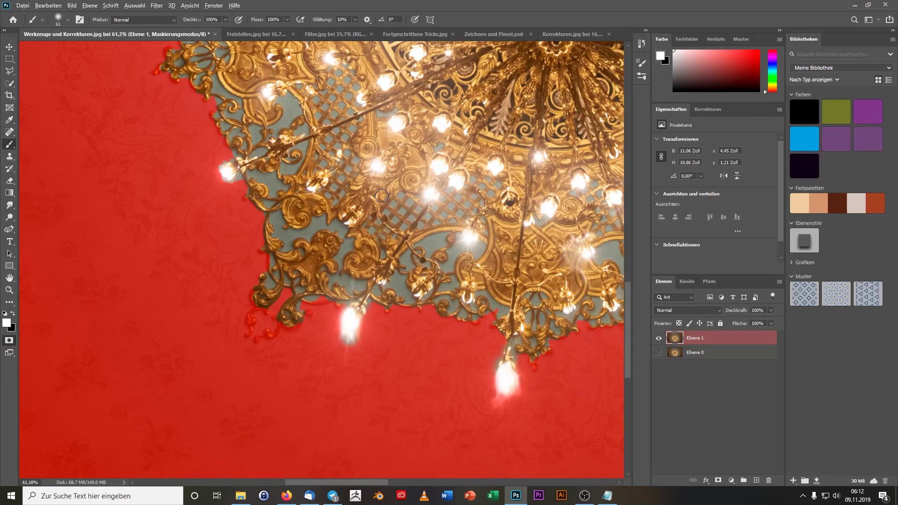
- Check the brush size and hardness, then paint the ornament's bulb and lower curl white
{"action": "right_click", "coordinate": [382, 195], "text": "alt"}
{"action": "scroll", "coordinate": [273, 330], "scroll_direction": "up", "scroll_amount": 2}
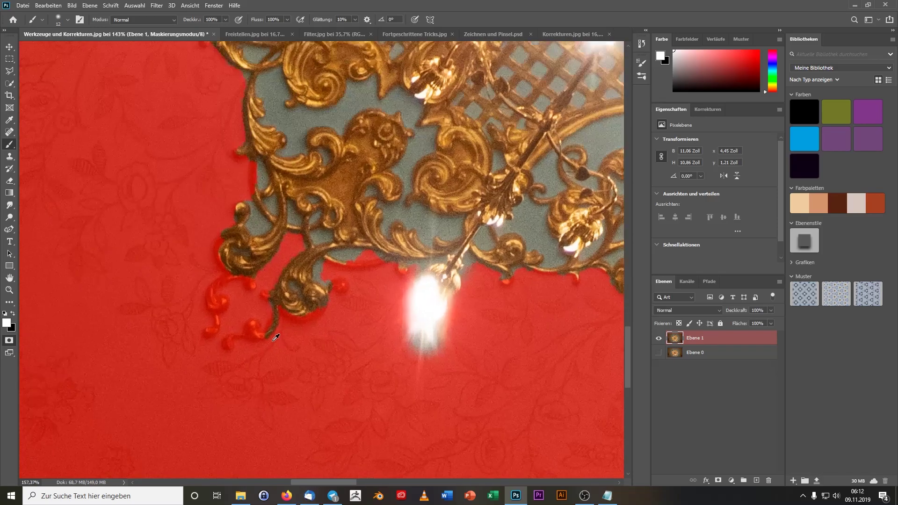
{"action": "scroll", "coordinate": [273, 331], "scroll_direction": "up", "scroll_amount": 3}
{"action": "left_click", "coordinate": [231, 308]}
{"action": "mouse_move", "coordinate": [230, 307]}
{"action": "left_mouse_down"}
{"action": "mouse_move", "coordinate": [213, 334]}
{"action": "mouse_move", "coordinate": [234, 375]}
{"action": "mouse_move", "coordinate": [248, 356]}
{"action": "mouse_move", "coordinate": [252, 362]}
{"action": "mouse_move", "coordinate": [311, 320]}
{"action": "mouse_move", "coordinate": [311, 242]}
{"action": "mouse_move", "coordinate": [283, 356]}
{"action": "mouse_move", "coordinate": [138, 353]}
{"action": "mouse_move", "coordinate": [122, 390]}
{"action": "mouse_move", "coordinate": [162, 381]}
{"action": "mouse_move", "coordinate": [151, 400]}
{"action": "left_mouse_up"}
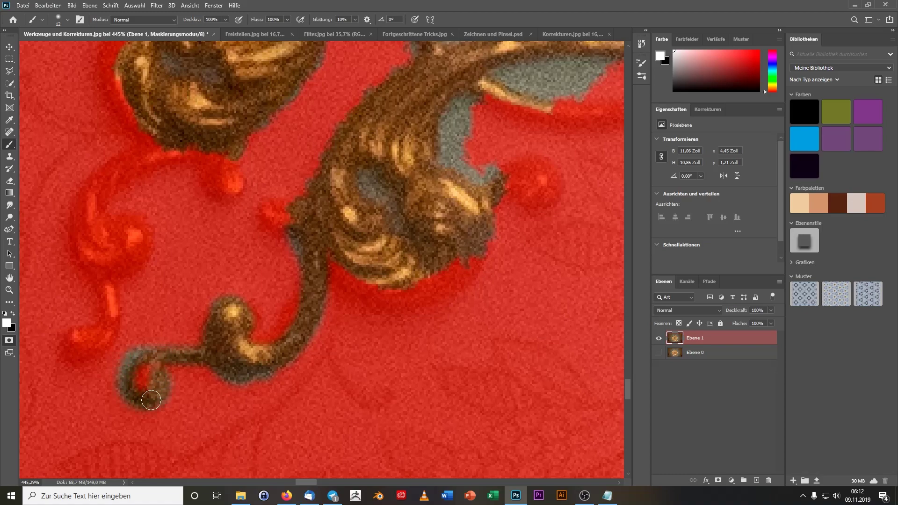
- Re-mask the stem curl's left edge in black, then unmask its inside and the small left hook
{"action": "left_click", "coordinate": [109, 373], "text": "alt"}
{"action": "mouse_move", "coordinate": [110, 362]}
{"action": "left_mouse_down"}
{"action": "mouse_move", "coordinate": [115, 386]}
{"action": "mouse_move", "coordinate": [92, 426]}
{"action": "left_mouse_up"}
{"action": "key", "text": "x"}
{"action": "left_click_drag", "start_coordinate": [150, 395], "coordinate": [157, 373]}
{"action": "left_click_drag", "start_coordinate": [68, 346], "coordinate": [115, 288]}
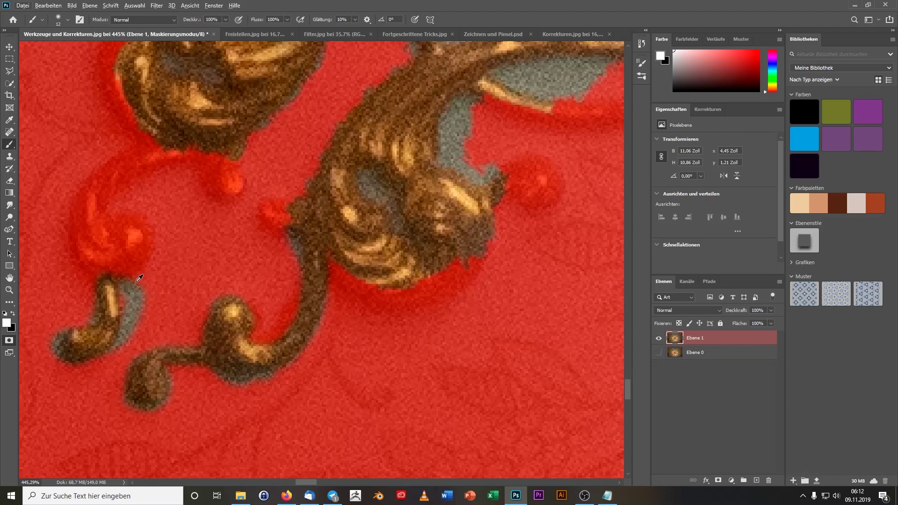
- Re-mask the grey strip beside the hook and unmask the curl-end blob and hook's left curve
{"action": "key", "text": "x"}
{"action": "left_click_drag", "start_coordinate": [132, 296], "coordinate": [116, 348]}
{"action": "key", "text": "x"}
{"action": "left_click_drag", "start_coordinate": [135, 255], "coordinate": [131, 235]}
{"action": "mouse_move", "coordinate": [111, 263]}
{"action": "left_mouse_down"}
{"action": "mouse_move", "coordinate": [88, 220]}
{"action": "mouse_move", "coordinate": [84, 187]}
{"action": "mouse_move", "coordinate": [196, 159]}
{"action": "mouse_move", "coordinate": [230, 187]}
{"action": "left_mouse_up"}
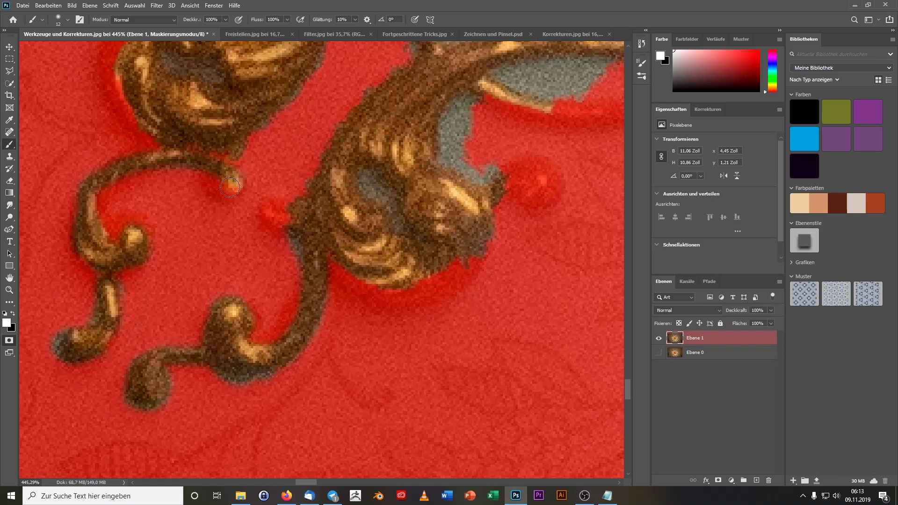
- Unmask the curved lower-right ornament tip and its curled gold tip
{"action": "scroll", "coordinate": [395, 239], "scroll_direction": "down", "scroll_amount": 5}
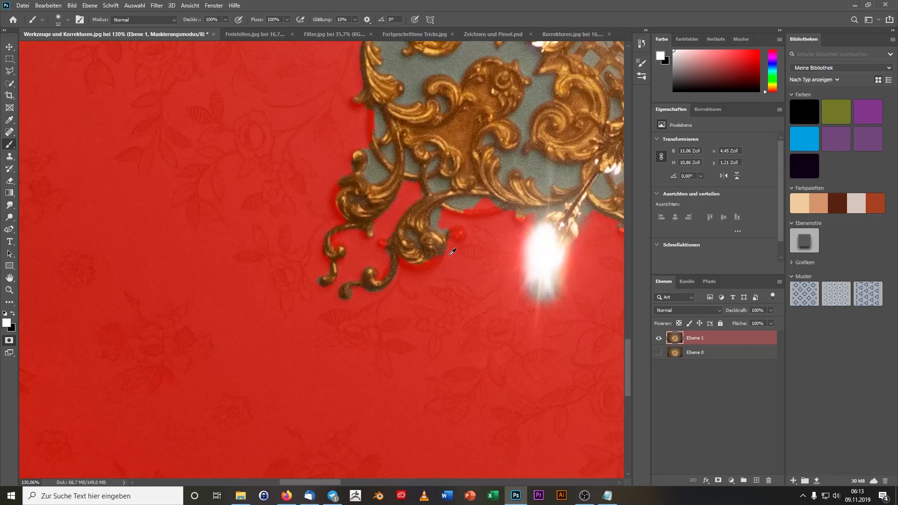
{"action": "scroll", "coordinate": [402, 248], "scroll_direction": "down", "scroll_amount": 5}
{"action": "scroll", "coordinate": [412, 259], "scroll_direction": "down", "scroll_amount": 5}
{"action": "scroll", "coordinate": [419, 267], "scroll_direction": "down", "scroll_amount": 2}
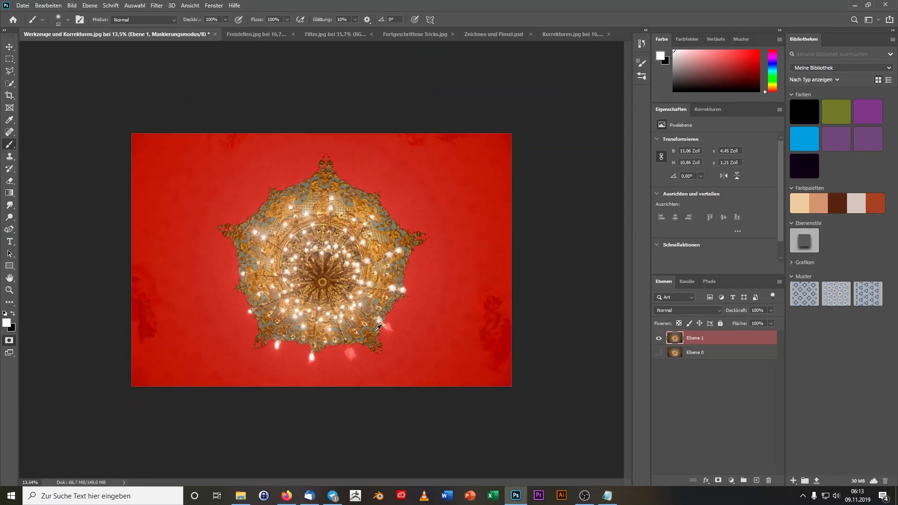
{"action": "scroll", "coordinate": [418, 304], "scroll_direction": "up", "scroll_amount": 2}
{"action": "scroll", "coordinate": [416, 355], "scroll_direction": "up", "scroll_amount": 2}
{"action": "scroll", "coordinate": [415, 407], "scroll_direction": "up", "scroll_amount": 2}
{"action": "scroll", "coordinate": [415, 412], "scroll_direction": "up", "scroll_amount": 1}
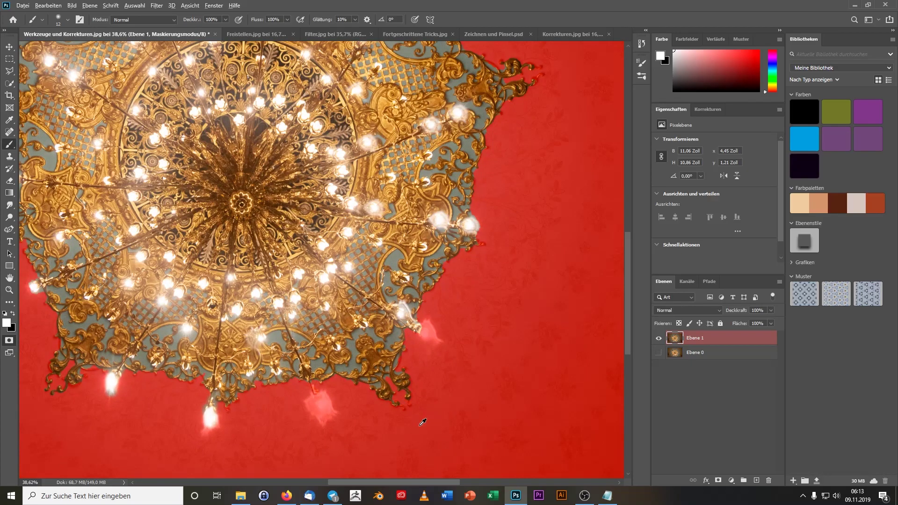
{"action": "scroll", "coordinate": [423, 422], "scroll_direction": "up", "scroll_amount": 5}
{"action": "scroll", "coordinate": [374, 393], "scroll_direction": "up", "scroll_amount": 5}
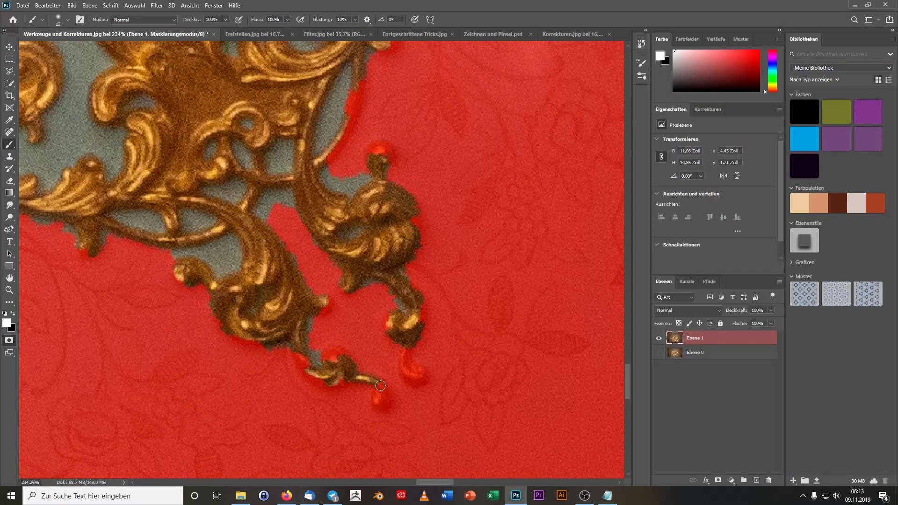
{"action": "left_click_drag", "start_coordinate": [381, 385], "coordinate": [375, 408]}
{"action": "left_click_drag", "start_coordinate": [404, 375], "coordinate": [419, 369]}
- Join the ornament tip to its dot and extend the lower curl's tip
{"action": "scroll", "coordinate": [433, 347], "scroll_direction": "down", "scroll_amount": 5}
{"action": "scroll", "coordinate": [464, 222], "scroll_direction": "down", "scroll_amount": 3}
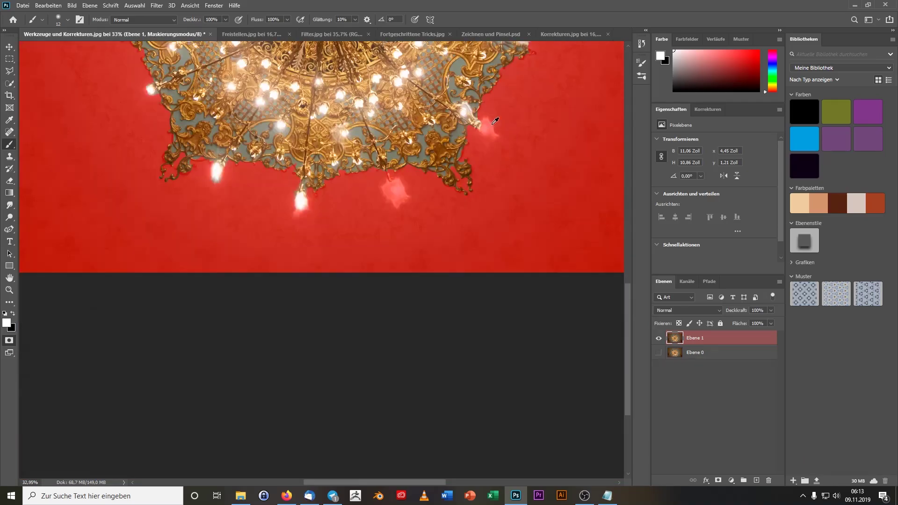
{"action": "scroll", "coordinate": [464, 222], "scroll_direction": "down", "scroll_amount": 2}
{"action": "scroll", "coordinate": [486, 222], "scroll_direction": "up", "scroll_amount": 2}
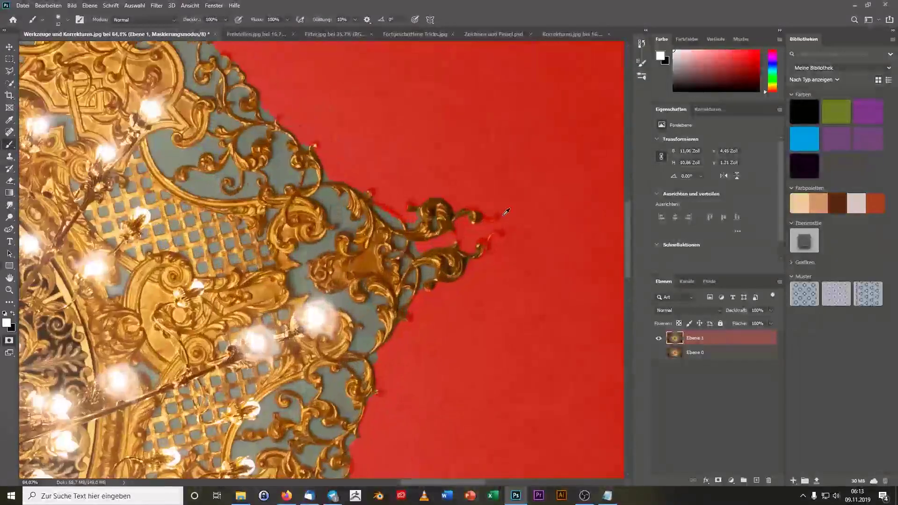
{"action": "scroll", "coordinate": [489, 215], "scroll_direction": "up", "scroll_amount": 3}
{"action": "scroll", "coordinate": [499, 208], "scroll_direction": "up", "scroll_amount": 2}
{"action": "left_click_drag", "start_coordinate": [500, 206], "coordinate": [414, 187]}
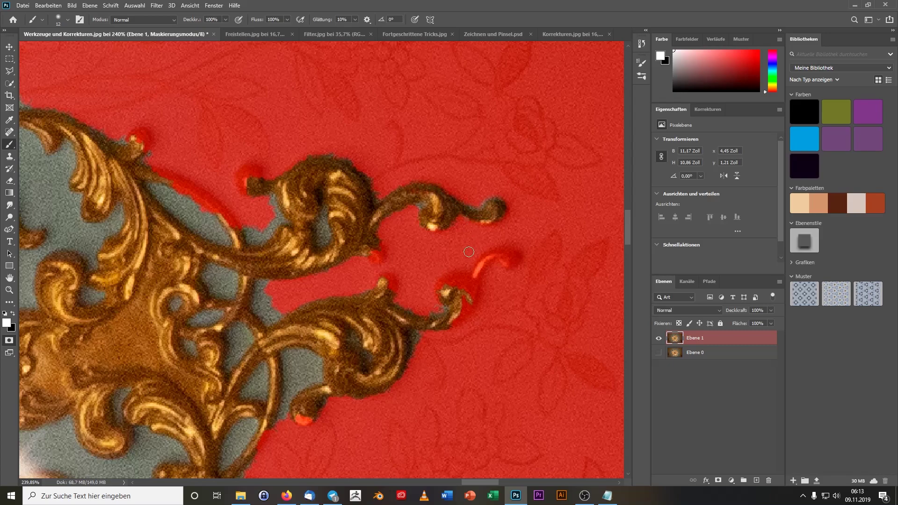
{"action": "left_click_drag", "start_coordinate": [460, 294], "coordinate": [510, 261]}
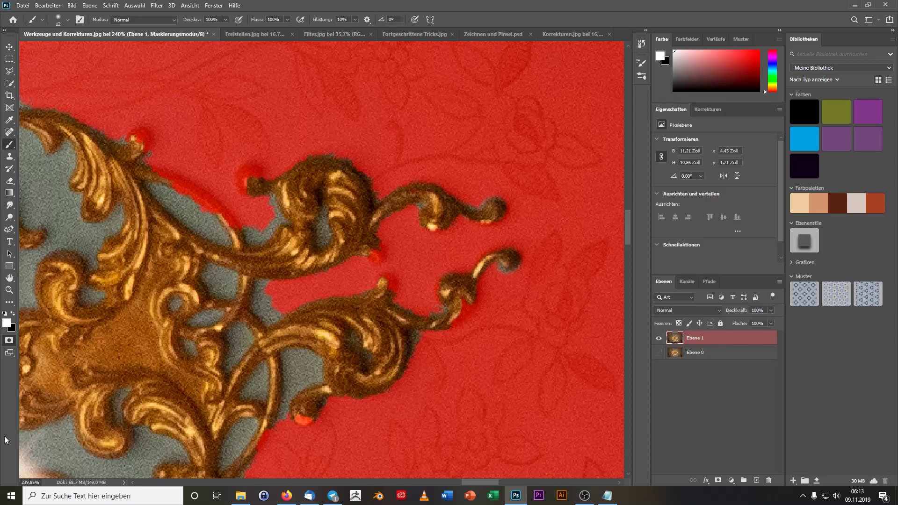
- Unmask the spike on the ornament's edge and re-mask the grey-blue patch beside it
{"action": "left_click", "coordinate": [9, 278]}
{"action": "left_click_drag", "start_coordinate": [229, 89], "coordinate": [260, 167]}
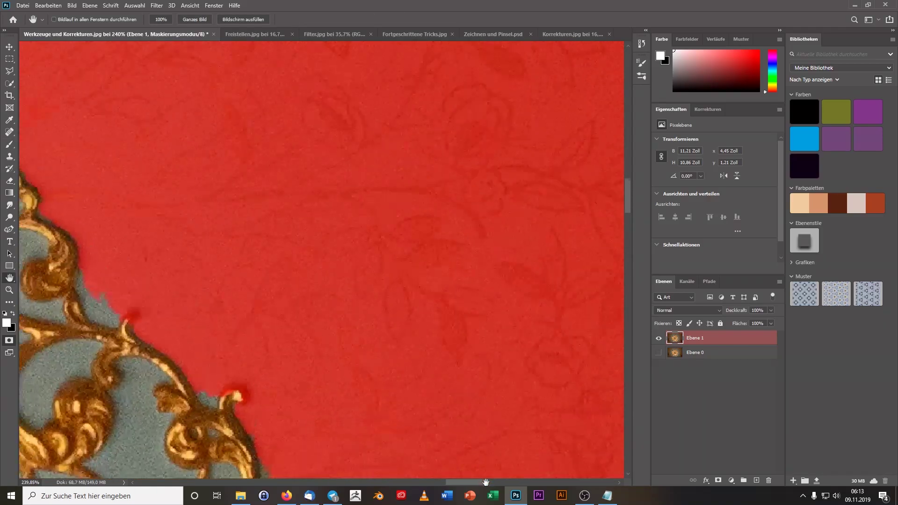
{"action": "scroll", "coordinate": [260, 168], "scroll_direction": "down", "scroll_amount": 3}
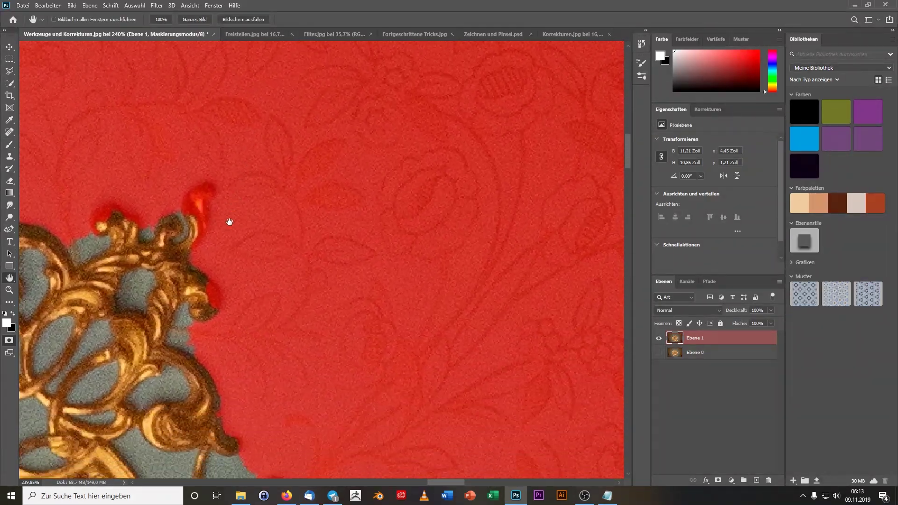
{"action": "left_click_drag", "start_coordinate": [229, 220], "coordinate": [326, 190]}
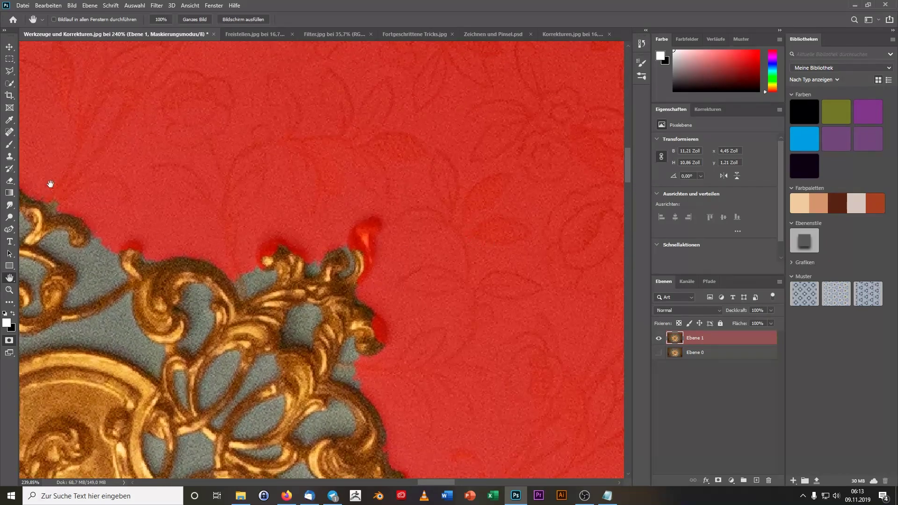
{"action": "key", "text": "b"}
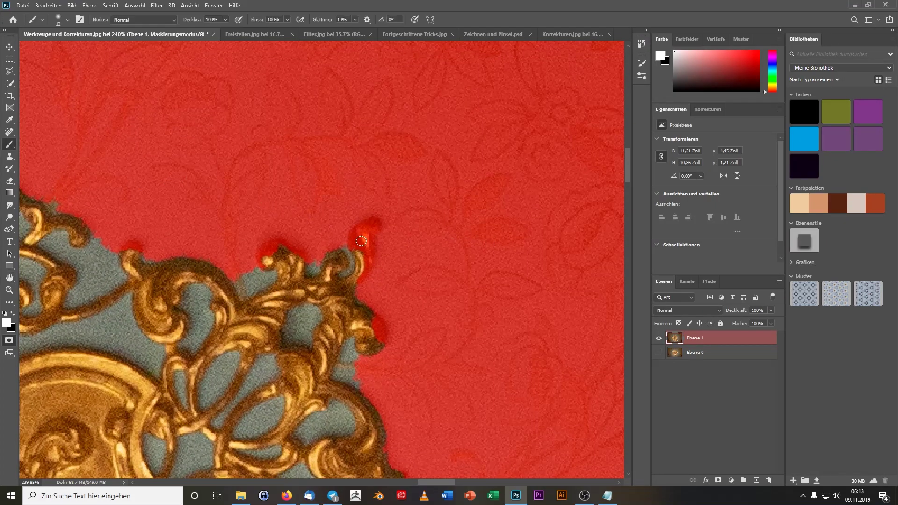
{"action": "mouse_move", "coordinate": [363, 234]}
{"action": "left_mouse_down"}
{"action": "mouse_move", "coordinate": [346, 246]}
{"action": "mouse_move", "coordinate": [374, 224]}
{"action": "left_mouse_up"}
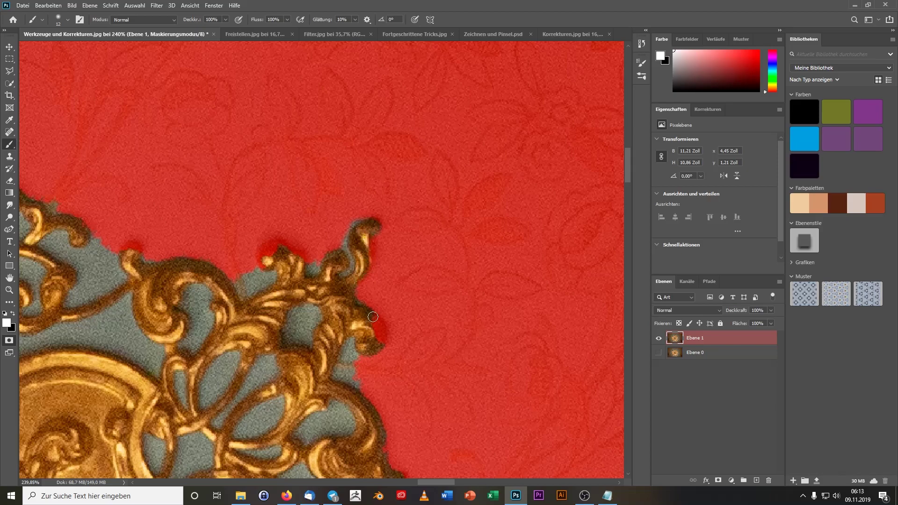
{"action": "left_click_drag", "start_coordinate": [372, 320], "coordinate": [381, 305]}
{"action": "left_click", "coordinate": [381, 305], "text": "alt"}
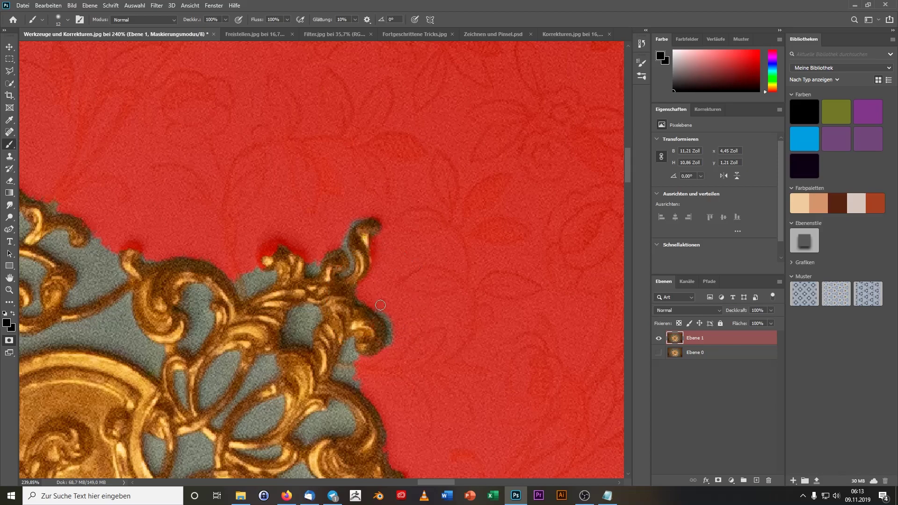
{"action": "left_click_drag", "start_coordinate": [379, 307], "coordinate": [389, 359]}
- Zoom out and exit Quick Mask so the mask becomes the chandelier selection
{"action": "scroll", "coordinate": [166, 196], "scroll_direction": "down", "scroll_amount": 10}
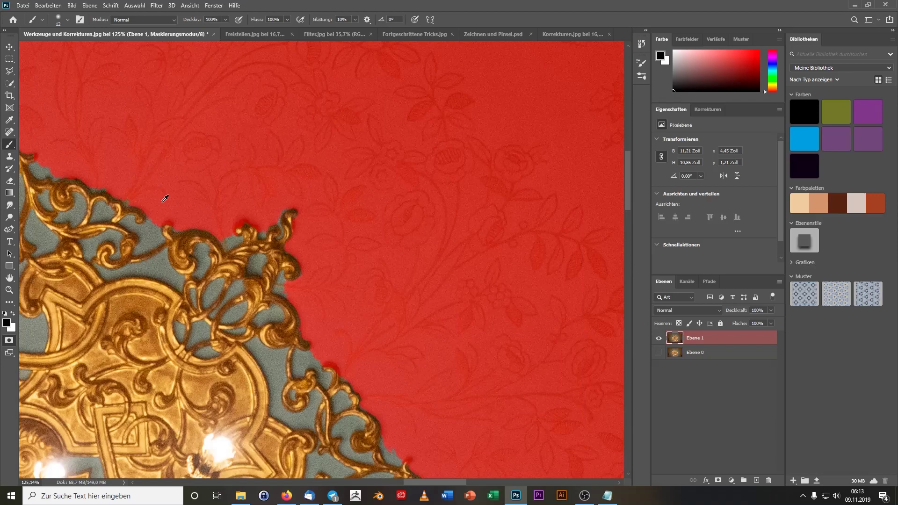
{"action": "scroll", "coordinate": [93, 166], "scroll_direction": "down", "scroll_amount": 3}
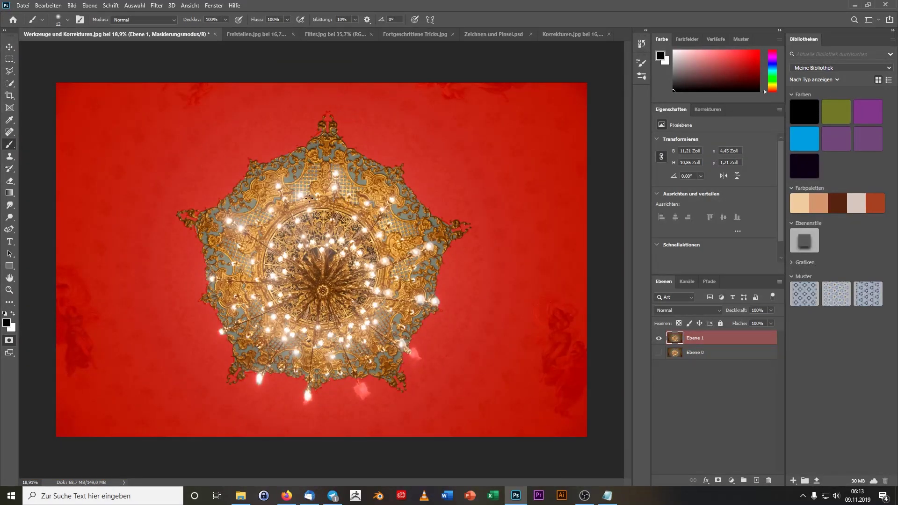
{"action": "key", "text": "q"}
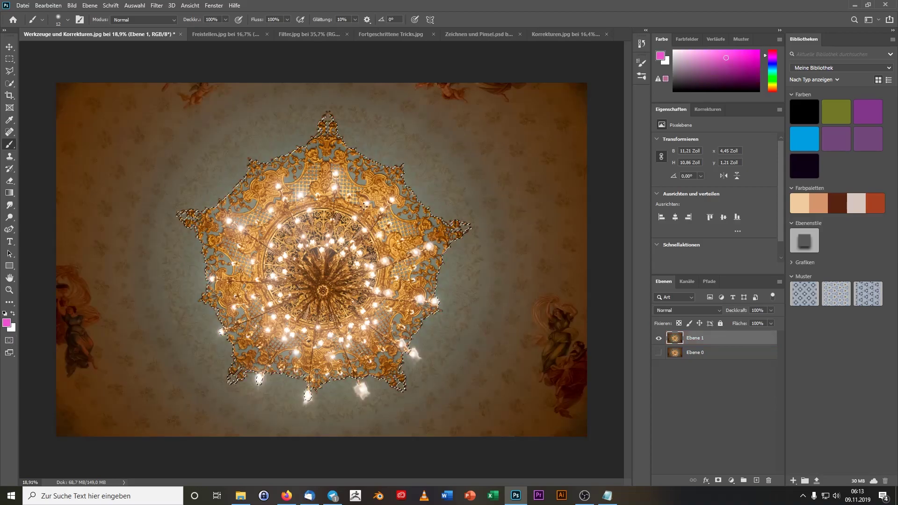
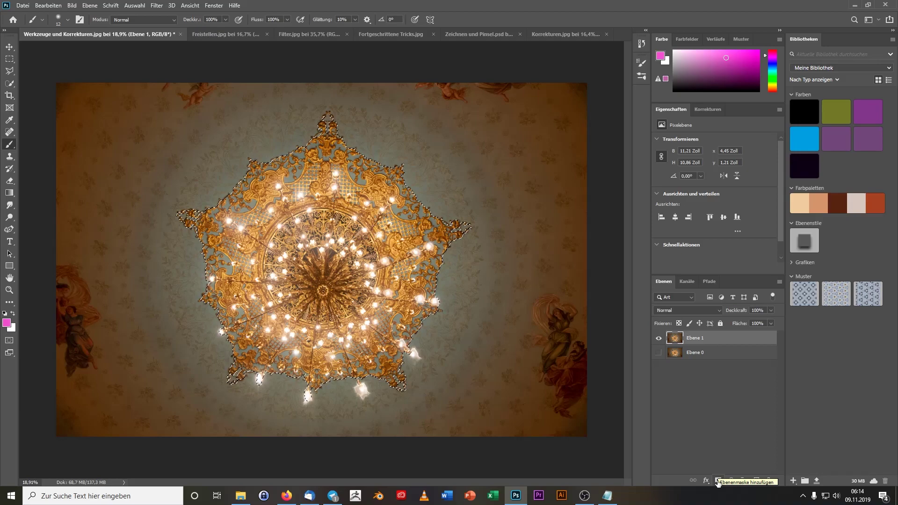
- Try masking and then deleting the chandelier selection, undoing both attempts
{"action": "left_click", "coordinate": [718, 480]}
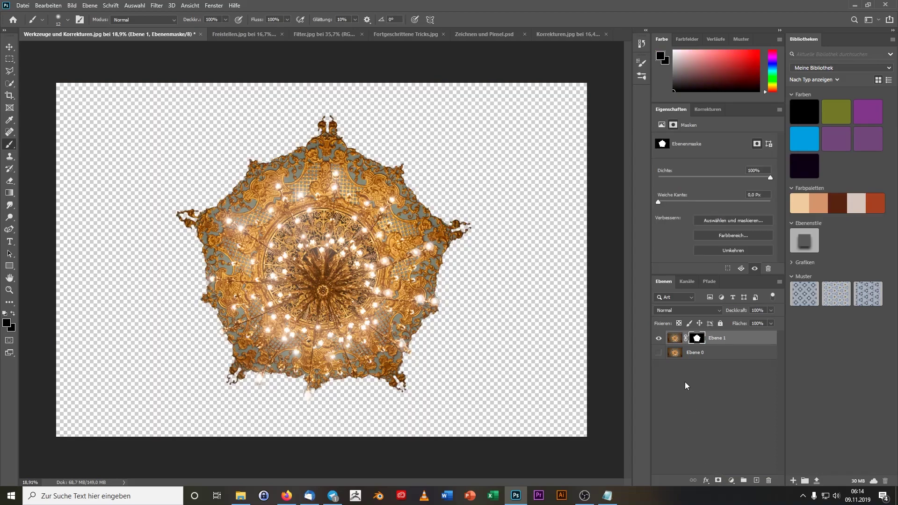
{"action": "key", "text": "ctrl+z"}
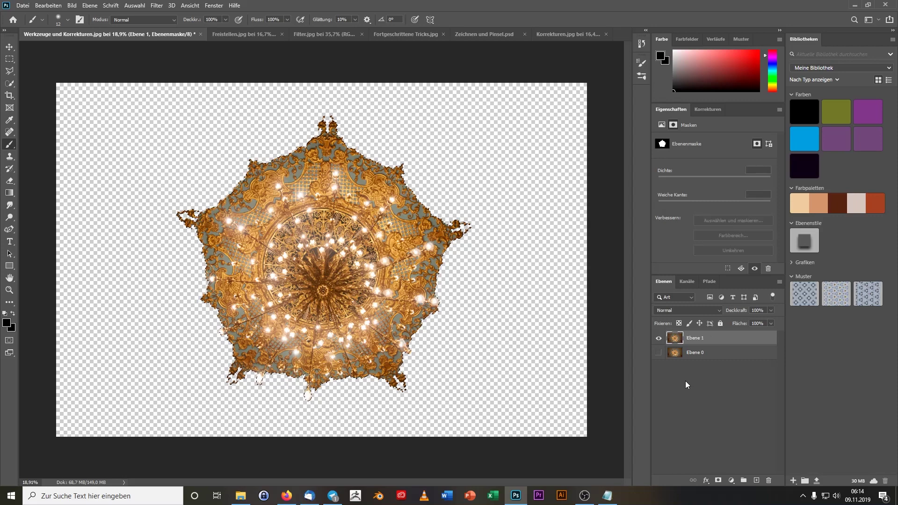
{"action": "key", "text": "Delete"}
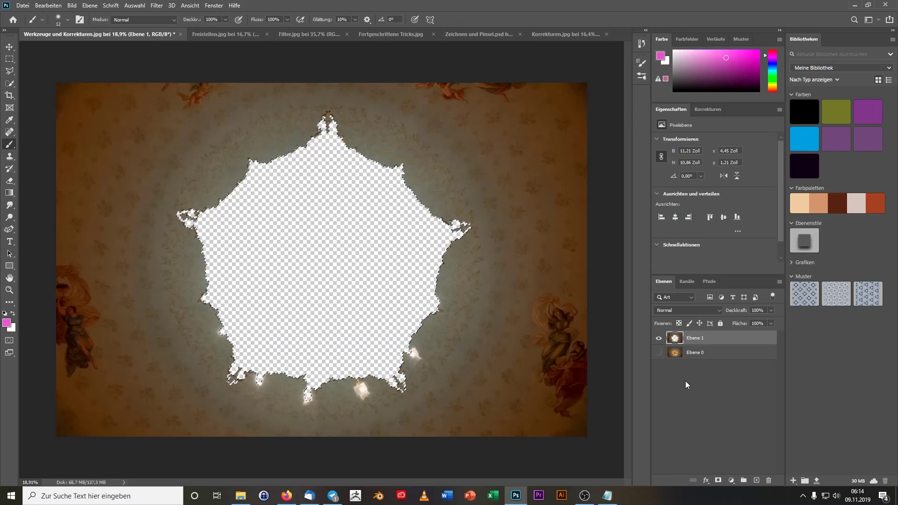
{"action": "key", "text": "ctrl+z"}
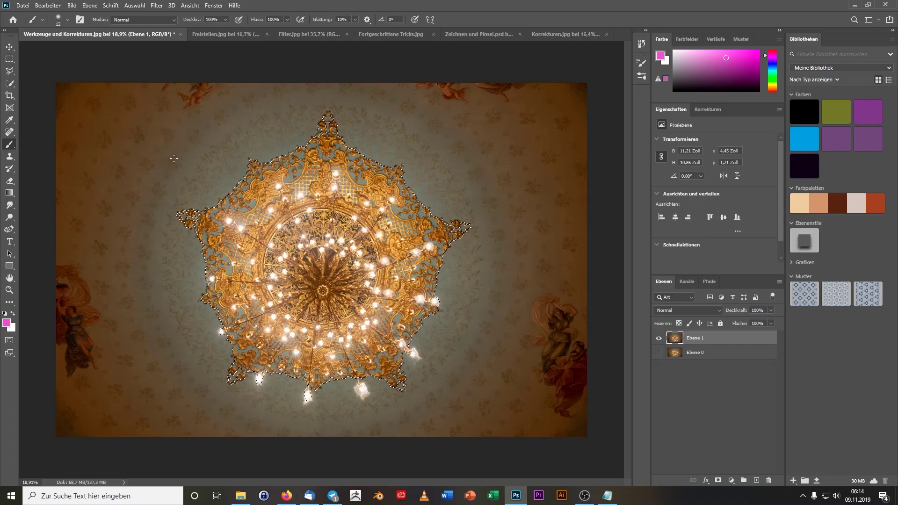
- With Quick Selection, refine the chandelier selection in Select and Mask and output it as a layer mask
{"action": "right_click", "coordinate": [9, 84]}
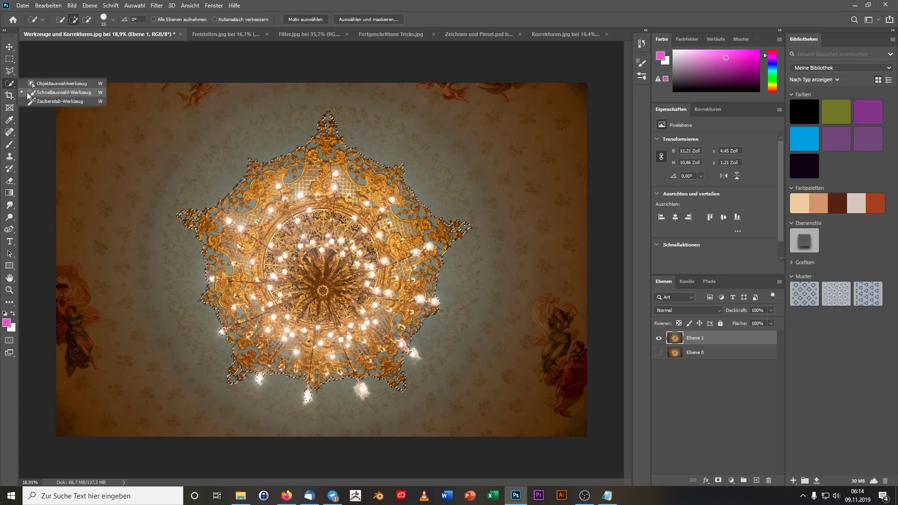
{"action": "left_click", "coordinate": [55, 94]}
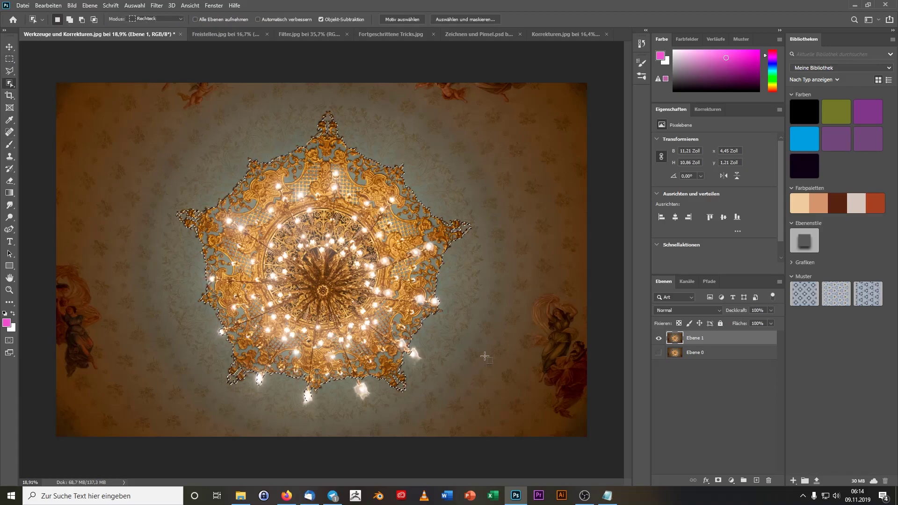
{"action": "left_click", "coordinate": [452, 20]}
{"action": "scroll", "coordinate": [803, 405], "scroll_direction": "down", "scroll_amount": 1}
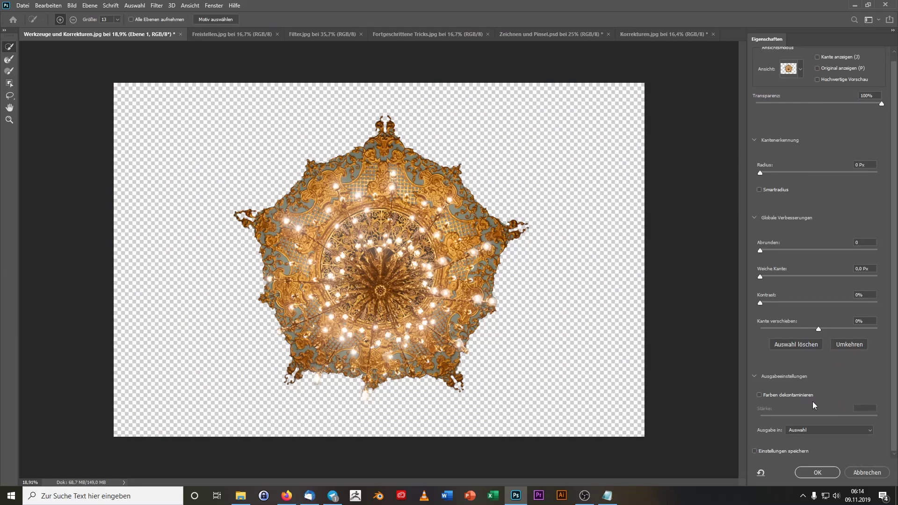
{"action": "left_click", "coordinate": [812, 429]}
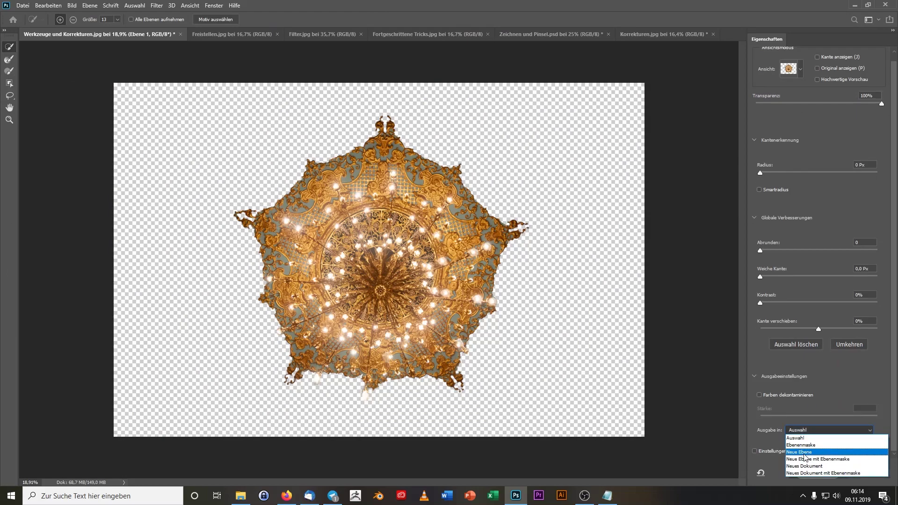
{"action": "left_click", "coordinate": [804, 446]}
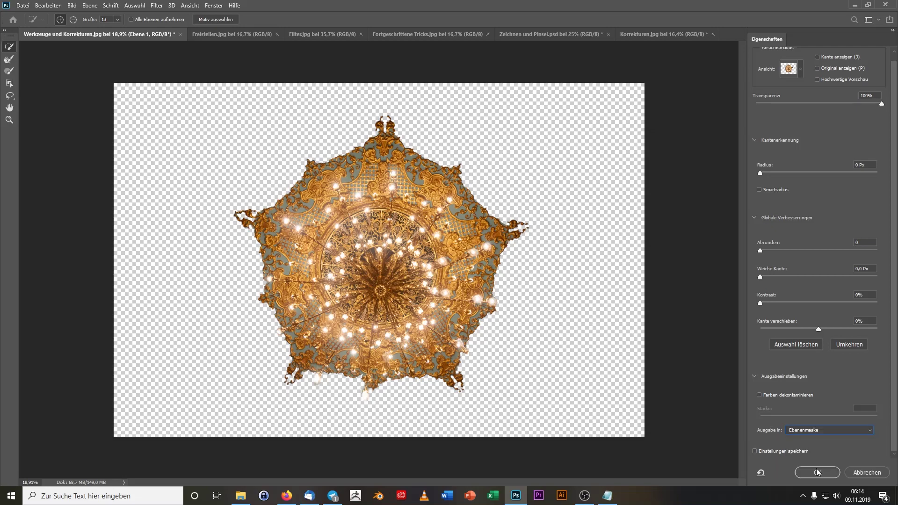
{"action": "left_click", "coordinate": [819, 473]}
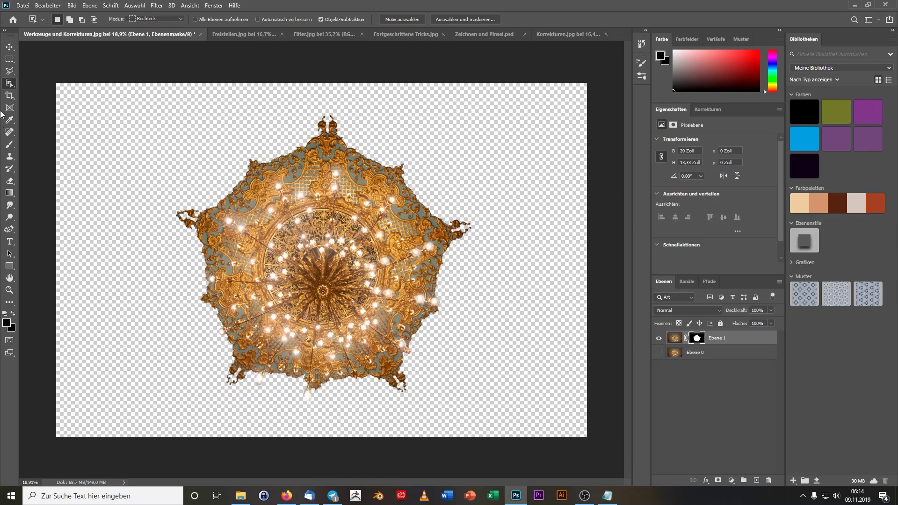
- Select the Move tool and open the File menu, closing it without choosing anything
{"action": "left_click", "coordinate": [9, 47]}
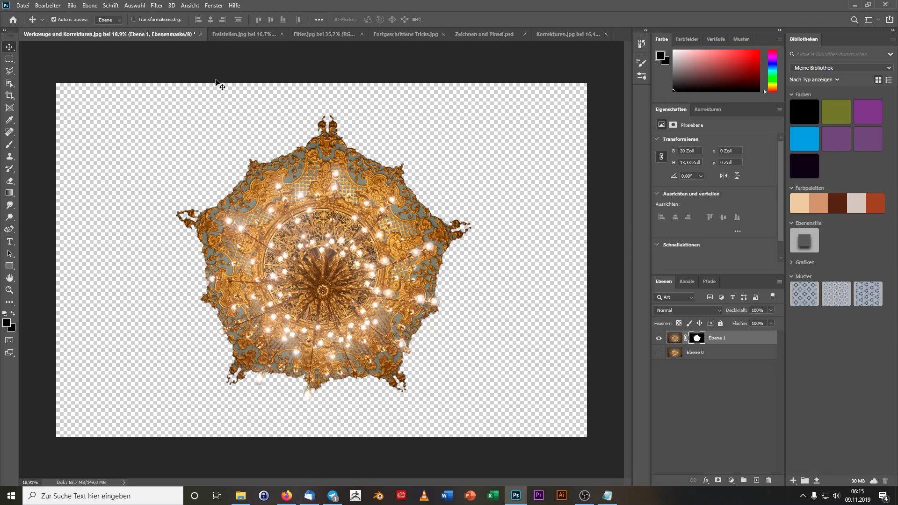
{"action": "left_click", "coordinate": [24, 6]}
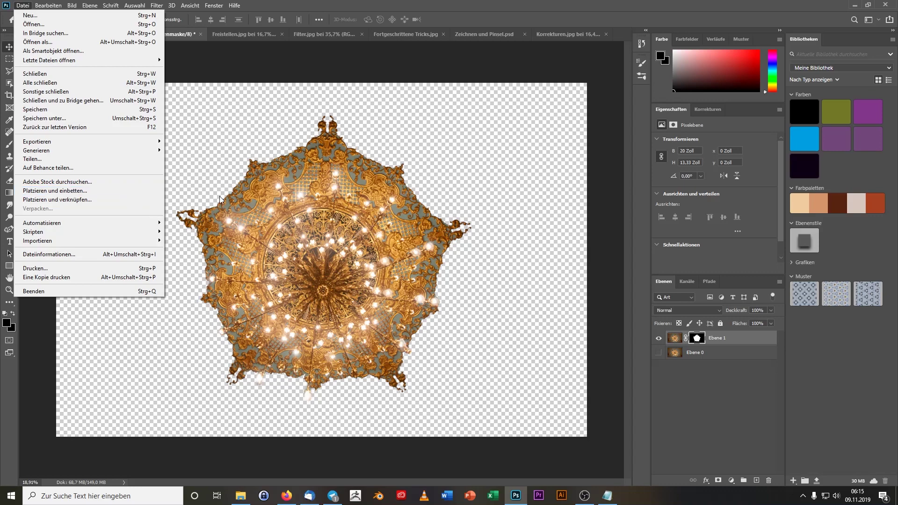
{"action": "left_click", "coordinate": [237, 224]}
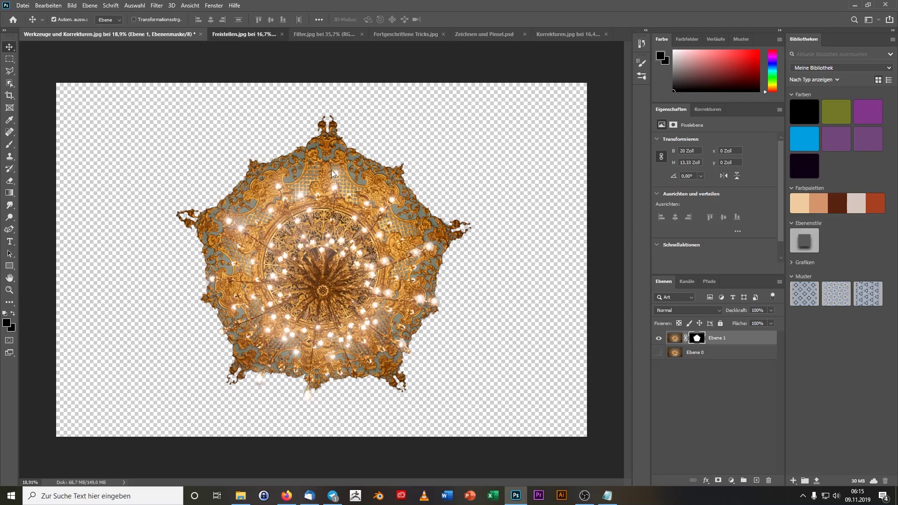
- In Freistellen.jpg, marquee-select a rectangle around the cloaked statue, then return to the chandelier document
{"action": "left_click", "coordinate": [213, 35]}
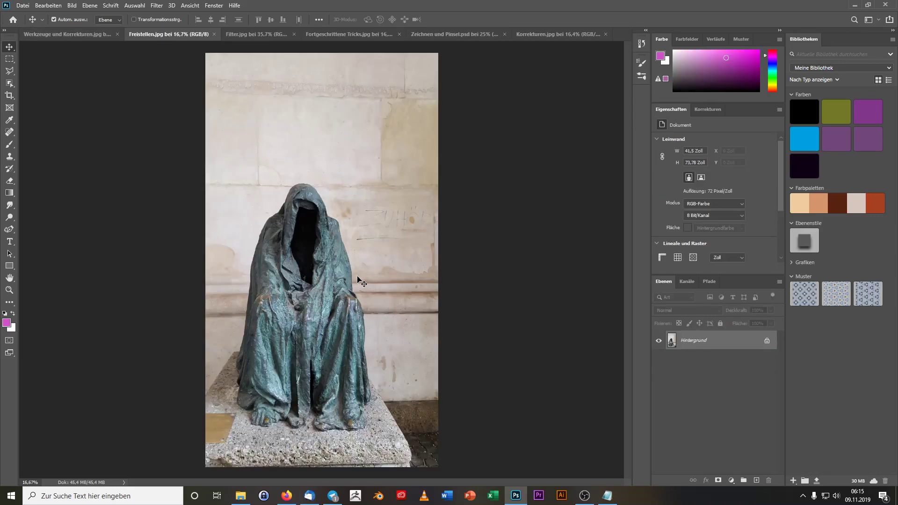
{"action": "key", "text": "ctrl+a"}
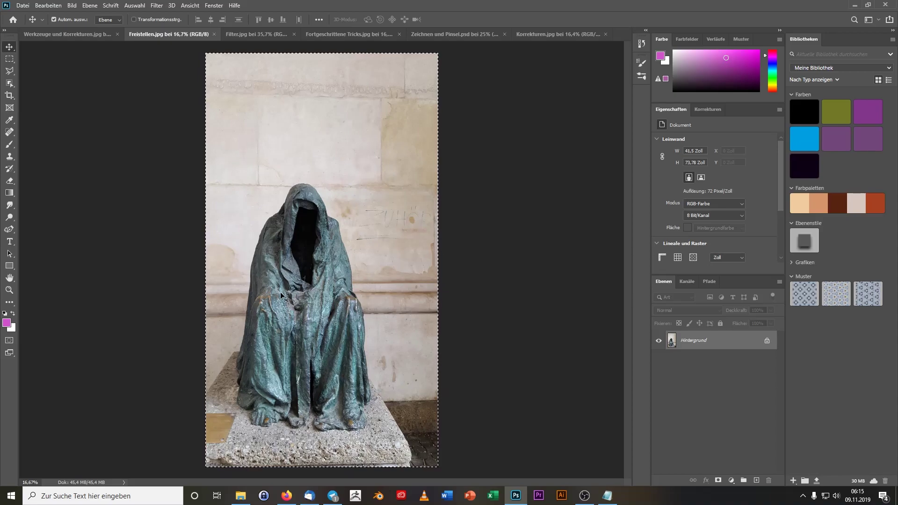
{"action": "left_click", "coordinate": [10, 58]}
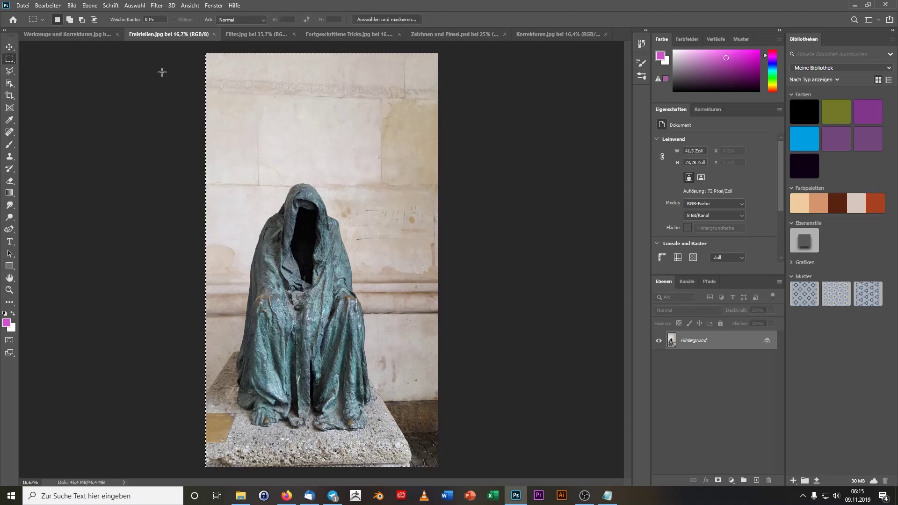
{"action": "left_click_drag", "start_coordinate": [160, 72], "coordinate": [369, 431]}
{"action": "left_click", "coordinate": [372, 428]}
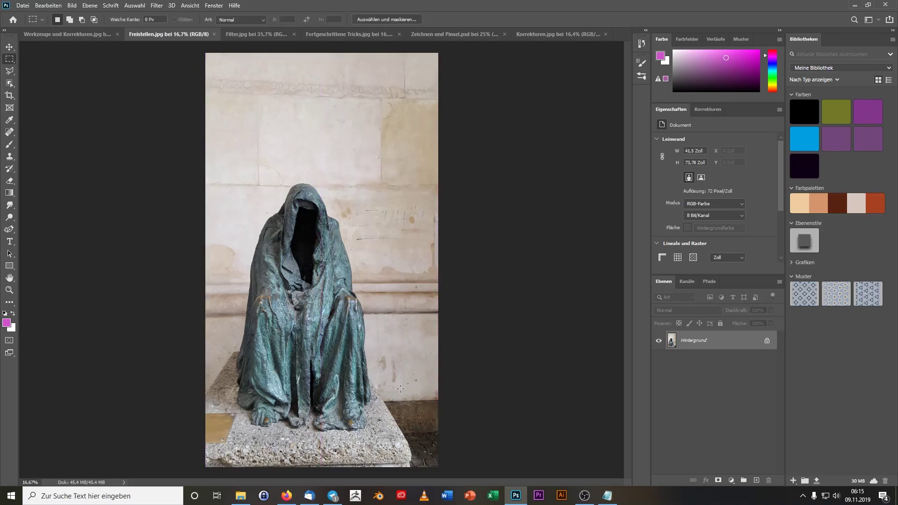
{"action": "left_click_drag", "start_coordinate": [215, 158], "coordinate": [406, 443]}
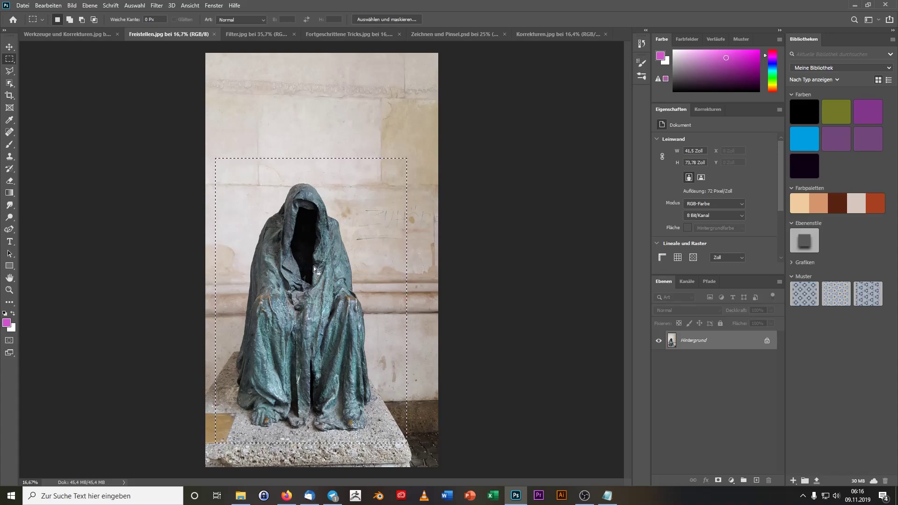
{"action": "left_click", "coordinate": [79, 34]}
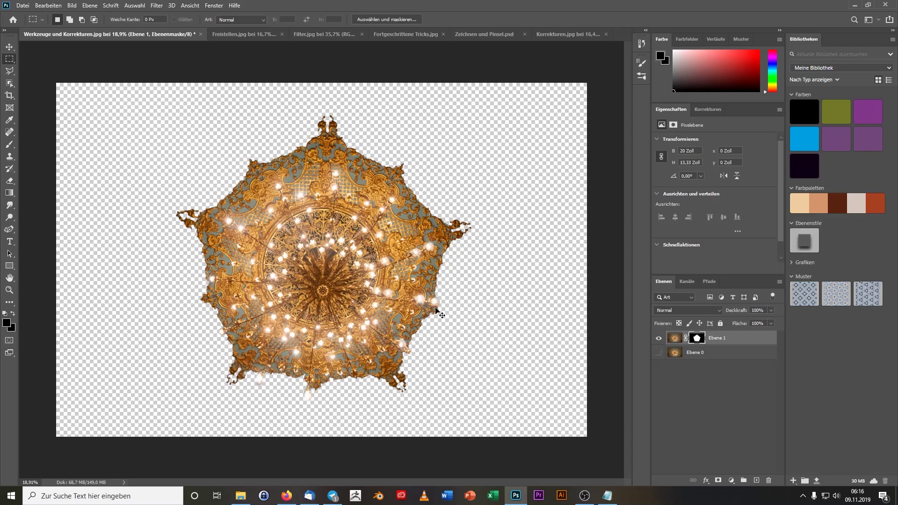
- Paste the statue photo as a new layer, accepting profile conversion, and quick-select the cloaked figure with a large brush
{"action": "key", "text": "ctrl+v"}
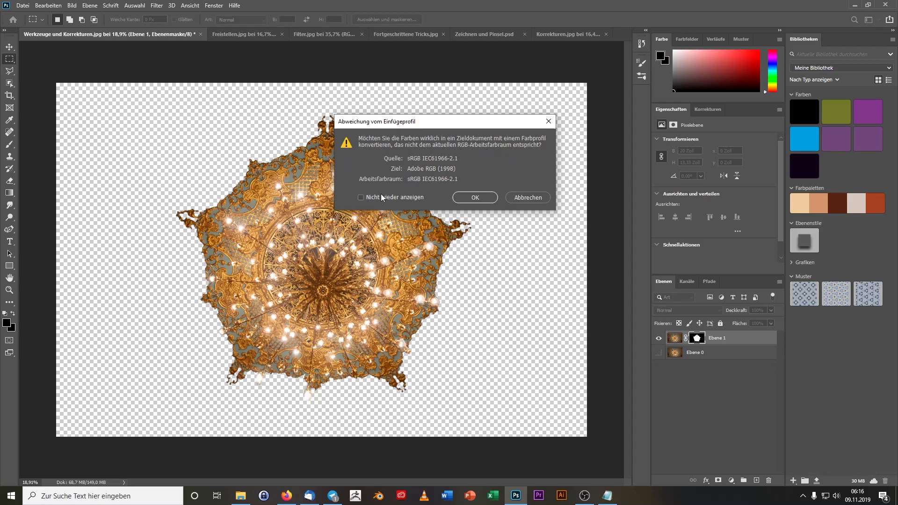
{"action": "left_click", "coordinate": [471, 199]}
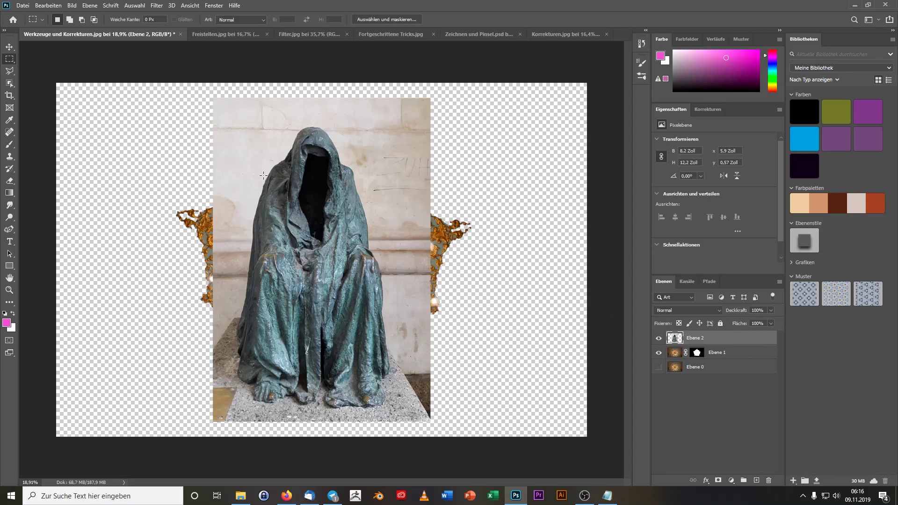
{"action": "left_click", "coordinate": [9, 84]}
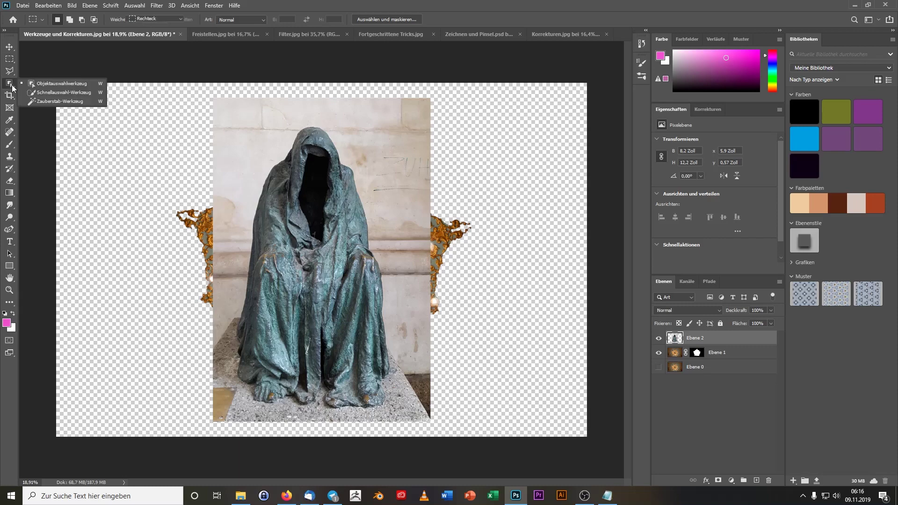
{"action": "left_click", "coordinate": [71, 91]}
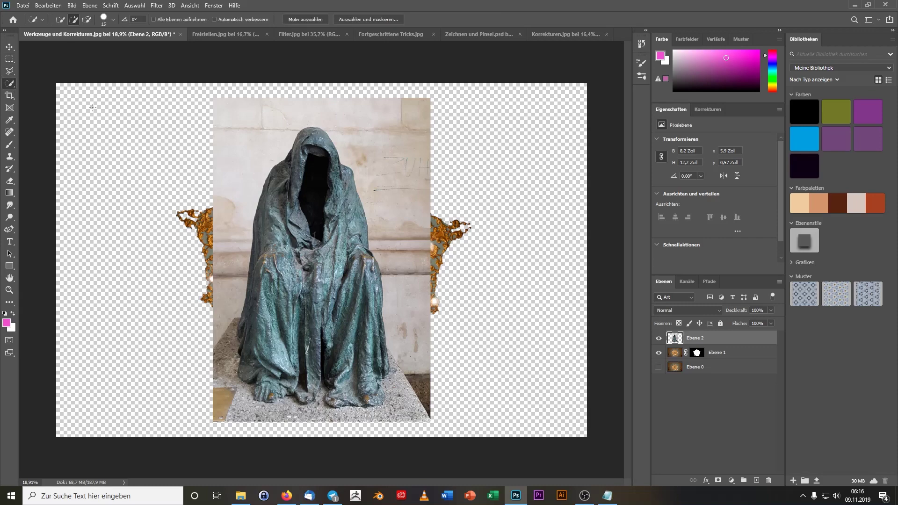
{"action": "left_click_drag", "start_coordinate": [310, 181], "coordinate": [329, 195]}
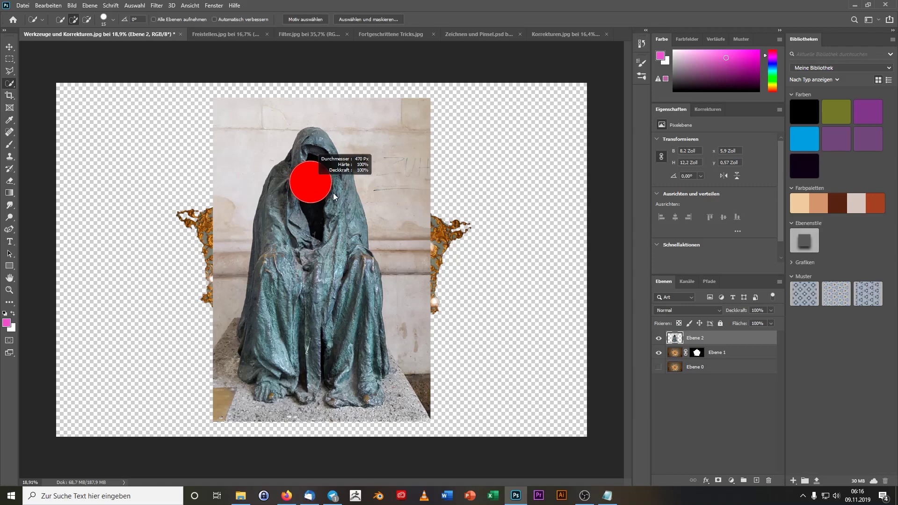
{"action": "left_click_drag", "start_coordinate": [328, 194], "coordinate": [355, 367]}
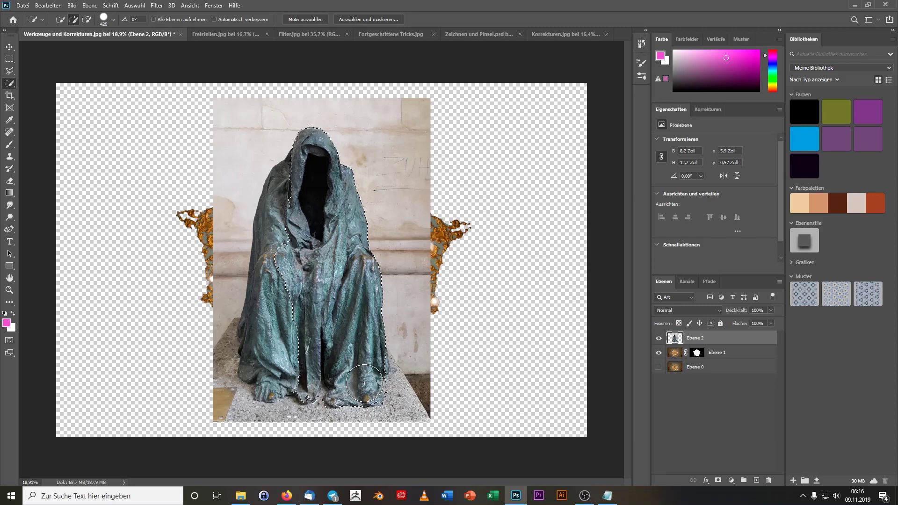
{"action": "mouse_move", "coordinate": [328, 361]}
{"action": "left_mouse_down"}
{"action": "mouse_move", "coordinate": [281, 375]}
{"action": "mouse_move", "coordinate": [328, 198]}
{"action": "mouse_move", "coordinate": [370, 368]}
{"action": "mouse_move", "coordinate": [381, 381]}
{"action": "left_mouse_up"}
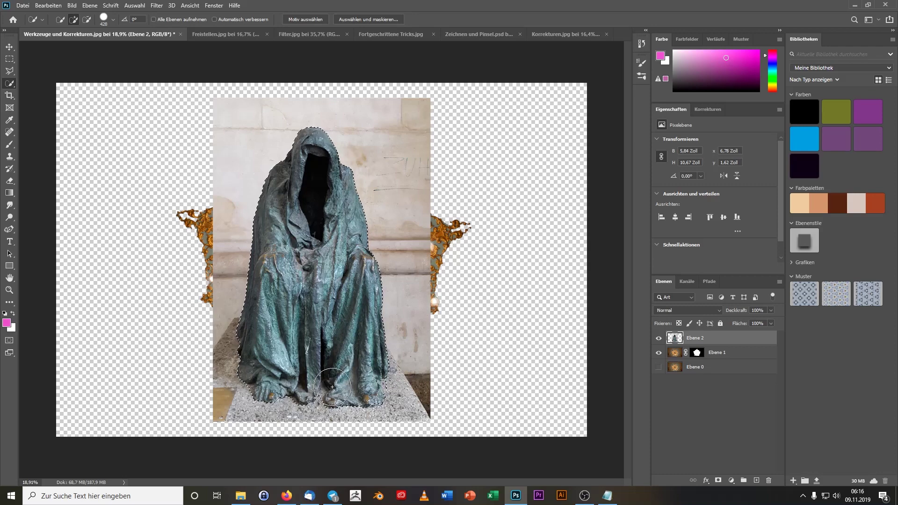
- Mask out the statue's background and move the cloaked figure to the left
{"action": "left_click", "coordinate": [719, 481]}
{"action": "left_click", "coordinate": [9, 46]}
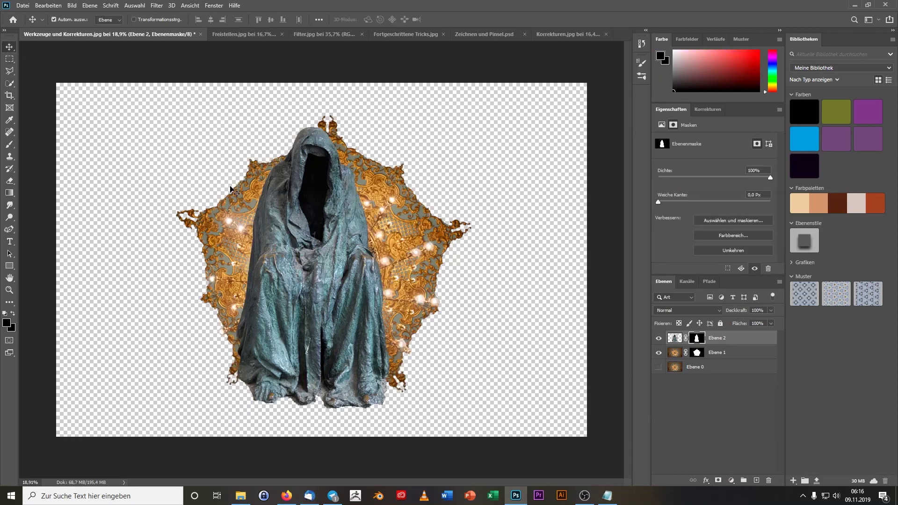
{"action": "mouse_move", "coordinate": [322, 262]}
{"action": "left_mouse_down"}
{"action": "mouse_move", "coordinate": [303, 238]}
{"action": "mouse_move", "coordinate": [184, 262]}
{"action": "left_mouse_up"}
- Disable the chandelier layer's mask to restore the ceiling, and move the figure to the right
{"action": "left_click", "coordinate": [699, 354]}
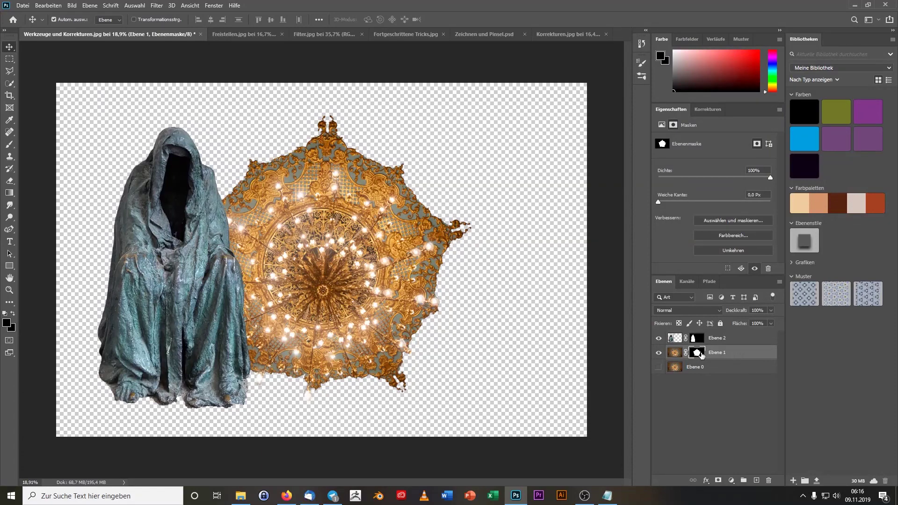
{"action": "right_click", "coordinate": [702, 355]}
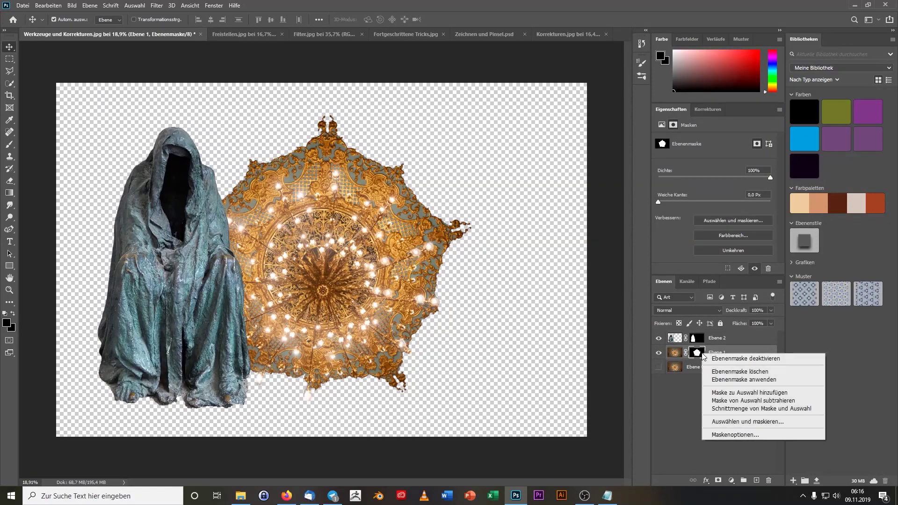
{"action": "left_click", "coordinate": [753, 359]}
{"action": "left_click_drag", "start_coordinate": [193, 282], "coordinate": [519, 303]}
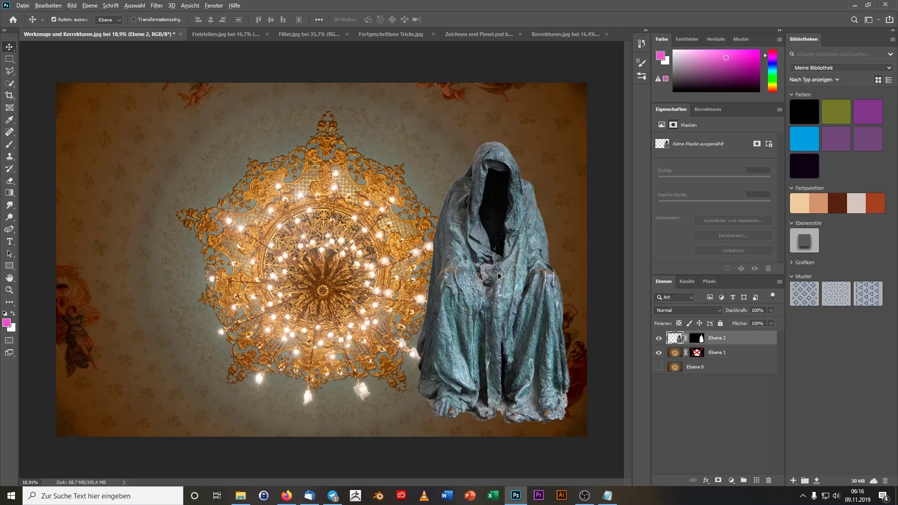
- Alt-drag a copy of the figure left and scale it down to a small figure at bottom-left
{"action": "left_click_drag", "start_coordinate": [499, 276], "coordinate": [171, 272]}
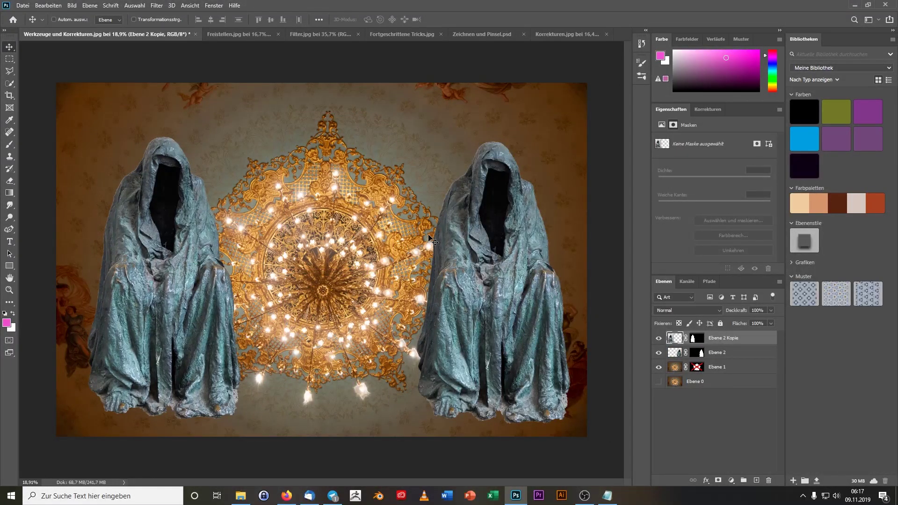
{"action": "key", "text": "ctrl+t"}
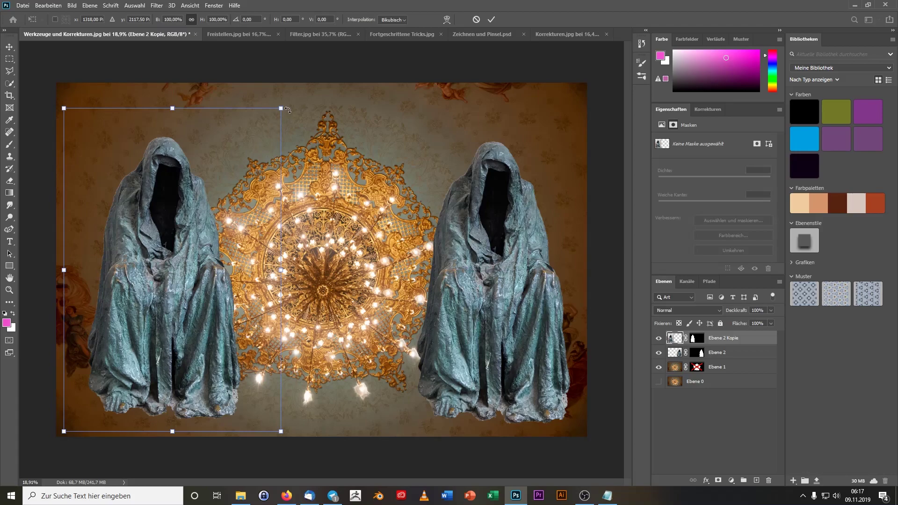
{"action": "left_click_drag", "start_coordinate": [287, 110], "coordinate": [167, 288]}
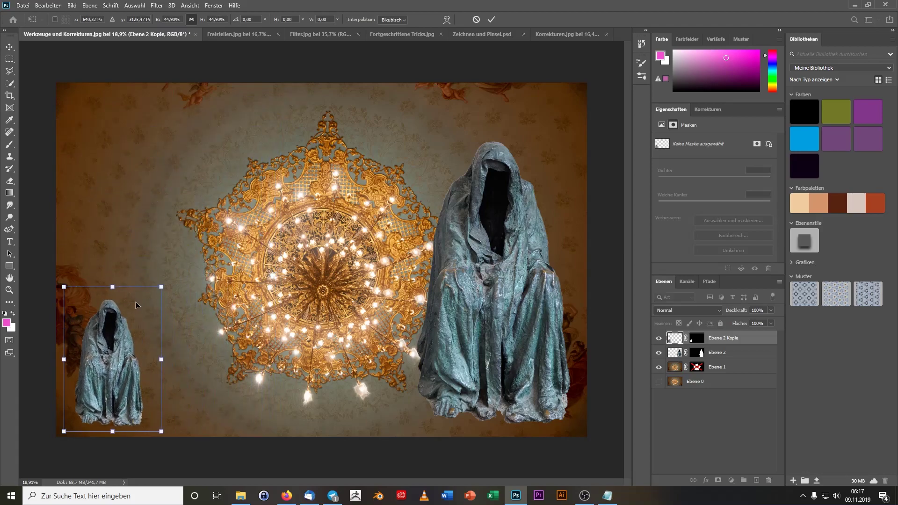
{"action": "key", "text": "Return"}
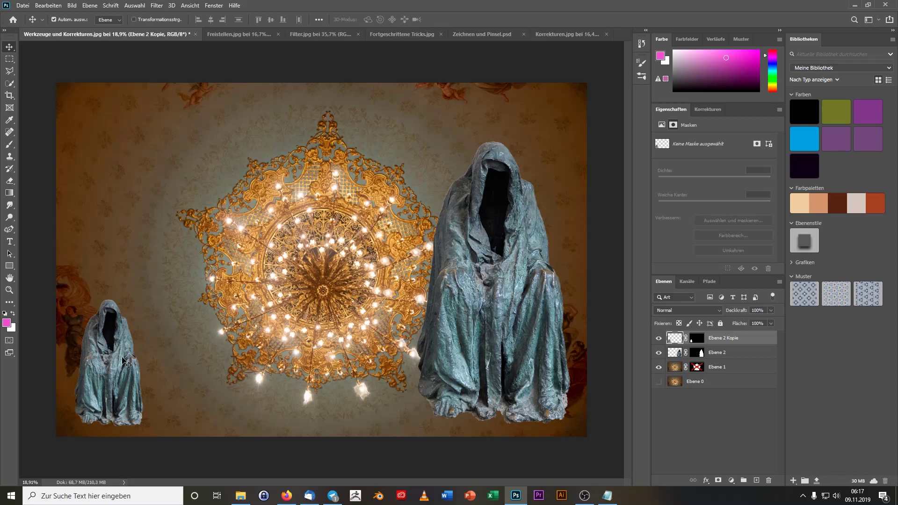
- Duplicate the small figure to the right and scale it up in front of the chandelier
{"action": "left_click_drag", "start_coordinate": [118, 362], "coordinate": [227, 363]}
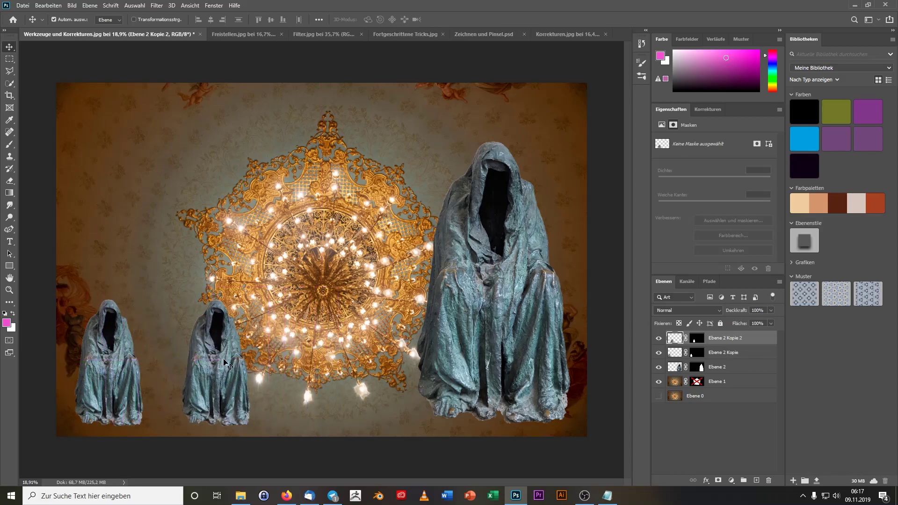
{"action": "key", "text": "ctrl+t"}
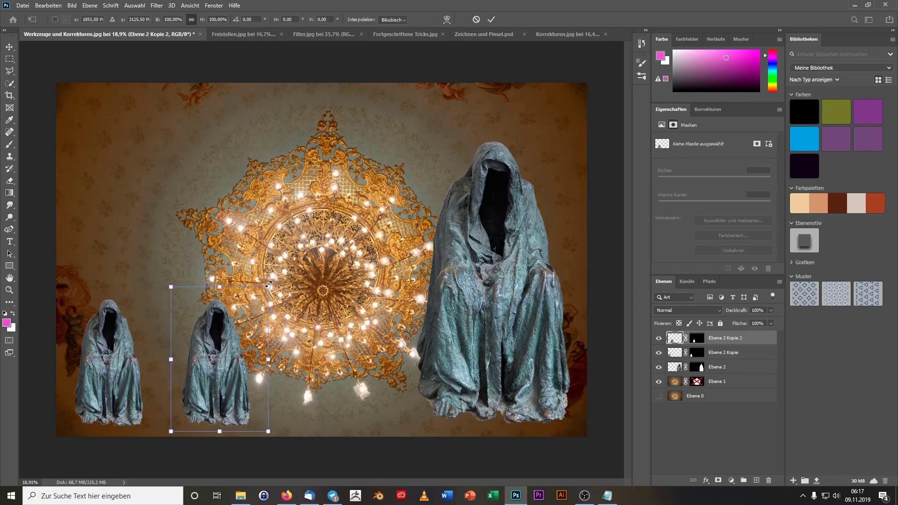
{"action": "left_click_drag", "start_coordinate": [269, 285], "coordinate": [379, 122]}
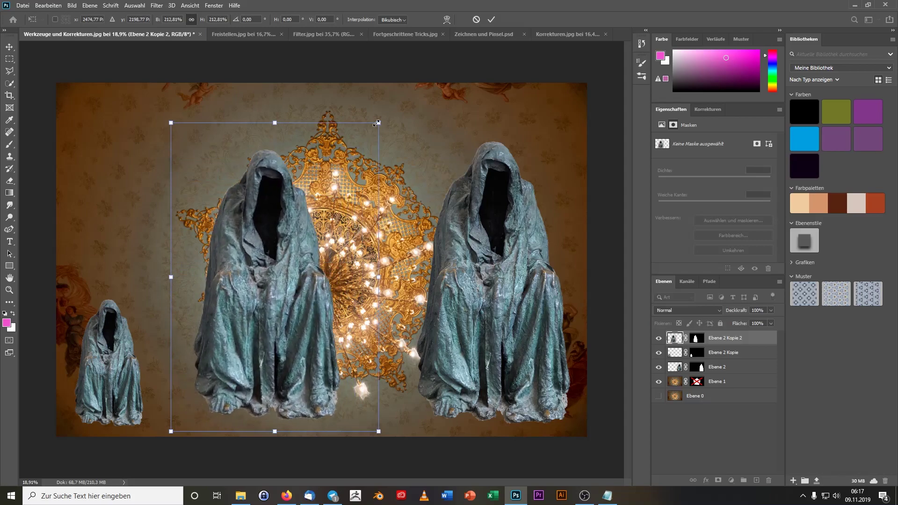
{"action": "left_click_drag", "start_coordinate": [378, 122], "coordinate": [391, 94]}
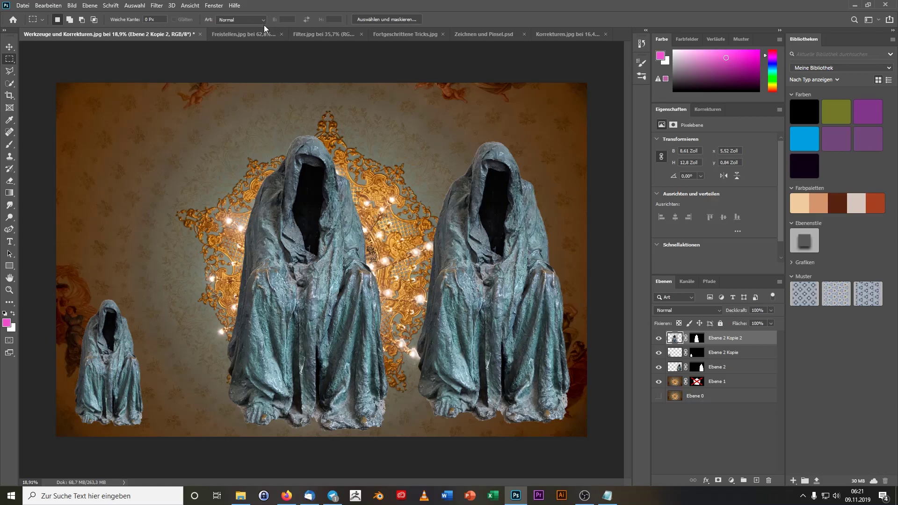
- Switch to Freistellen.jpg and choose the Magic Wand tool
{"action": "left_click", "coordinate": [238, 35]}
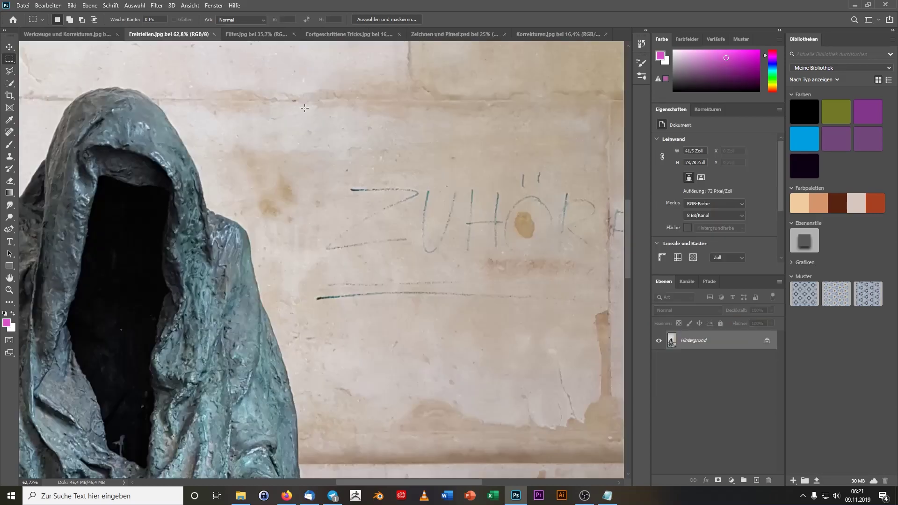
{"action": "left_click", "coordinate": [10, 84]}
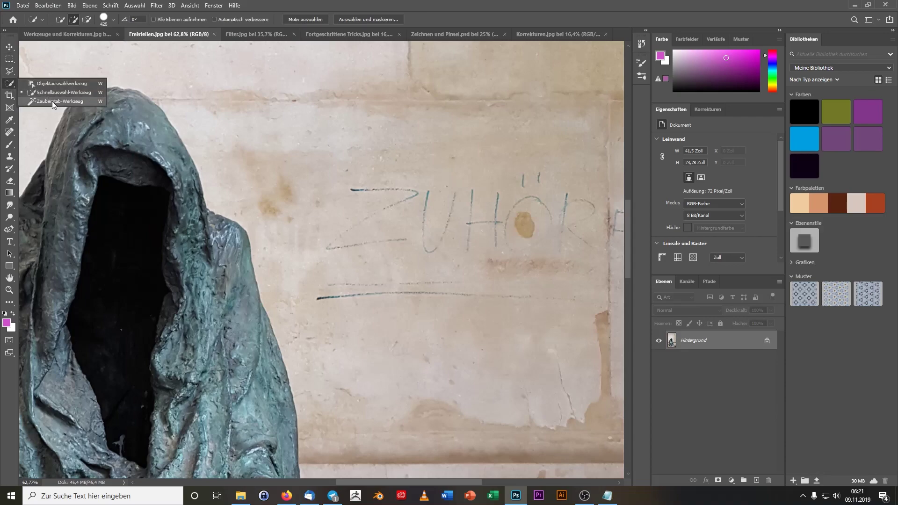
{"action": "left_click", "coordinate": [156, 29]}
{"action": "left_click", "coordinate": [9, 84]}
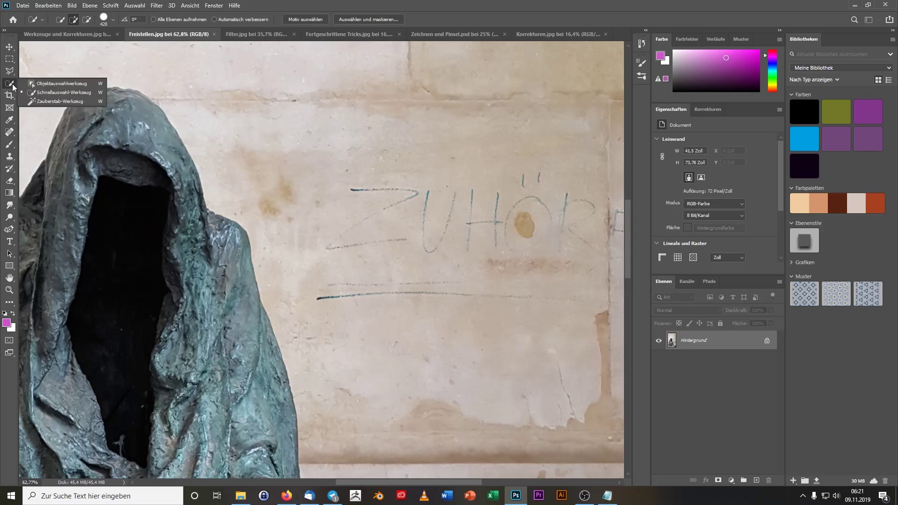
{"action": "left_click", "coordinate": [48, 100]}
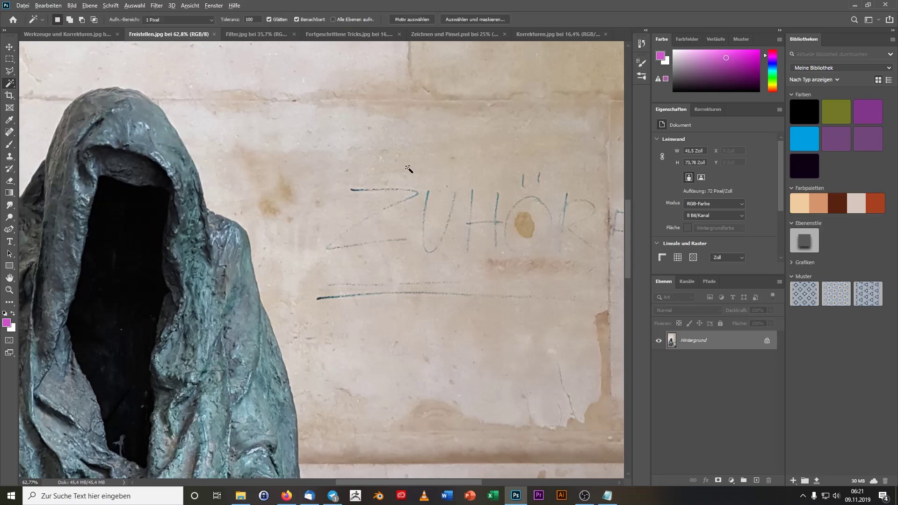
{"action": "scroll", "coordinate": [408, 169], "scroll_direction": "down", "scroll_amount": 3}
{"action": "scroll", "coordinate": [367, 175], "scroll_direction": "down", "scroll_amount": 2}
{"action": "scroll", "coordinate": [356, 180], "scroll_direction": "down", "scroll_amount": 1}
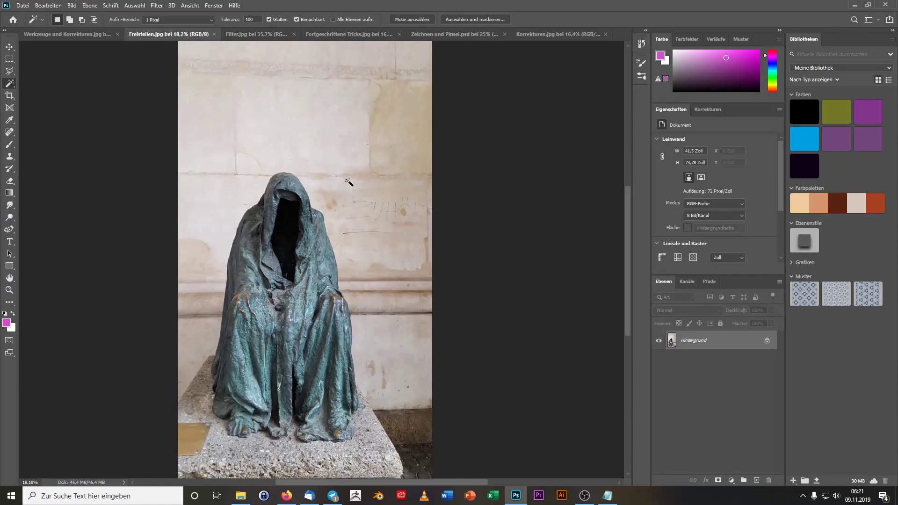
{"action": "scroll", "coordinate": [349, 182], "scroll_direction": "up", "scroll_amount": 1}
{"action": "type", "text": "50"}
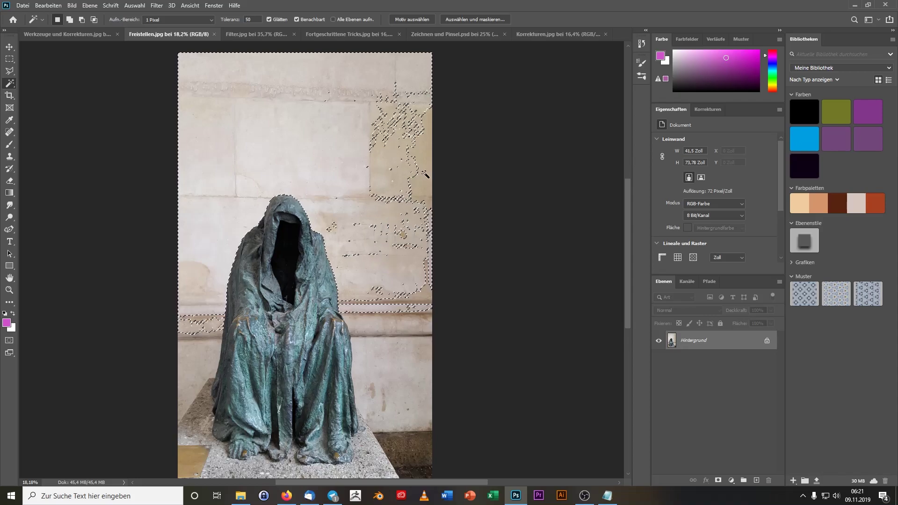
- Shift-click with the Magic Wand to add the wall patches, lower wall and pedestal to the selection
{"action": "key", "text": "shift"}
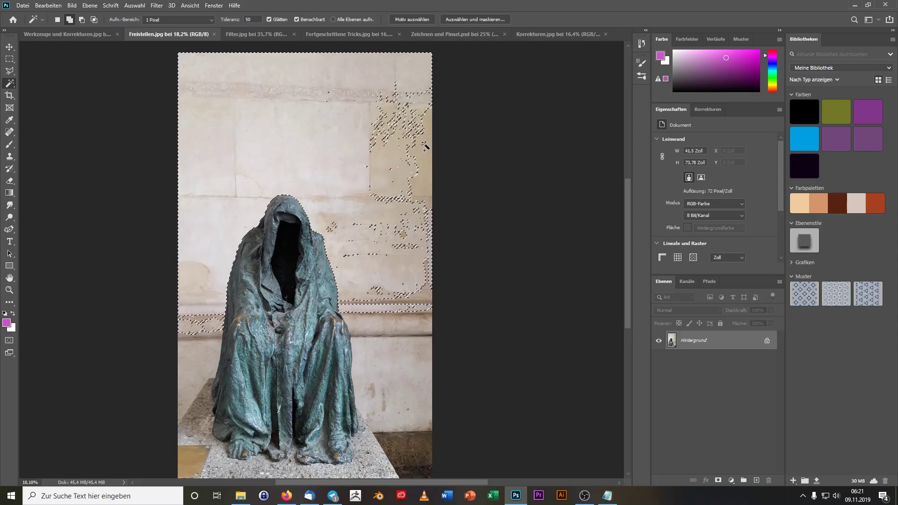
{"action": "left_click", "coordinate": [424, 146]}
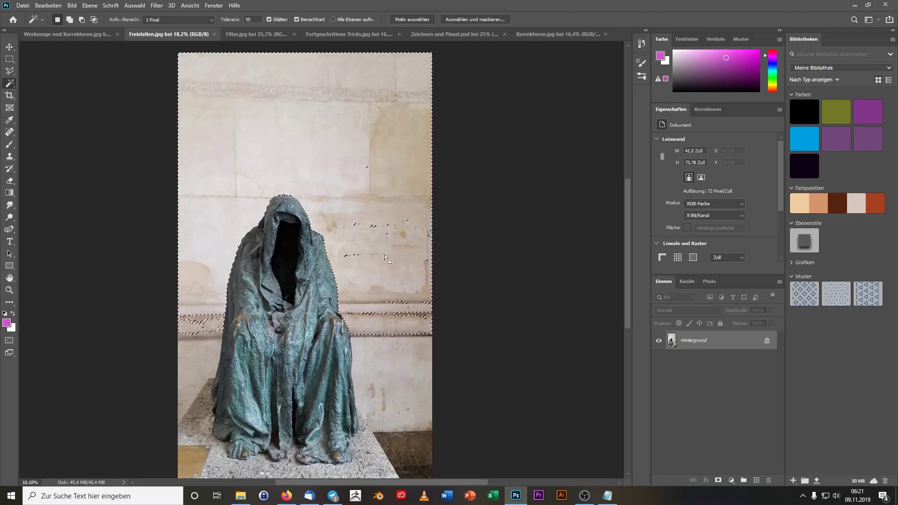
{"action": "left_click", "coordinate": [400, 380], "text": "shift"}
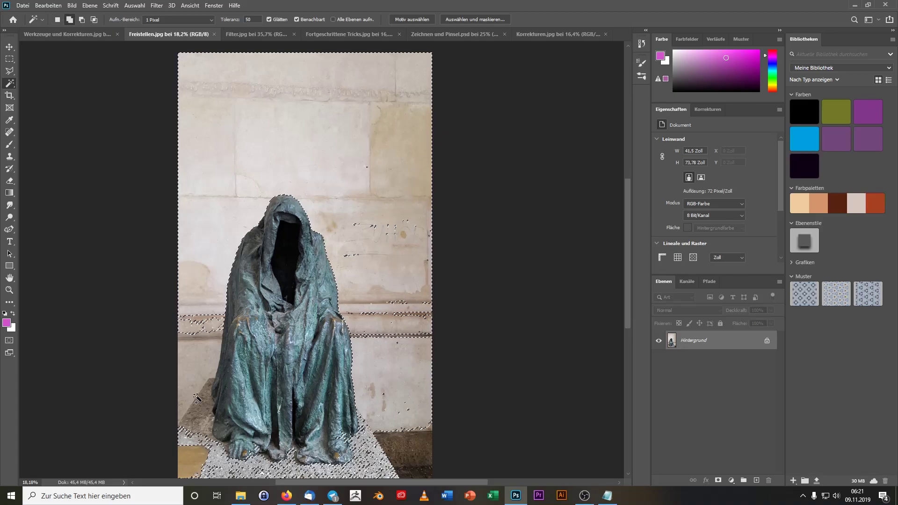
{"action": "left_click", "coordinate": [185, 390], "text": "shift"}
{"action": "left_click", "coordinate": [197, 406], "text": "shift"}
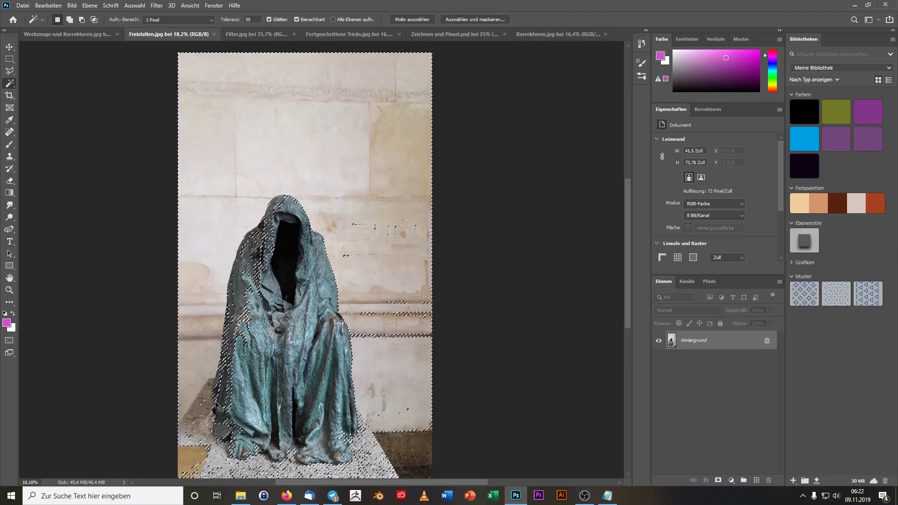
{"action": "left_click", "coordinate": [217, 403], "text": "shift"}
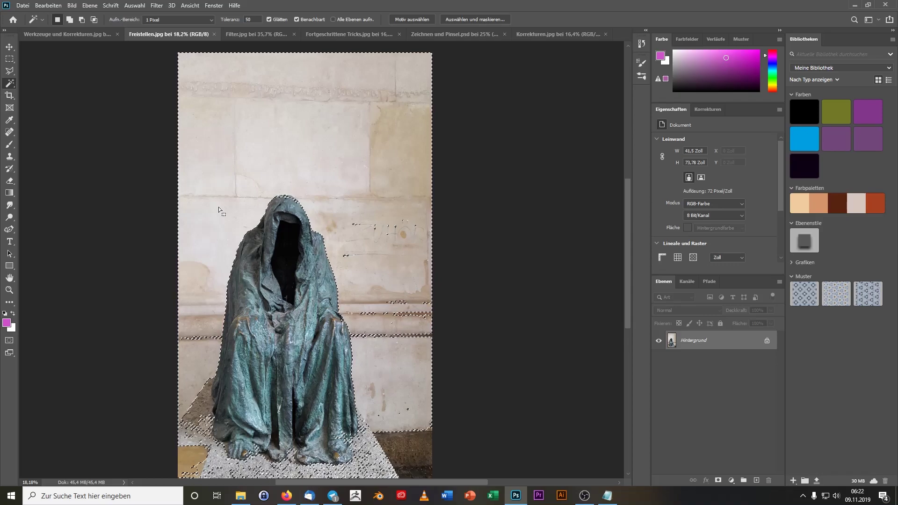
- Refine the selection along the hood's top with a smaller Quick Selection brush
{"action": "right_click", "coordinate": [6, 83]}
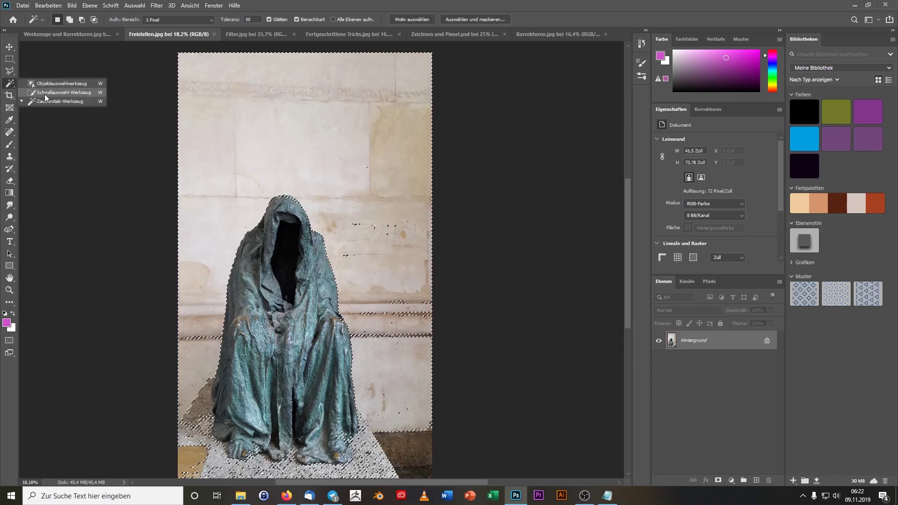
{"action": "left_click", "coordinate": [68, 94]}
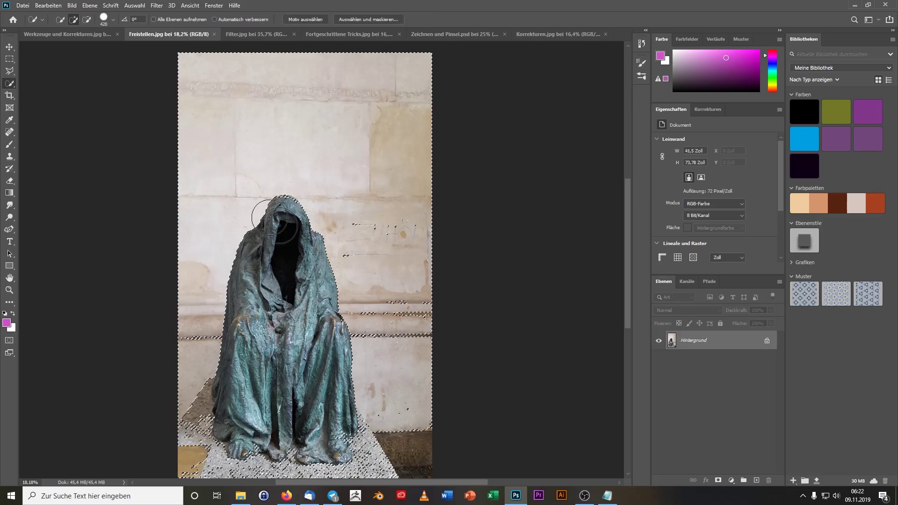
{"action": "scroll", "coordinate": [261, 228], "scroll_direction": "up", "scroll_amount": 2}
{"action": "scroll", "coordinate": [245, 201], "scroll_direction": "up", "scroll_amount": 2}
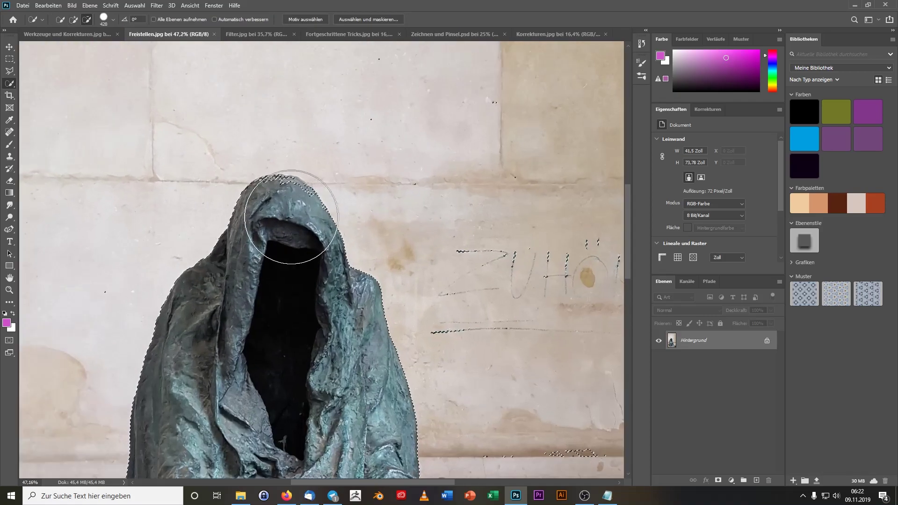
{"action": "scroll", "coordinate": [285, 234], "scroll_direction": "up", "scroll_amount": 2}
{"action": "left_click_drag", "start_coordinate": [303, 247], "coordinate": [229, 223]}
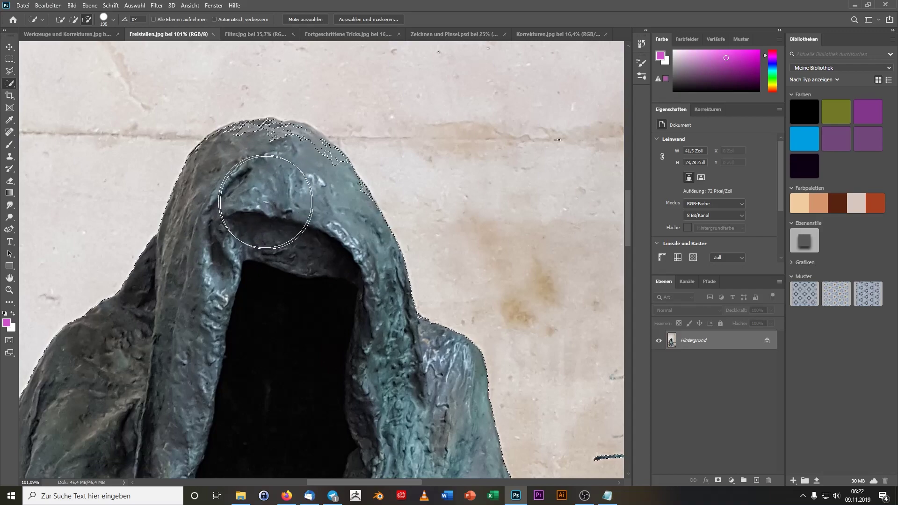
{"action": "left_click_drag", "start_coordinate": [243, 168], "coordinate": [279, 167]}
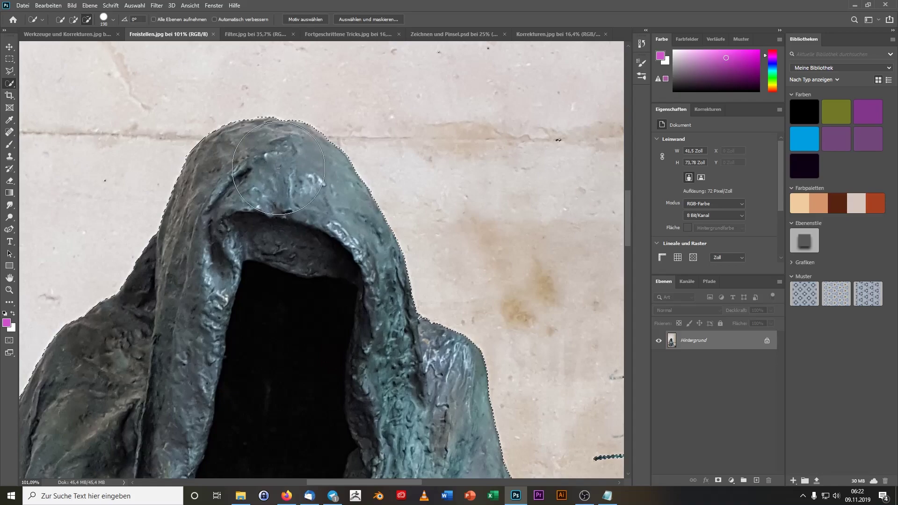
{"action": "scroll", "coordinate": [382, 385], "scroll_direction": "down", "scroll_amount": 3}
{"action": "scroll", "coordinate": [398, 397], "scroll_direction": "down", "scroll_amount": 3}
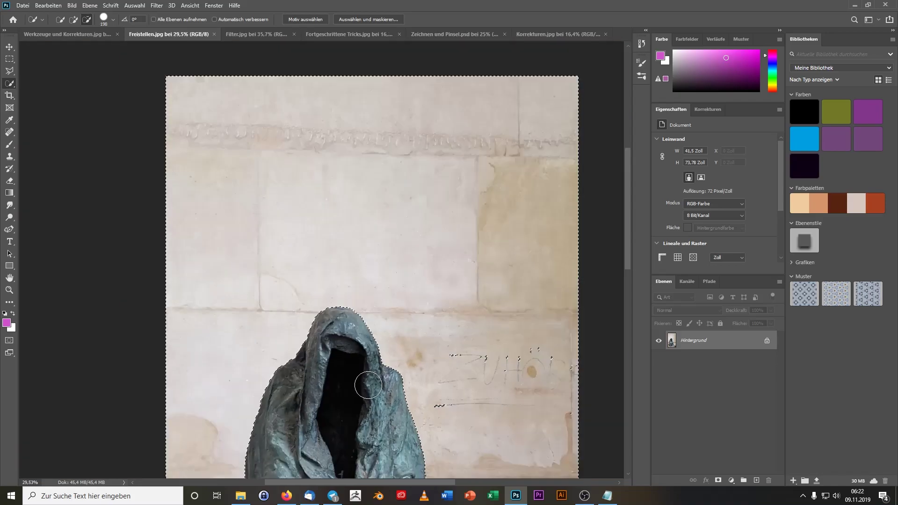
{"action": "scroll", "coordinate": [411, 407], "scroll_direction": "down", "scroll_amount": 2}
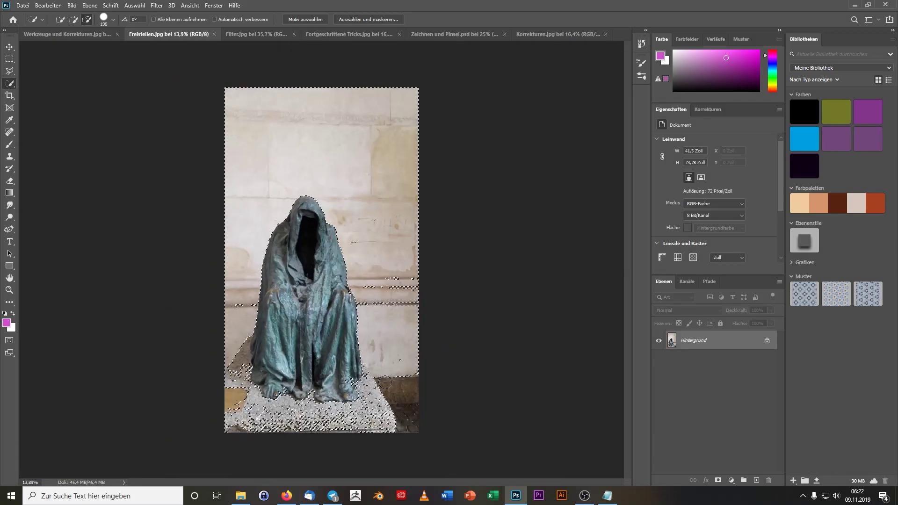
- Add a layer mask, invert it with Ctrl+I to isolate the statue, then switch to Fortgeschrittene Tricks.jpg
{"action": "left_click", "coordinate": [719, 481]}
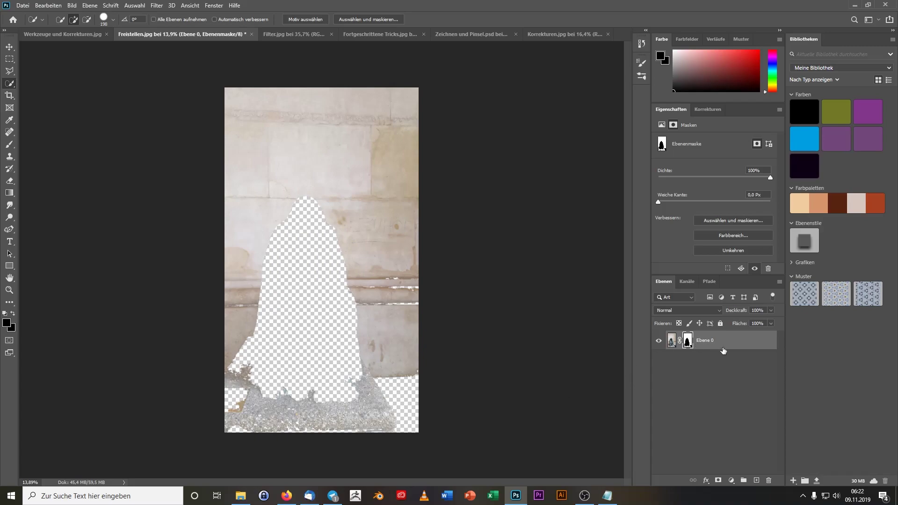
{"action": "key", "text": "ctrl+i"}
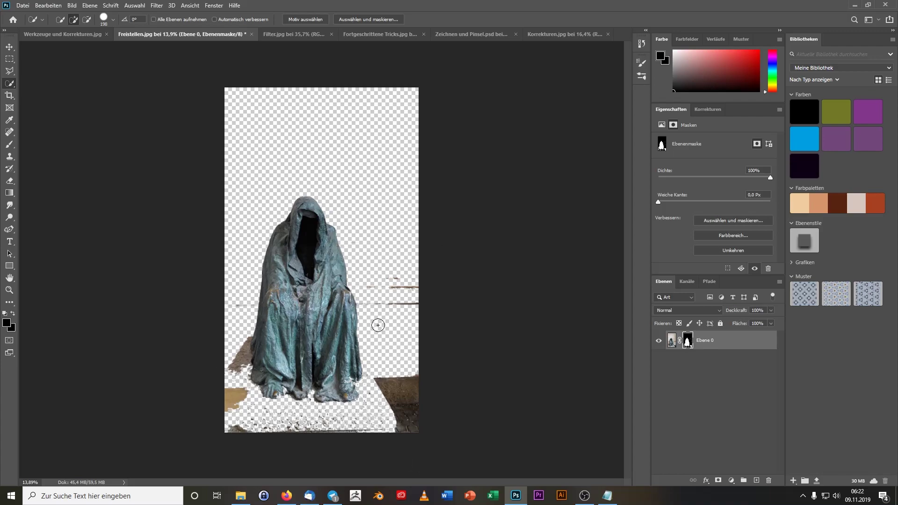
{"action": "left_click", "coordinate": [9, 47]}
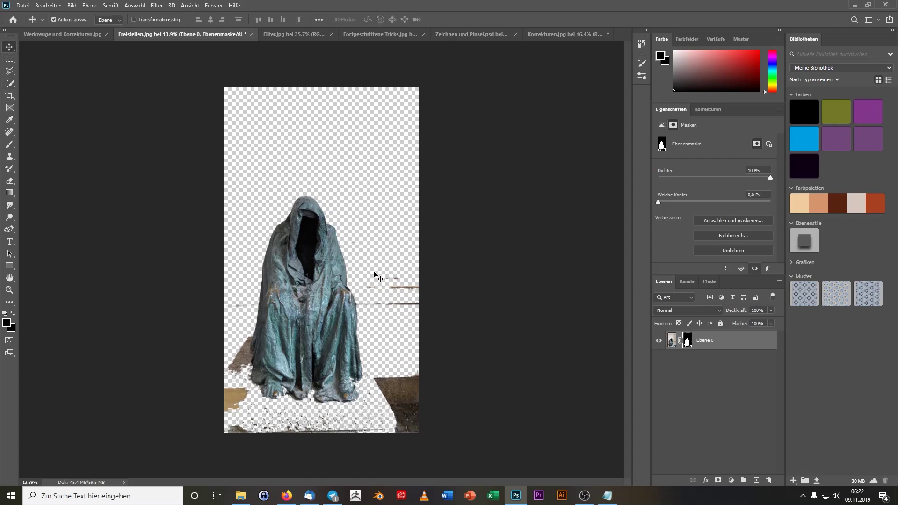
{"action": "left_click", "coordinate": [376, 34]}
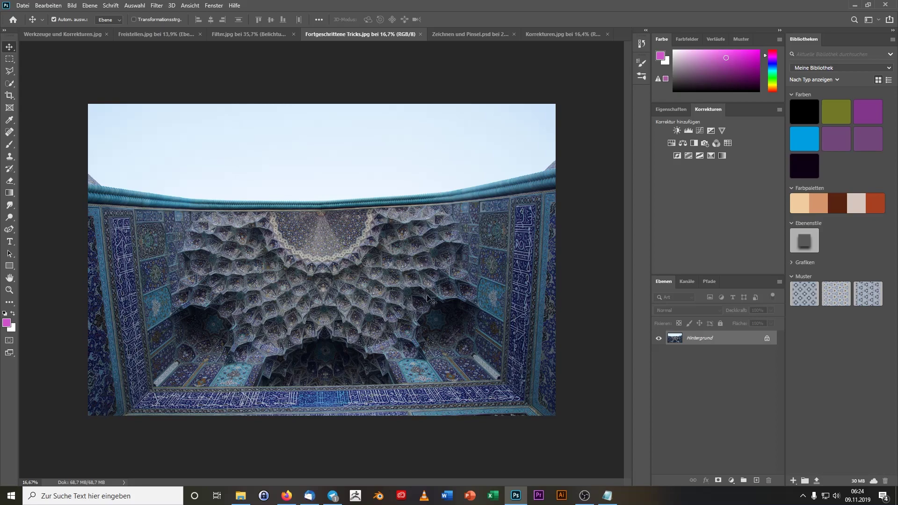
- Duplicate the ceiling image onto a new layer with Ctrl+J and open the Bearbeiten menu
{"action": "key", "text": "ctrl+j"}
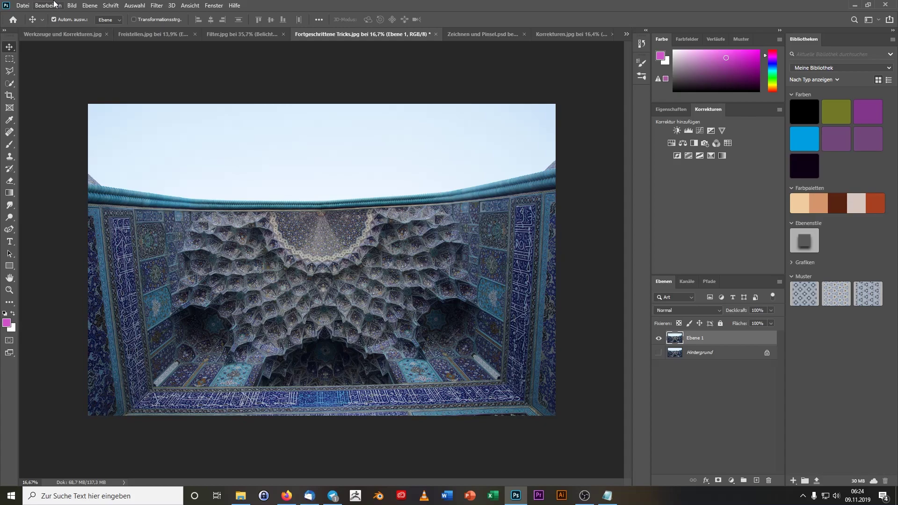
{"action": "left_click", "coordinate": [55, 5]}
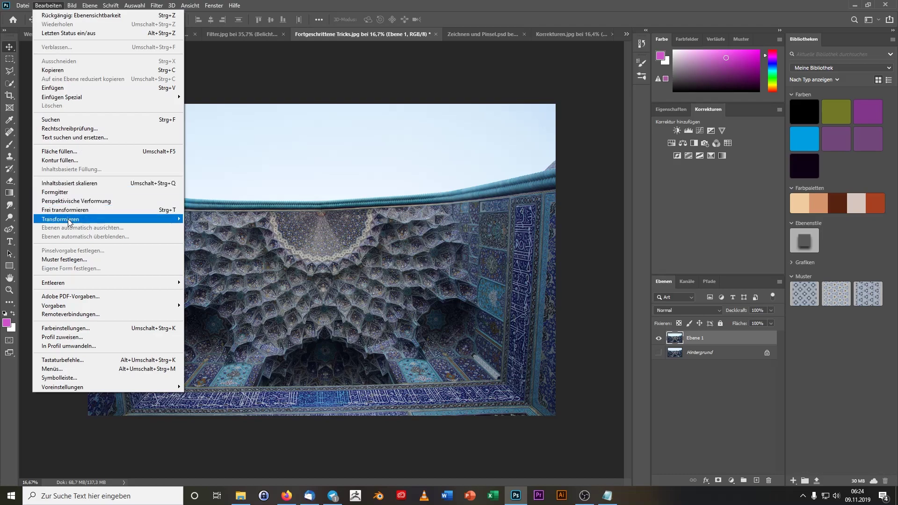
{"action": "mouse_move", "coordinate": [84, 219]}
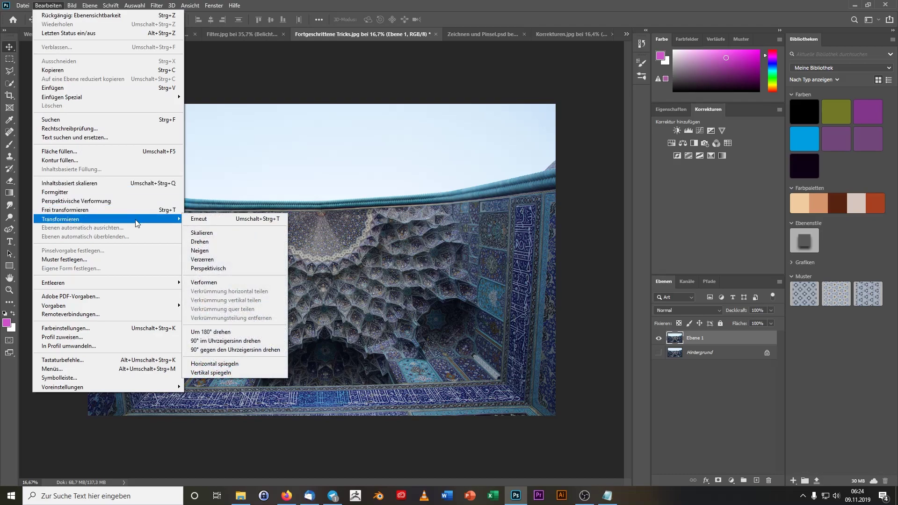
- Distort all four corners of the duplicated ceiling layer to straighten its walls, then commit
{"action": "left_click", "coordinate": [207, 260]}
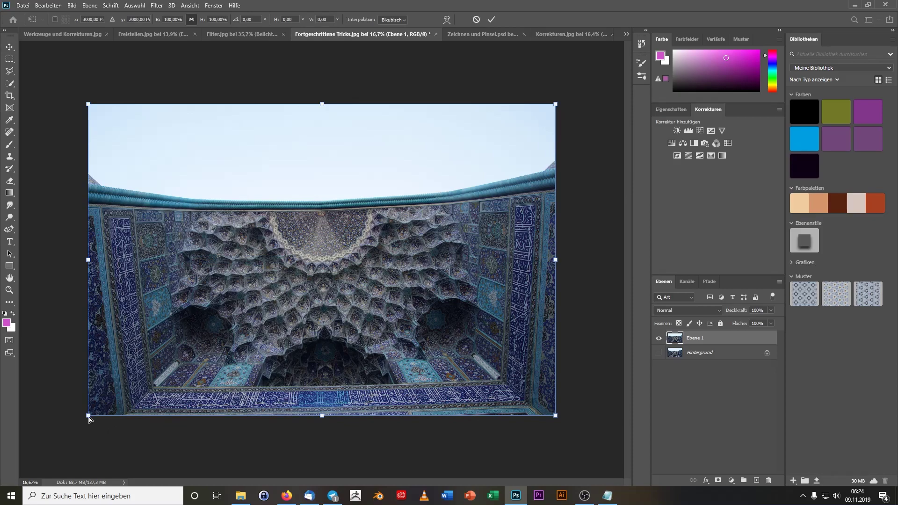
{"action": "left_click_drag", "start_coordinate": [89, 417], "coordinate": [70, 421]}
{"action": "left_click_drag", "start_coordinate": [68, 416], "coordinate": [63, 399]}
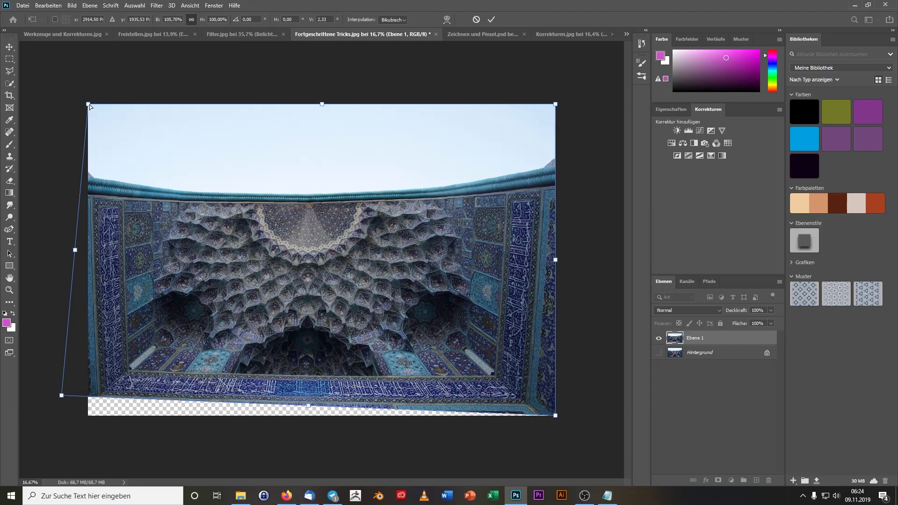
{"action": "left_click_drag", "start_coordinate": [88, 104], "coordinate": [97, 90]}
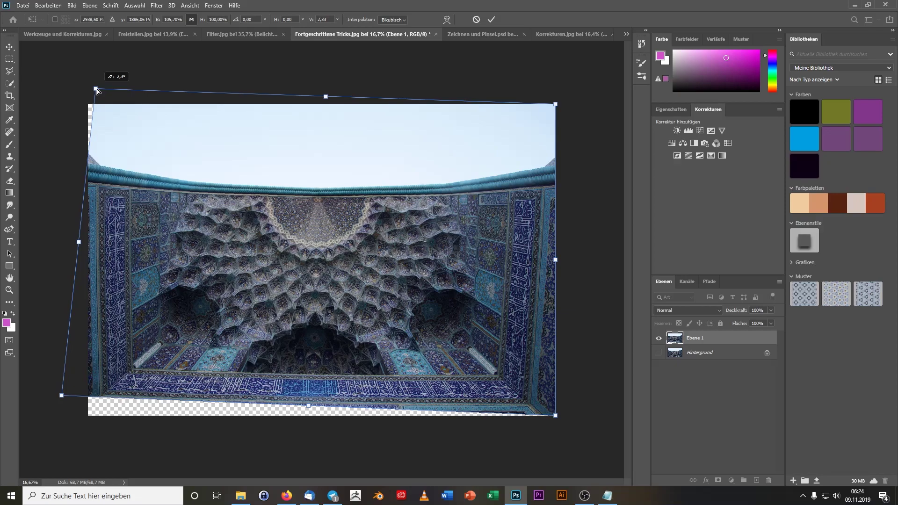
{"action": "left_click_drag", "start_coordinate": [97, 91], "coordinate": [97, 90]}
{"action": "mouse_move", "coordinate": [555, 420]}
{"action": "left_mouse_down"}
{"action": "mouse_move", "coordinate": [572, 394]}
{"action": "mouse_move", "coordinate": [585, 403]}
{"action": "left_mouse_up"}
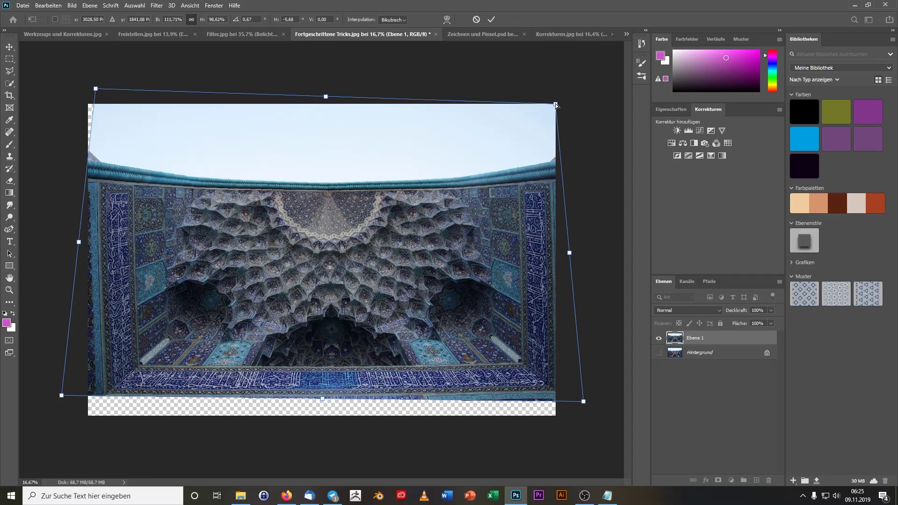
{"action": "left_click_drag", "start_coordinate": [557, 104], "coordinate": [565, 97]}
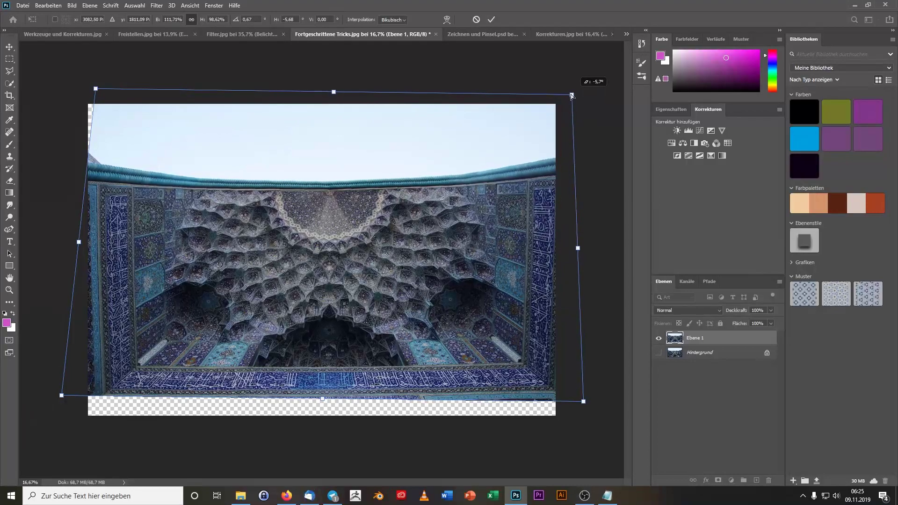
{"action": "left_click_drag", "start_coordinate": [565, 97], "coordinate": [551, 97]}
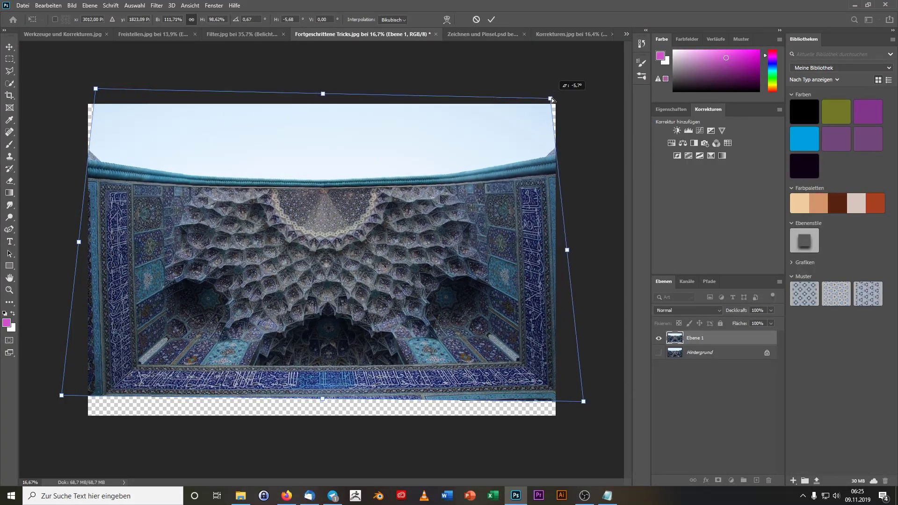
{"action": "left_click_drag", "start_coordinate": [583, 402], "coordinate": [576, 406]}
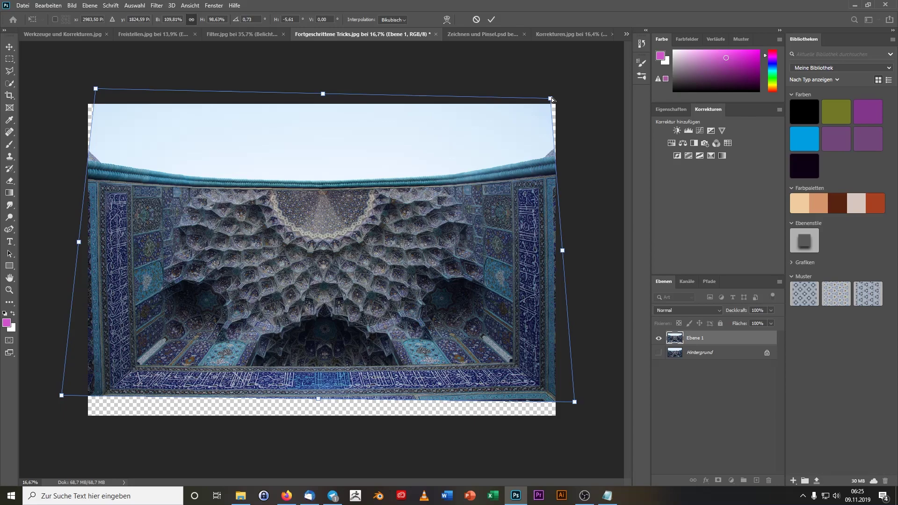
{"action": "left_click_drag", "start_coordinate": [552, 99], "coordinate": [565, 95]}
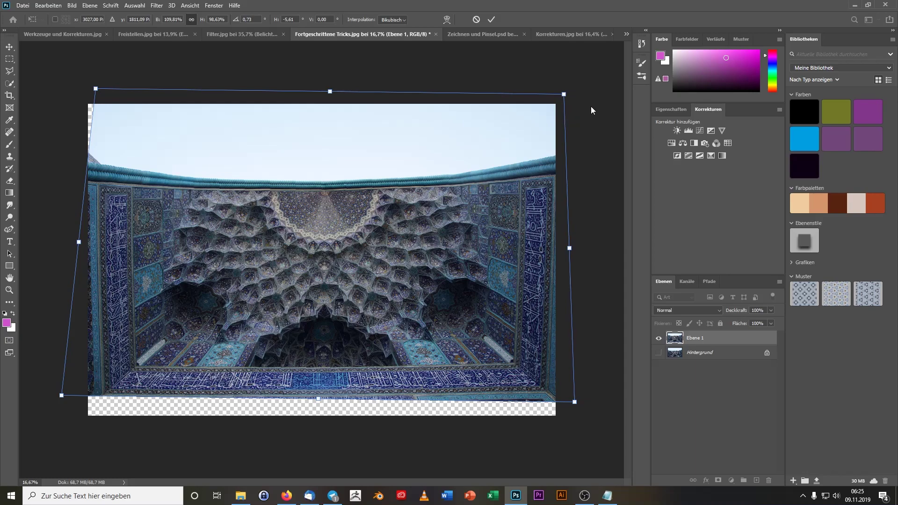
{"action": "key", "text": "Return"}
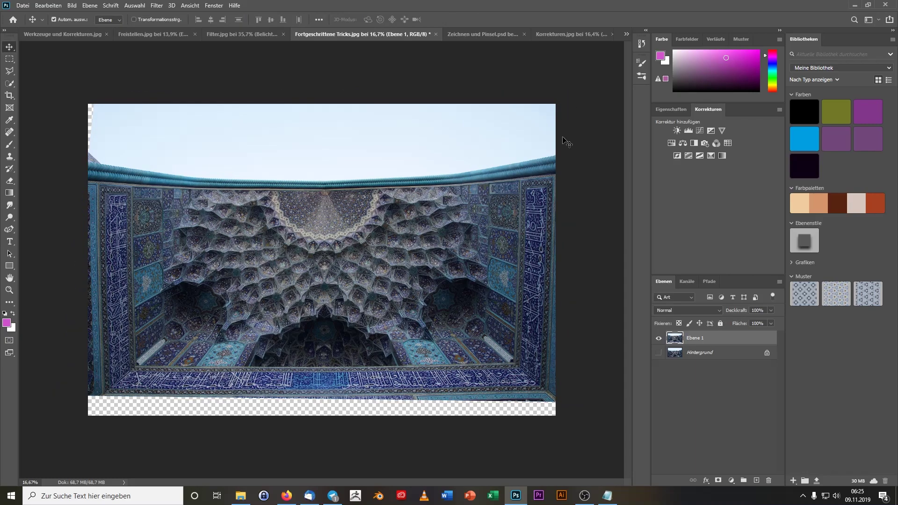
- Select the sky above the mosque ceiling with the Rectangular Marquee and delete it
{"action": "left_click", "coordinate": [9, 59]}
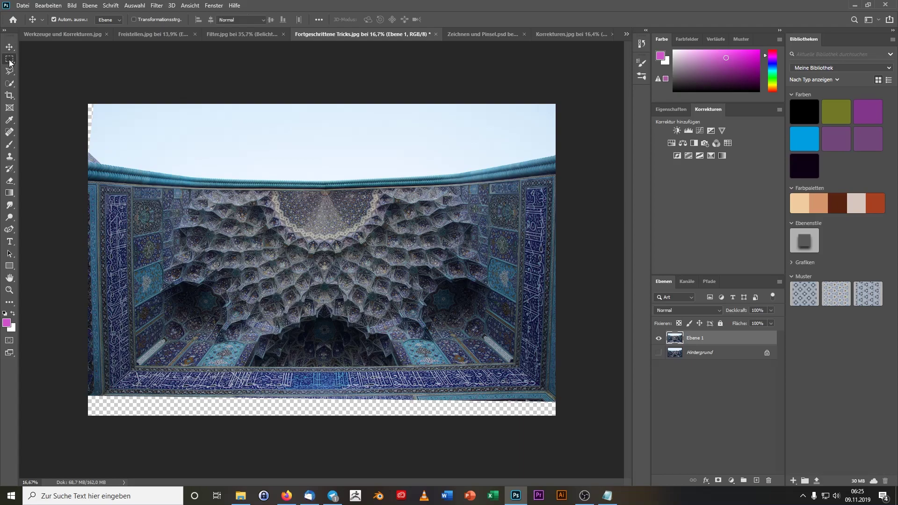
{"action": "left_click_drag", "start_coordinate": [89, 104], "coordinate": [610, 190]}
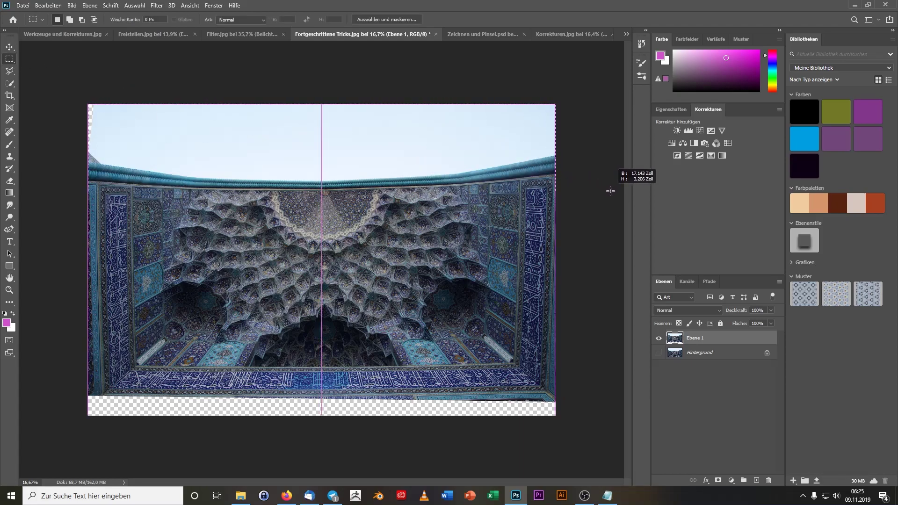
{"action": "left_click_drag", "start_coordinate": [610, 190], "coordinate": [611, 190]}
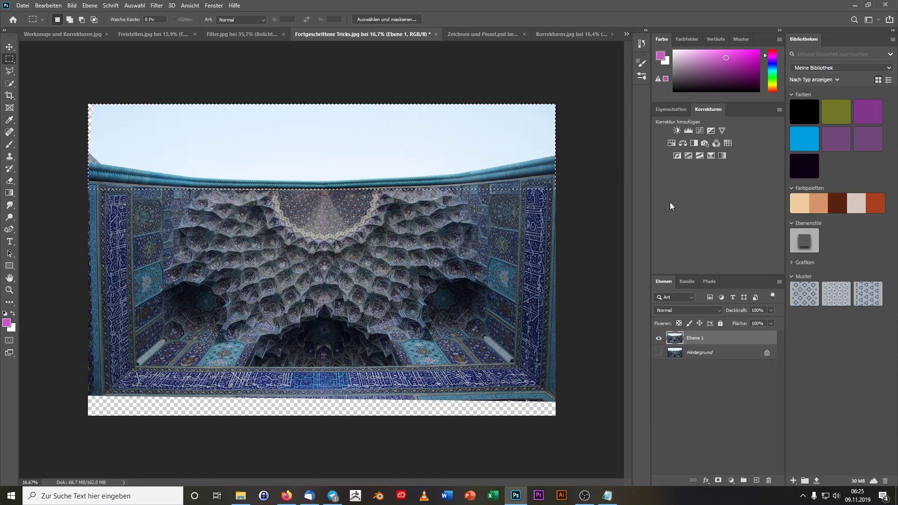
{"action": "key", "text": "Delete"}
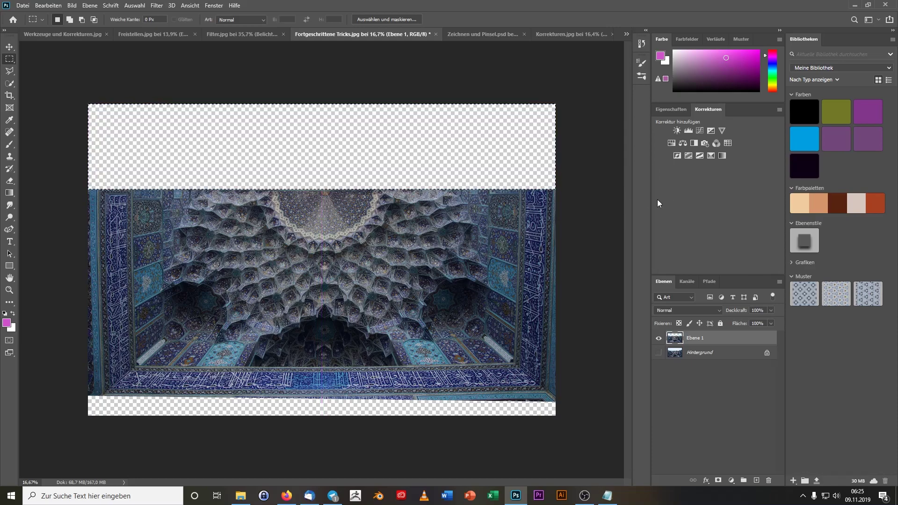
{"action": "key", "text": "ctrl+d"}
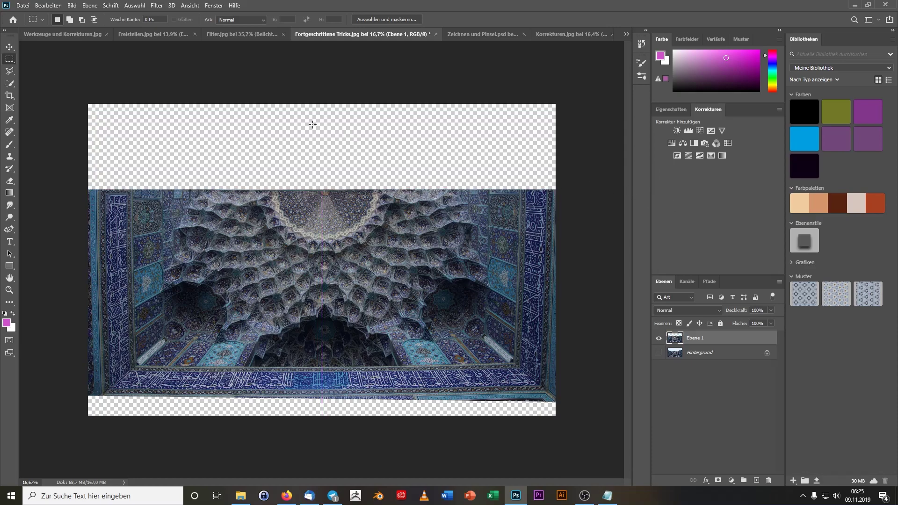
- Test a very large magenta brush over the upper-right area, then undo it
{"action": "mouse_move", "coordinate": [259, 129]}
{"action": "left_mouse_down"}
{"action": "mouse_move", "coordinate": [518, 256]}
{"action": "mouse_move", "coordinate": [556, 259]}
{"action": "left_mouse_up"}
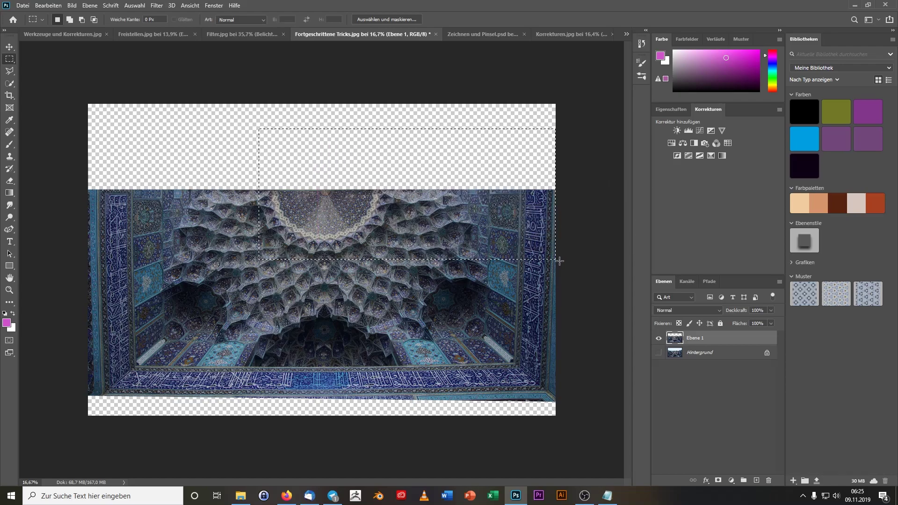
{"action": "left_click", "coordinate": [9, 144]}
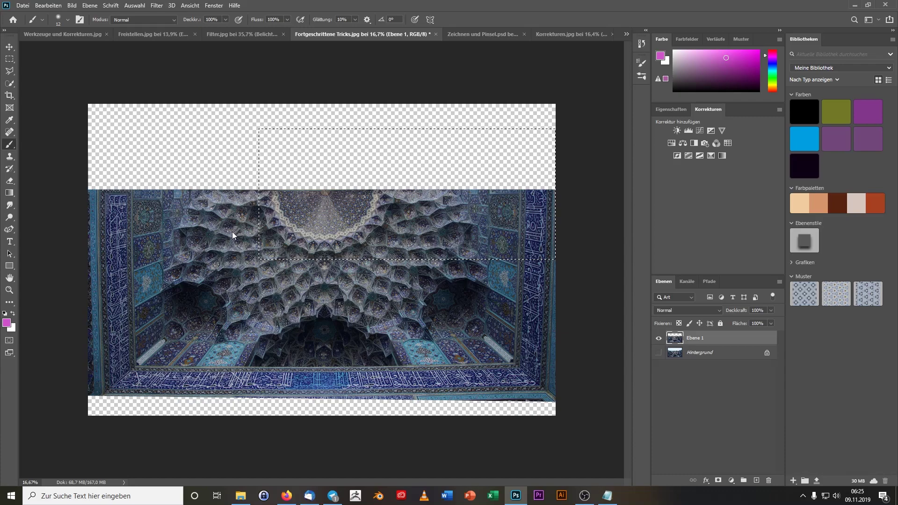
{"action": "mouse_move", "coordinate": [232, 235]}
{"action": "left_mouse_down"}
{"action": "mouse_move", "coordinate": [286, 263]}
{"action": "mouse_move", "coordinate": [501, 290]}
{"action": "mouse_move", "coordinate": [308, 278]}
{"action": "left_mouse_up"}
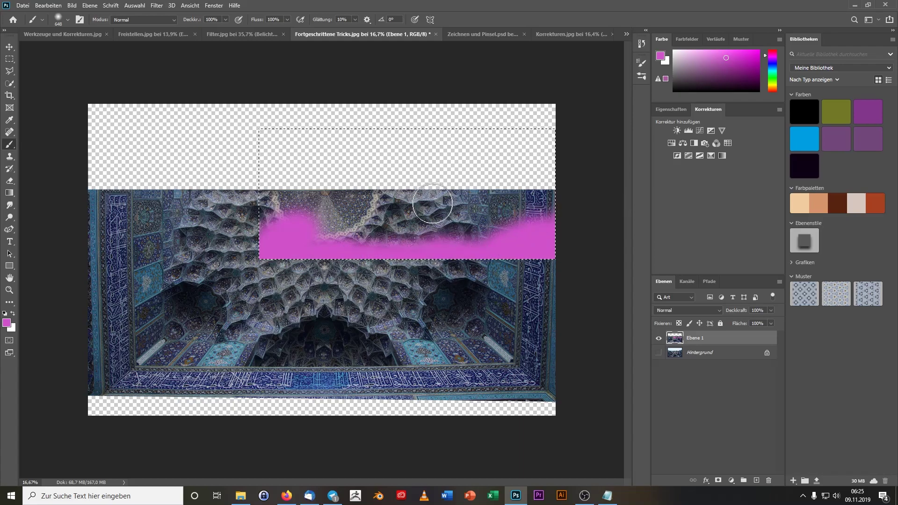
{"action": "mouse_move", "coordinate": [432, 204]}
{"action": "left_mouse_down"}
{"action": "mouse_move", "coordinate": [586, 130]}
{"action": "mouse_move", "coordinate": [461, 70]}
{"action": "mouse_move", "coordinate": [150, 171]}
{"action": "left_mouse_up"}
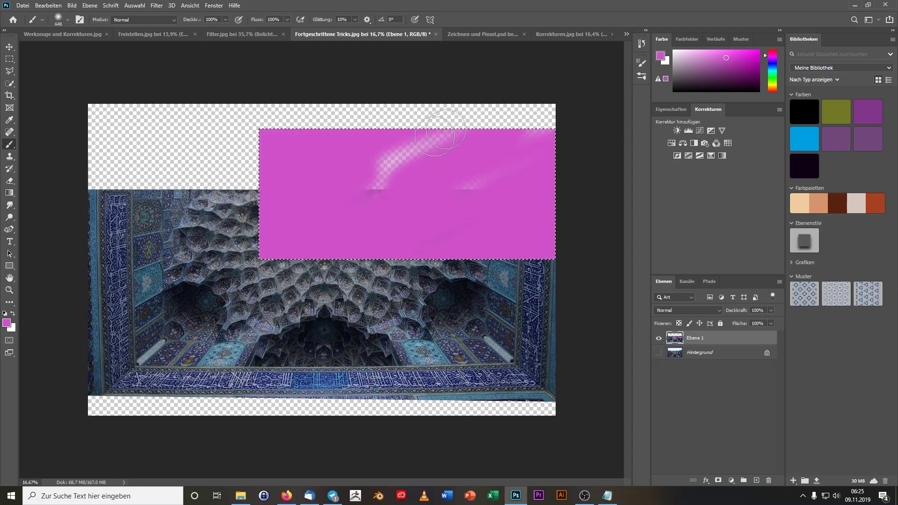
{"action": "left_click_drag", "start_coordinate": [440, 135], "coordinate": [334, 225]}
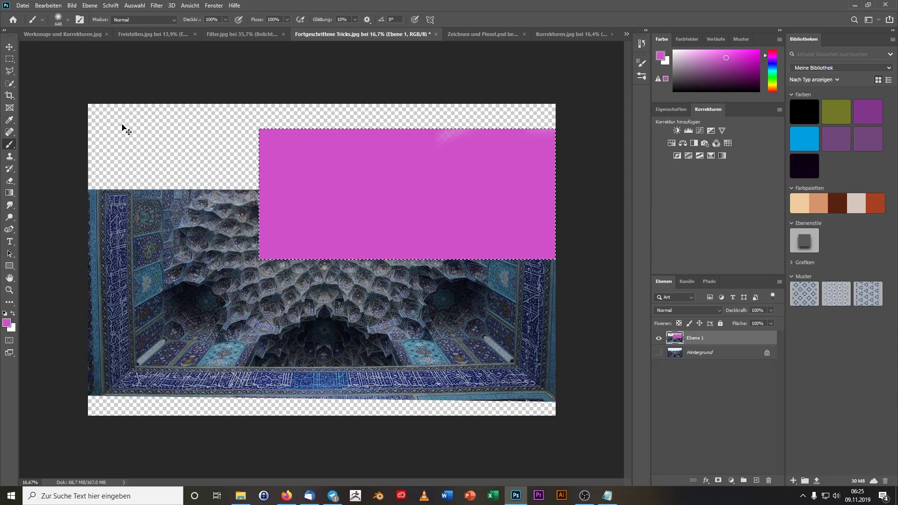
{"action": "key", "text": "ctrl+z"}
{"action": "key", "text": "ctrl+z"}
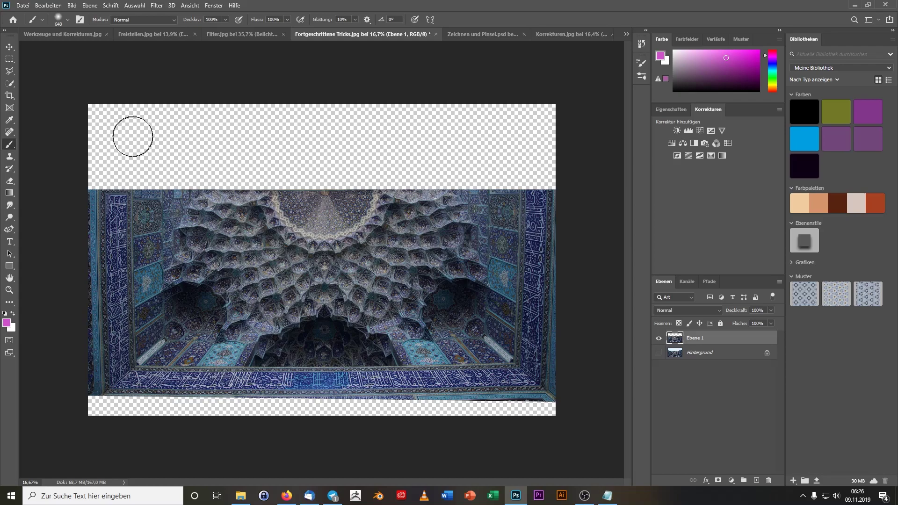
- Delete the strip along the photo's bottom, then undo it and deselect
{"action": "left_click", "coordinate": [9, 59]}
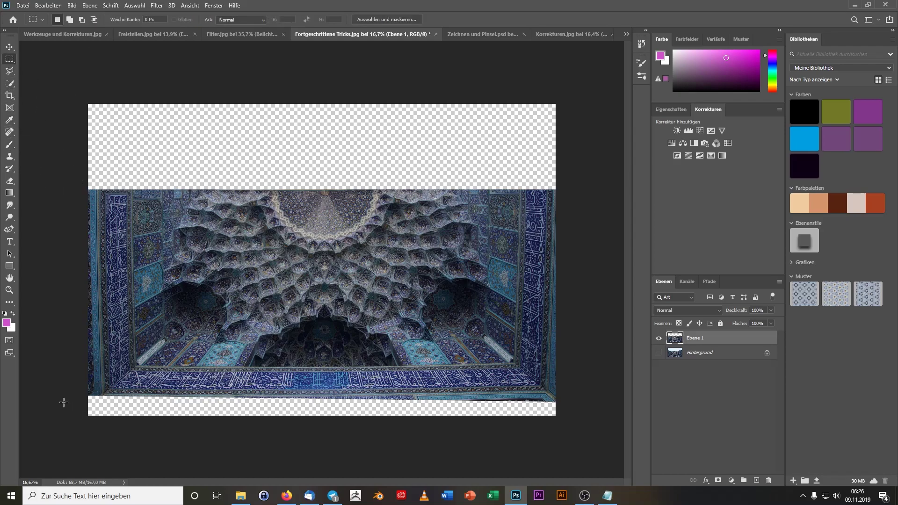
{"action": "left_click_drag", "start_coordinate": [71, 418], "coordinate": [635, 391]}
{"action": "key", "text": "Delete"}
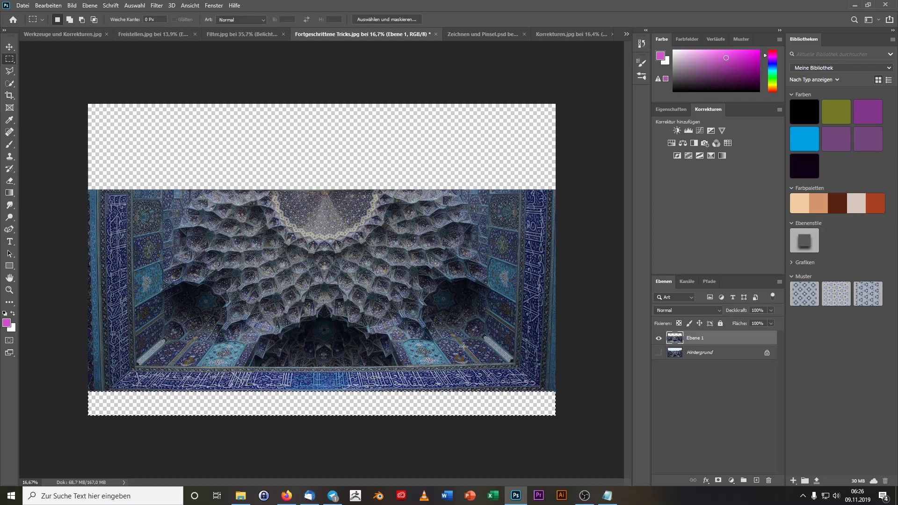
{"action": "key", "text": "ctrl+z"}
{"action": "key", "text": "ctrl+d"}
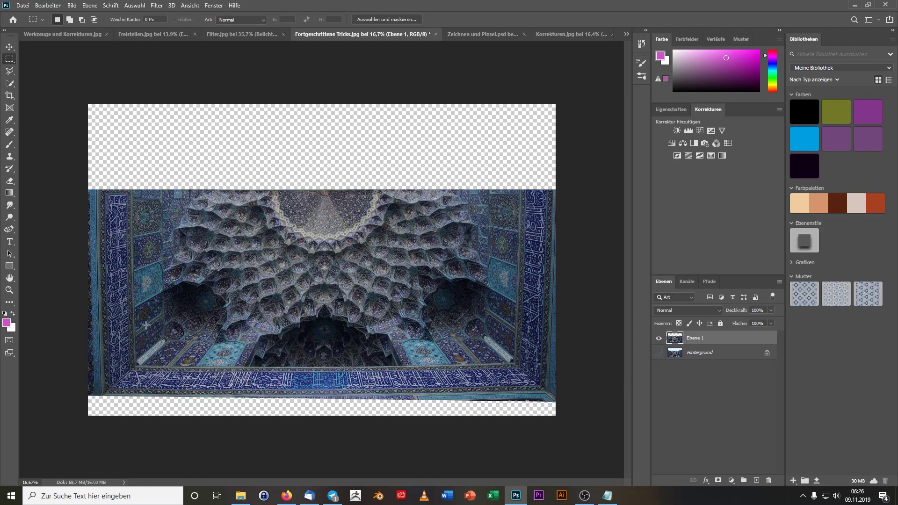
- Crop the bottom edge up to remove the transparent strip below the ceiling
{"action": "left_click", "coordinate": [9, 96]}
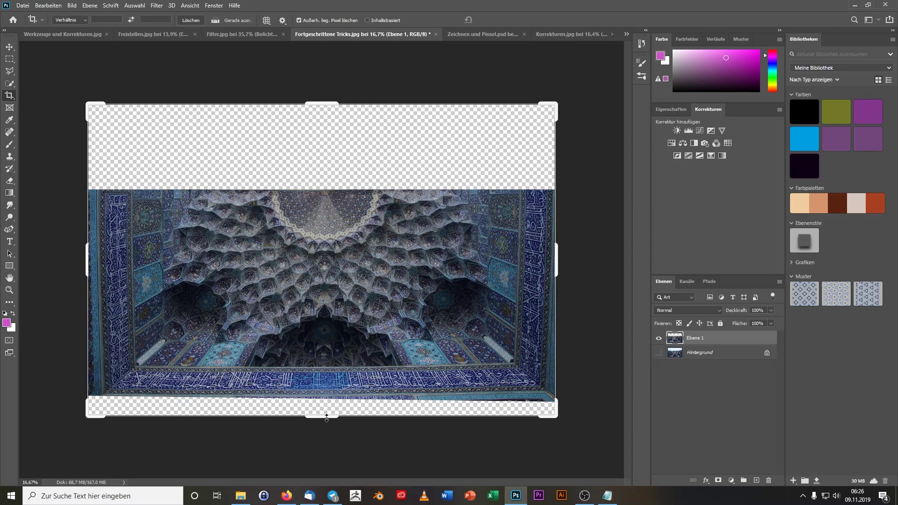
{"action": "left_click_drag", "start_coordinate": [326, 417], "coordinate": [330, 408]}
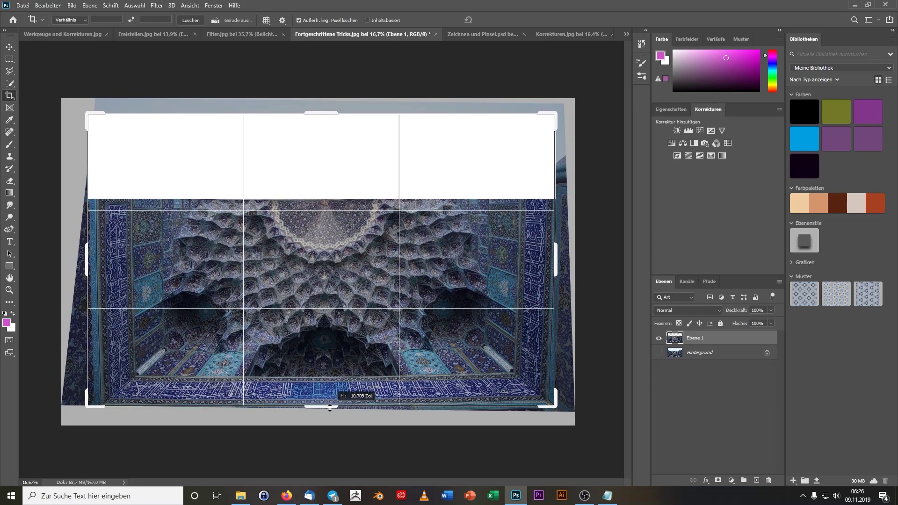
{"action": "left_click_drag", "start_coordinate": [329, 408], "coordinate": [331, 407]}
{"action": "key", "text": "Return"}
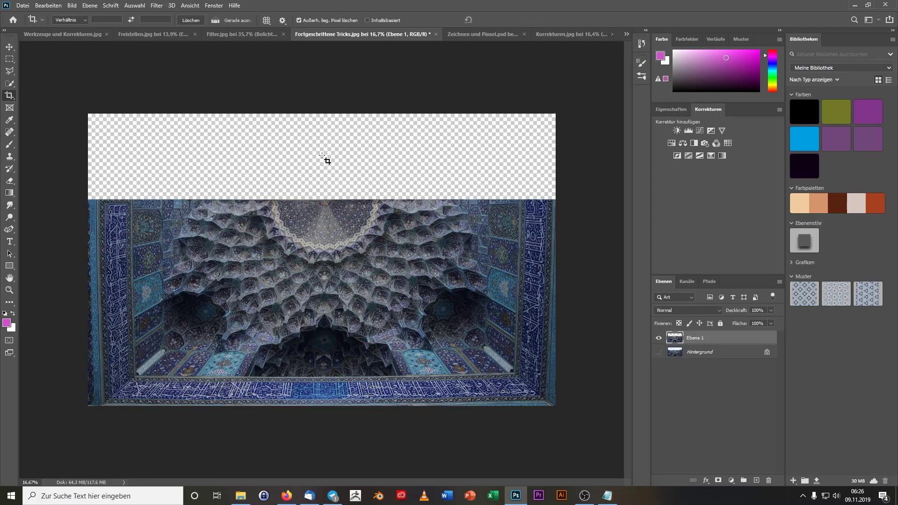
- Crop the top edge down to remove the transparent band above the ceiling
{"action": "left_click", "coordinate": [7, 96]}
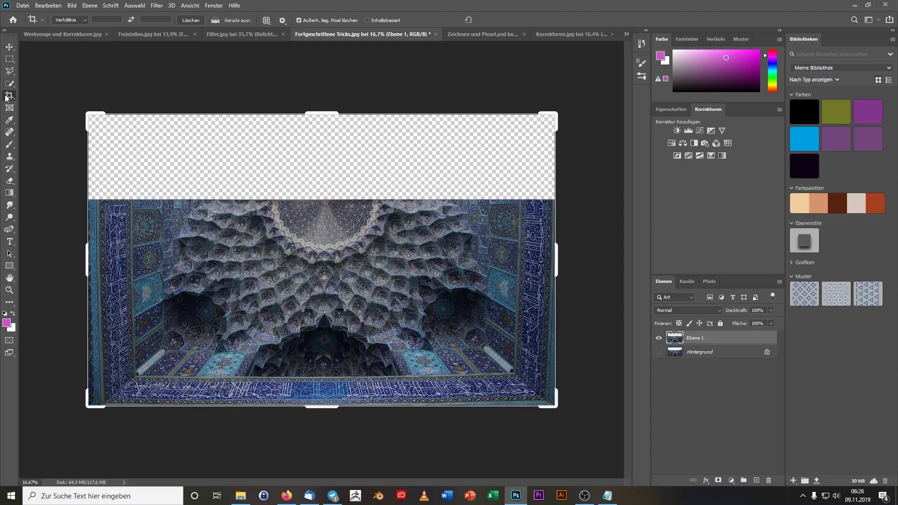
{"action": "left_click_drag", "start_coordinate": [323, 112], "coordinate": [328, 155]}
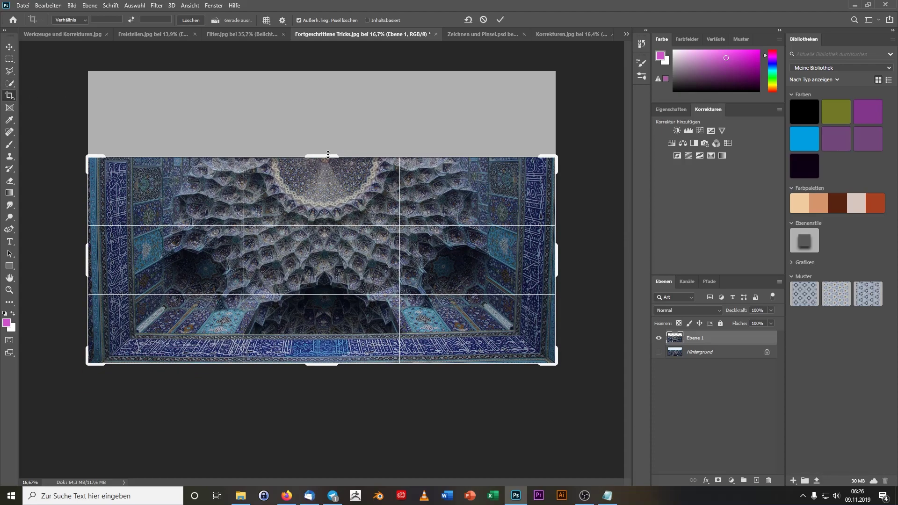
{"action": "key", "text": "Return"}
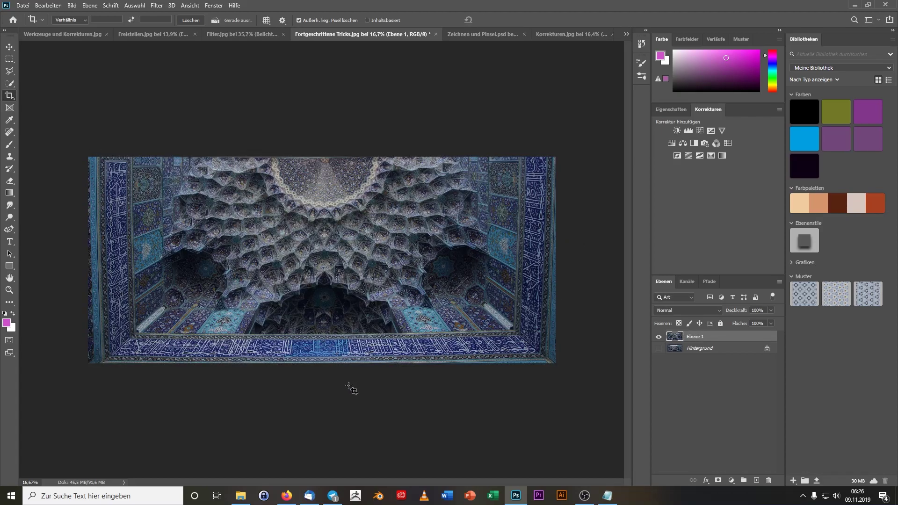
- Transform the mosque layer, pulling its top edge up slightly, commit, and return to Crop
{"action": "scroll", "coordinate": [314, 147], "scroll_direction": "up", "scroll_amount": 3}
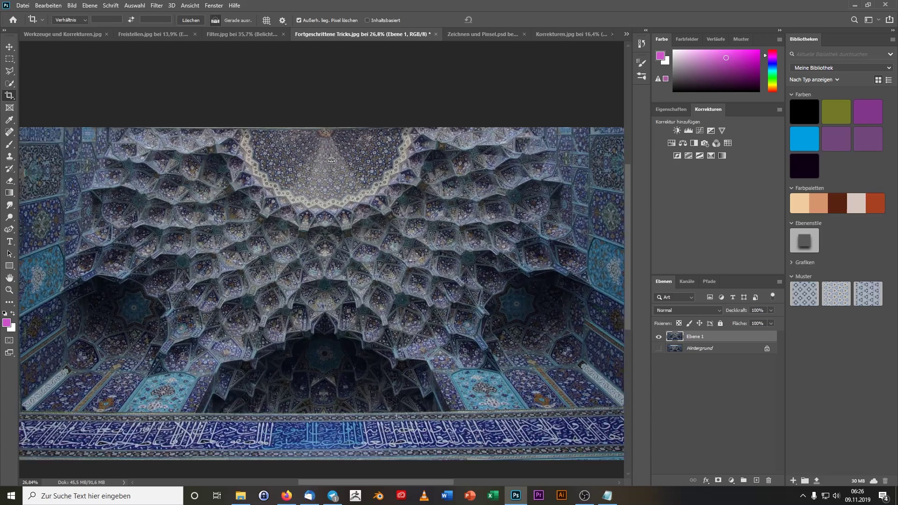
{"action": "scroll", "coordinate": [313, 147], "scroll_direction": "up", "scroll_amount": 3}
{"action": "scroll", "coordinate": [314, 146], "scroll_direction": "up", "scroll_amount": 2}
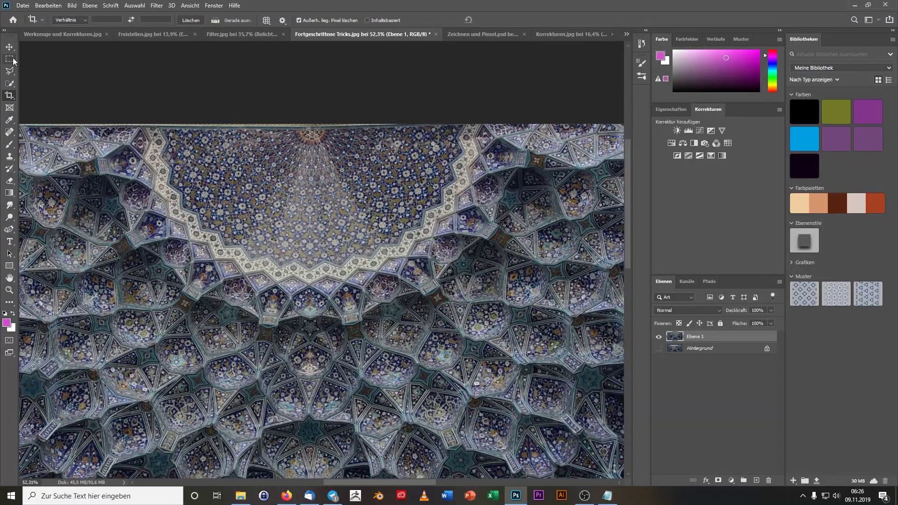
{"action": "left_click", "coordinate": [42, 5]}
{"action": "mouse_move", "coordinate": [105, 219]}
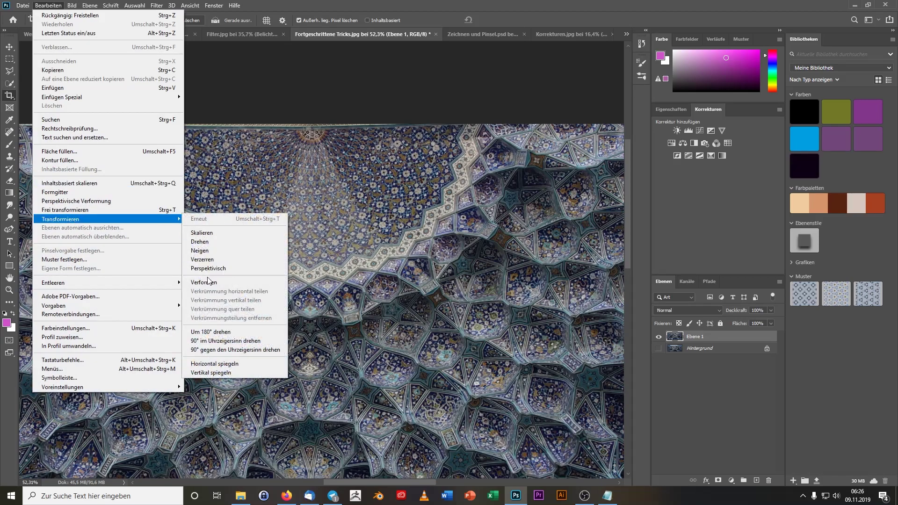
{"action": "left_click", "coordinate": [213, 259]}
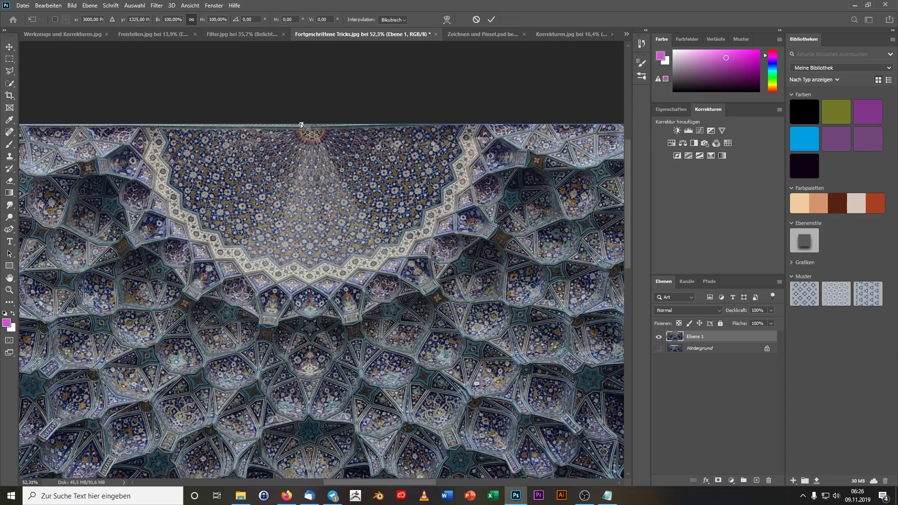
{"action": "left_click_drag", "start_coordinate": [300, 125], "coordinate": [301, 120]}
{"action": "key", "text": "ctrl+0"}
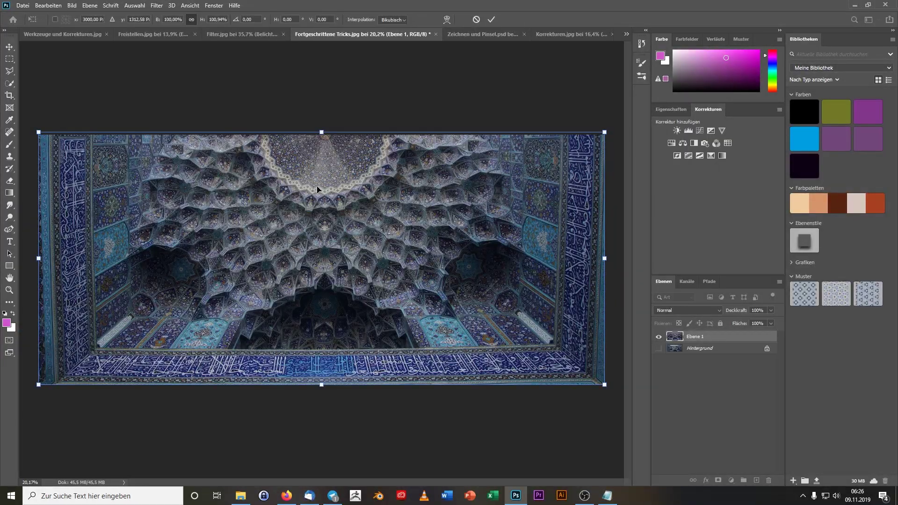
{"action": "key", "text": "c"}
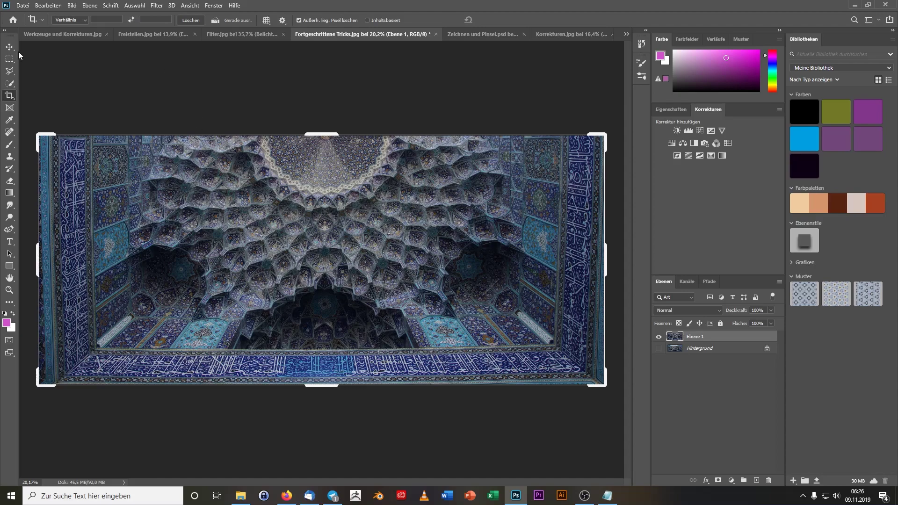
{"action": "left_click", "coordinate": [10, 47]}
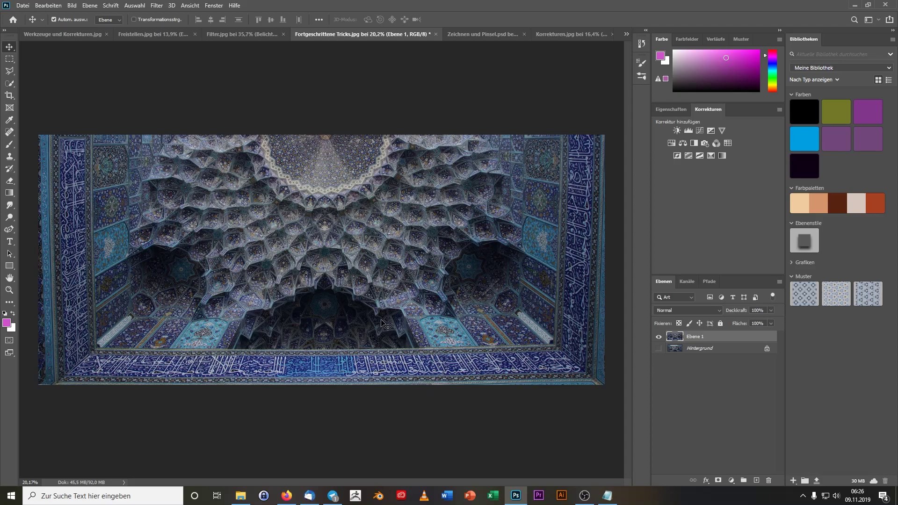
{"action": "left_click", "coordinate": [10, 97]}
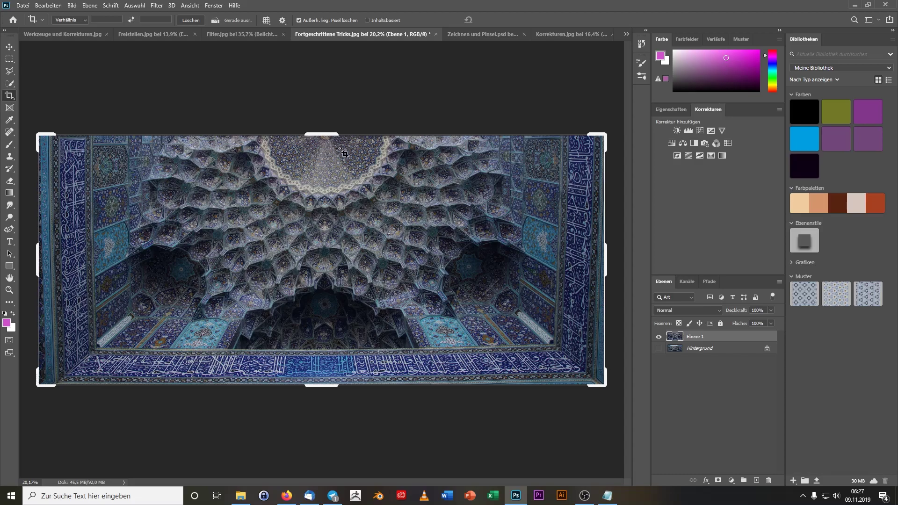
- Extend the canvas upward with the Crop tool to leave empty space above the photo
{"action": "left_click_drag", "start_coordinate": [330, 134], "coordinate": [322, 156]}
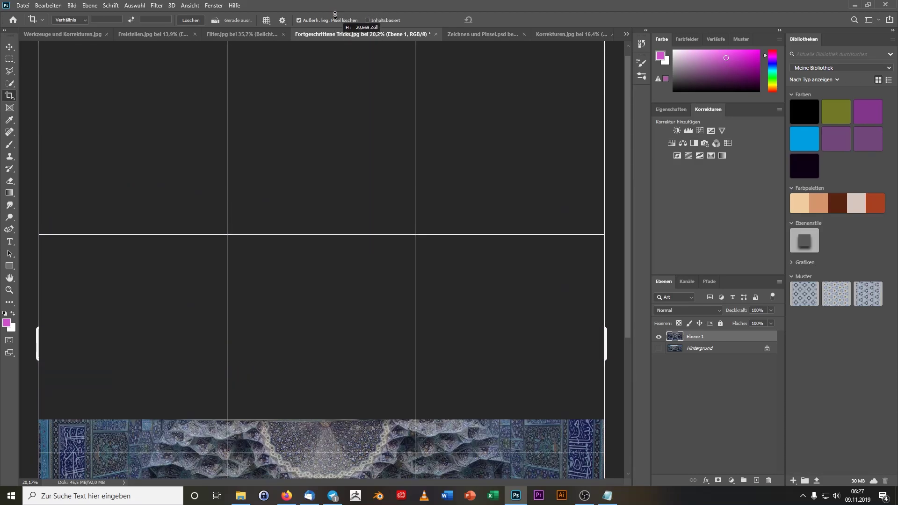
{"action": "left_click_drag", "start_coordinate": [321, 155], "coordinate": [322, 85]}
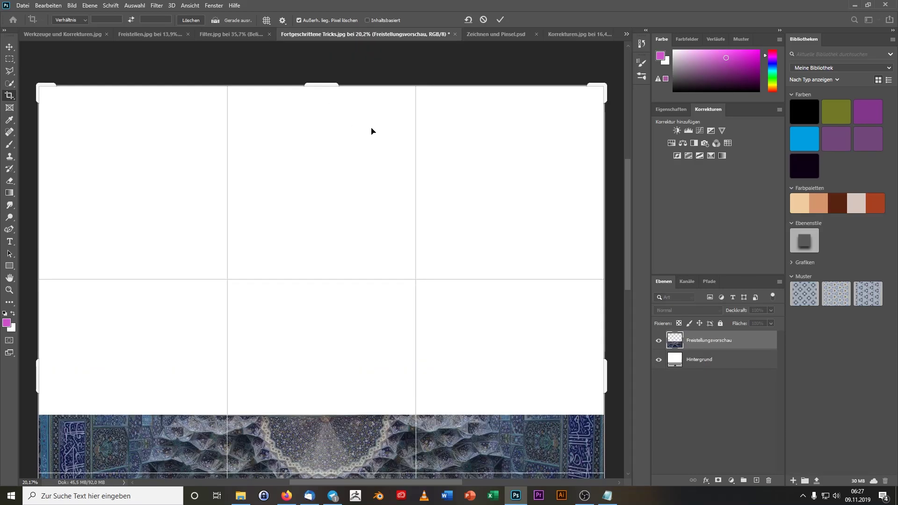
{"action": "key", "text": "Return"}
{"action": "scroll", "coordinate": [338, 225], "scroll_direction": "down", "scroll_amount": 3}
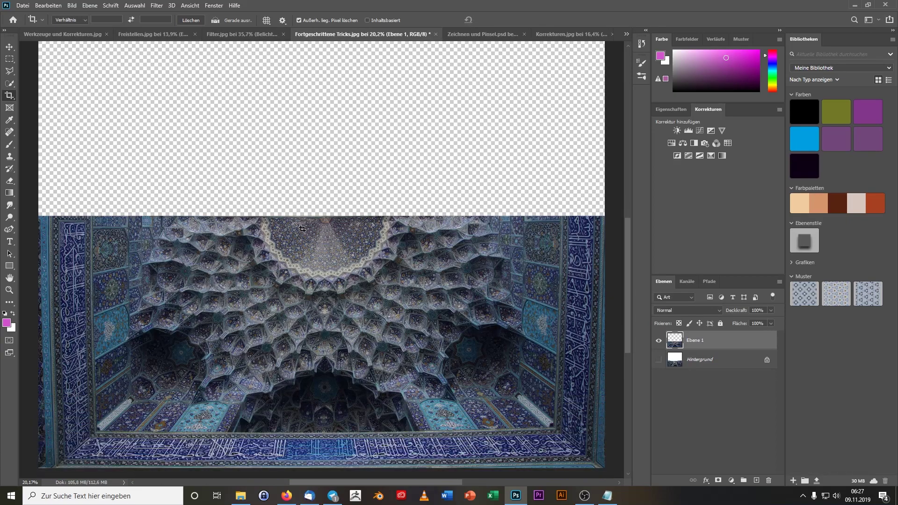
{"action": "scroll", "coordinate": [300, 228], "scroll_direction": "down", "scroll_amount": 1}
- Duplicate the photo, rotate the copy 180° and move it up against the original
{"action": "left_click", "coordinate": [17, 45]}
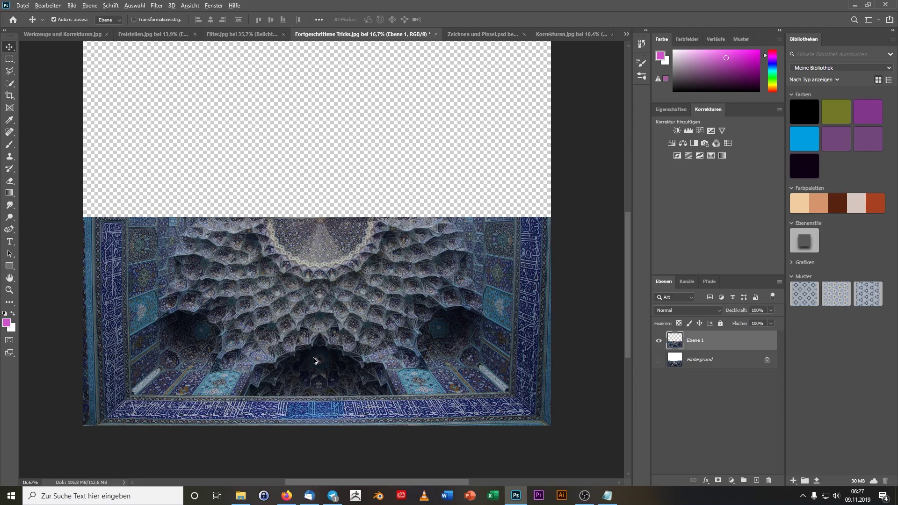
{"action": "mouse_move", "coordinate": [315, 360]}
{"action": "left_mouse_down"}
{"action": "mouse_move", "coordinate": [322, 258]}
{"action": "mouse_move", "coordinate": [347, 177]}
{"action": "left_mouse_up"}
{"action": "key", "text": "ctrl+j"}
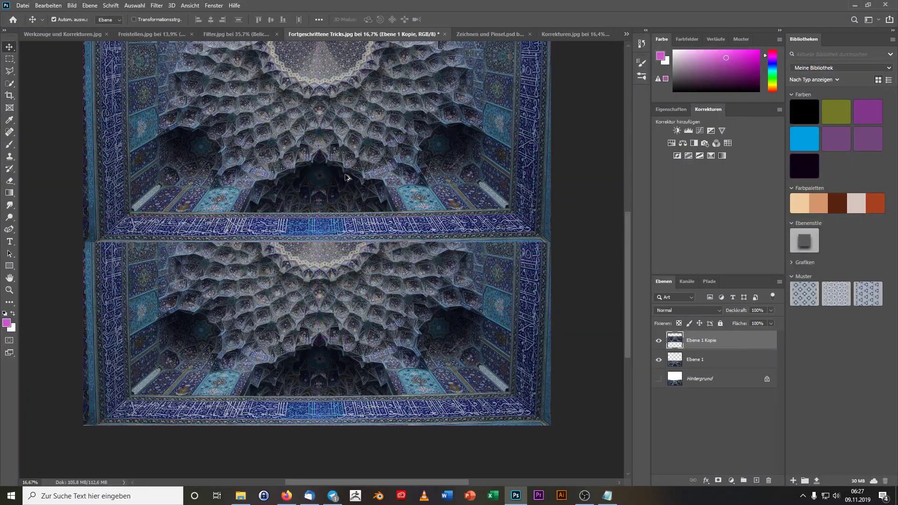
{"action": "scroll", "coordinate": [436, 334], "scroll_direction": "up", "scroll_amount": 2}
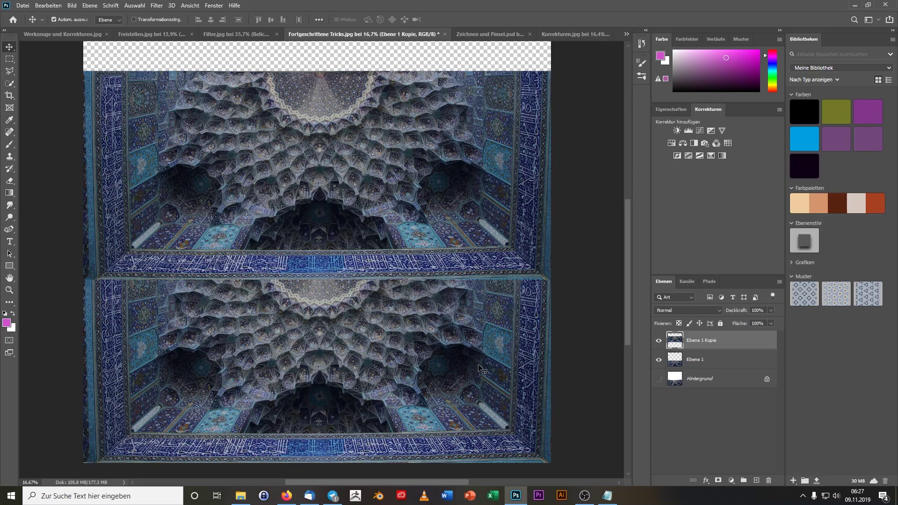
{"action": "key", "text": "ctrl+t"}
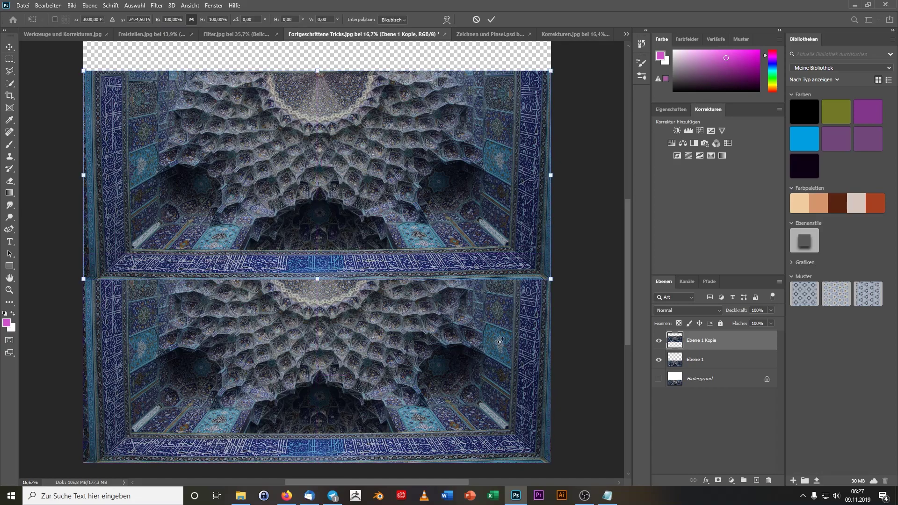
{"action": "mouse_move", "coordinate": [594, 121]}
{"action": "left_mouse_down"}
{"action": "mouse_move", "coordinate": [158, 290]}
{"action": "mouse_move", "coordinate": [117, 221]}
{"action": "mouse_move", "coordinate": [82, 208]}
{"action": "mouse_move", "coordinate": [464, 310]}
{"action": "mouse_move", "coordinate": [148, 126]}
{"action": "mouse_move", "coordinate": [126, 209]}
{"action": "left_mouse_up"}
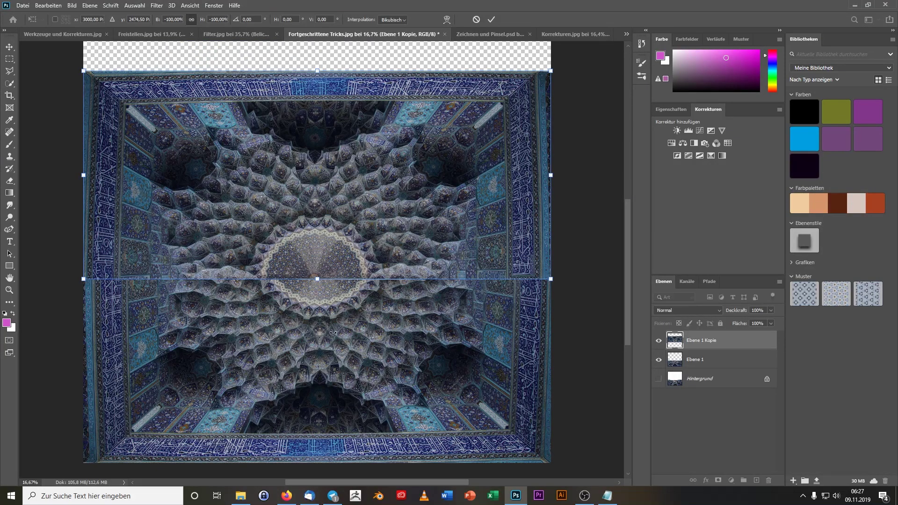
{"action": "key", "text": "Return"}
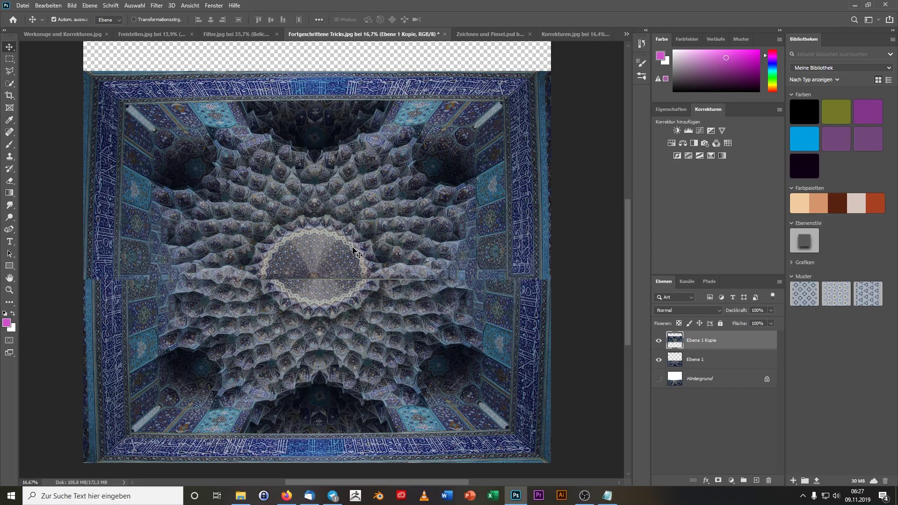
{"action": "left_click_drag", "start_coordinate": [353, 250], "coordinate": [365, 226]}
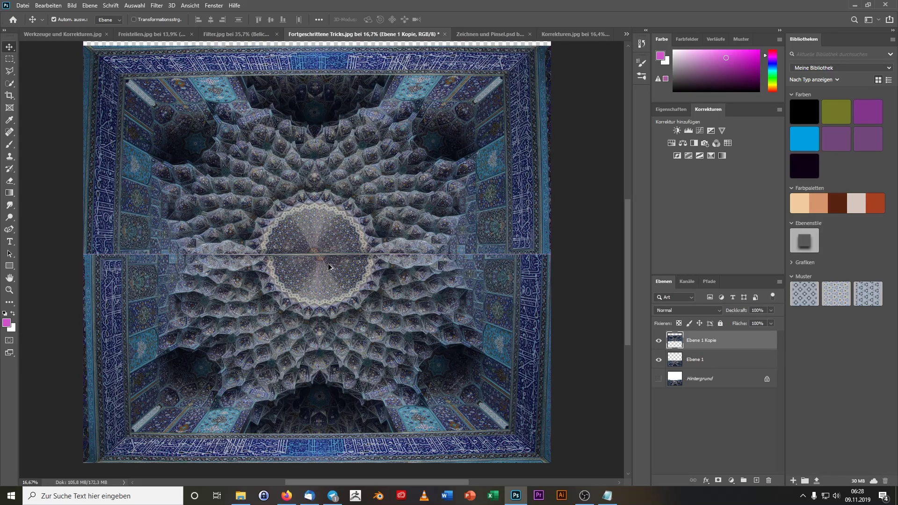
- Delete the flipped Ebene 1 Kopie layer
{"action": "scroll", "coordinate": [328, 263], "scroll_direction": "up", "scroll_amount": 5}
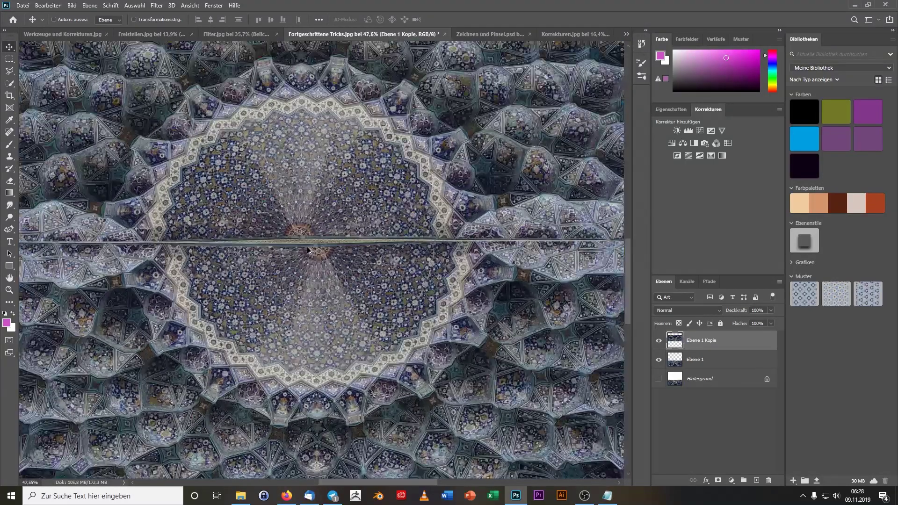
{"action": "scroll", "coordinate": [308, 250], "scroll_direction": "up", "scroll_amount": 2}
{"action": "scroll", "coordinate": [304, 214], "scroll_direction": "up", "scroll_amount": 2}
{"action": "left_click_drag", "start_coordinate": [288, 191], "coordinate": [333, 175]}
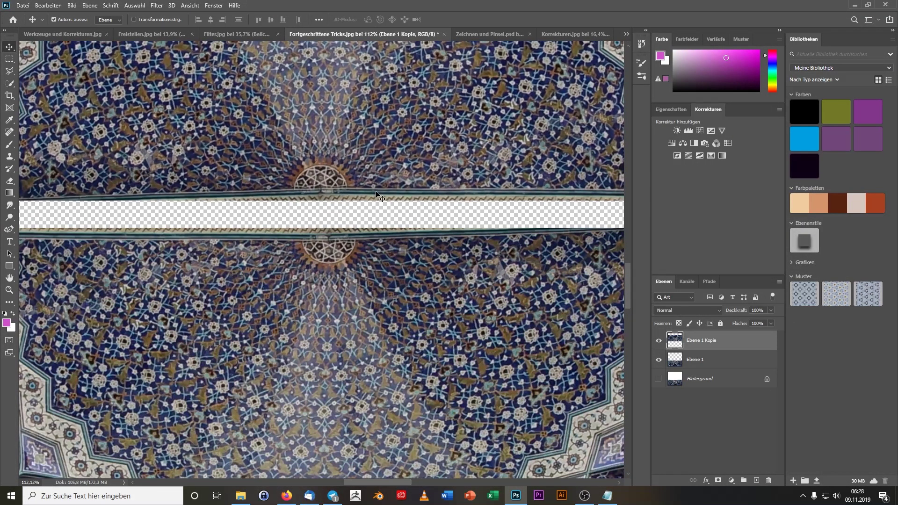
{"action": "key", "text": "Delete"}
- Crop the canvas top back down to the original photo's edge
{"action": "scroll", "coordinate": [405, 199], "scroll_direction": "down", "scroll_amount": 2}
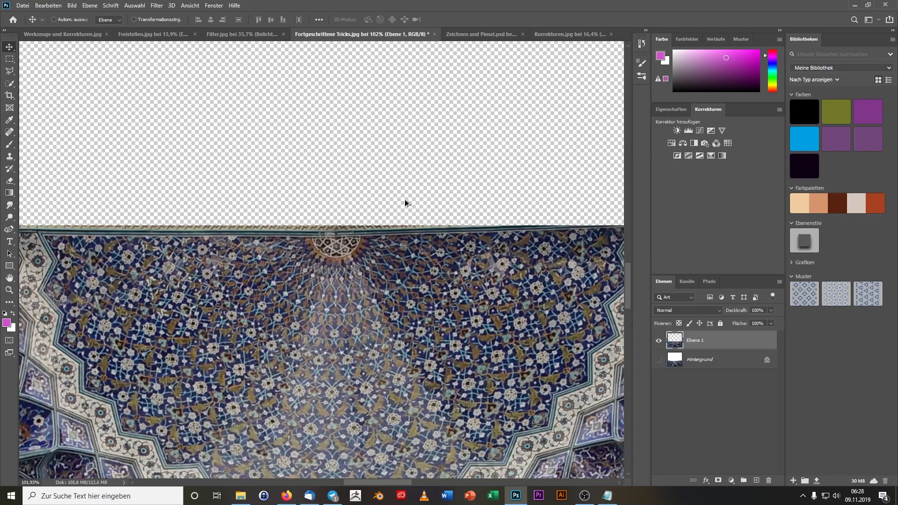
{"action": "scroll", "coordinate": [402, 190], "scroll_direction": "down", "scroll_amount": 2}
{"action": "scroll", "coordinate": [403, 189], "scroll_direction": "down", "scroll_amount": 2}
{"action": "scroll", "coordinate": [405, 202], "scroll_direction": "down", "scroll_amount": 1}
{"action": "scroll", "coordinate": [404, 204], "scroll_direction": "down", "scroll_amount": 1}
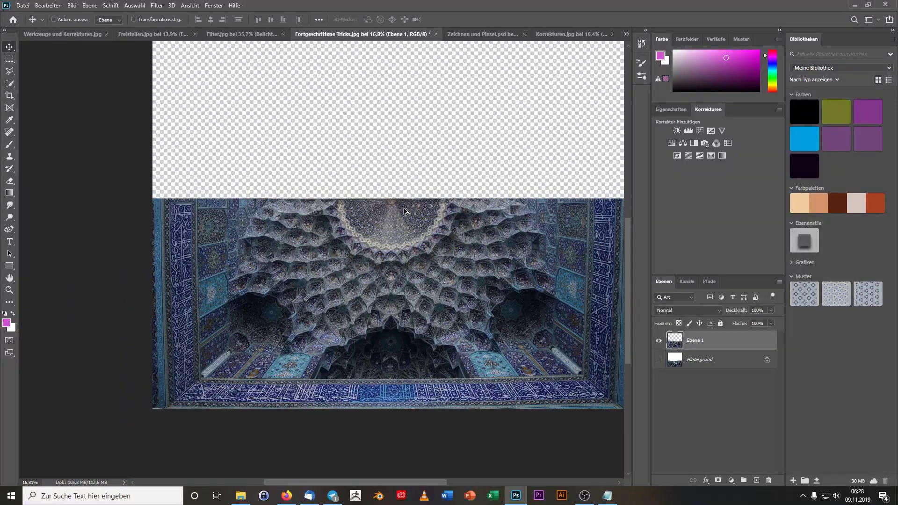
{"action": "scroll", "coordinate": [403, 207], "scroll_direction": "down", "scroll_amount": 1}
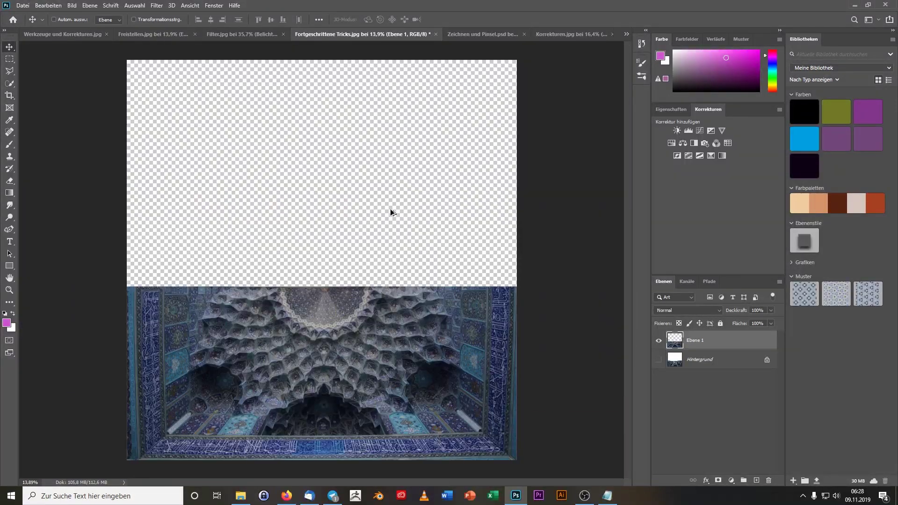
{"action": "left_click", "coordinate": [10, 95]}
{"action": "left_click_drag", "start_coordinate": [325, 60], "coordinate": [331, 171]}
{"action": "scroll", "coordinate": [331, 171], "scroll_direction": "up", "scroll_amount": 3}
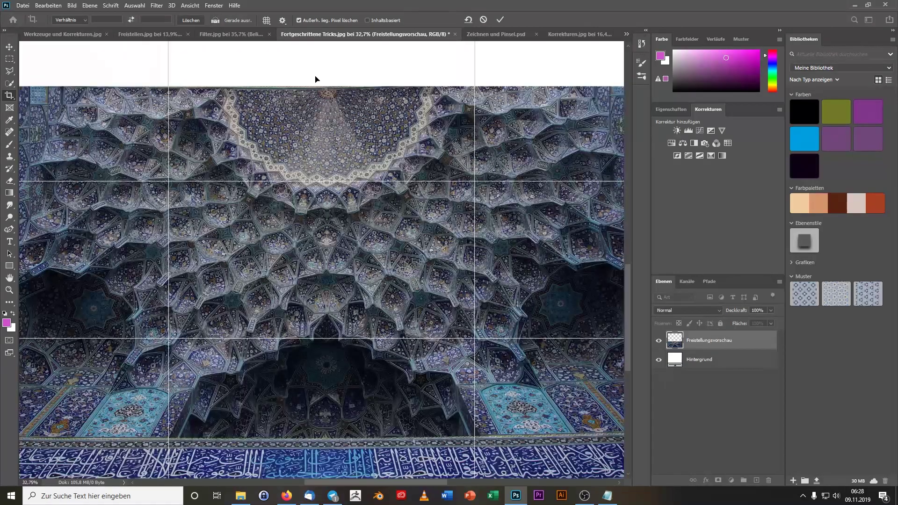
{"action": "scroll", "coordinate": [323, 119], "scroll_direction": "down", "scroll_amount": 1}
{"action": "scroll", "coordinate": [322, 119], "scroll_direction": "down", "scroll_amount": 1}
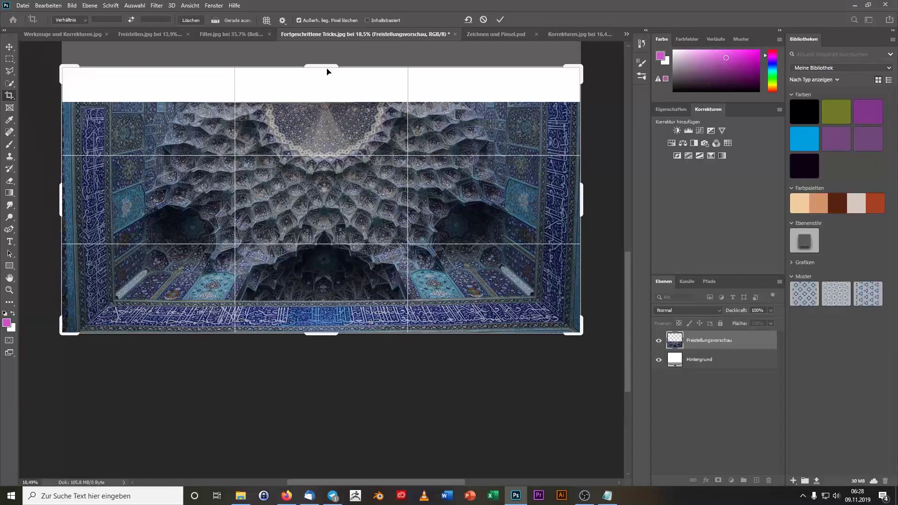
{"action": "left_click_drag", "start_coordinate": [328, 62], "coordinate": [327, 77]}
{"action": "scroll", "coordinate": [330, 84], "scroll_direction": "up", "scroll_amount": 2}
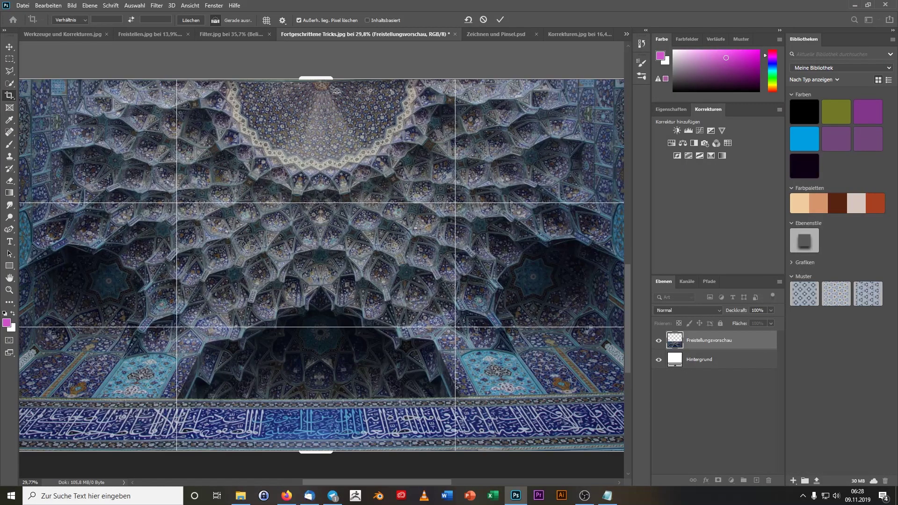
{"action": "scroll", "coordinate": [331, 92], "scroll_direction": "up", "scroll_amount": 2}
{"action": "scroll", "coordinate": [332, 92], "scroll_direction": "up", "scroll_amount": 2}
{"action": "scroll", "coordinate": [339, 100], "scroll_direction": "up", "scroll_amount": 3}
{"action": "scroll", "coordinate": [346, 113], "scroll_direction": "up", "scroll_amount": 3}
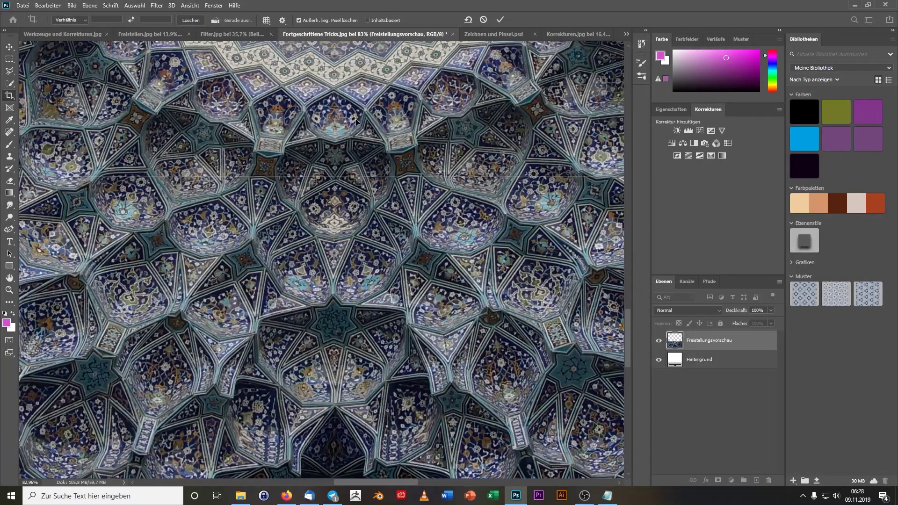
{"action": "scroll", "coordinate": [355, 123], "scroll_direction": "up", "scroll_amount": 3}
{"action": "scroll", "coordinate": [356, 123], "scroll_direction": "up", "scroll_amount": 3}
{"action": "scroll", "coordinate": [358, 124], "scroll_direction": "up", "scroll_amount": 3}
{"action": "scroll", "coordinate": [358, 124], "scroll_direction": "up", "scroll_amount": 3}
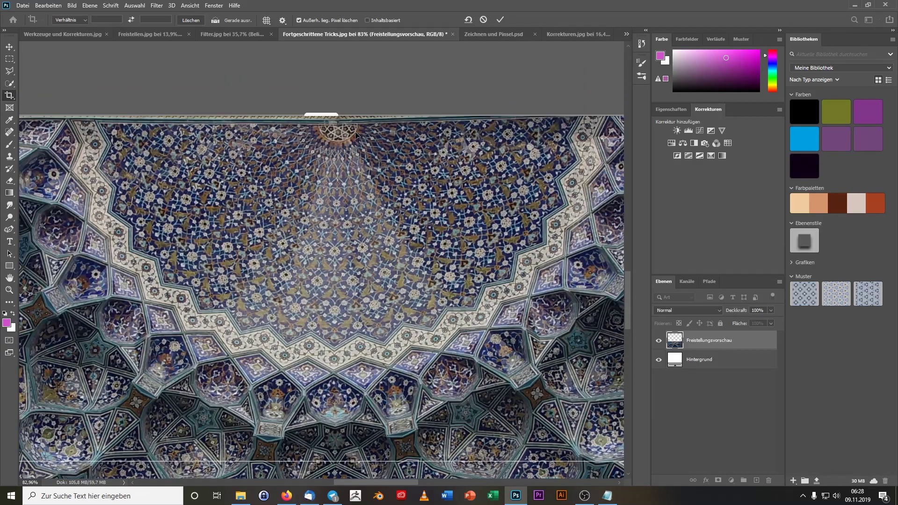
{"action": "scroll", "coordinate": [360, 125], "scroll_direction": "up", "scroll_amount": 3}
{"action": "key", "text": "Return"}
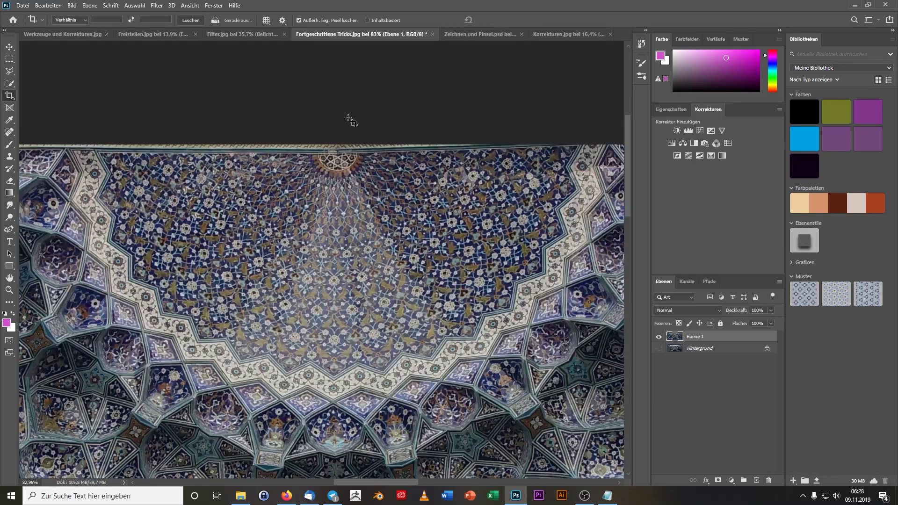
{"action": "scroll", "coordinate": [327, 125], "scroll_direction": "down", "scroll_amount": 3}
{"action": "scroll", "coordinate": [326, 191], "scroll_direction": "down", "scroll_amount": 3}
- Draw a rectangular selection across the top of the mosque photo
{"action": "scroll", "coordinate": [327, 191], "scroll_direction": "down", "scroll_amount": 2}
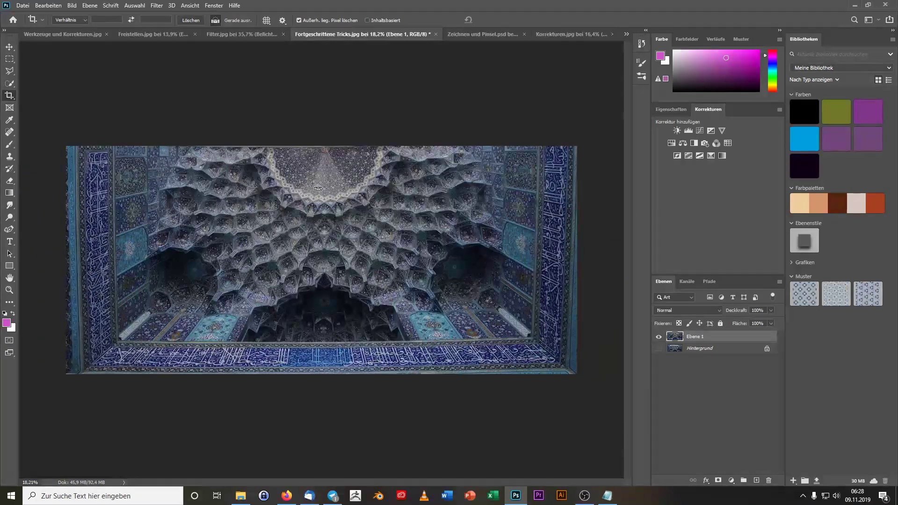
{"action": "left_click", "coordinate": [10, 58]}
{"action": "left_click_drag", "start_coordinate": [43, 91], "coordinate": [592, 148]}
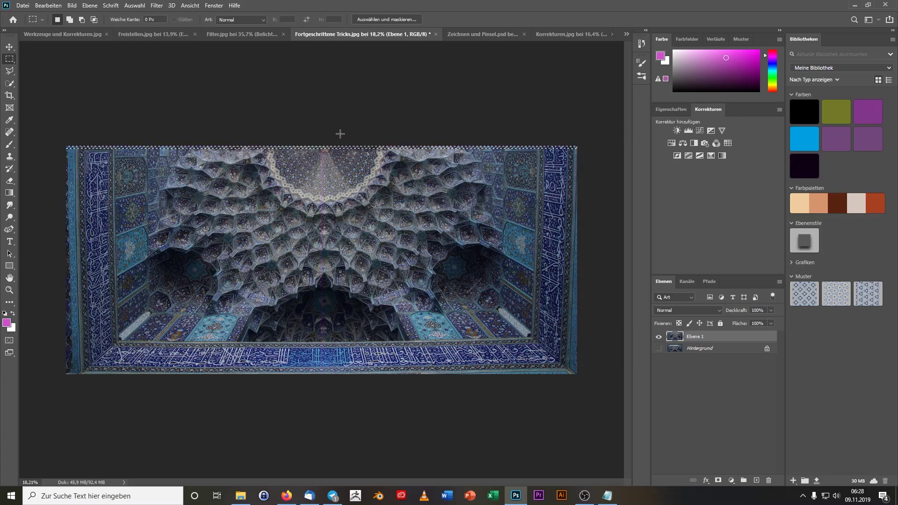
{"action": "scroll", "coordinate": [339, 133], "scroll_direction": "up", "scroll_amount": 5}
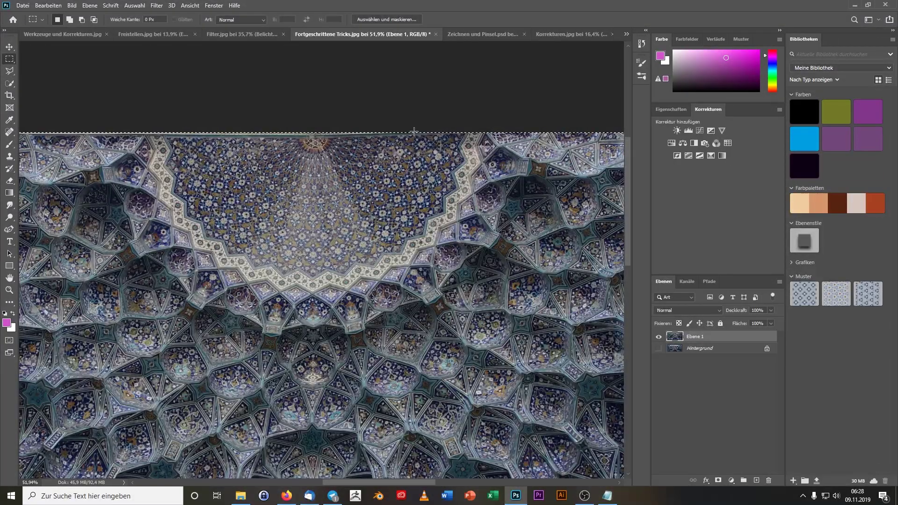
{"action": "scroll", "coordinate": [395, 138], "scroll_direction": "down", "scroll_amount": 2}
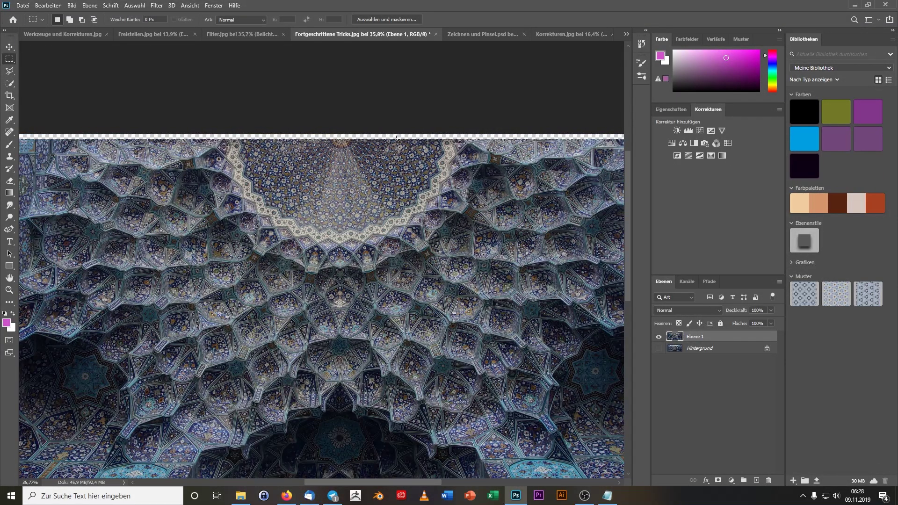
{"action": "scroll", "coordinate": [395, 139], "scroll_direction": "down", "scroll_amount": 4}
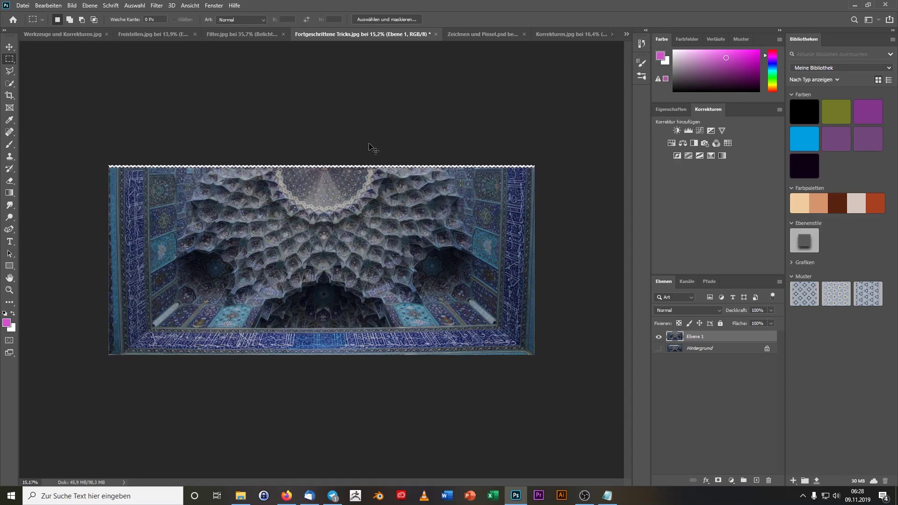
- Extend the canvas upward with the Crop tool to roughly double height
{"action": "left_click", "coordinate": [10, 95]}
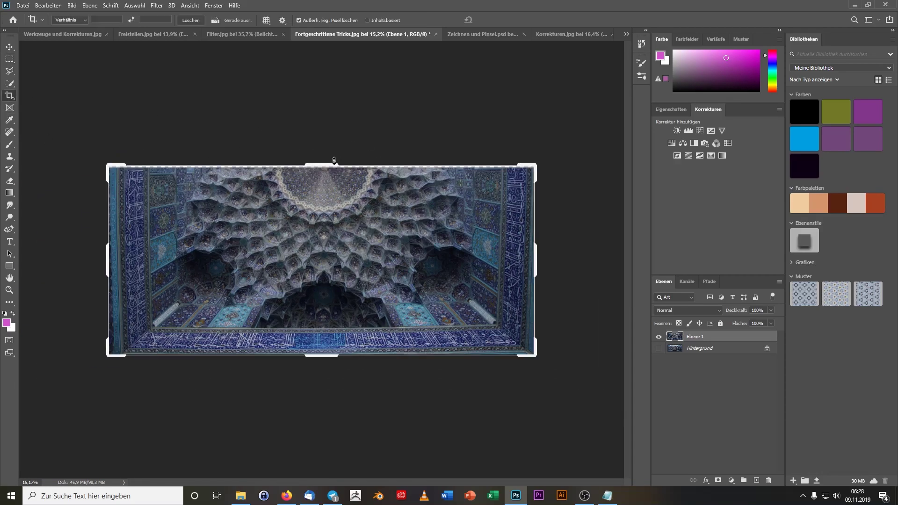
{"action": "left_click_drag", "start_coordinate": [331, 166], "coordinate": [340, 69]}
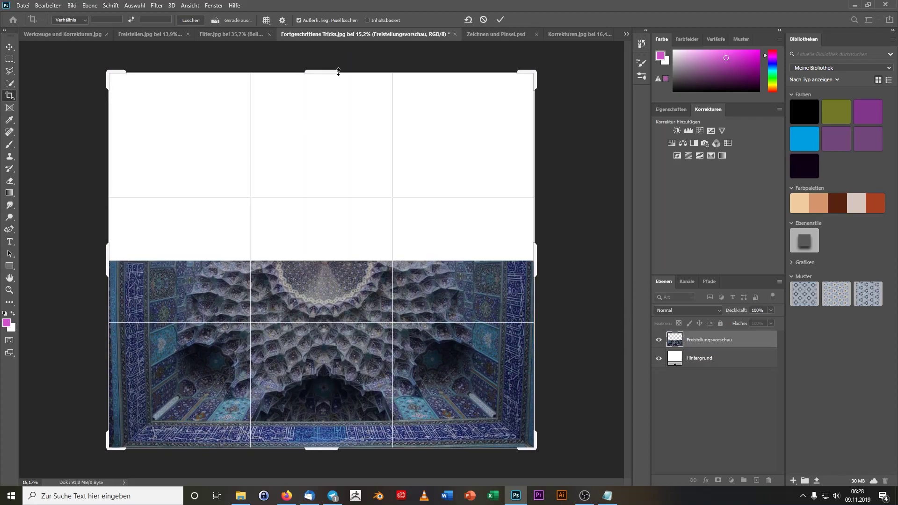
{"action": "left_click_drag", "start_coordinate": [335, 71], "coordinate": [334, 61]}
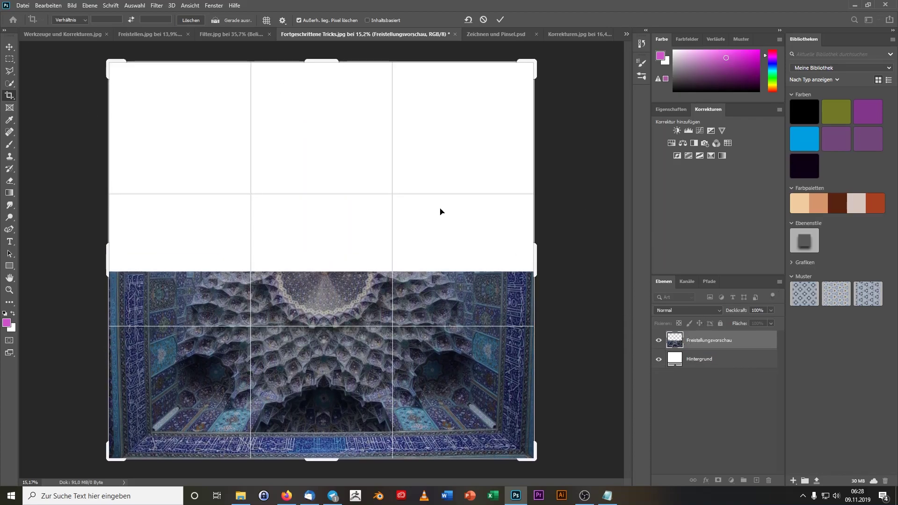
{"action": "key", "text": "v"}
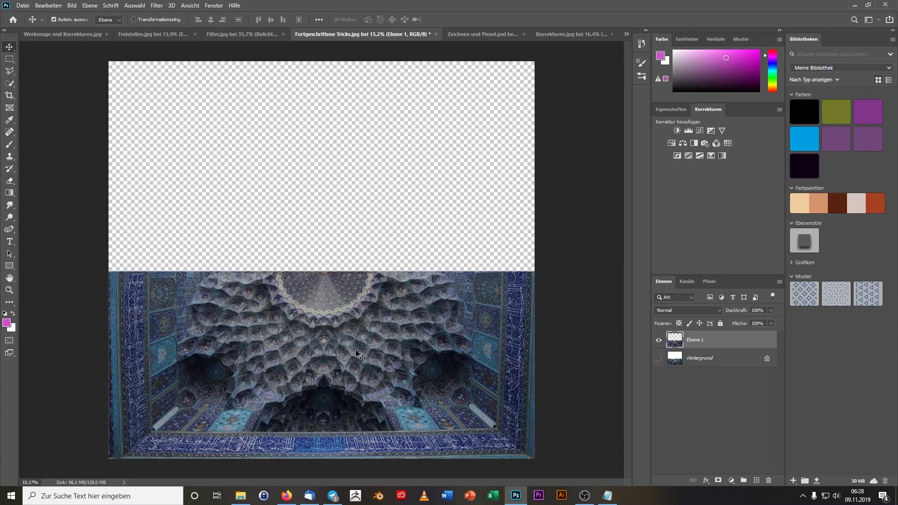
- Duplicate the photo into the empty upper area and rotate the copy 180°
{"action": "mouse_move", "coordinate": [352, 374]}
{"action": "left_mouse_down"}
{"action": "mouse_move", "coordinate": [410, 210]}
{"action": "mouse_move", "coordinate": [354, 159]}
{"action": "left_mouse_up"}
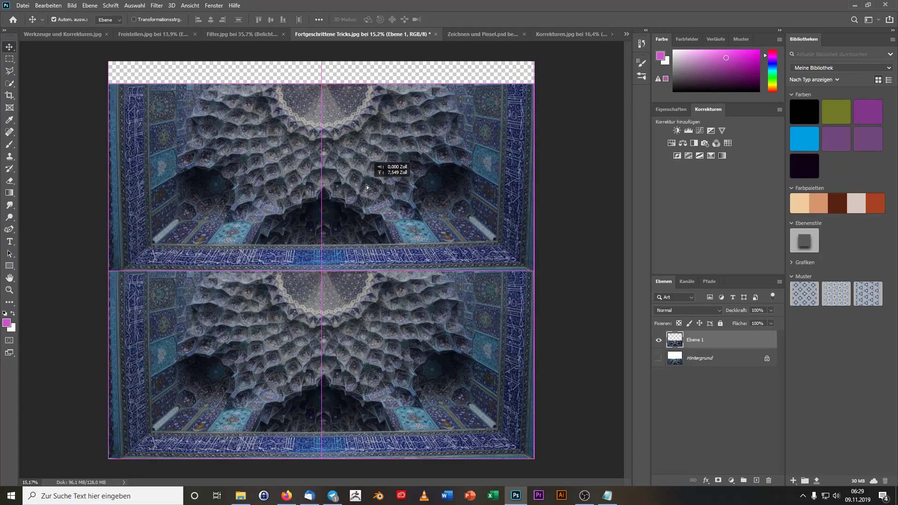
{"action": "left_click_drag", "start_coordinate": [354, 156], "coordinate": [367, 183]}
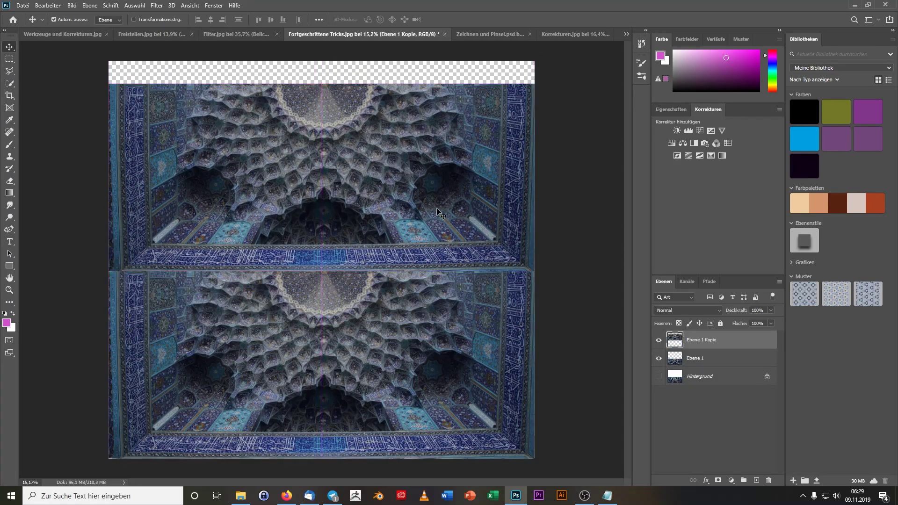
{"action": "key", "text": "ctrl+t"}
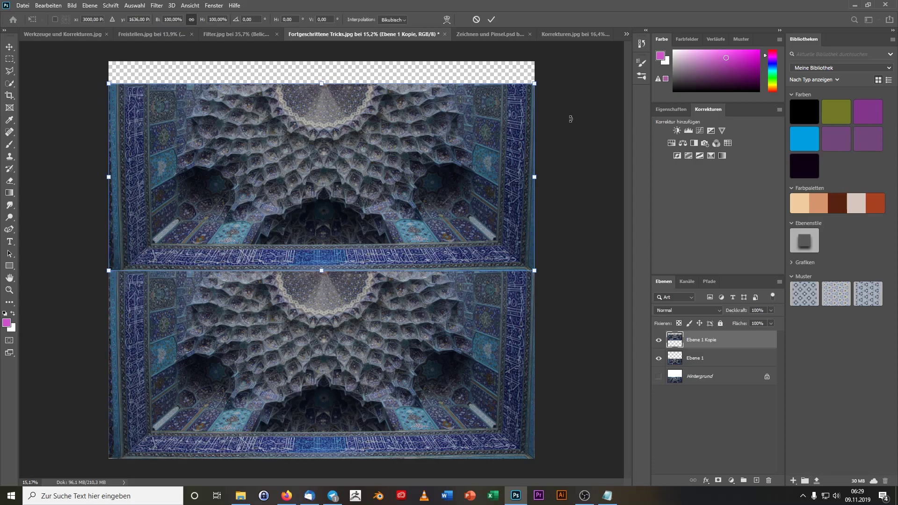
{"action": "mouse_move", "coordinate": [571, 121]}
{"action": "left_mouse_down"}
{"action": "mouse_move", "coordinate": [377, 338]}
{"action": "mouse_move", "coordinate": [88, 253]}
{"action": "left_mouse_up"}
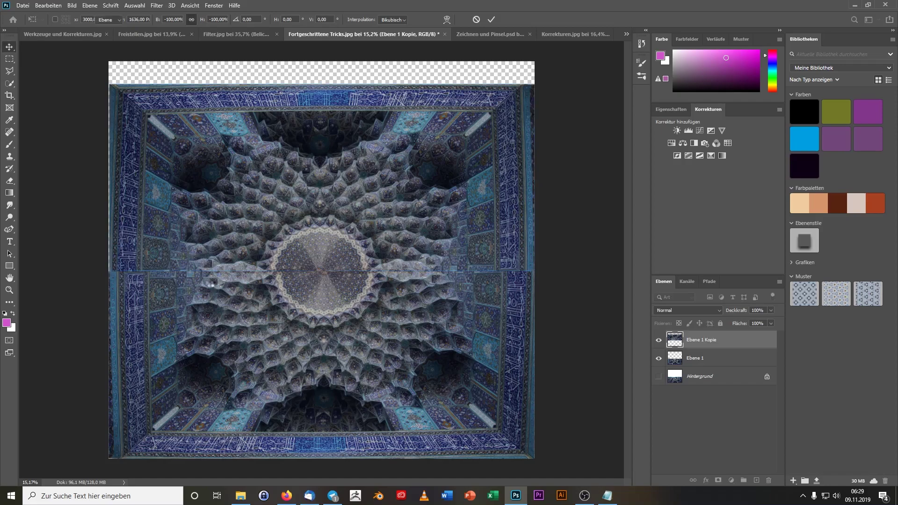
{"action": "key", "text": "Return"}
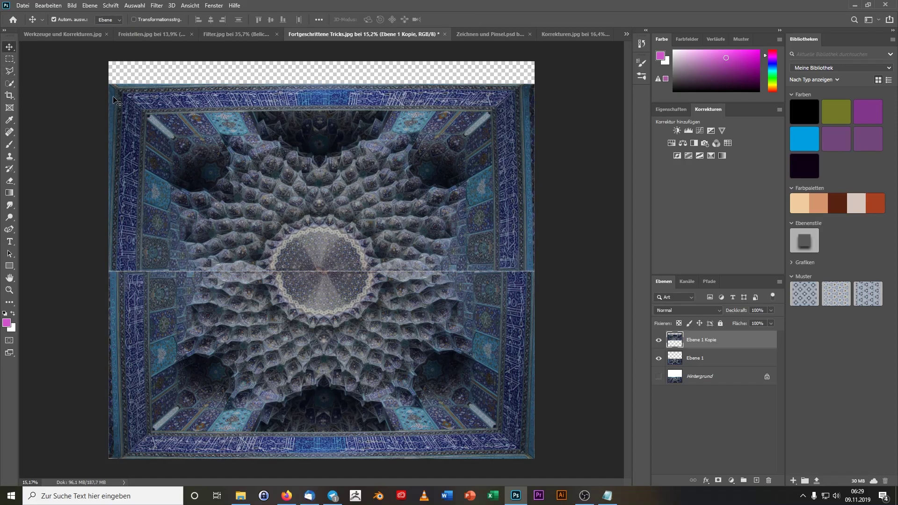
- Slide the flipped copy right so the rosette halves line up
{"action": "scroll", "coordinate": [308, 276], "scroll_direction": "up", "scroll_amount": 3}
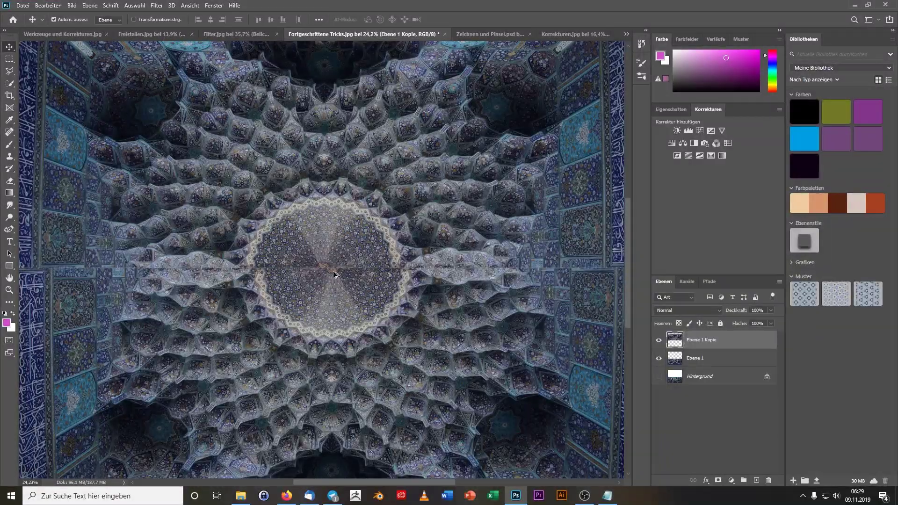
{"action": "scroll", "coordinate": [334, 275], "scroll_direction": "up", "scroll_amount": 2}
{"action": "scroll", "coordinate": [338, 273], "scroll_direction": "up", "scroll_amount": 2}
{"action": "scroll", "coordinate": [327, 264], "scroll_direction": "up", "scroll_amount": 2}
{"action": "scroll", "coordinate": [318, 256], "scroll_direction": "up", "scroll_amount": 1}
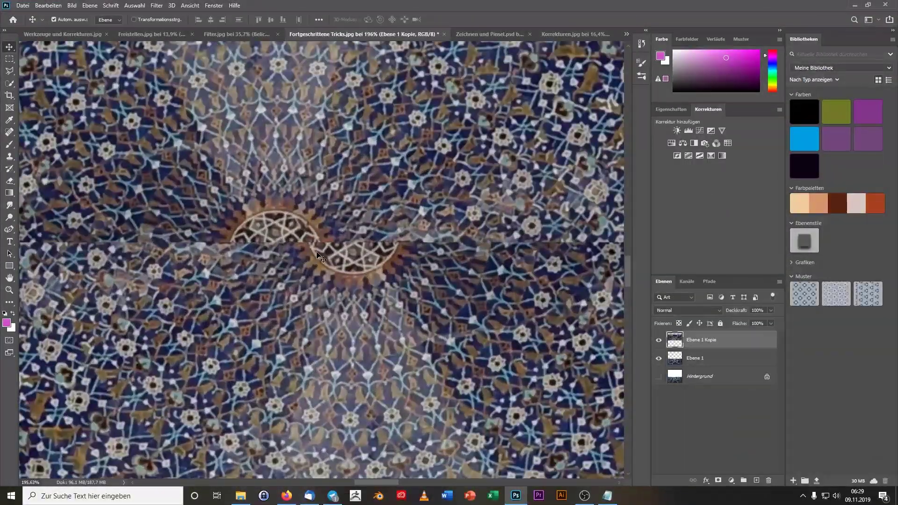
{"action": "left_click_drag", "start_coordinate": [312, 226], "coordinate": [389, 223]}
{"action": "scroll", "coordinate": [356, 292], "scroll_direction": "down", "scroll_amount": 2}
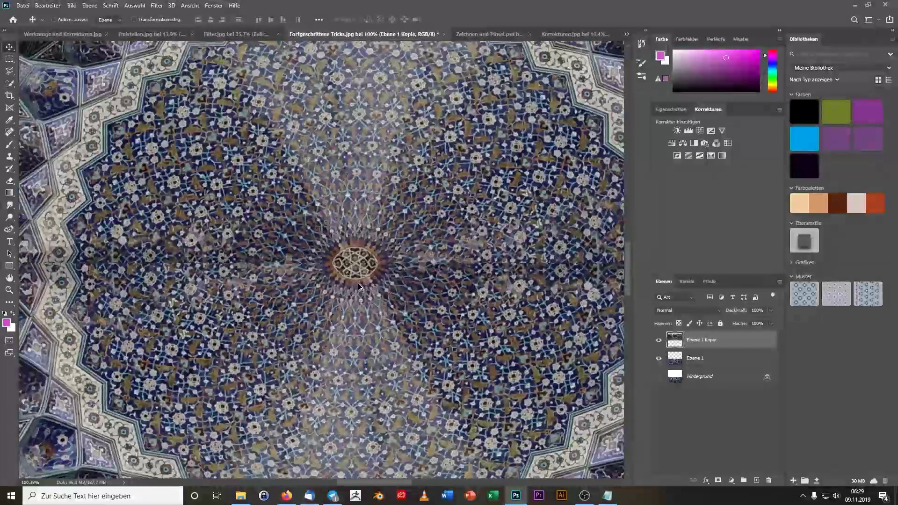
{"action": "scroll", "coordinate": [361, 282], "scroll_direction": "down", "scroll_amount": 1}
{"action": "scroll", "coordinate": [360, 279], "scroll_direction": "down", "scroll_amount": 1}
{"action": "scroll", "coordinate": [361, 281], "scroll_direction": "down", "scroll_amount": 1}
{"action": "scroll", "coordinate": [361, 282], "scroll_direction": "down", "scroll_amount": 1}
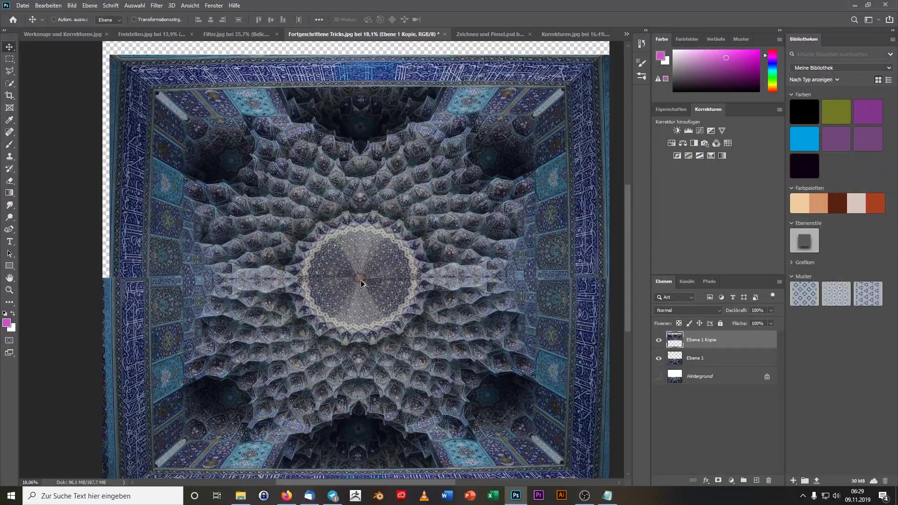
{"action": "scroll", "coordinate": [392, 283], "scroll_direction": "down", "scroll_amount": 1}
{"action": "scroll", "coordinate": [321, 300], "scroll_direction": "up", "scroll_amount": 1}
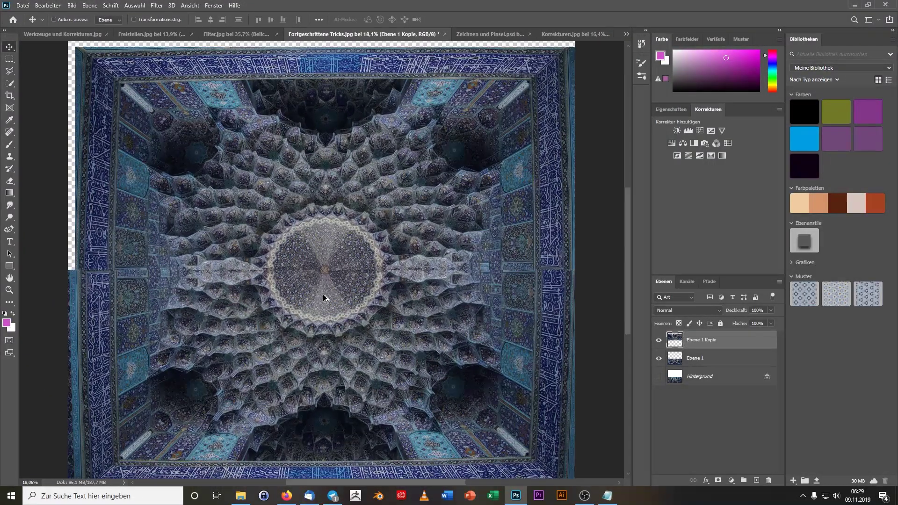
{"action": "scroll", "coordinate": [322, 298], "scroll_direction": "down", "scroll_amount": 1}
{"action": "scroll", "coordinate": [319, 293], "scroll_direction": "down", "scroll_amount": 1}
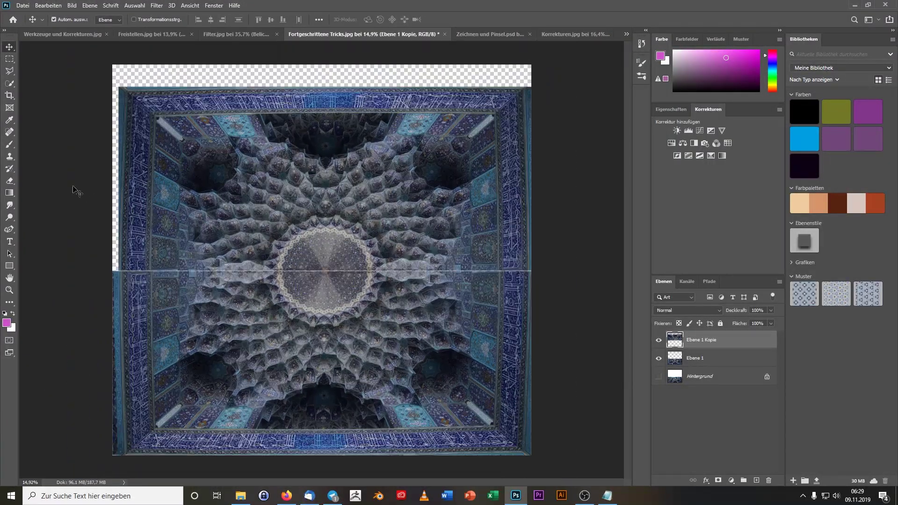
- Crop the transparent strips off the top and left edges
{"action": "left_click", "coordinate": [10, 95]}
{"action": "left_click_drag", "start_coordinate": [326, 66], "coordinate": [326, 76]}
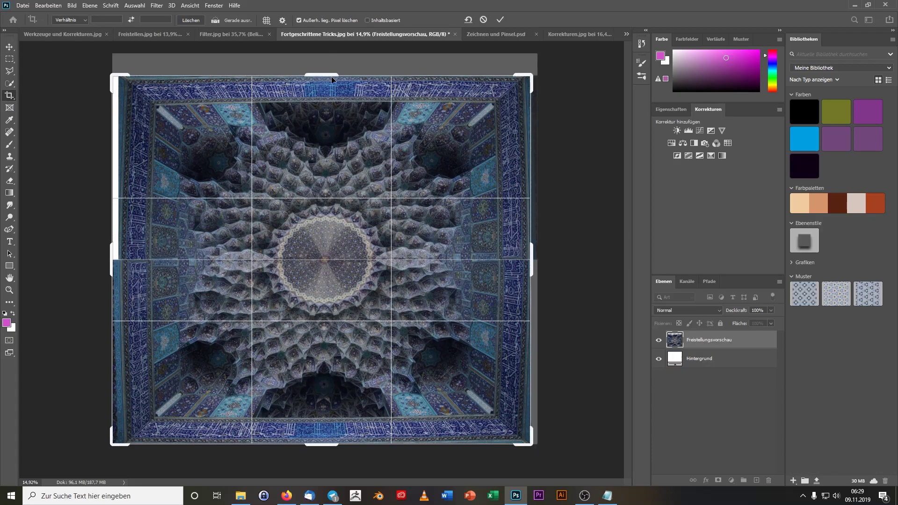
{"action": "key", "text": "Return"}
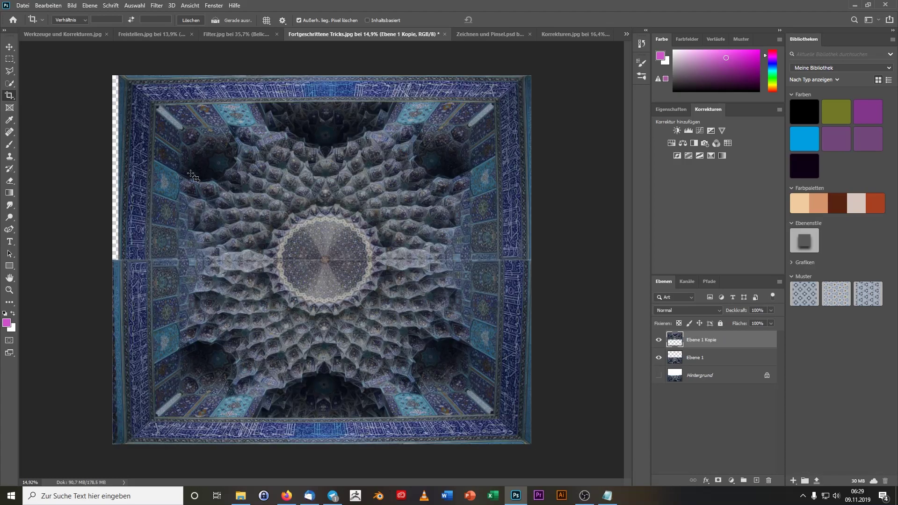
{"action": "left_click", "coordinate": [14, 96]}
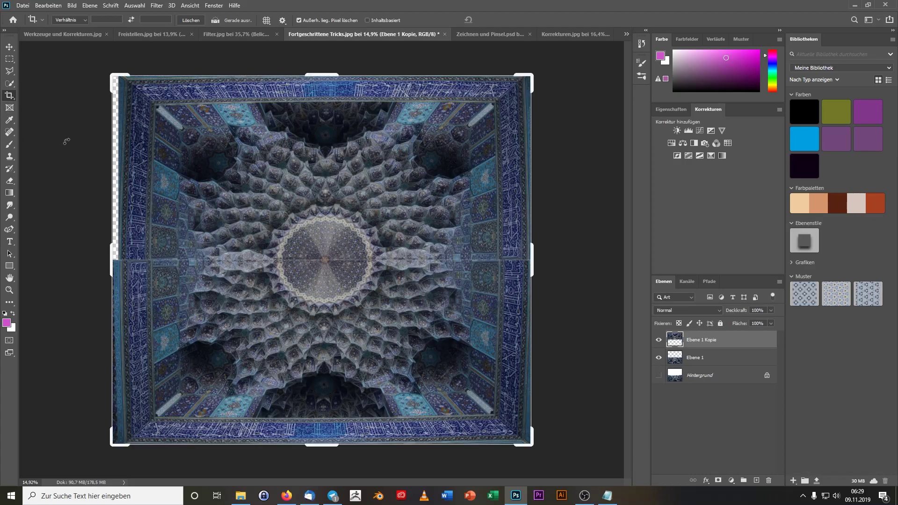
{"action": "left_click_drag", "start_coordinate": [111, 255], "coordinate": [118, 255]}
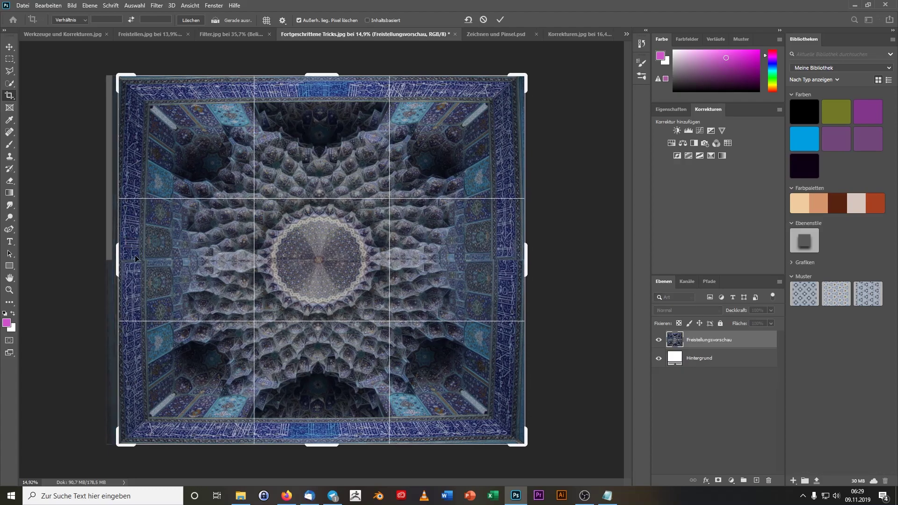
{"action": "key", "text": "Return"}
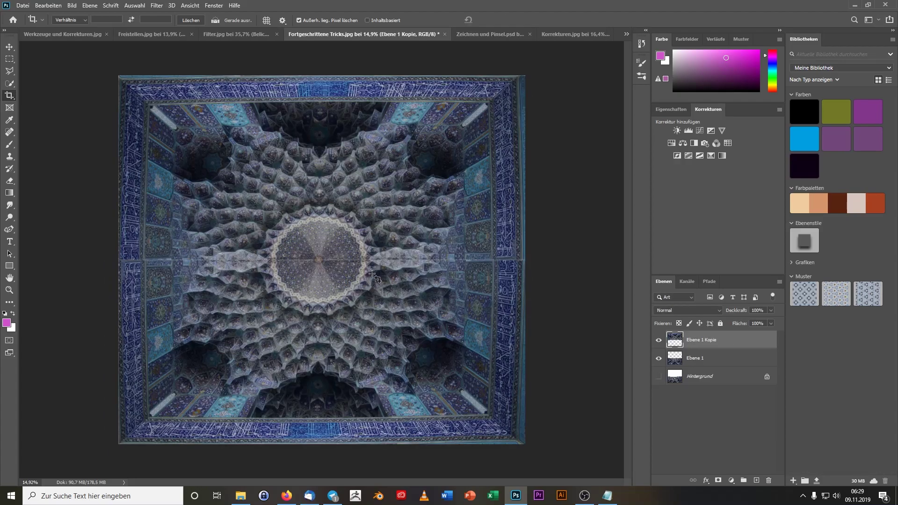
- Trim the uneven right edge, then merge both halves into one layer
{"action": "left_click", "coordinate": [11, 96]}
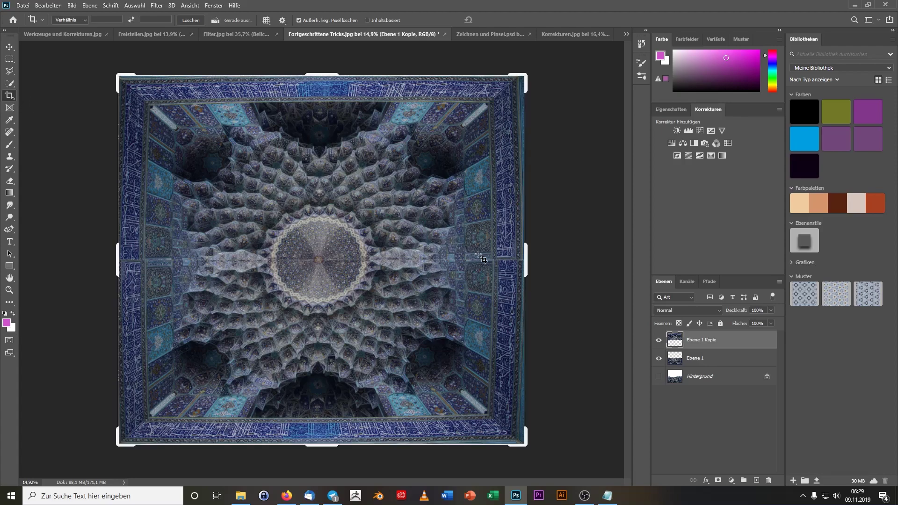
{"action": "left_click_drag", "start_coordinate": [526, 267], "coordinate": [566, 262]}
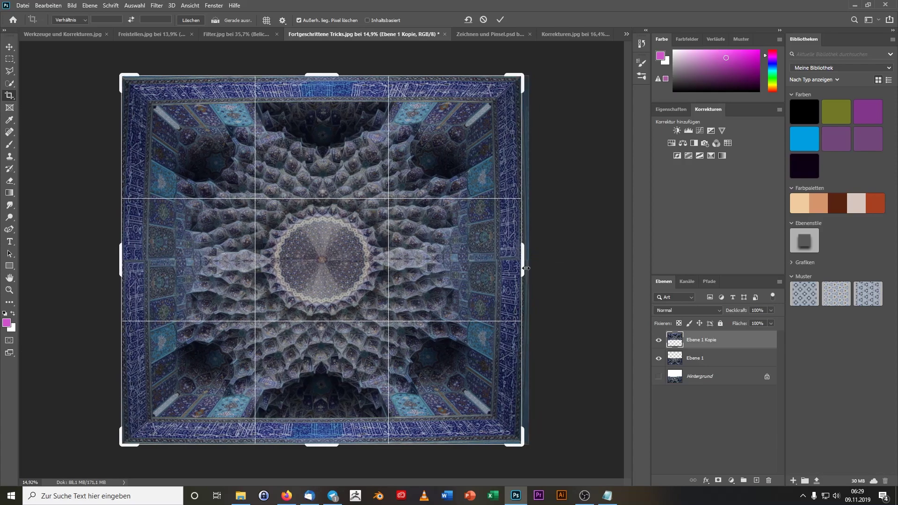
{"action": "key", "text": "Return"}
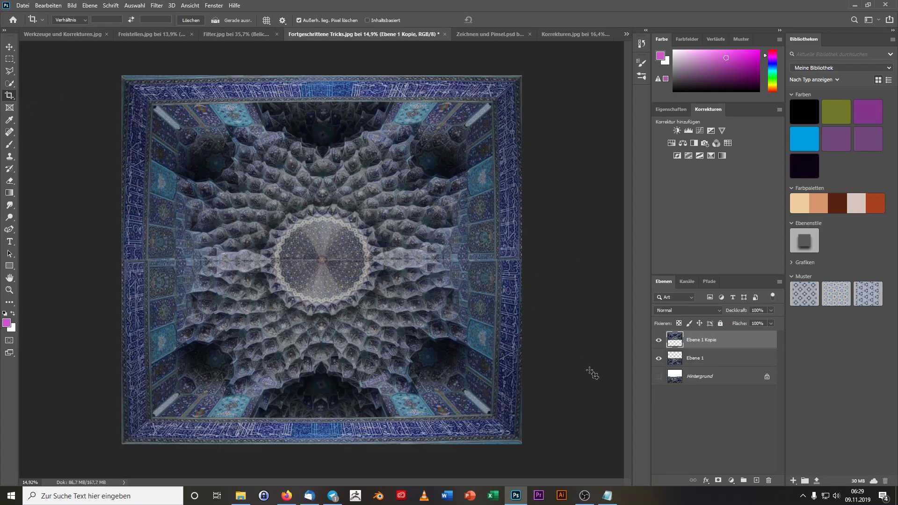
{"action": "left_click", "coordinate": [684, 358], "text": "shift"}
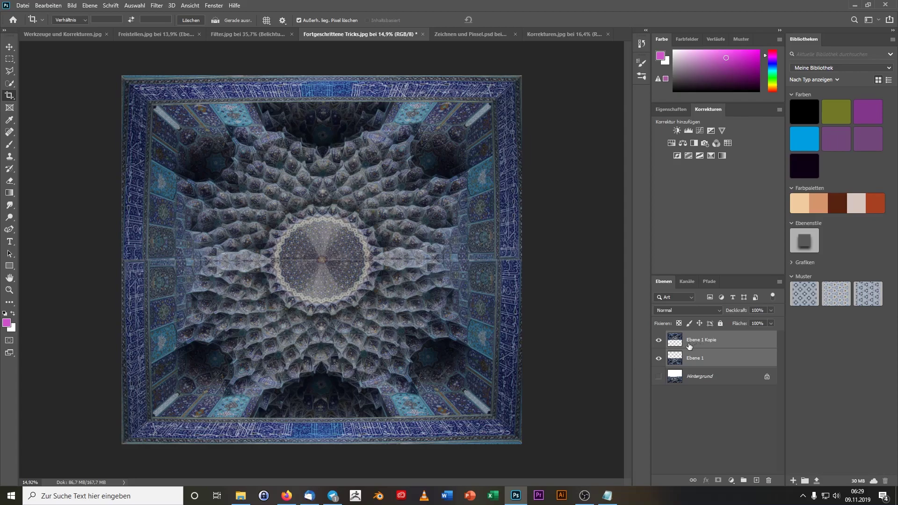
{"action": "key", "text": "ctrl+e"}
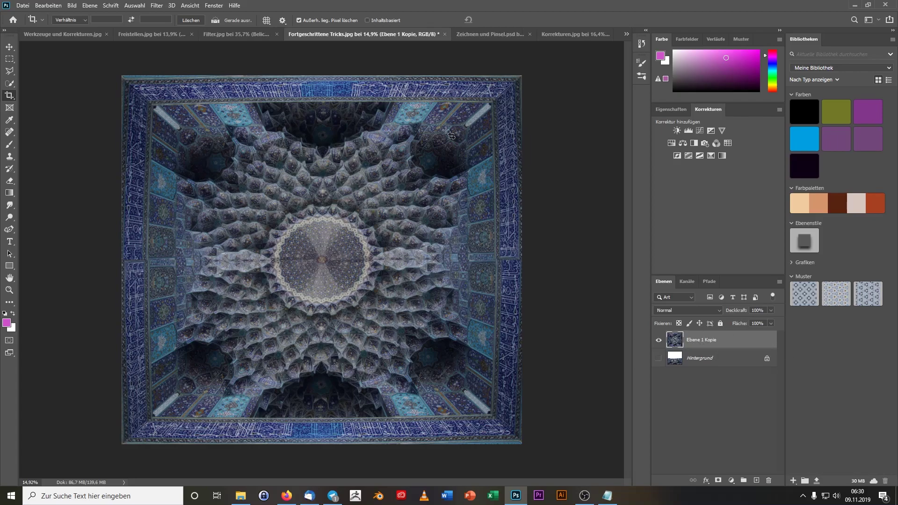
- Distort the merged layer by nudging its top-left corner slightly outward, then commit
{"action": "left_click", "coordinate": [55, 6]}
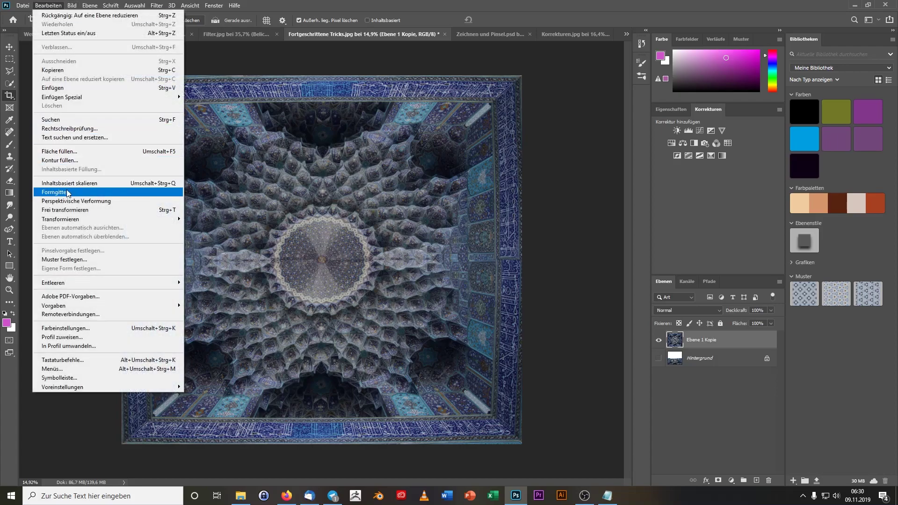
{"action": "mouse_move", "coordinate": [61, 219]}
{"action": "left_click", "coordinate": [216, 261]}
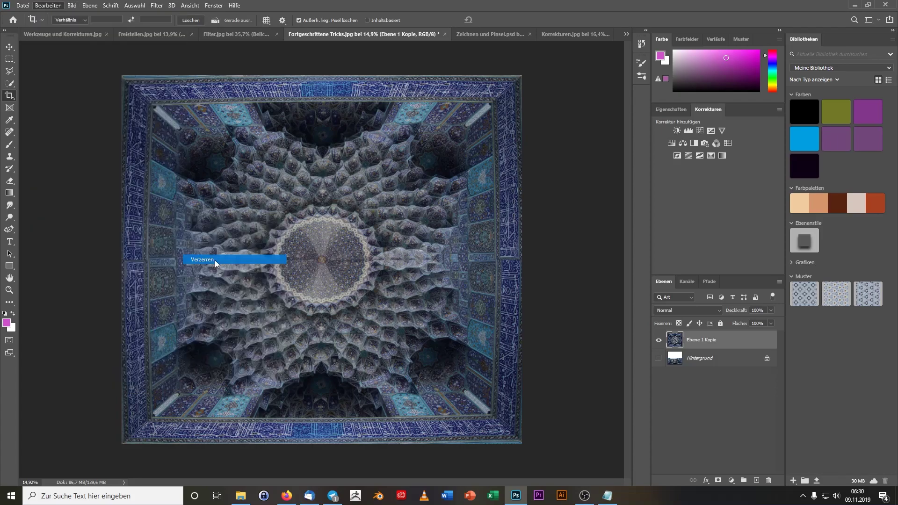
{"action": "left_click_drag", "start_coordinate": [122, 75], "coordinate": [120, 72]}
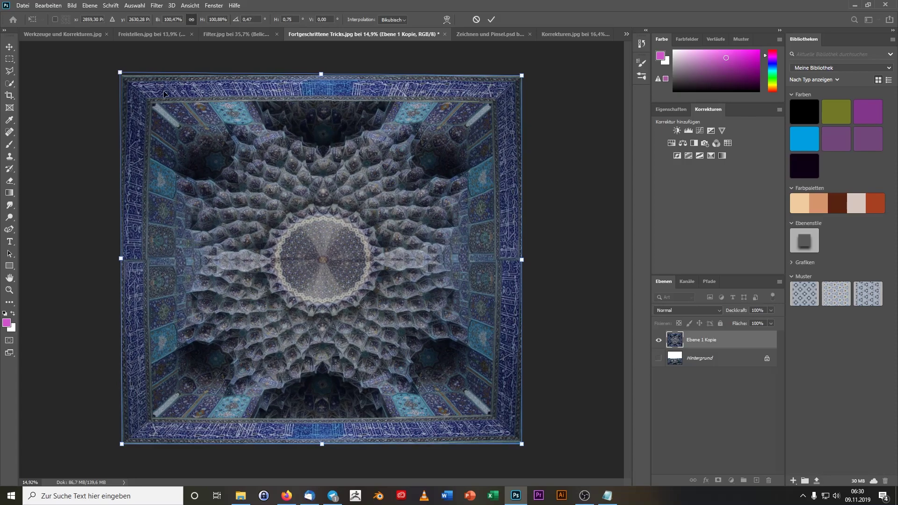
{"action": "key", "text": "c"}
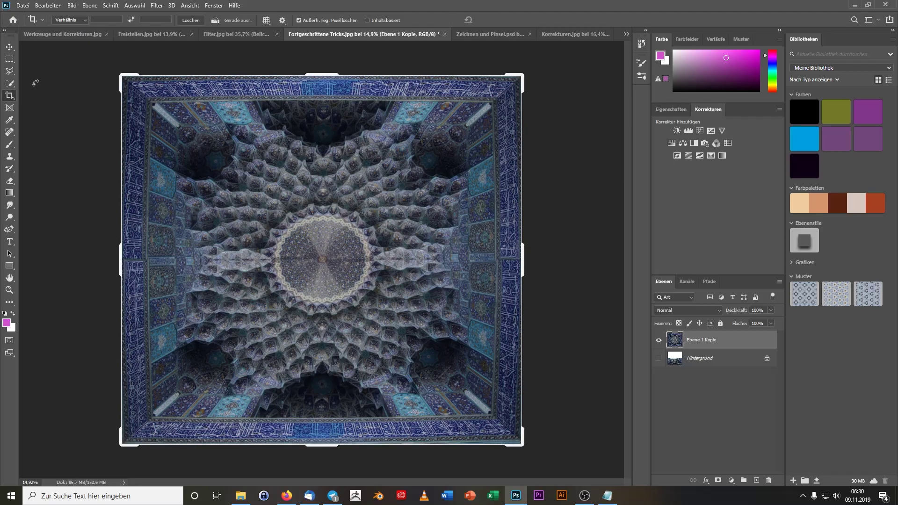
{"action": "key", "text": "v"}
{"action": "scroll", "coordinate": [365, 292], "scroll_direction": "up", "scroll_amount": 2}
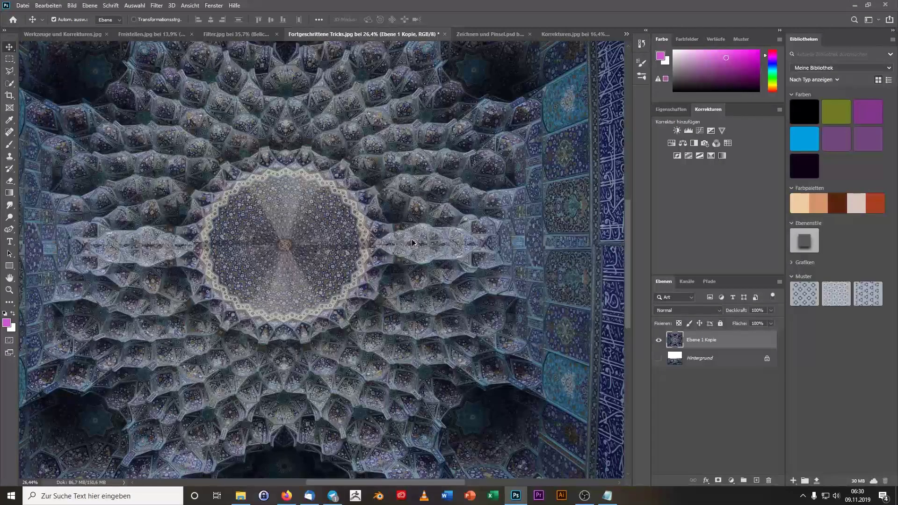
{"action": "scroll", "coordinate": [346, 276], "scroll_direction": "up", "scroll_amount": 2}
{"action": "scroll", "coordinate": [327, 262], "scroll_direction": "up", "scroll_amount": 2}
{"action": "scroll", "coordinate": [312, 247], "scroll_direction": "up", "scroll_amount": 1}
{"action": "scroll", "coordinate": [312, 247], "scroll_direction": "up", "scroll_amount": 1}
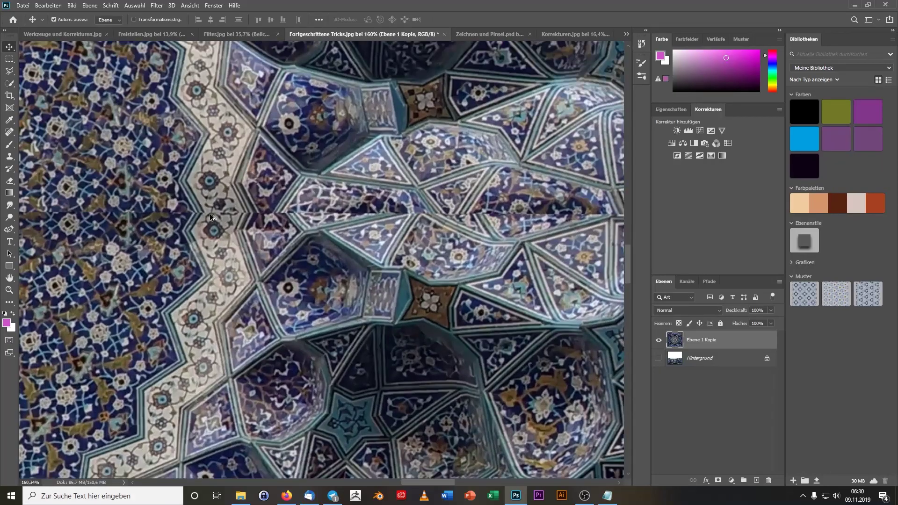
{"action": "scroll", "coordinate": [327, 238], "scroll_direction": "up", "scroll_amount": 2}
{"action": "scroll", "coordinate": [351, 224], "scroll_direction": "up", "scroll_amount": 2}
{"action": "scroll", "coordinate": [375, 211], "scroll_direction": "up", "scroll_amount": 1}
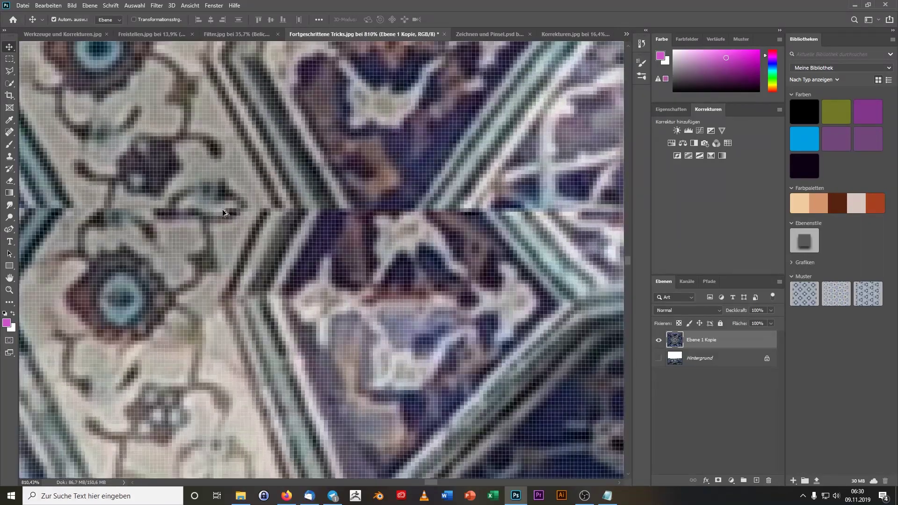
{"action": "scroll", "coordinate": [222, 209], "scroll_direction": "down", "scroll_amount": 1}
{"action": "scroll", "coordinate": [285, 209], "scroll_direction": "down", "scroll_amount": 1}
{"action": "scroll", "coordinate": [285, 210], "scroll_direction": "down", "scroll_amount": 1}
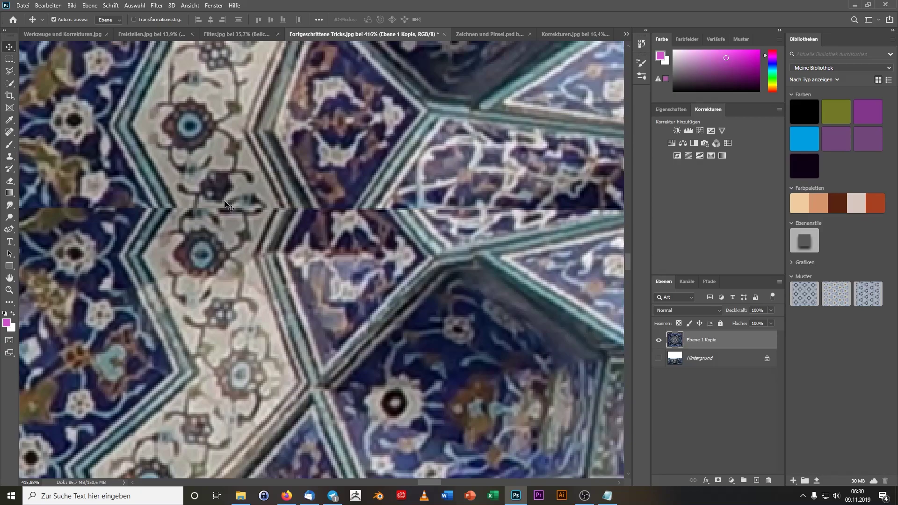
{"action": "scroll", "coordinate": [294, 201], "scroll_direction": "down", "scroll_amount": 5}
{"action": "scroll", "coordinate": [496, 300], "scroll_direction": "down", "scroll_amount": 5}
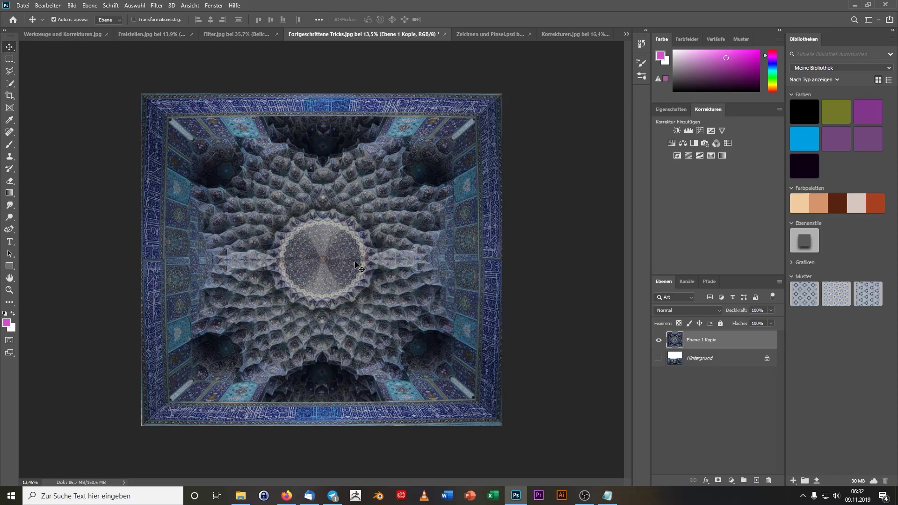
{"action": "scroll", "coordinate": [377, 285], "scroll_direction": "up", "scroll_amount": 5}
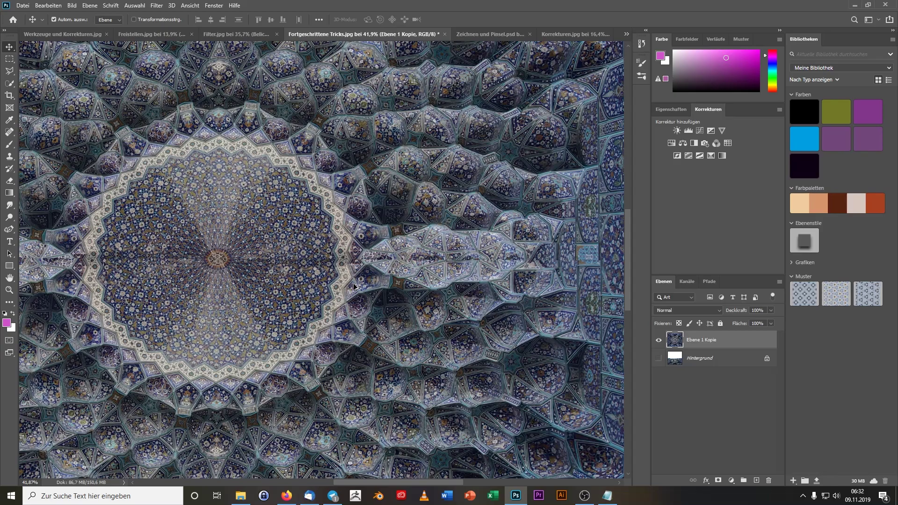
{"action": "scroll", "coordinate": [354, 286], "scroll_direction": "down", "scroll_amount": 5}
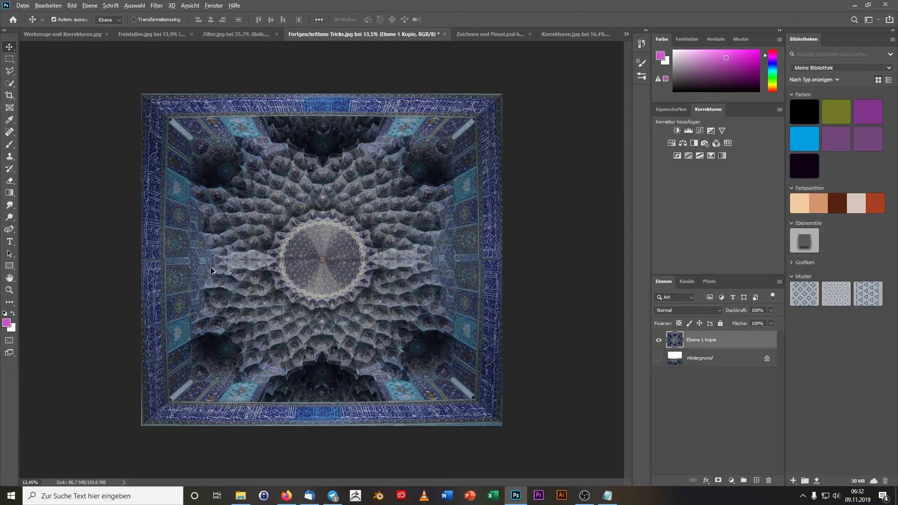
{"action": "scroll", "coordinate": [193, 269], "scroll_direction": "up", "scroll_amount": 4}
{"action": "scroll", "coordinate": [231, 258], "scroll_direction": "up", "scroll_amount": 2}
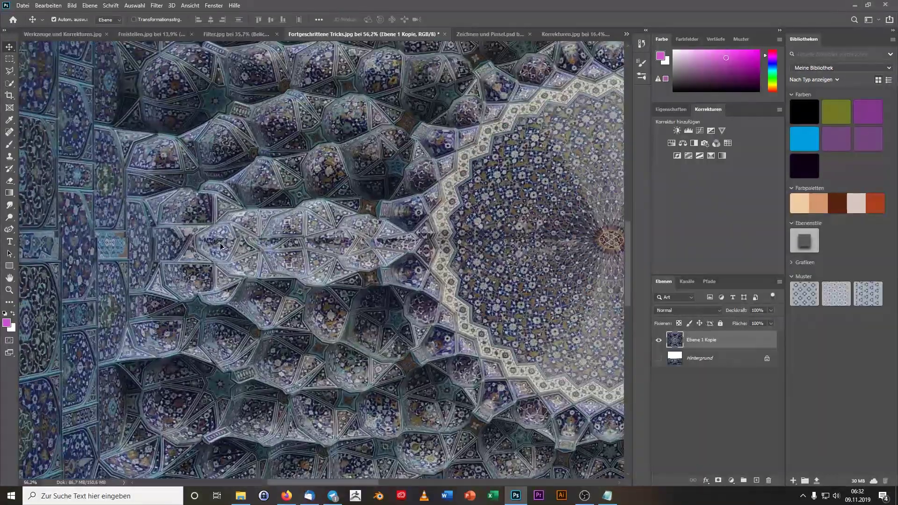
{"action": "scroll", "coordinate": [238, 243], "scroll_direction": "up", "scroll_amount": 2}
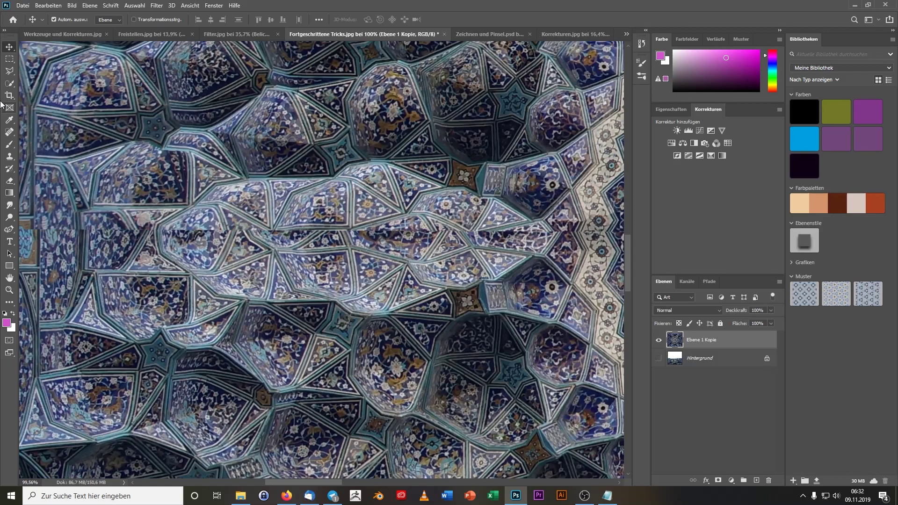
- Spot-heal along the horizontal seam across the ceiling
{"action": "left_click", "coordinate": [10, 133]}
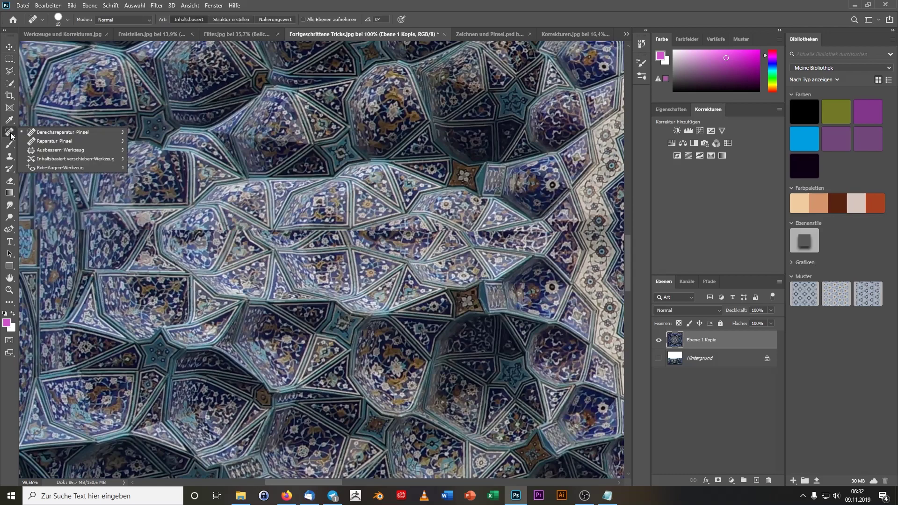
{"action": "left_click", "coordinate": [64, 132]}
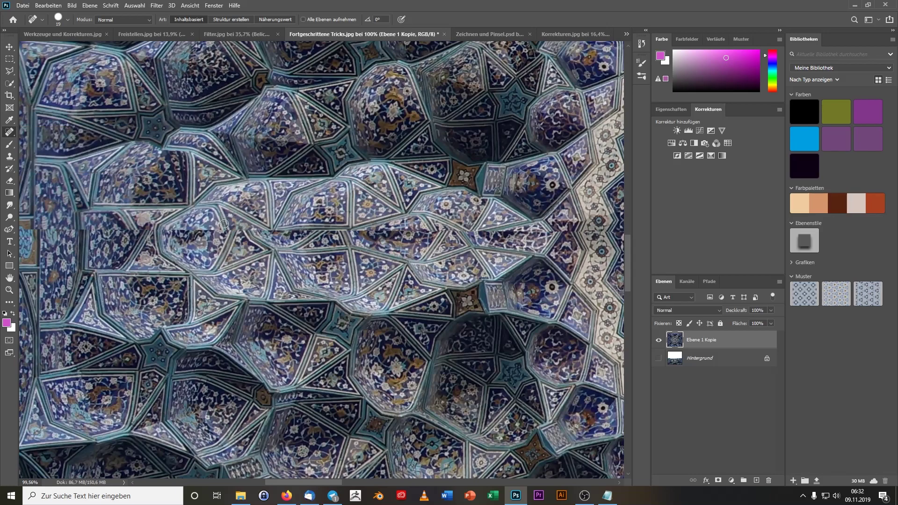
{"action": "left_click_drag", "start_coordinate": [262, 233], "coordinate": [376, 232]}
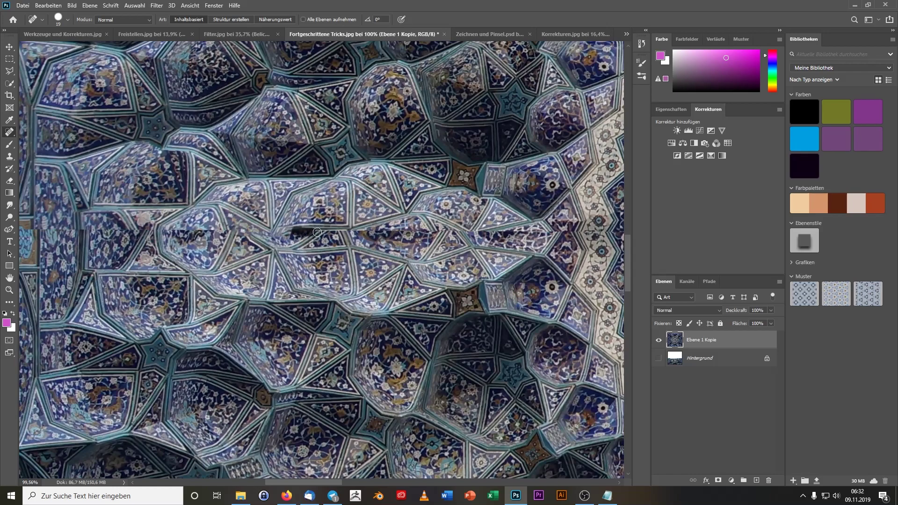
- Patch the remaining seam area with texture dragged from below
{"action": "right_click", "coordinate": [6, 134]}
{"action": "left_click", "coordinate": [52, 147]}
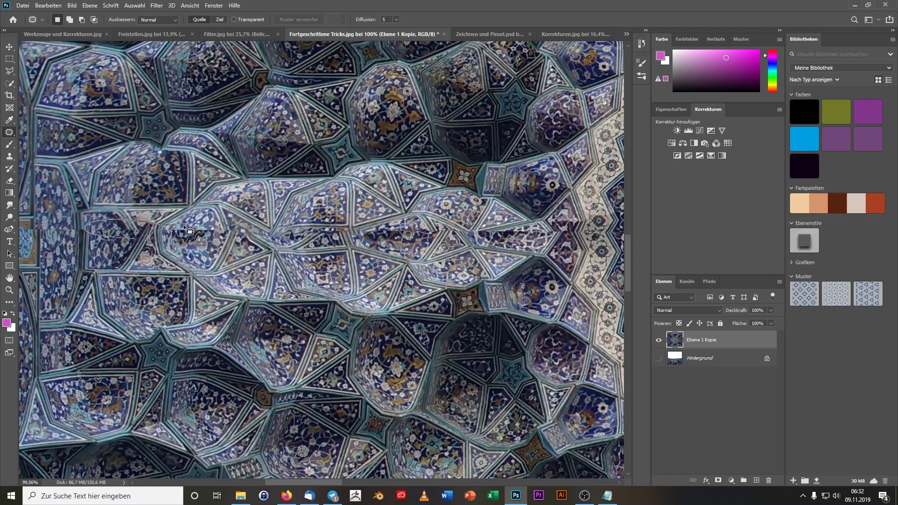
{"action": "left_click_drag", "start_coordinate": [189, 231], "coordinate": [139, 261]}
{"action": "key", "text": "ctrl+d"}
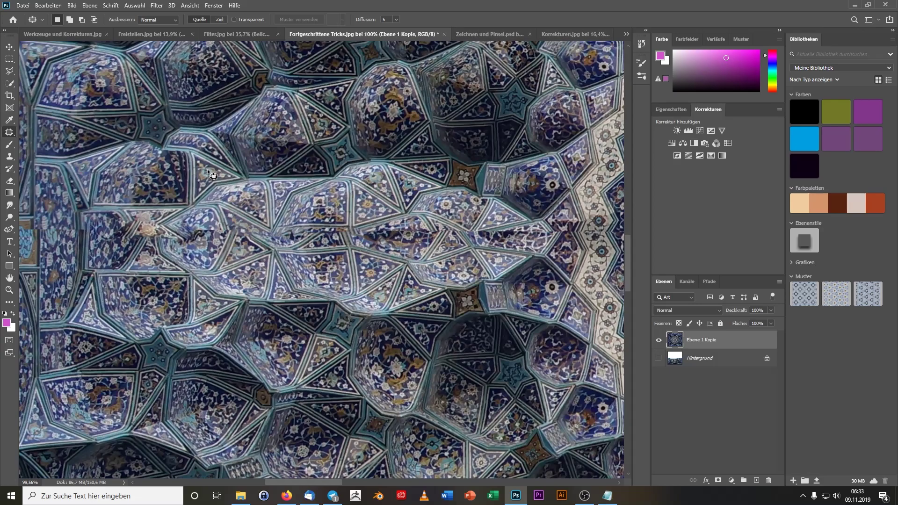
{"action": "scroll", "coordinate": [279, 272], "scroll_direction": "down", "scroll_amount": 2}
{"action": "scroll", "coordinate": [327, 276], "scroll_direction": "down", "scroll_amount": 2}
{"action": "scroll", "coordinate": [377, 282], "scroll_direction": "down", "scroll_amount": 1}
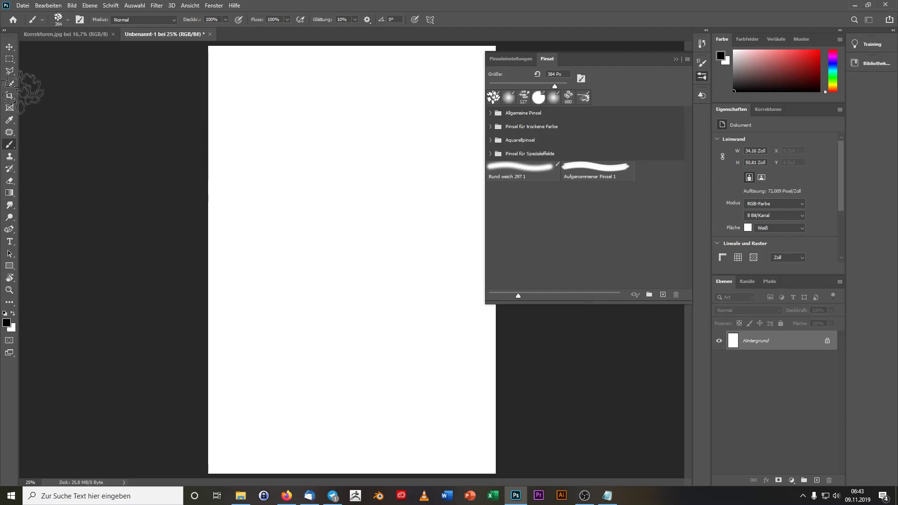
- Choose a hard round 48 px brush and paint a dot and test strokes on the page
{"action": "left_click", "coordinate": [58, 20]}
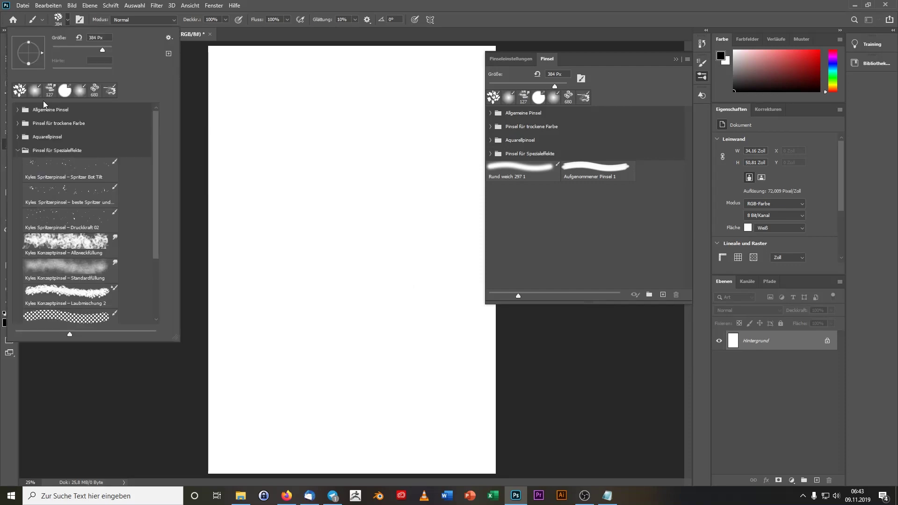
{"action": "key", "text": "Escape"}
{"action": "left_click", "coordinate": [67, 21]}
{"action": "left_click", "coordinate": [68, 95]}
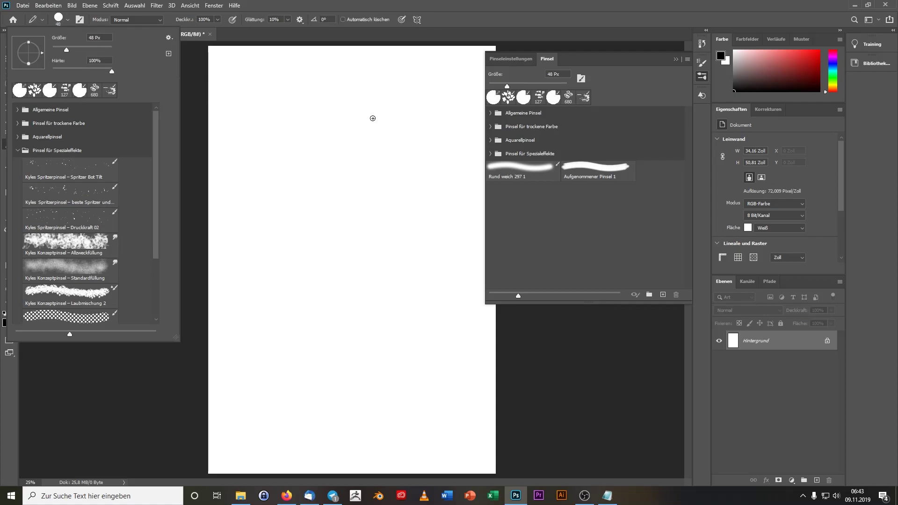
{"action": "left_click", "coordinate": [357, 172]}
{"action": "left_click_drag", "start_coordinate": [300, 174], "coordinate": [326, 188]}
{"action": "mouse_move", "coordinate": [312, 240]}
{"action": "left_mouse_down"}
{"action": "mouse_move", "coordinate": [341, 204]}
{"action": "mouse_move", "coordinate": [391, 189]}
{"action": "left_mouse_up"}
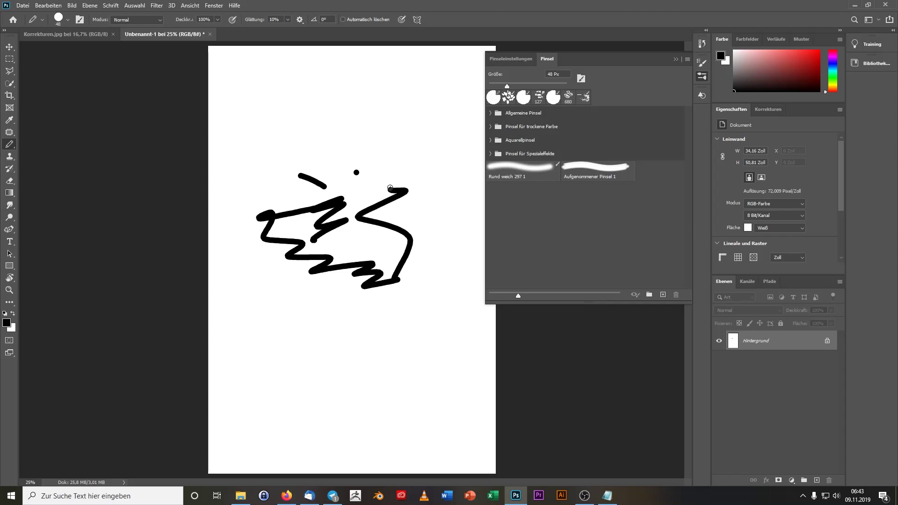
- Close the Brushes panel and undo the hard round test strokes
{"action": "left_click", "coordinate": [675, 59]}
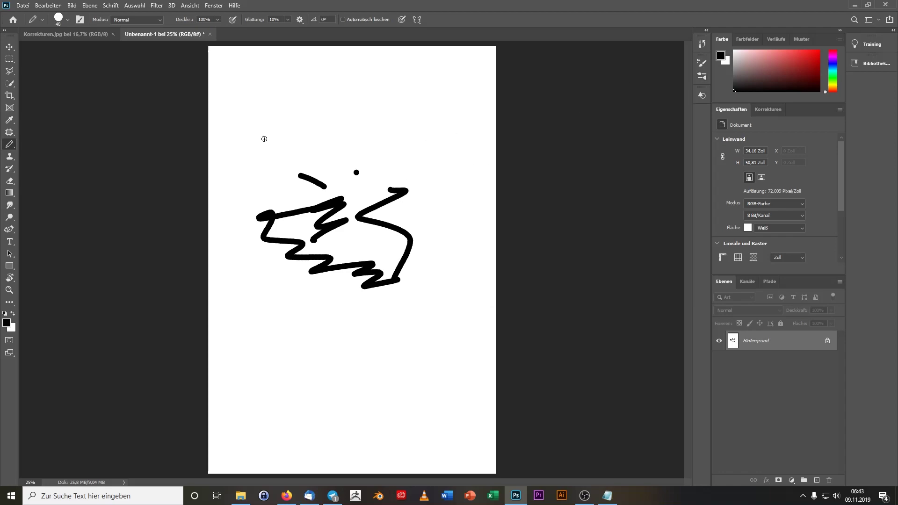
{"action": "left_click", "coordinate": [14, 50]}
{"action": "key", "text": "ctrl+z"}
{"action": "key", "text": "ctrl+z"}
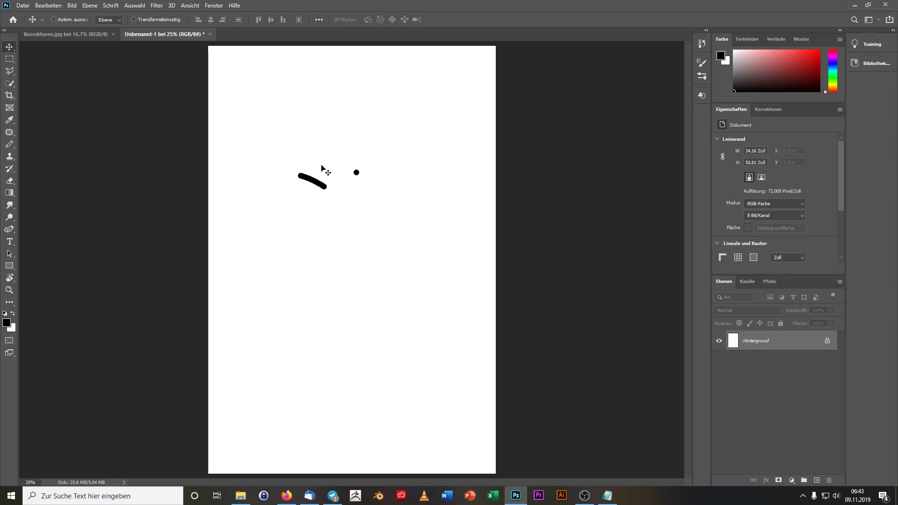
{"action": "key", "text": "ctrl+z"}
{"action": "key", "text": "ctrl+z"}
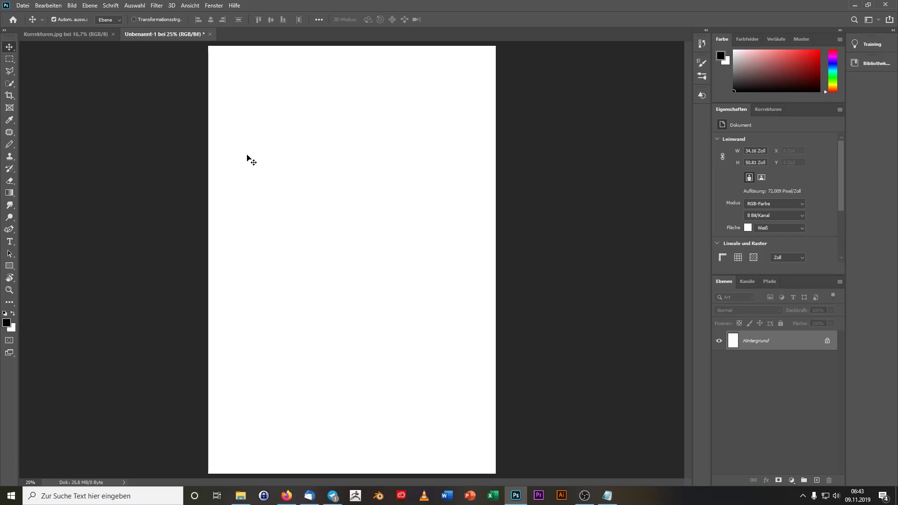
- With the regular Brush tool, paint a leaf-brush test stroke and undo it
{"action": "left_click", "coordinate": [9, 143]}
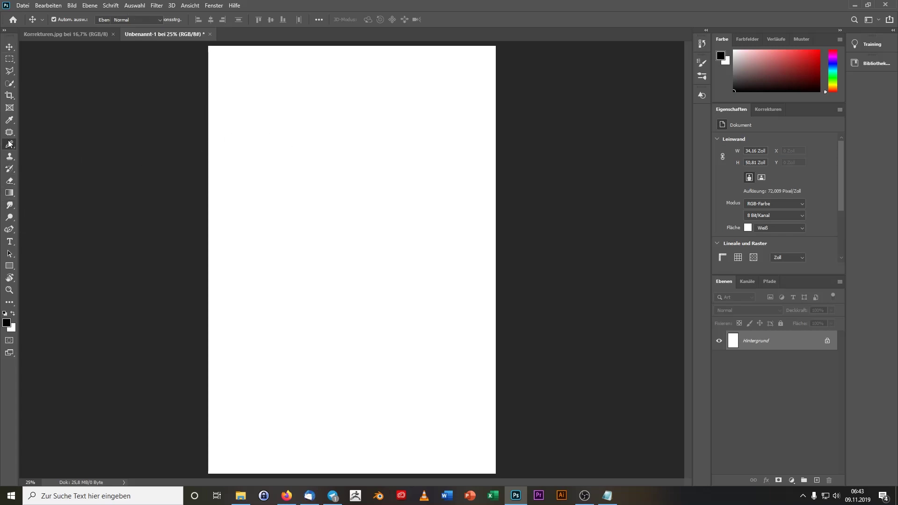
{"action": "right_click", "coordinate": [10, 144]}
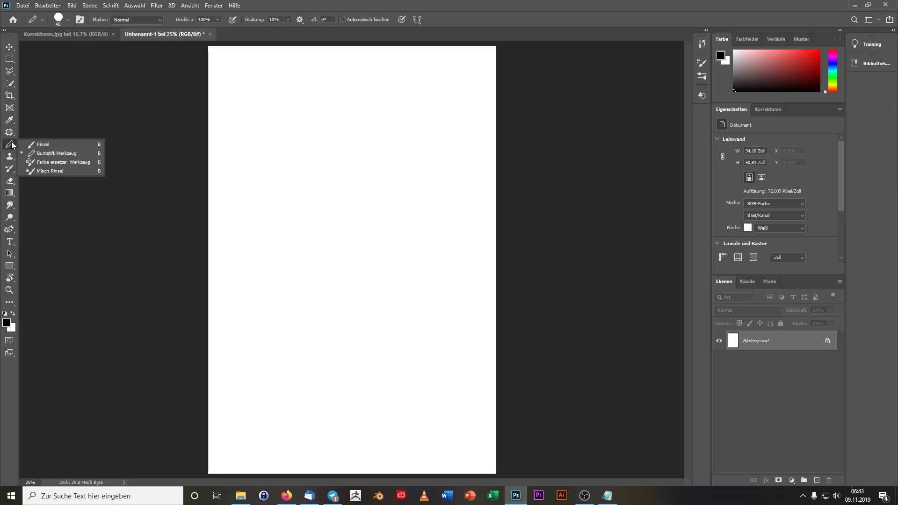
{"action": "left_click", "coordinate": [47, 146]}
{"action": "mouse_move", "coordinate": [298, 162]}
{"action": "left_mouse_down"}
{"action": "mouse_move", "coordinate": [332, 246]}
{"action": "mouse_move", "coordinate": [397, 286]}
{"action": "left_mouse_up"}
{"action": "key", "text": "ctrl+z"}
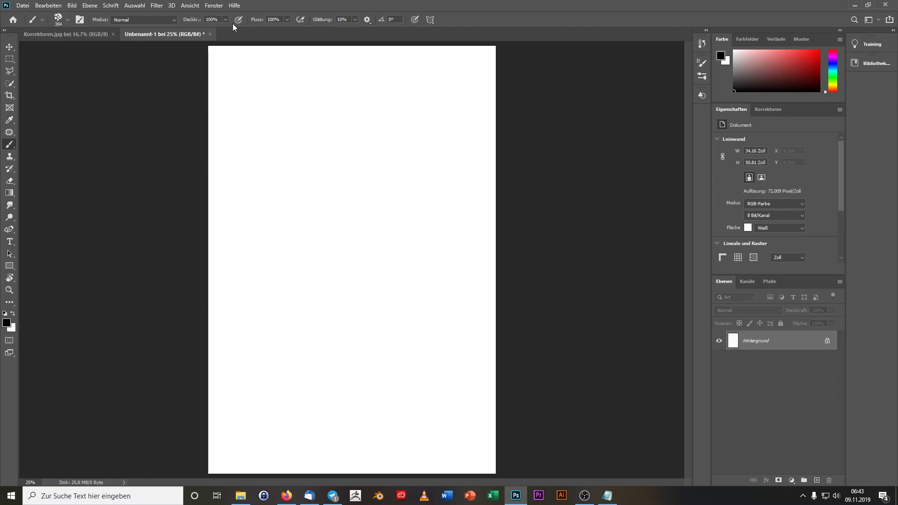
- Show the Brush Settings panel, pick the soft round brush and paint a black test stroke
{"action": "left_click", "coordinate": [214, 5]}
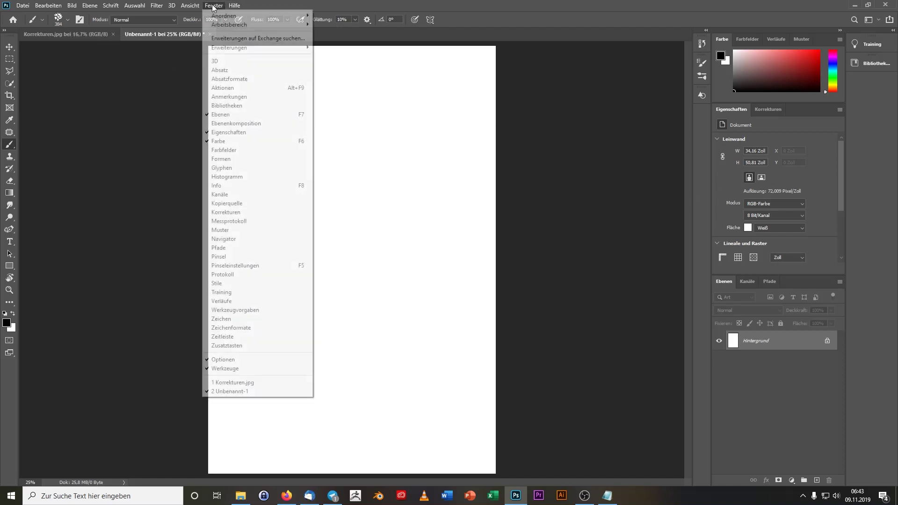
{"action": "left_click", "coordinate": [234, 265]}
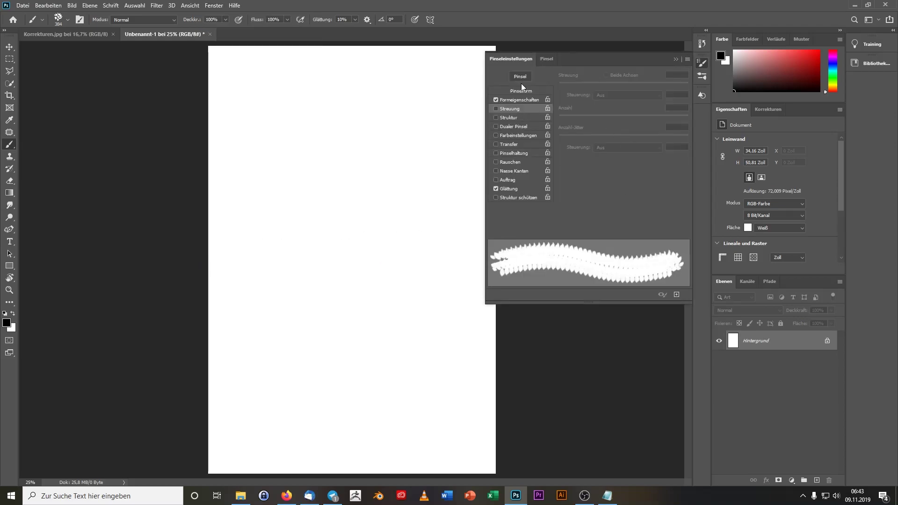
{"action": "left_click", "coordinate": [546, 59]}
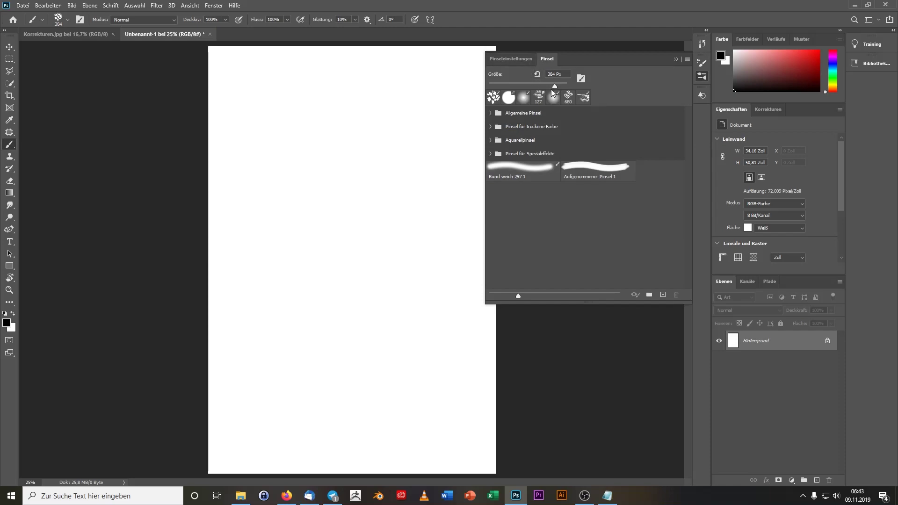
{"action": "left_click", "coordinate": [523, 100]}
{"action": "left_click_drag", "start_coordinate": [374, 122], "coordinate": [352, 278]}
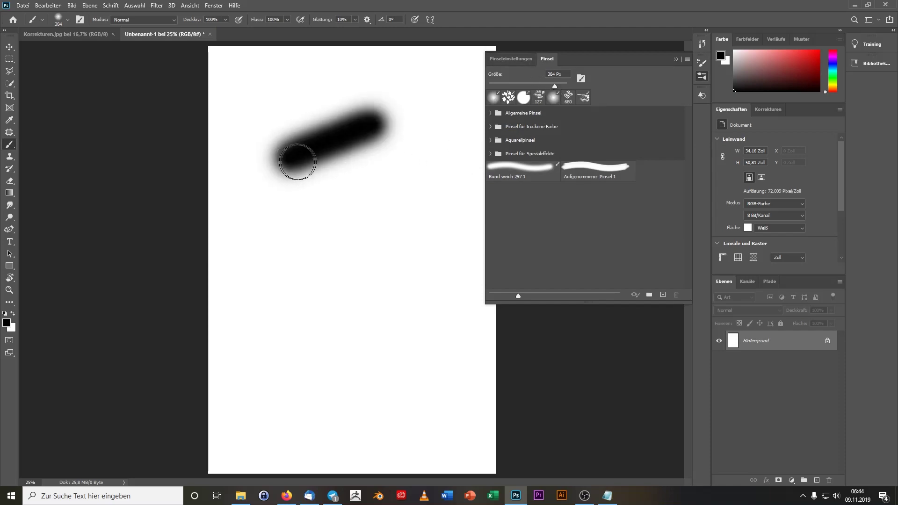
- Turn on scattering at 542% with count jitter and more dabs, and test the denser scatter
{"action": "left_click", "coordinate": [521, 59]}
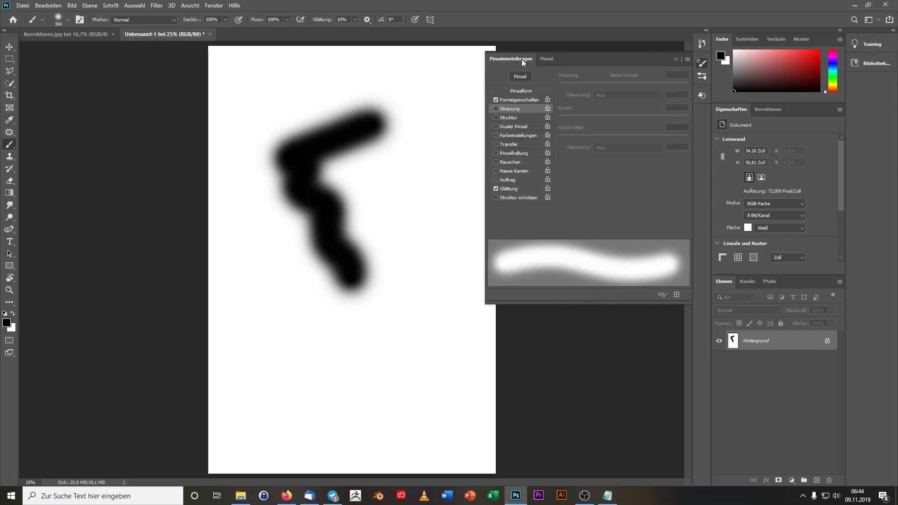
{"action": "left_click", "coordinate": [496, 109]}
{"action": "left_click_drag", "start_coordinate": [568, 83], "coordinate": [629, 90]}
{"action": "mouse_move", "coordinate": [415, 161]}
{"action": "left_mouse_down"}
{"action": "mouse_move", "coordinate": [421, 246]}
{"action": "mouse_move", "coordinate": [380, 330]}
{"action": "mouse_move", "coordinate": [320, 354]}
{"action": "left_mouse_up"}
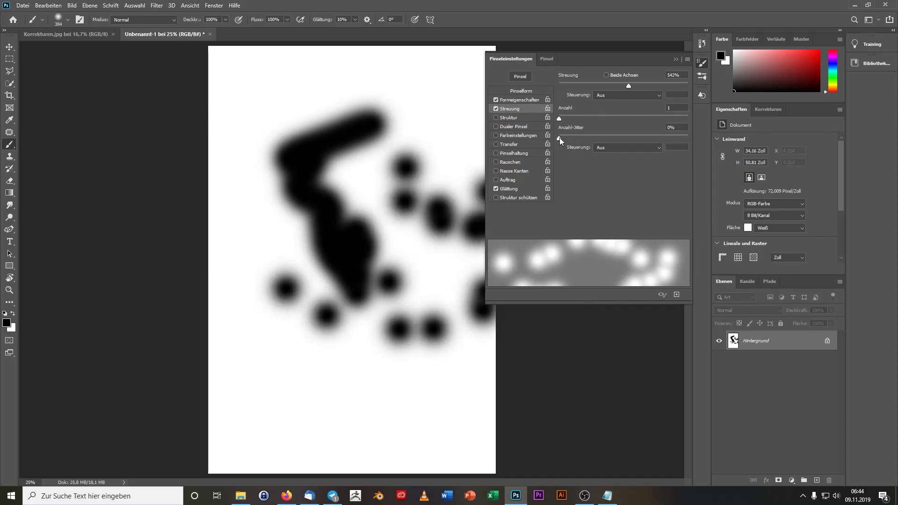
{"action": "left_click_drag", "start_coordinate": [560, 137], "coordinate": [597, 138]}
{"action": "left_click_drag", "start_coordinate": [566, 119], "coordinate": [592, 119]}
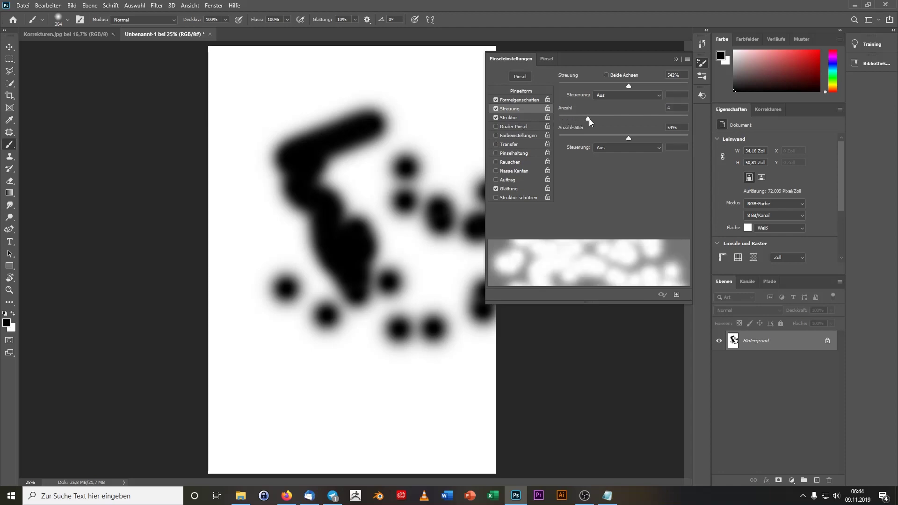
{"action": "mouse_move", "coordinate": [407, 371]}
{"action": "left_mouse_down"}
{"action": "mouse_move", "coordinate": [346, 391]}
{"action": "mouse_move", "coordinate": [411, 220]}
{"action": "mouse_move", "coordinate": [359, 167]}
{"action": "mouse_move", "coordinate": [401, 145]}
{"action": "mouse_move", "coordinate": [399, 243]}
{"action": "mouse_move", "coordinate": [347, 249]}
{"action": "mouse_move", "coordinate": [383, 227]}
{"action": "left_mouse_up"}
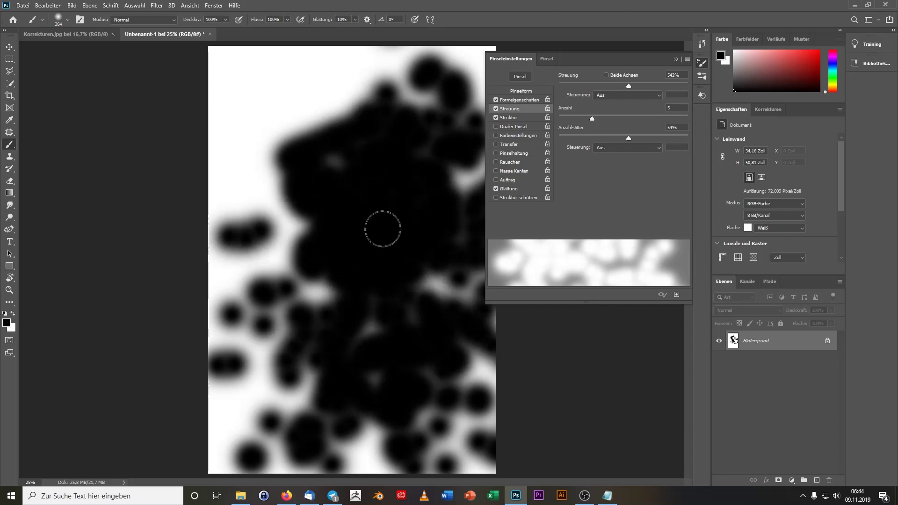
- Save the scattered brush as a new preset and start naming it 'Super Pinsel'
{"action": "left_click", "coordinate": [687, 59]}
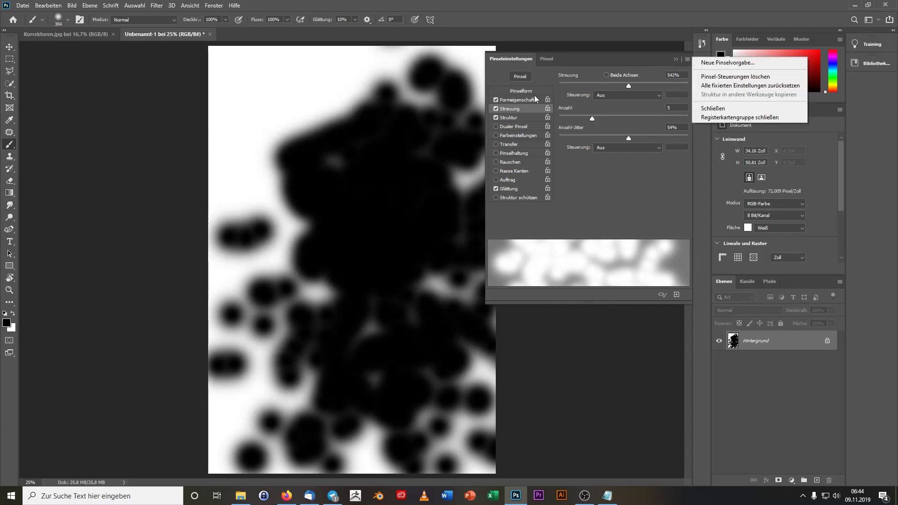
{"action": "left_click", "coordinate": [538, 205]}
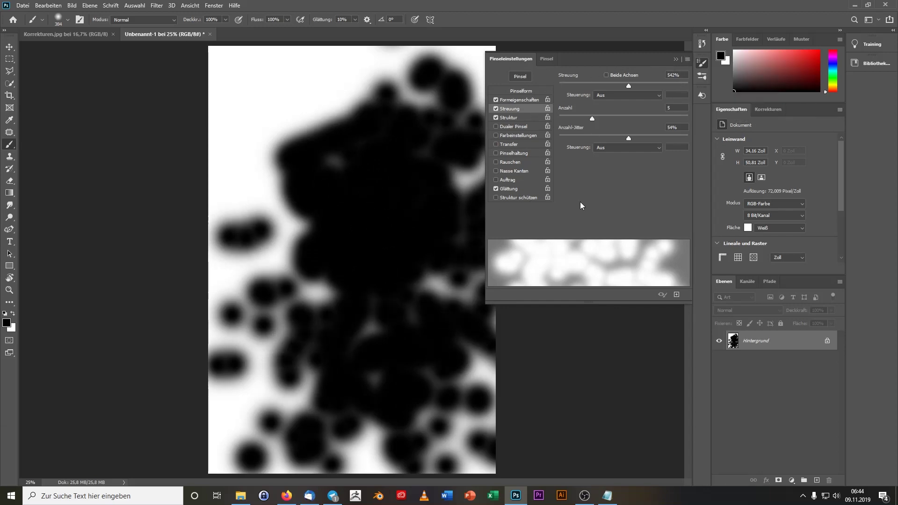
{"action": "left_click", "coordinate": [677, 295]}
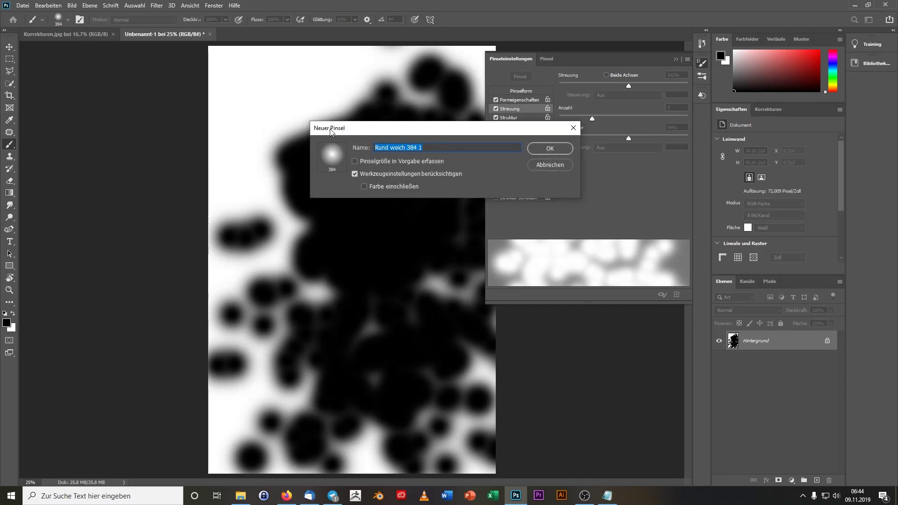
{"action": "type", "text": "Super Pinsel"}
- Confirm the Super Pinsel preset, add new layer Ebene 1 and hide the background
{"action": "left_click", "coordinate": [550, 147]}
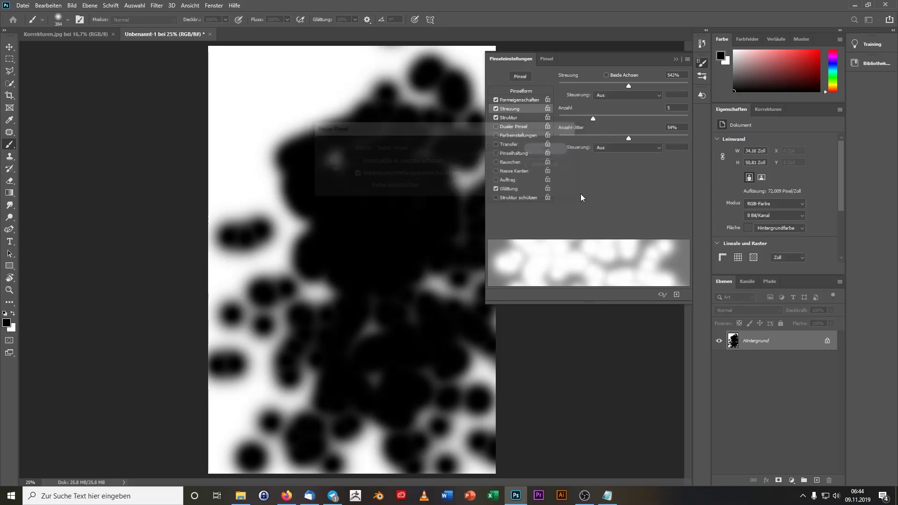
{"action": "left_click", "coordinate": [10, 46]}
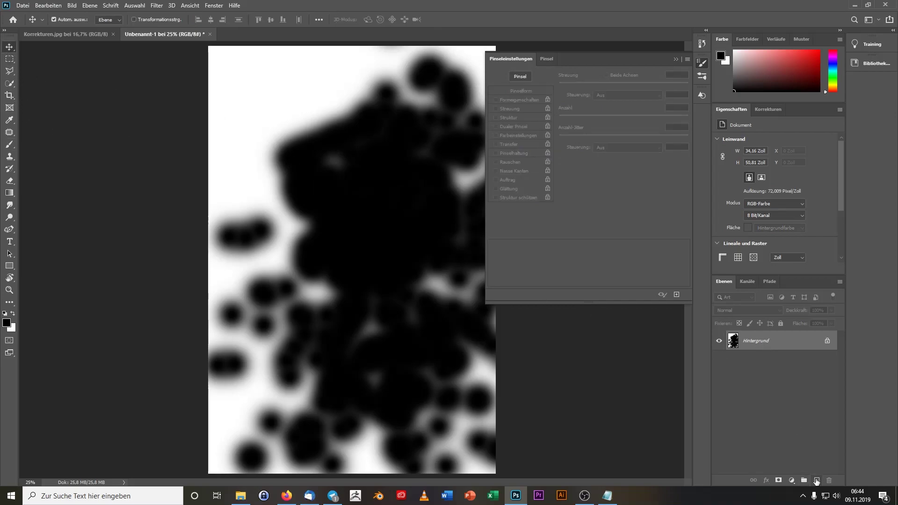
{"action": "left_click", "coordinate": [816, 481]}
{"action": "left_click", "coordinate": [719, 360]}
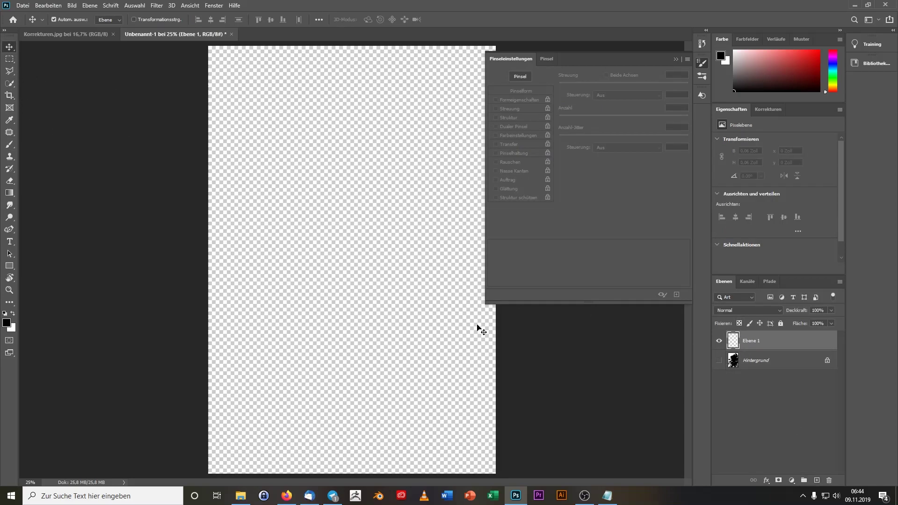
{"action": "left_click", "coordinate": [313, 248]}
{"action": "left_click", "coordinate": [783, 348]}
- Paint scattered Super Pinsel dabs across Ebene 1, then hide that layer
{"action": "left_click", "coordinate": [10, 144]}
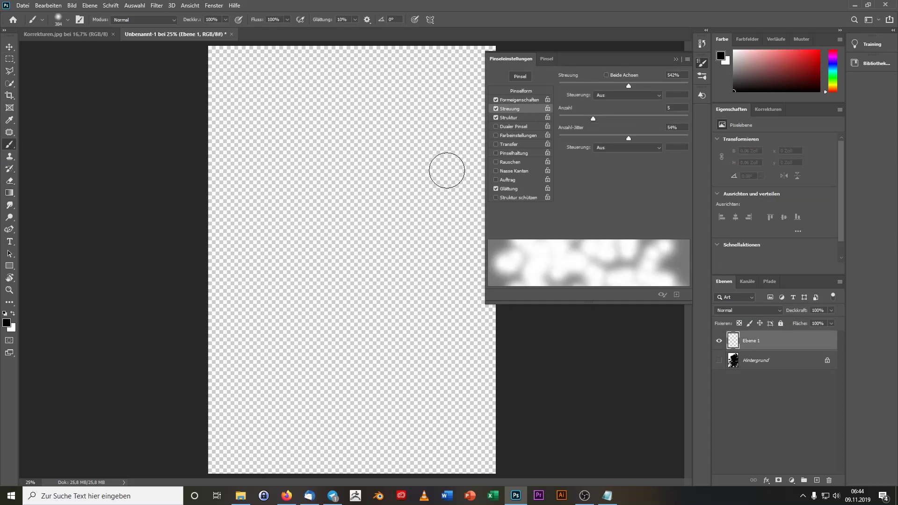
{"action": "left_click", "coordinate": [548, 59]}
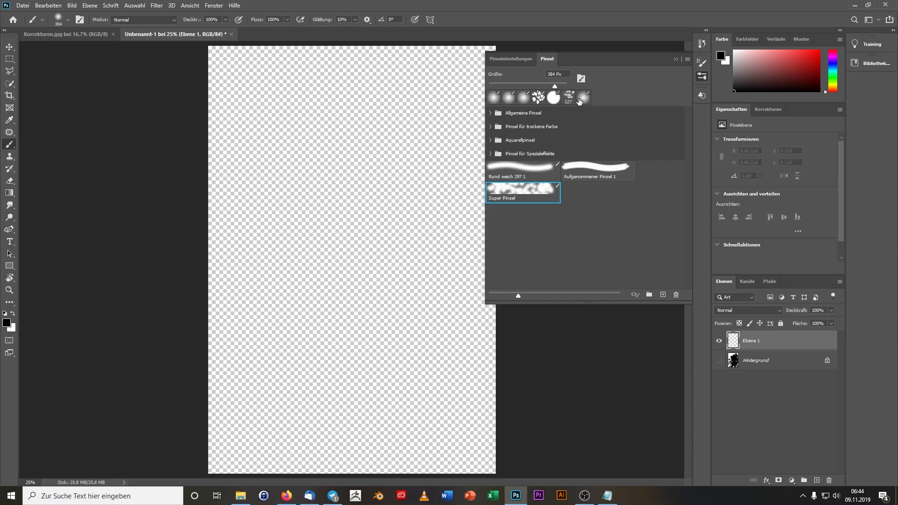
{"action": "mouse_move", "coordinate": [280, 180]}
{"action": "left_mouse_down"}
{"action": "mouse_move", "coordinate": [372, 262]}
{"action": "mouse_move", "coordinate": [404, 313]}
{"action": "mouse_move", "coordinate": [391, 391]}
{"action": "mouse_move", "coordinate": [304, 381]}
{"action": "mouse_move", "coordinate": [312, 135]}
{"action": "mouse_move", "coordinate": [421, 164]}
{"action": "mouse_move", "coordinate": [393, 412]}
{"action": "mouse_move", "coordinate": [317, 337]}
{"action": "mouse_move", "coordinate": [444, 416]}
{"action": "left_mouse_up"}
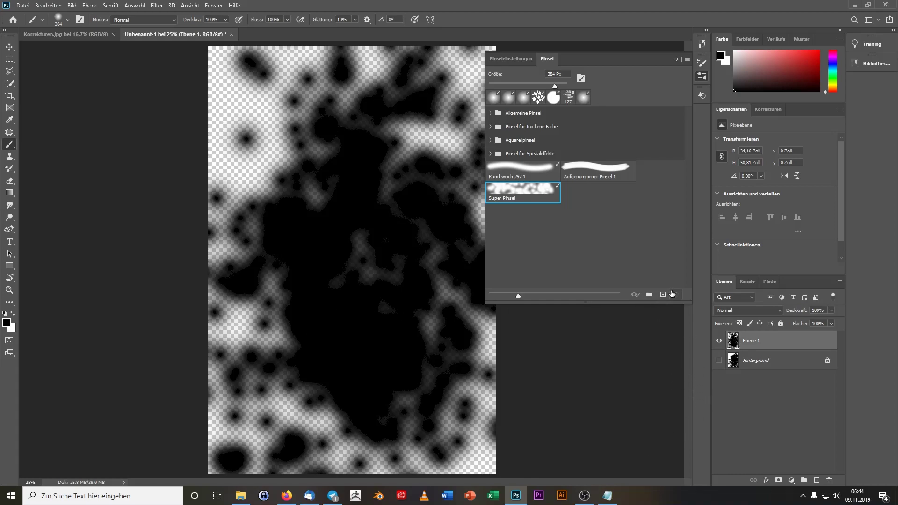
{"action": "left_click", "coordinate": [719, 342]}
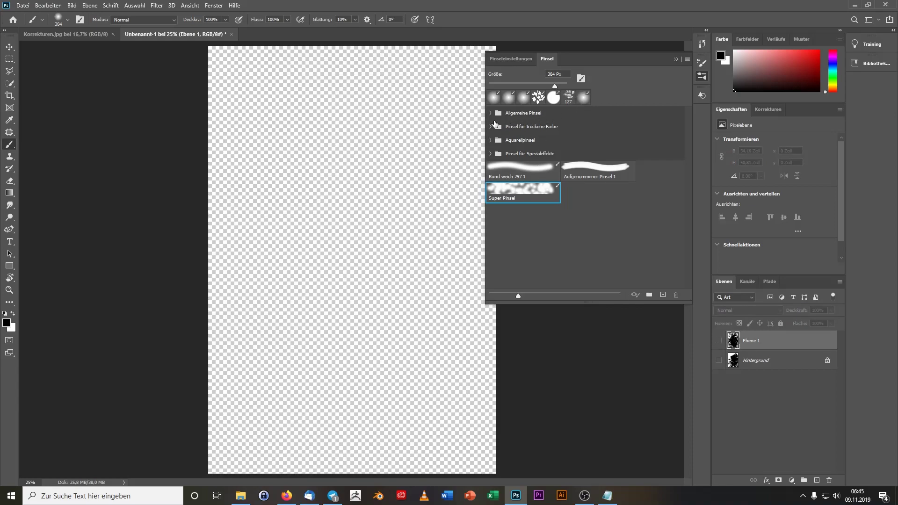
- From the custom shapes library, place the lion silhouette near the page's upper left
{"action": "left_click", "coordinate": [703, 97]}
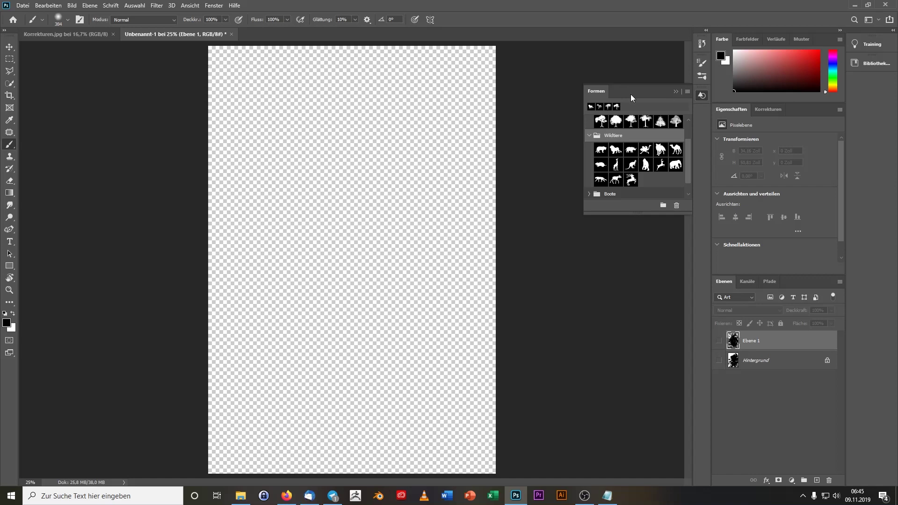
{"action": "left_click", "coordinate": [616, 152]}
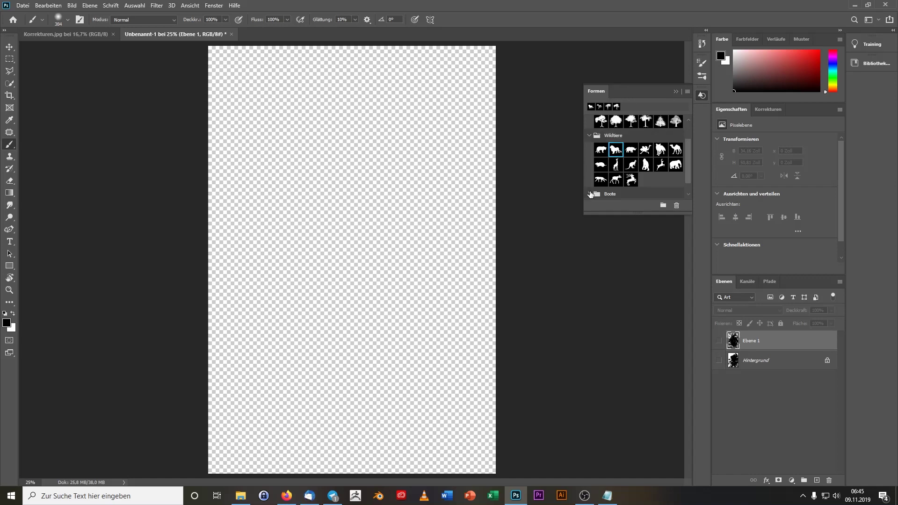
{"action": "left_click", "coordinate": [816, 480]}
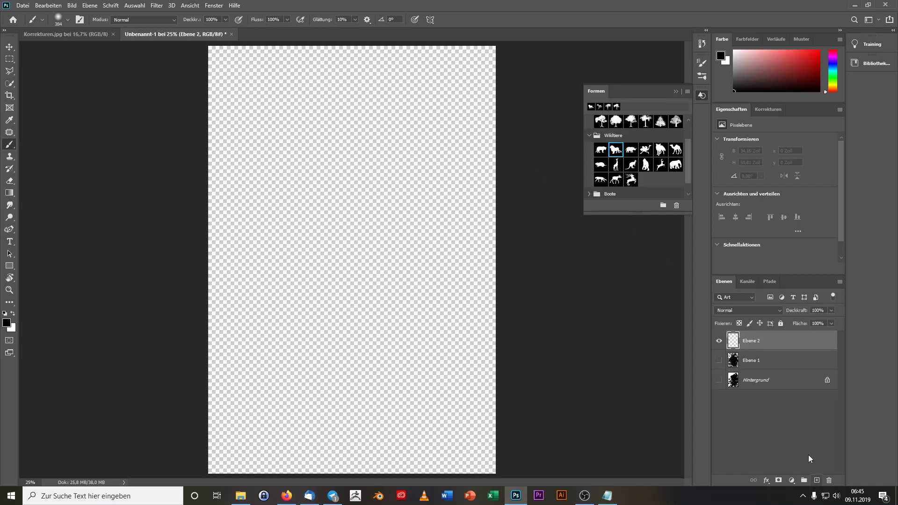
{"action": "left_click", "coordinate": [297, 150]}
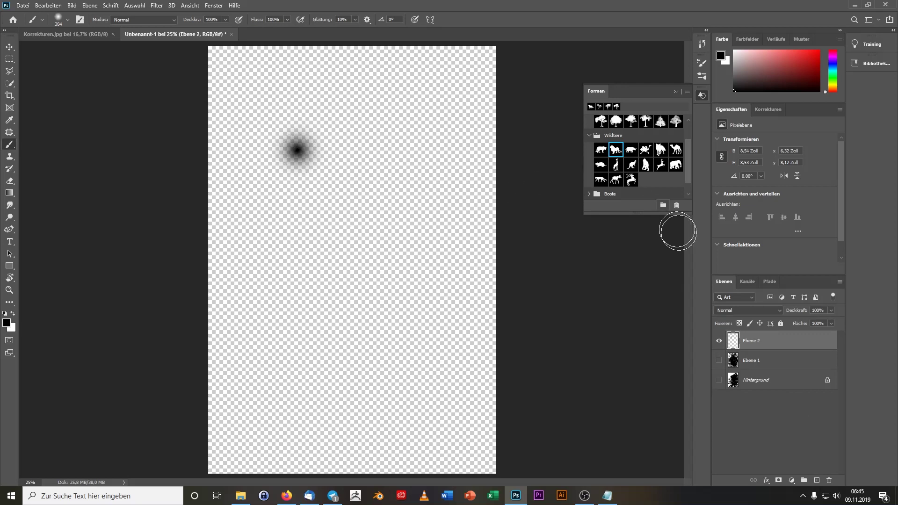
{"action": "key", "text": "ctrl+z"}
{"action": "key", "text": "ctrl+z"}
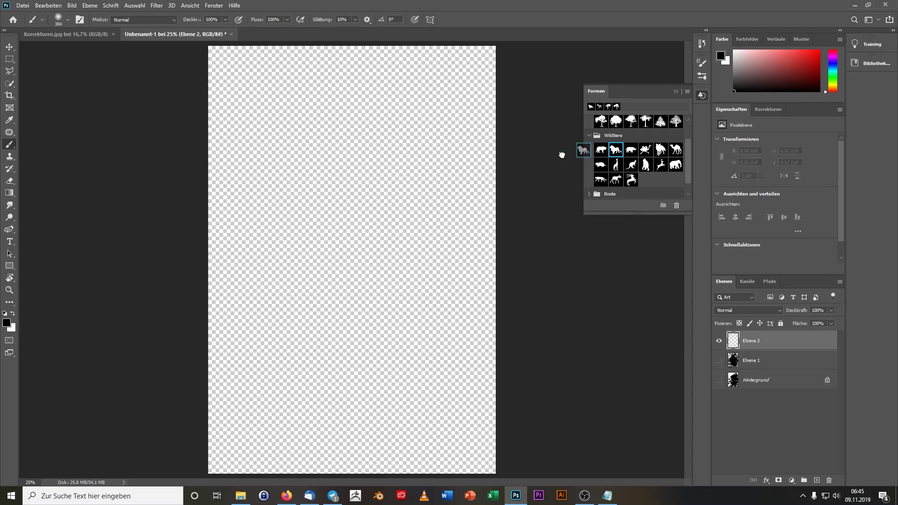
{"action": "left_click_drag", "start_coordinate": [615, 149], "coordinate": [336, 193]}
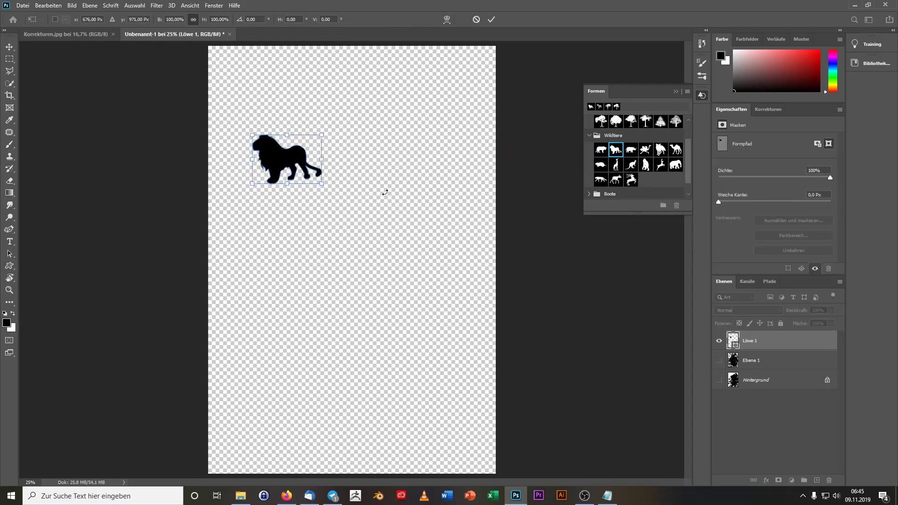
{"action": "left_click", "coordinate": [3, 48]}
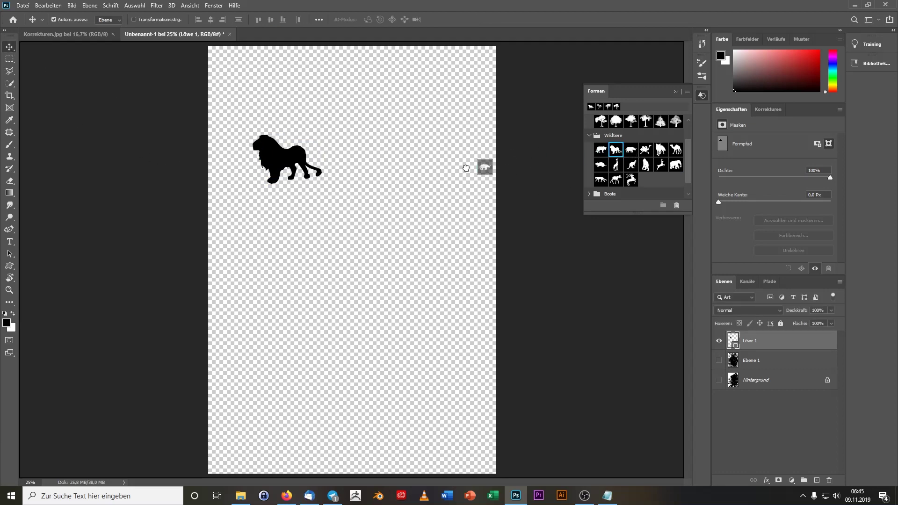
- Place the rhino, giraffe and moose silhouettes around the lion
{"action": "left_click_drag", "start_coordinate": [636, 153], "coordinate": [351, 146]}
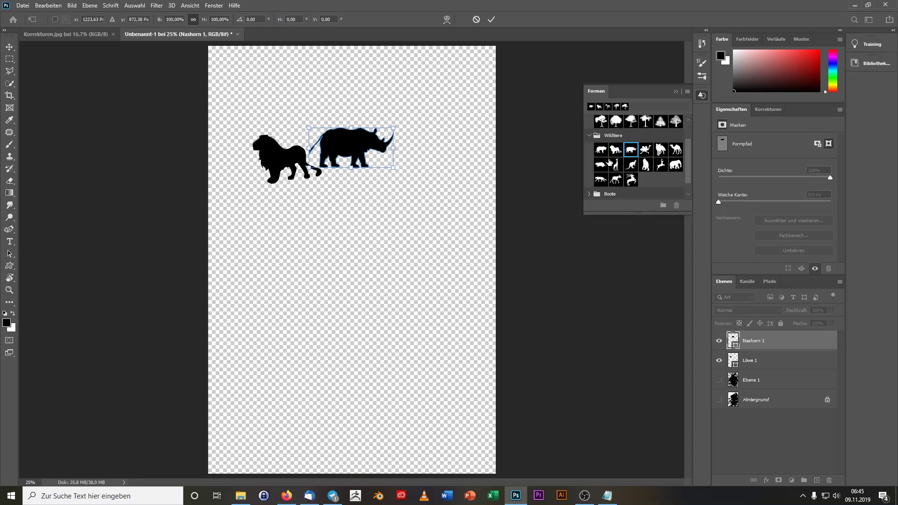
{"action": "key", "text": "Return"}
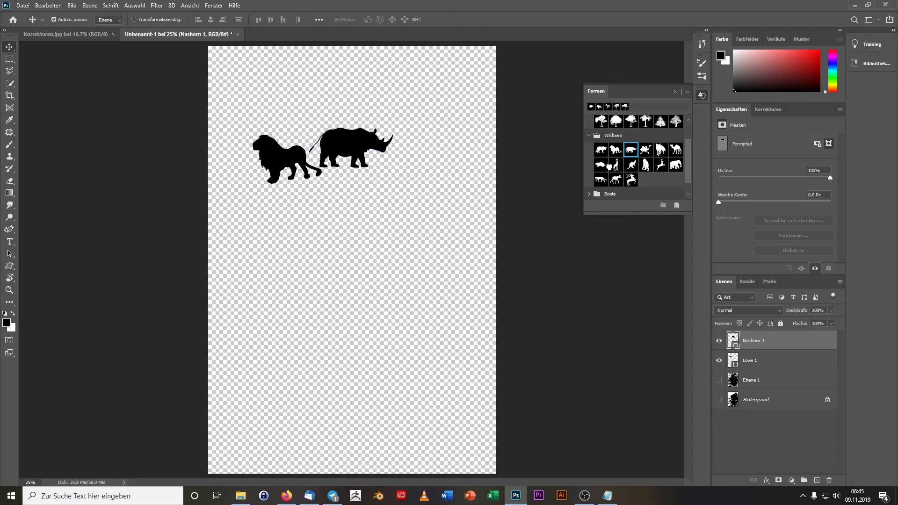
{"action": "left_click_drag", "start_coordinate": [615, 165], "coordinate": [318, 228]}
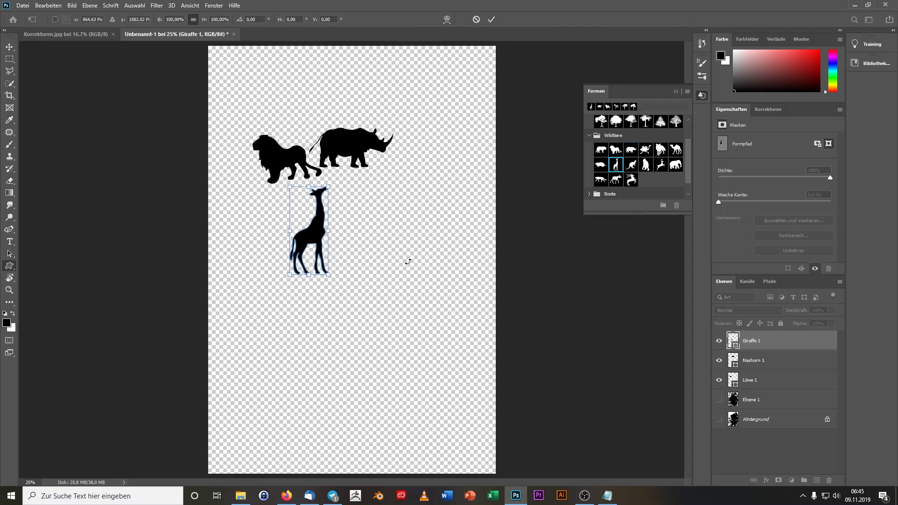
{"action": "key", "text": "Return"}
{"action": "left_click", "coordinate": [615, 182]}
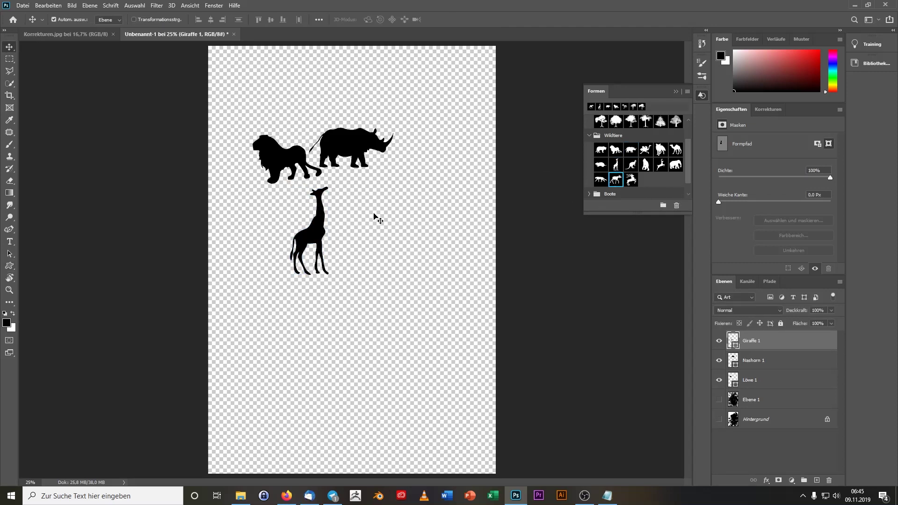
{"action": "mouse_move", "coordinate": [615, 180]}
{"action": "left_mouse_down"}
{"action": "mouse_move", "coordinate": [360, 205]}
{"action": "mouse_move", "coordinate": [385, 196]}
{"action": "left_mouse_up"}
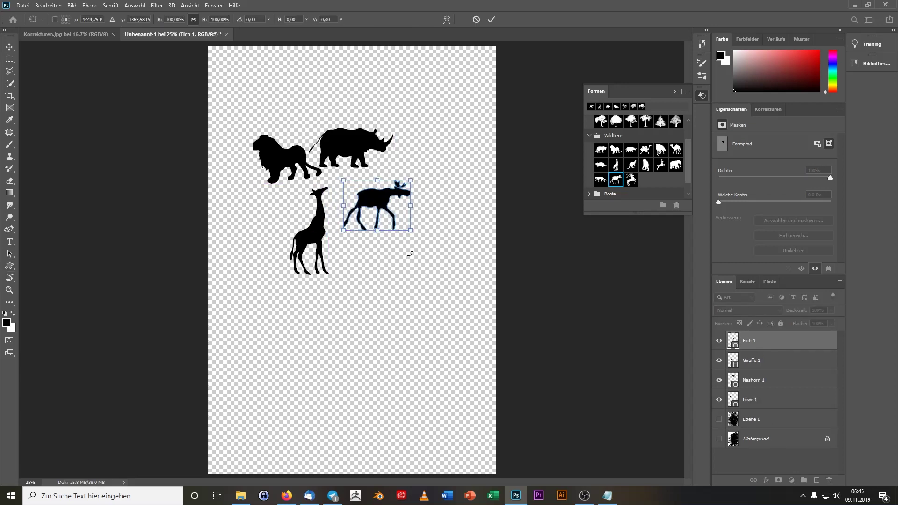
{"action": "key", "text": "Return"}
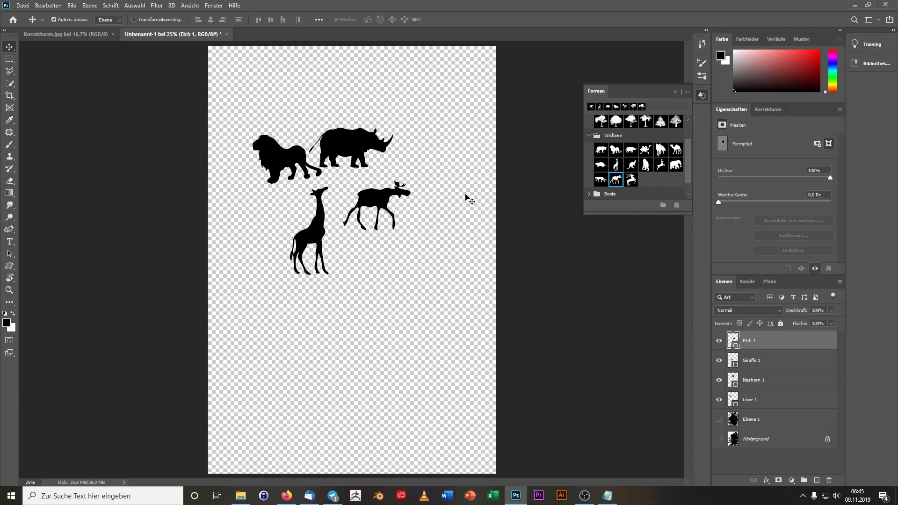
- Merge the four animal layers with Ctrl+E and draw a rectangular selection around them
{"action": "left_click", "coordinate": [744, 406], "text": "shift"}
{"action": "key", "text": "ctrl+e"}
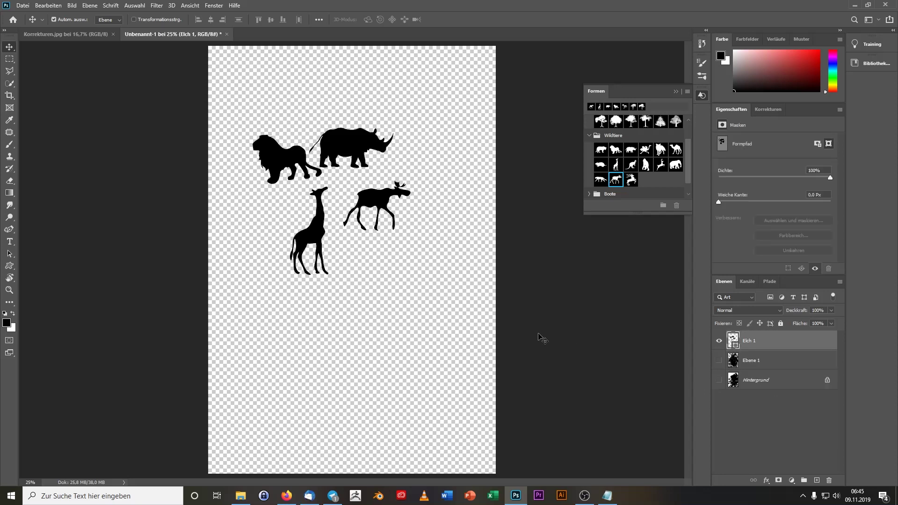
{"action": "key", "text": "m"}
{"action": "left_click_drag", "start_coordinate": [245, 108], "coordinate": [423, 286]}
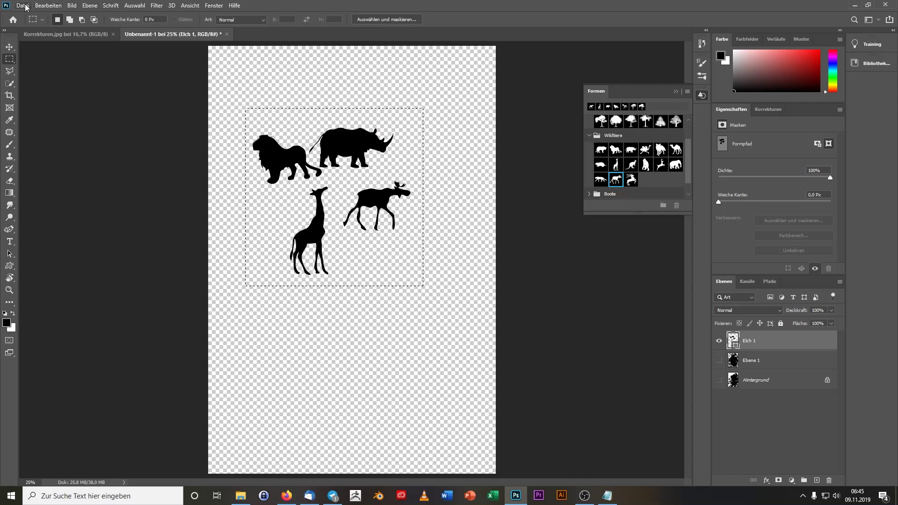
- Define a brush preset named 'Zoo Pinsel' from the selected animals
{"action": "left_click", "coordinate": [40, 5]}
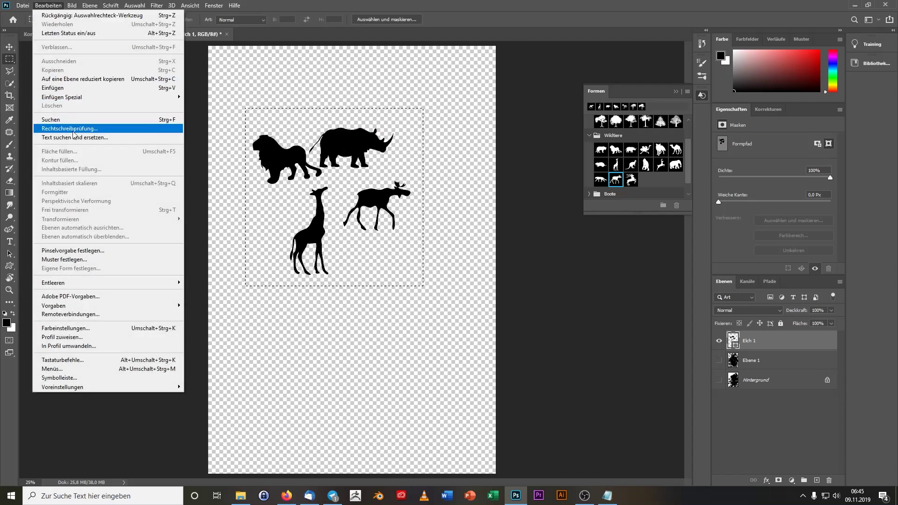
{"action": "left_click", "coordinate": [92, 250]}
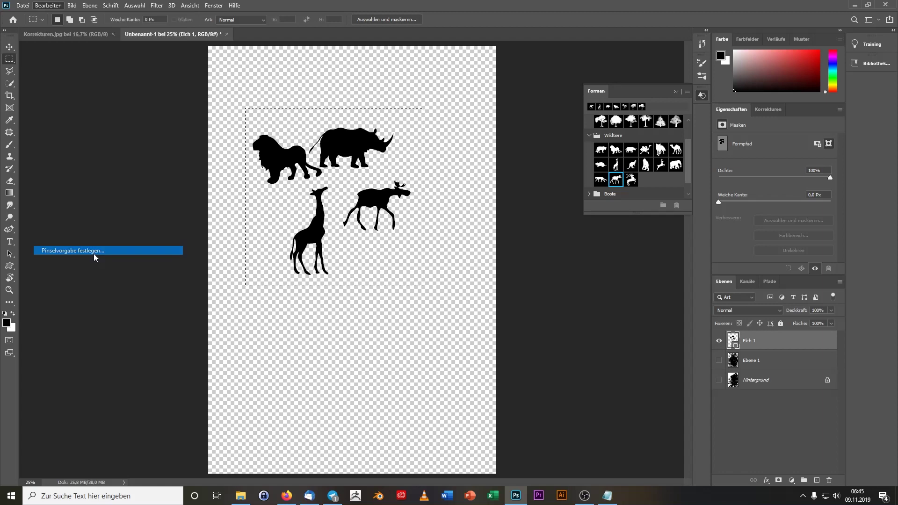
{"action": "type", "text": "Z"}
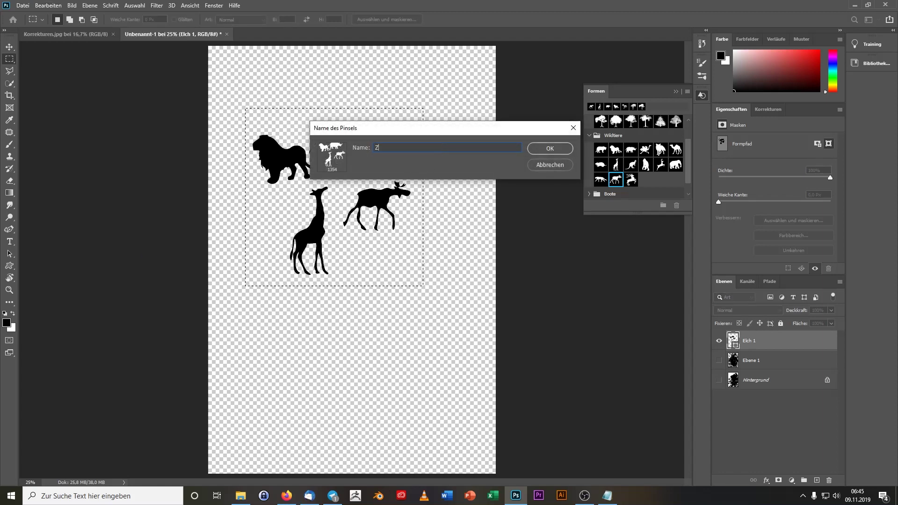
{"action": "type", "text": "oo Pinsel"}
{"action": "key", "text": "Return"}
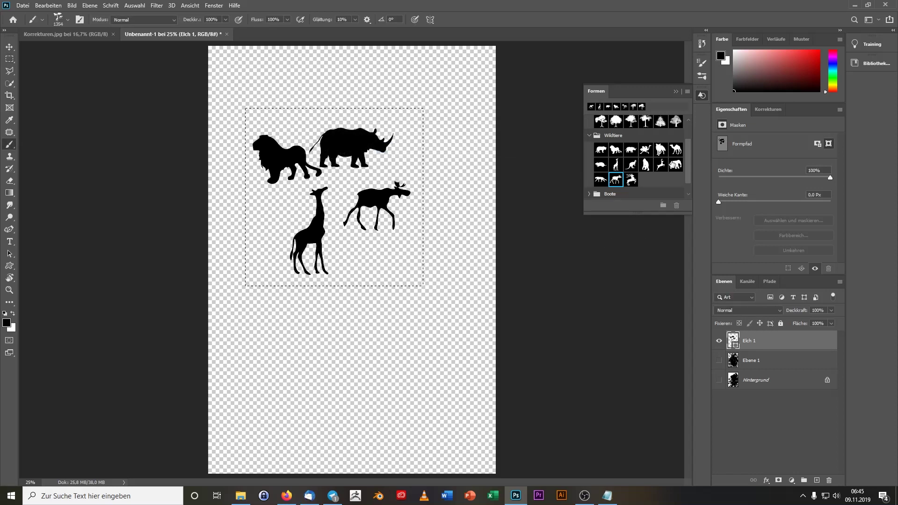
- Select the new Zoo Pinsel brush preset
{"action": "left_click", "coordinate": [701, 76]}
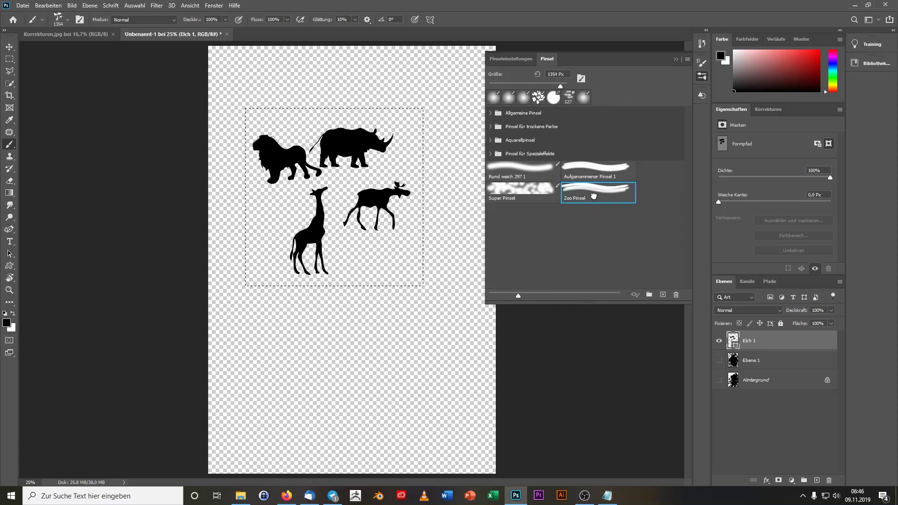
{"action": "left_click", "coordinate": [298, 173]}
{"action": "left_click", "coordinate": [433, 196]}
- Deselect, add empty layer Ebene 2 above Elch 1, and hide Elch 1
{"action": "key", "text": "ctrl+d"}
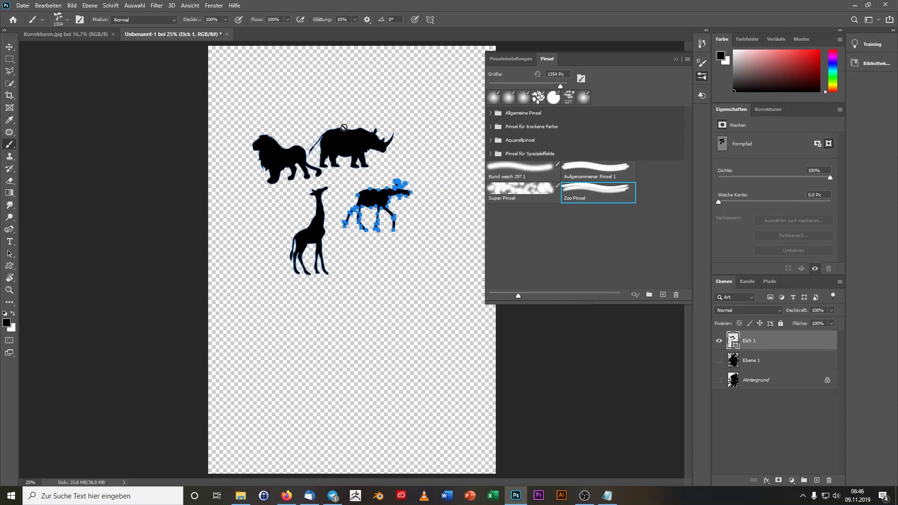
{"action": "left_click", "coordinate": [9, 47]}
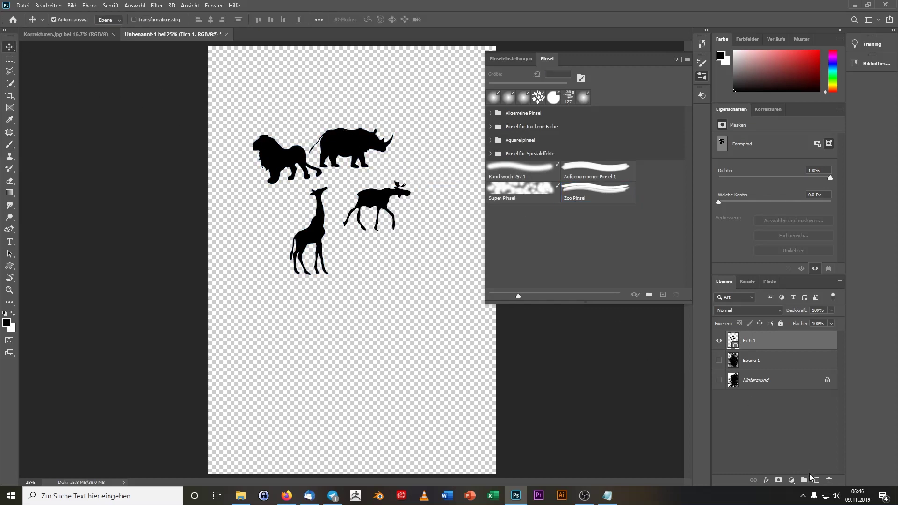
{"action": "left_click", "coordinate": [816, 481]}
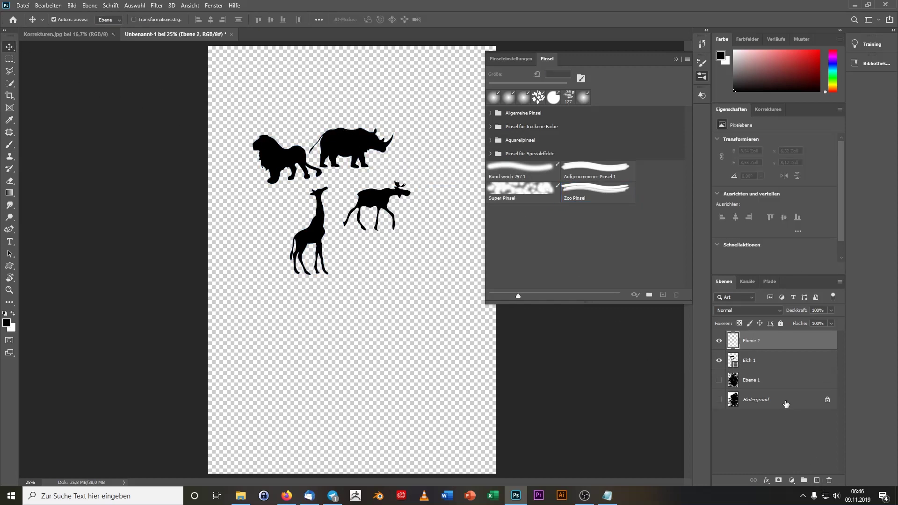
{"action": "left_click", "coordinate": [718, 361]}
- Use Zoo Pinsel at 354 px for a test S-stroke, then undo it
{"action": "left_click", "coordinate": [584, 198]}
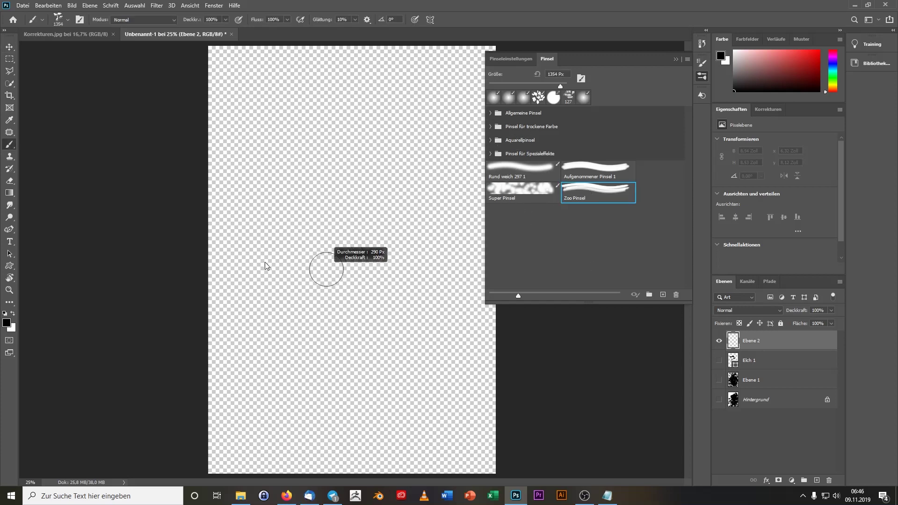
{"action": "left_click", "coordinate": [289, 161]}
{"action": "mouse_move", "coordinate": [289, 160]}
{"action": "left_mouse_down"}
{"action": "mouse_move", "coordinate": [429, 279]}
{"action": "mouse_move", "coordinate": [419, 166]}
{"action": "mouse_move", "coordinate": [376, 125]}
{"action": "left_mouse_up"}
{"action": "key", "text": "ctrl+z"}
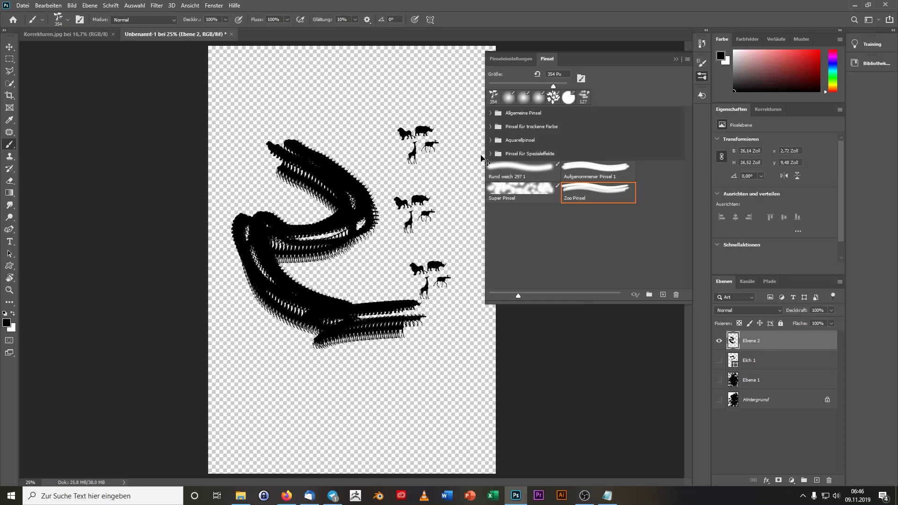
{"action": "key", "text": "ctrl+z"}
{"action": "key", "text": "ctrl+z"}
{"action": "key", "text": "ctrl+z"}
{"action": "key", "text": "ctrl+z"}
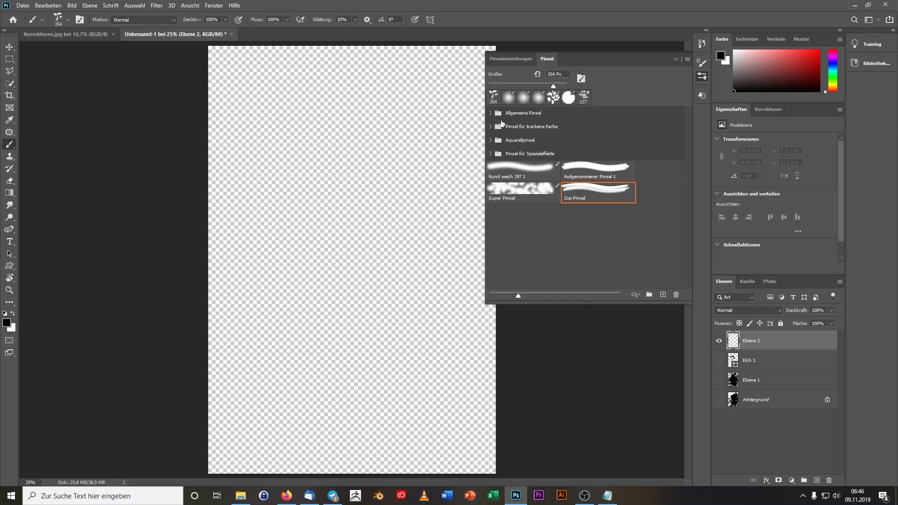
- Enable scattering for Zoo Pinsel, test a stroke and undo it
{"action": "left_click", "coordinate": [504, 60]}
{"action": "left_click", "coordinate": [495, 108]}
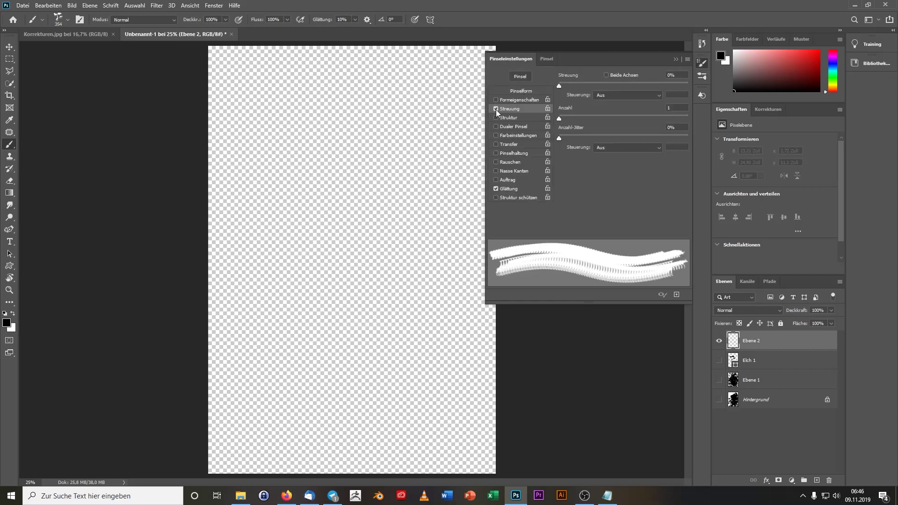
{"action": "left_click_drag", "start_coordinate": [315, 125], "coordinate": [363, 137]}
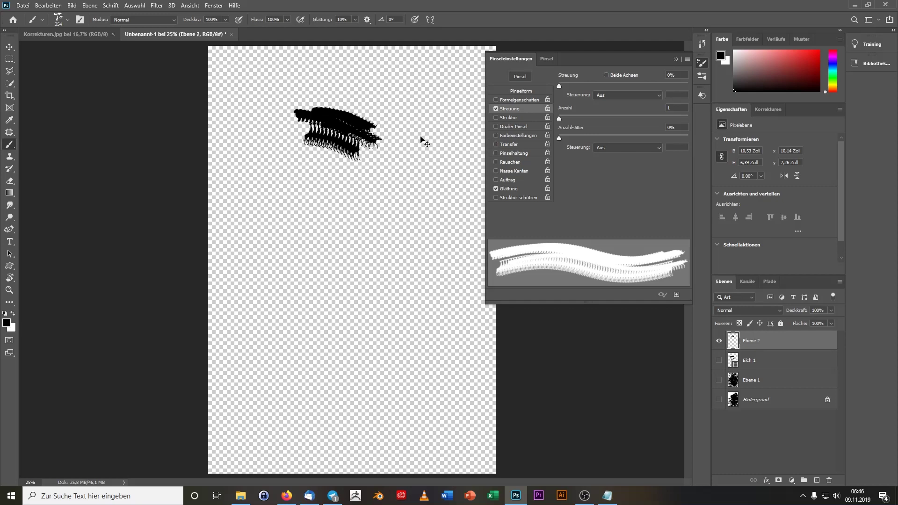
{"action": "key", "text": "ctrl+z"}
{"action": "mouse_move", "coordinate": [559, 118]}
{"action": "left_mouse_down"}
{"action": "mouse_move", "coordinate": [630, 119]}
{"action": "mouse_move", "coordinate": [548, 123]}
{"action": "left_mouse_up"}
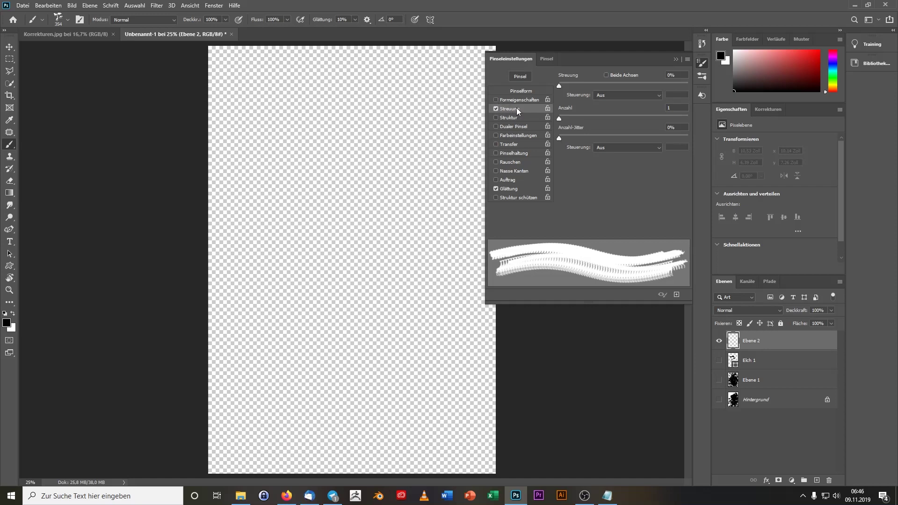
- Push scatter to 1000% with control off and paint animals across Ebene 2
{"action": "left_click", "coordinate": [608, 95]}
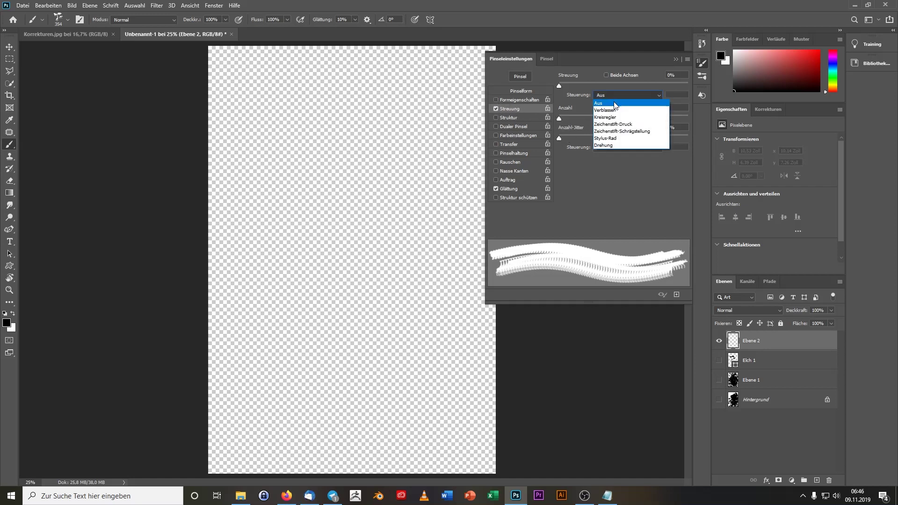
{"action": "left_click", "coordinate": [604, 95]}
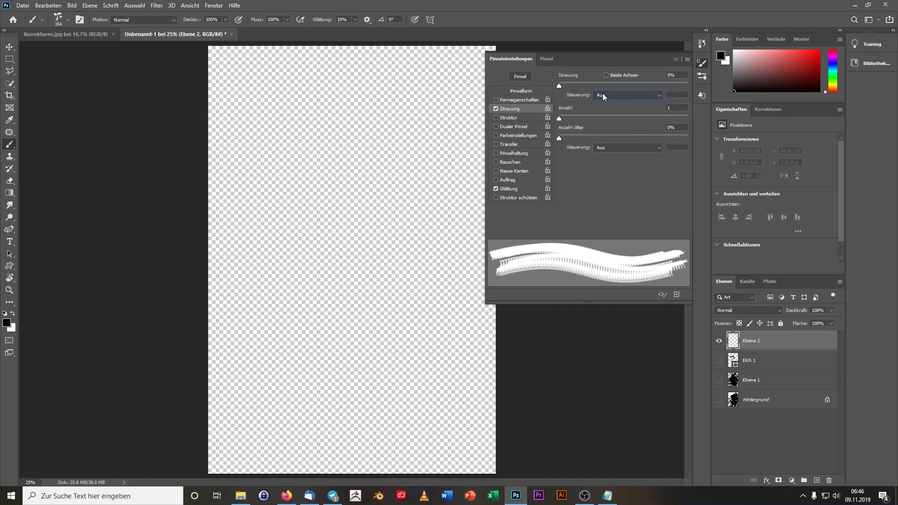
{"action": "left_click_drag", "start_coordinate": [559, 86], "coordinate": [712, 102]}
{"action": "mouse_move", "coordinate": [381, 130]}
{"action": "left_mouse_down"}
{"action": "mouse_move", "coordinate": [427, 194]}
{"action": "mouse_move", "coordinate": [430, 345]}
{"action": "mouse_move", "coordinate": [321, 367]}
{"action": "mouse_move", "coordinate": [311, 126]}
{"action": "mouse_move", "coordinate": [393, 94]}
{"action": "mouse_move", "coordinate": [360, 220]}
{"action": "mouse_move", "coordinate": [351, 430]}
{"action": "mouse_move", "coordinate": [286, 297]}
{"action": "mouse_move", "coordinate": [402, 295]}
{"action": "mouse_move", "coordinate": [374, 304]}
{"action": "left_mouse_up"}
{"action": "scroll", "coordinate": [389, 304], "scroll_direction": "down", "scroll_amount": 2}
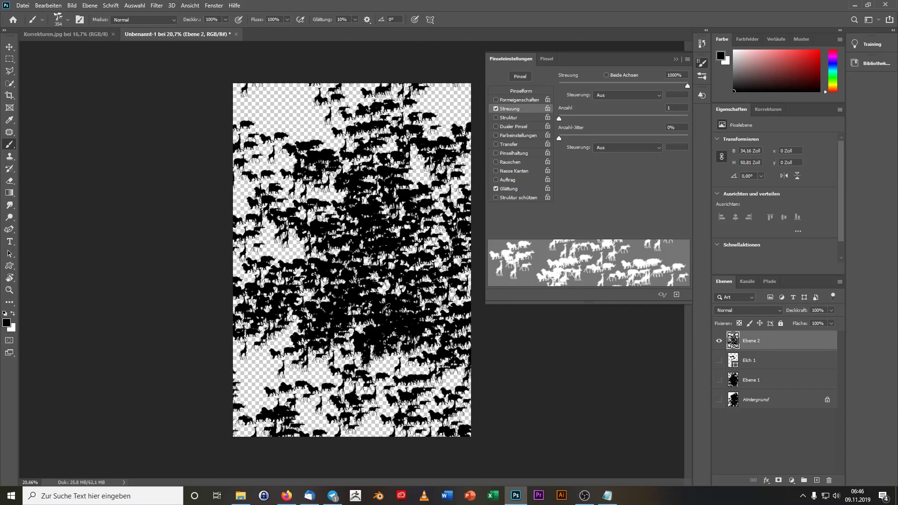
{"action": "scroll", "coordinate": [388, 304], "scroll_direction": "up", "scroll_amount": 1}
{"action": "scroll", "coordinate": [388, 306], "scroll_direction": "up", "scroll_amount": 2}
{"action": "scroll", "coordinate": [391, 313], "scroll_direction": "up", "scroll_amount": 2}
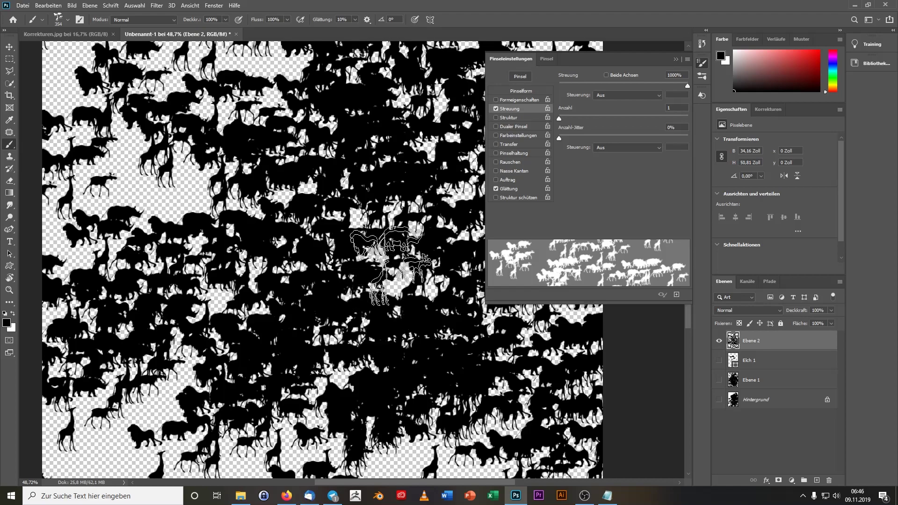
- In Korrekturen.jpg, select the soft round brush preset and close the brush panel
{"action": "left_click", "coordinate": [54, 34]}
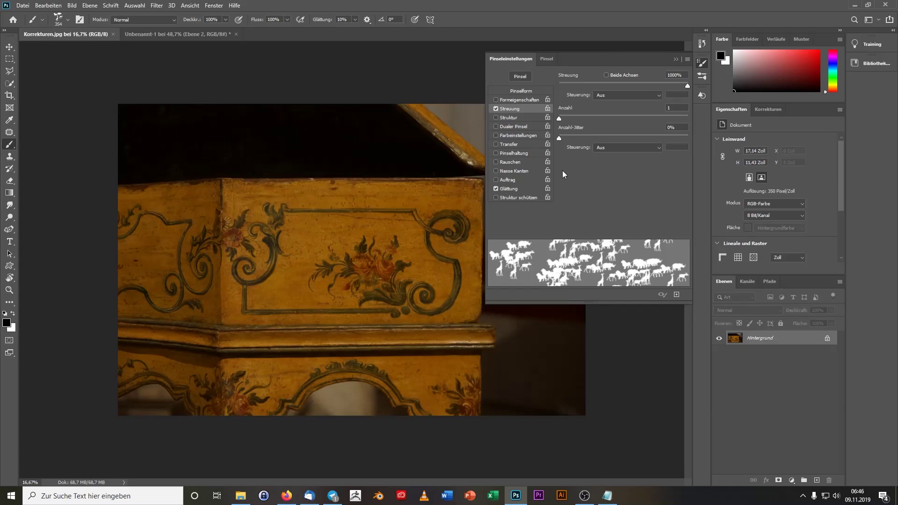
{"action": "left_click", "coordinate": [545, 59]}
{"action": "left_click", "coordinate": [554, 99]}
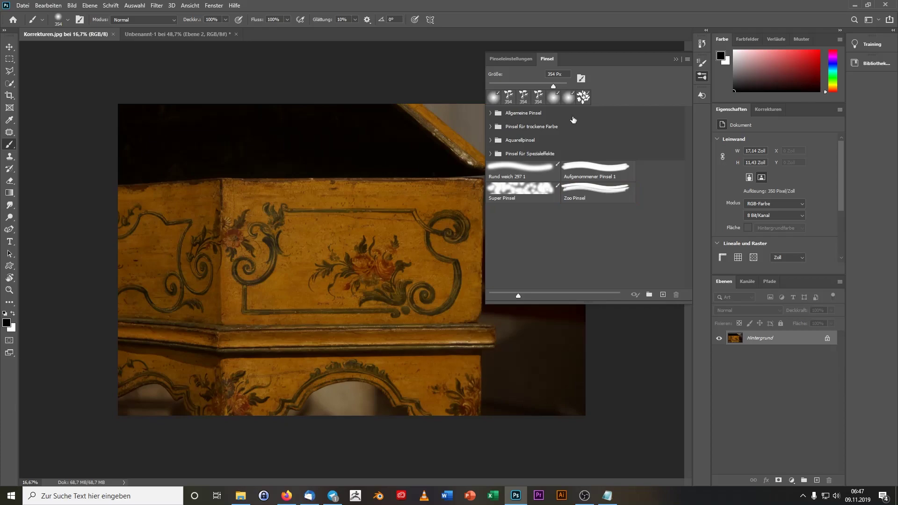
{"action": "left_click", "coordinate": [675, 60]}
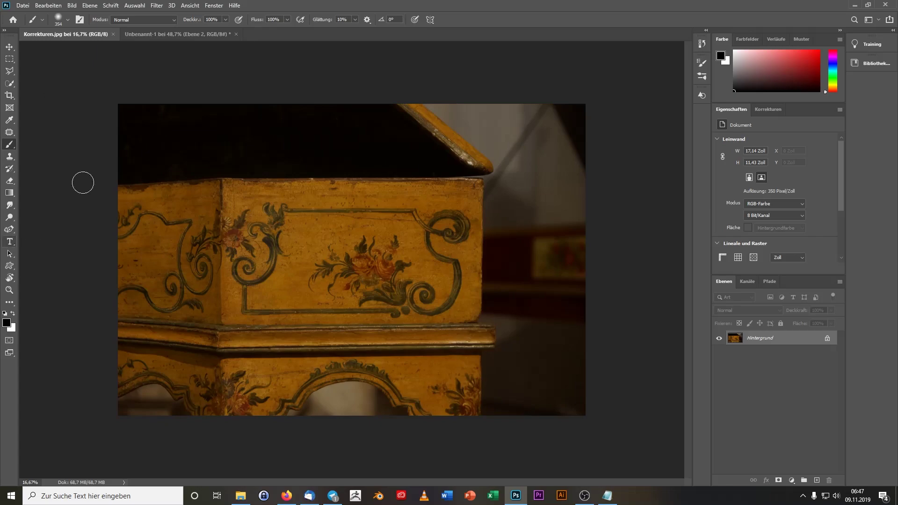
- Back in Unbenannt-1, reduce it to one layer and unlock the background as Ebene 0
{"action": "left_click", "coordinate": [149, 35]}
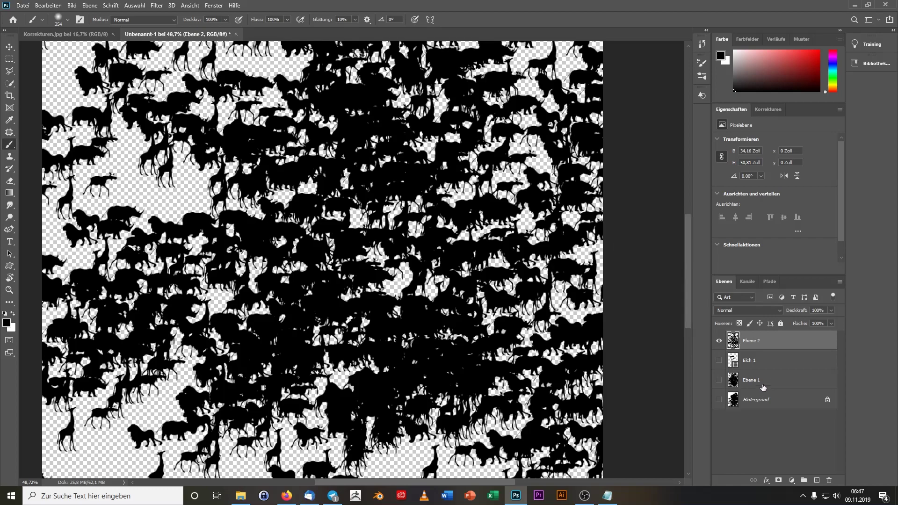
{"action": "key", "text": "ctrl+z"}
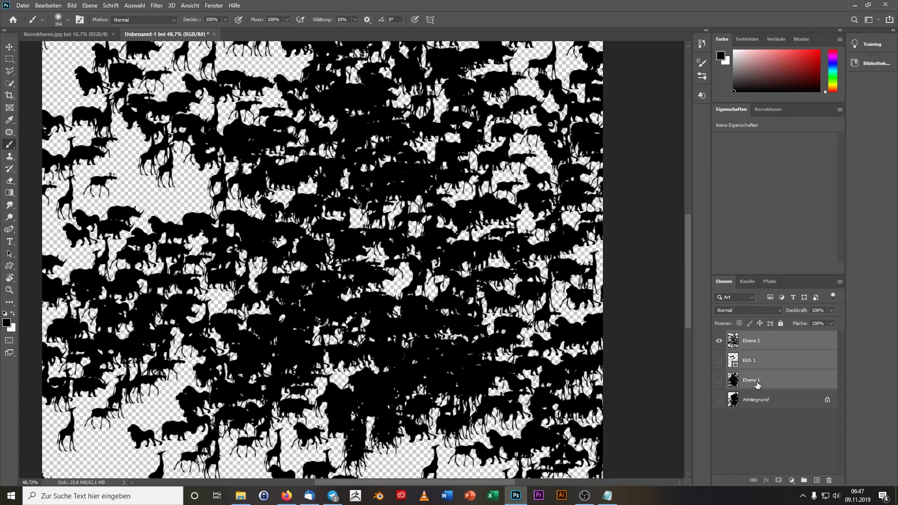
{"action": "key", "text": "ctrl+z"}
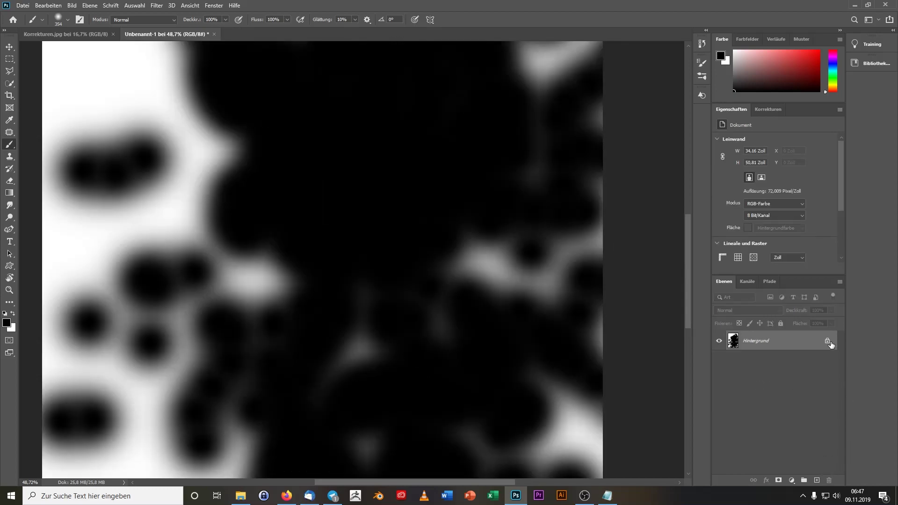
{"action": "left_click", "coordinate": [828, 341]}
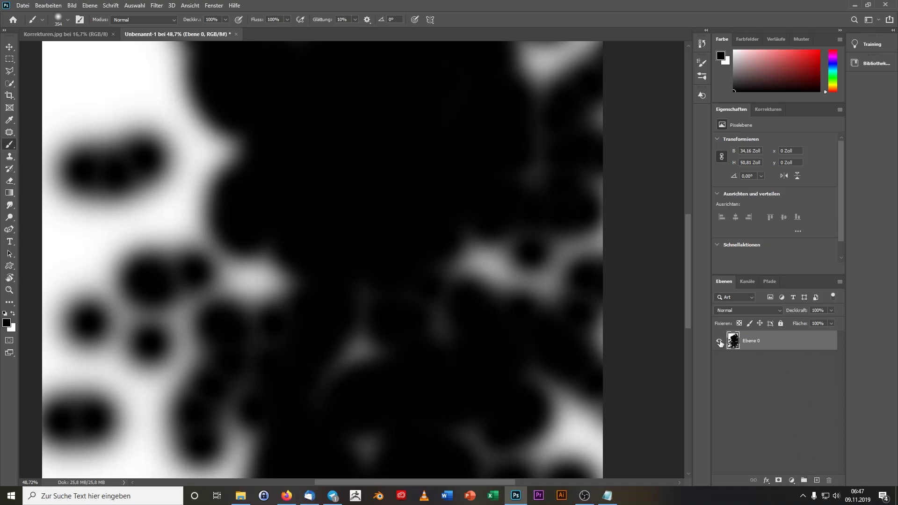
- Hide Ebene 0 and add a new layer Ebene 1 filled with white (Weiß)
{"action": "left_click", "coordinate": [720, 342]}
{"action": "left_click", "coordinate": [816, 480]}
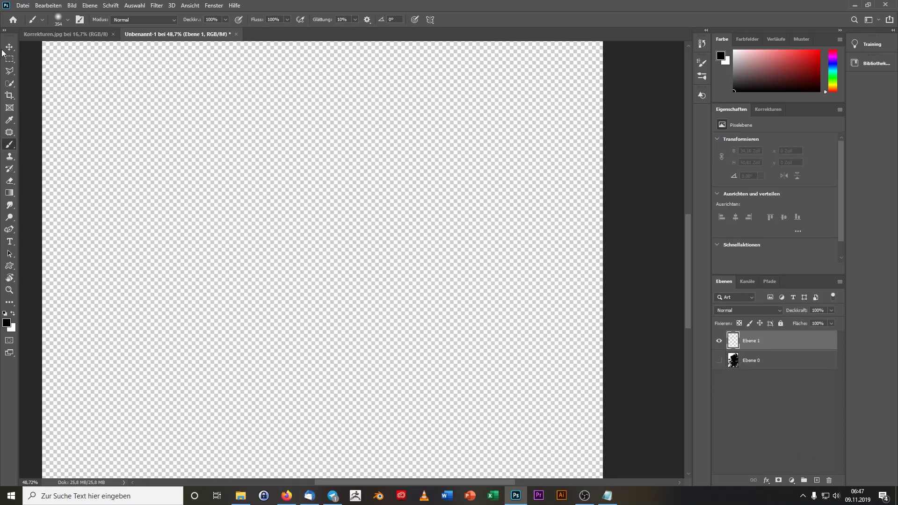
{"action": "key", "text": "shift+F5"}
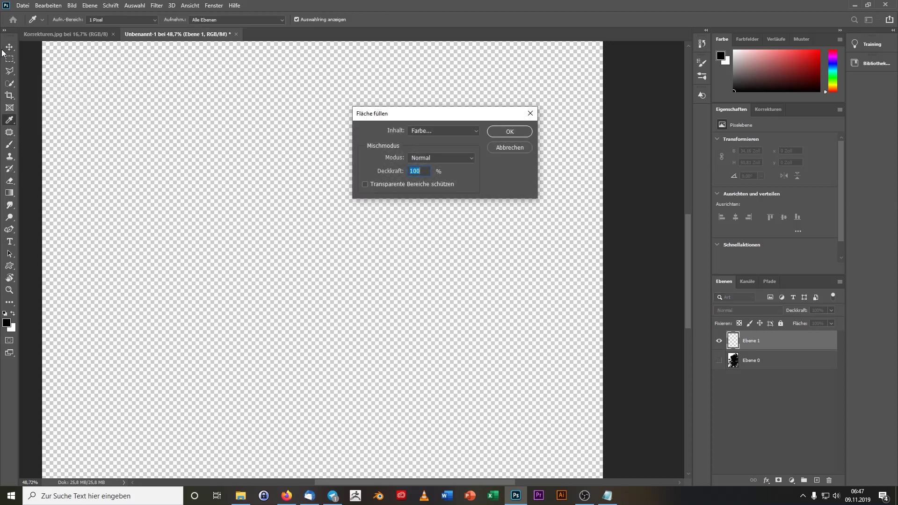
{"action": "left_click", "coordinate": [447, 134]}
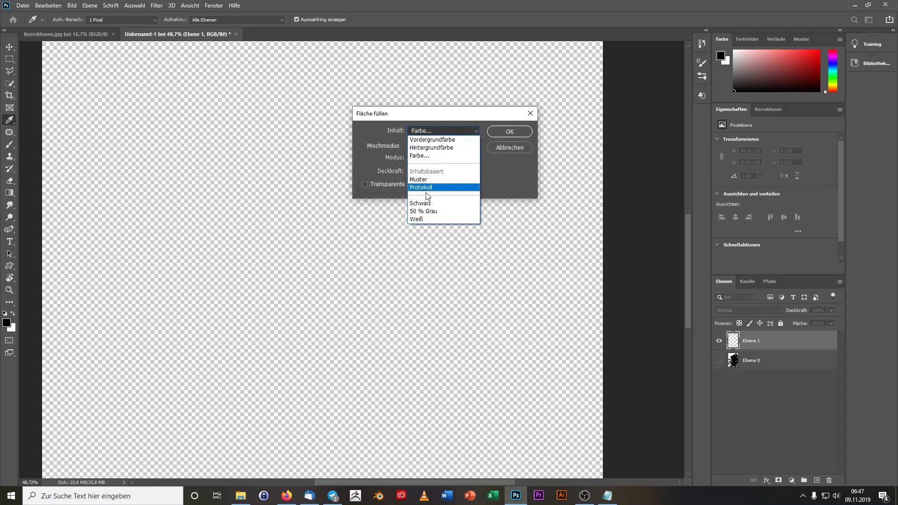
{"action": "left_click", "coordinate": [427, 218]}
{"action": "left_click", "coordinate": [491, 132]}
{"action": "key", "text": "b"}
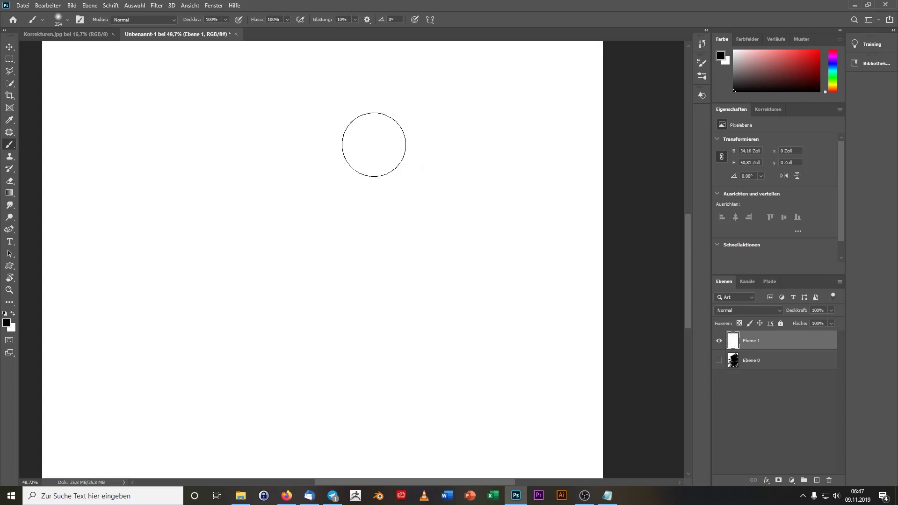
- Zoom out to see the whole white page and pick the Type tool
{"action": "key", "text": "ctrl+minus"}
{"action": "key", "text": "ctrl+minus"}
{"action": "scroll", "coordinate": [352, 179], "scroll_direction": "down", "scroll_amount": 3}
{"action": "scroll", "coordinate": [354, 183], "scroll_direction": "up", "scroll_amount": 3}
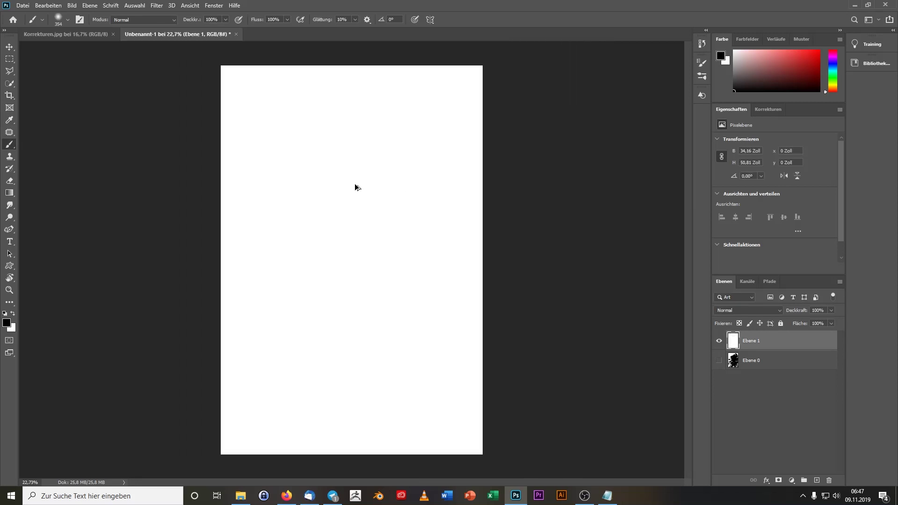
{"action": "scroll", "coordinate": [355, 197], "scroll_direction": "up", "scroll_amount": 2}
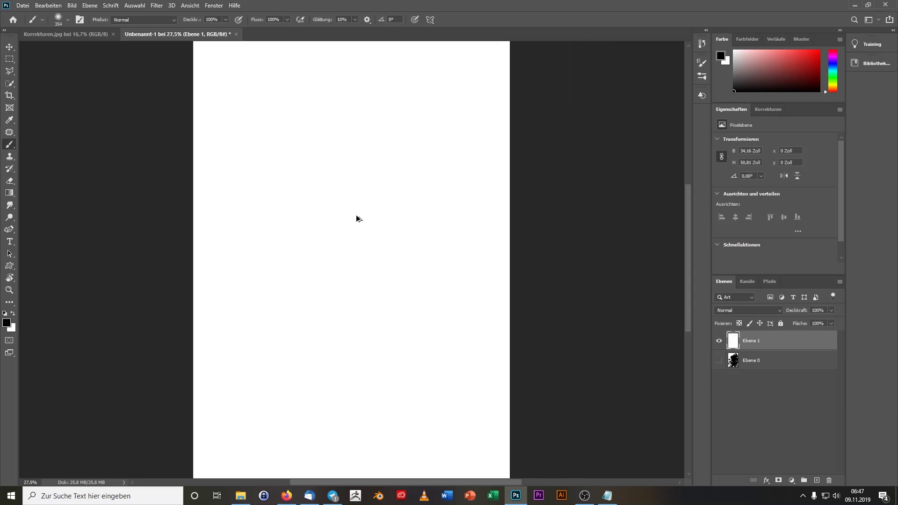
{"action": "left_click", "coordinate": [10, 241]}
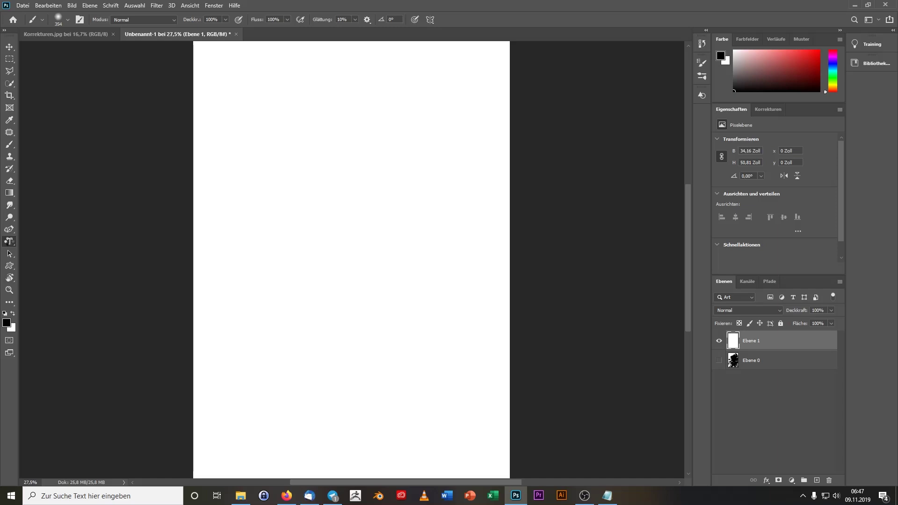
- Type 'Lorem Ipsum Dolor Sit Amet' at 72 Pt on the upper page and commit it
{"action": "left_click", "coordinate": [255, 167]}
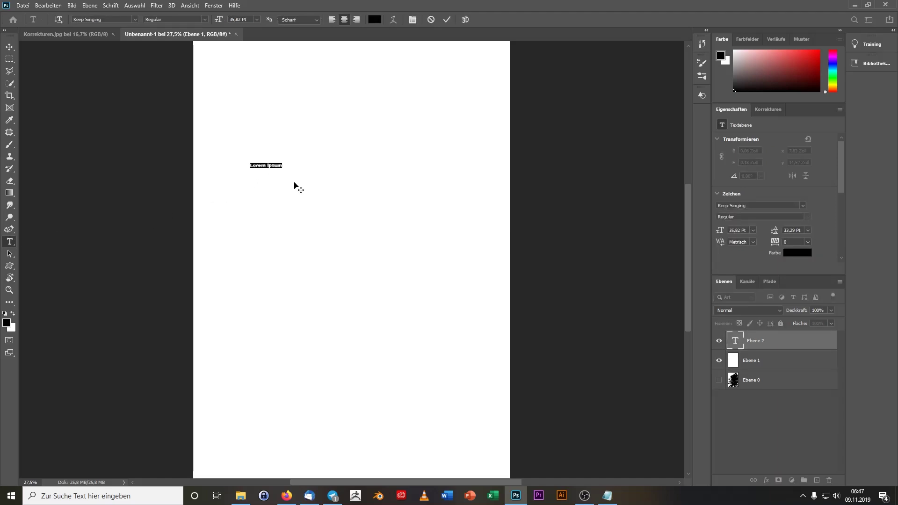
{"action": "left_click", "coordinate": [258, 20]}
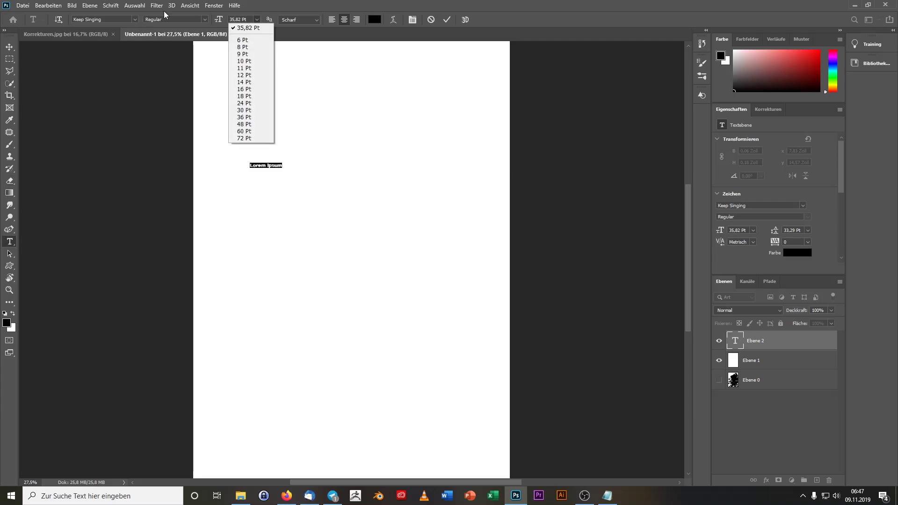
{"action": "left_click", "coordinate": [251, 136]}
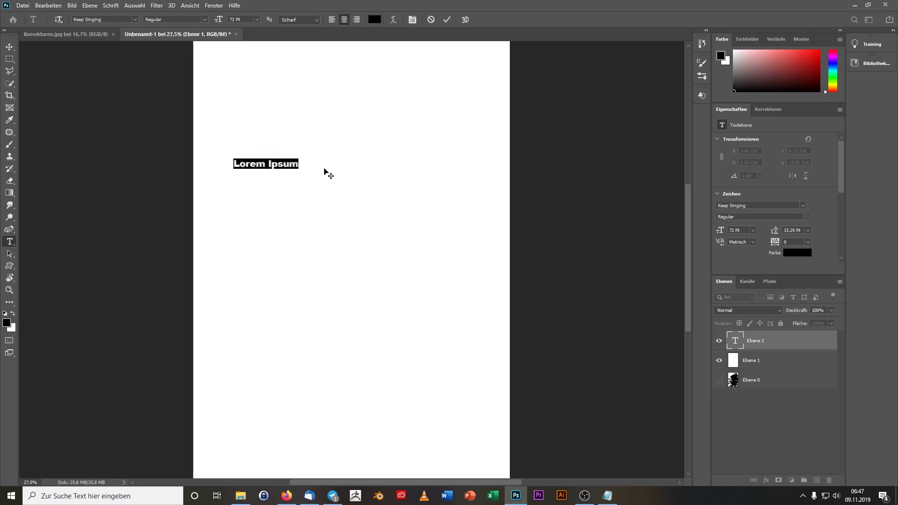
{"action": "left_click", "coordinate": [297, 162]}
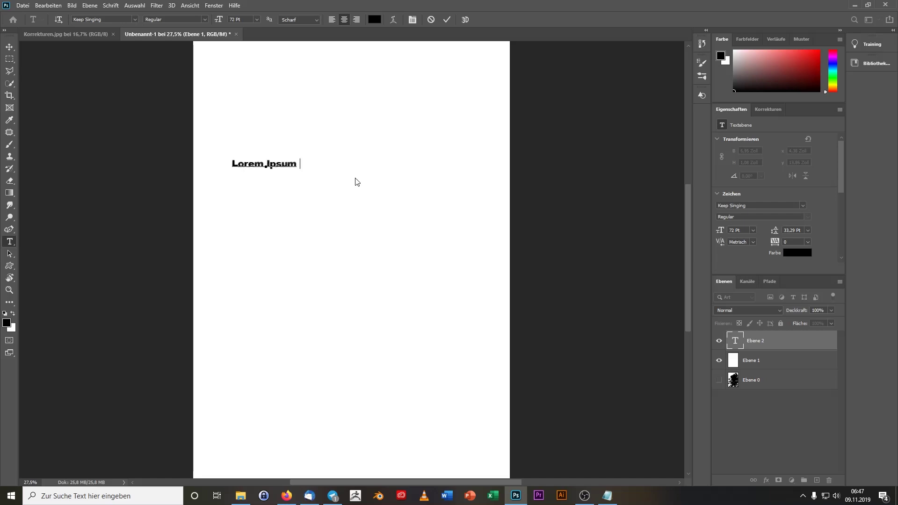
{"action": "type", "text": "Dolor Sit "}
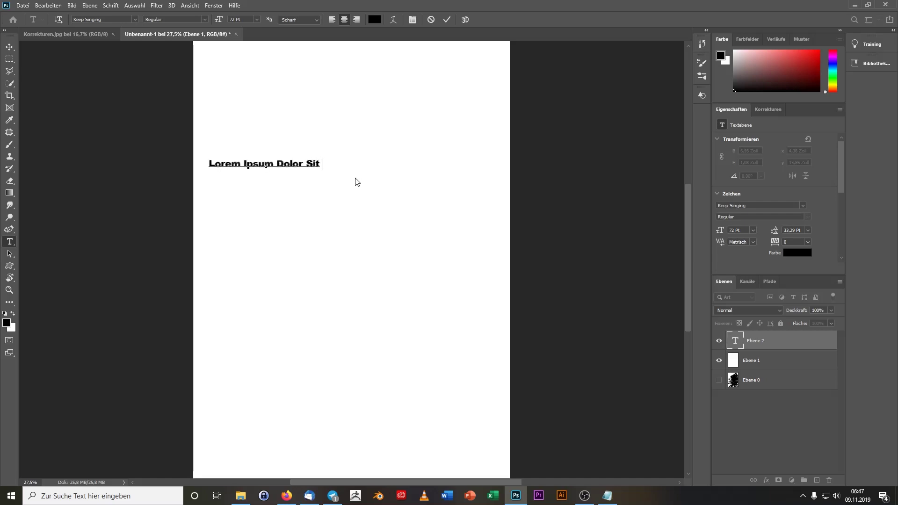
{"action": "type", "text": "Ametr"}
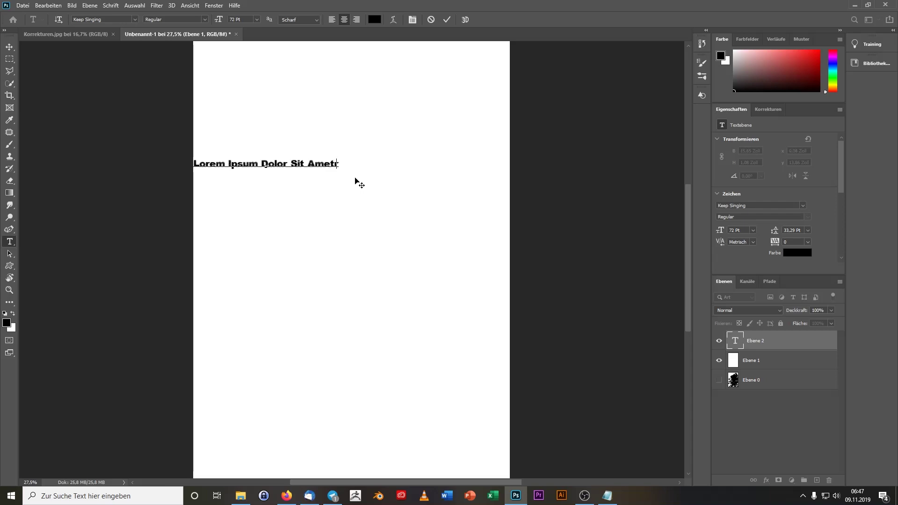
{"action": "key", "text": "BackSpace"}
{"action": "left_click", "coordinate": [9, 46]}
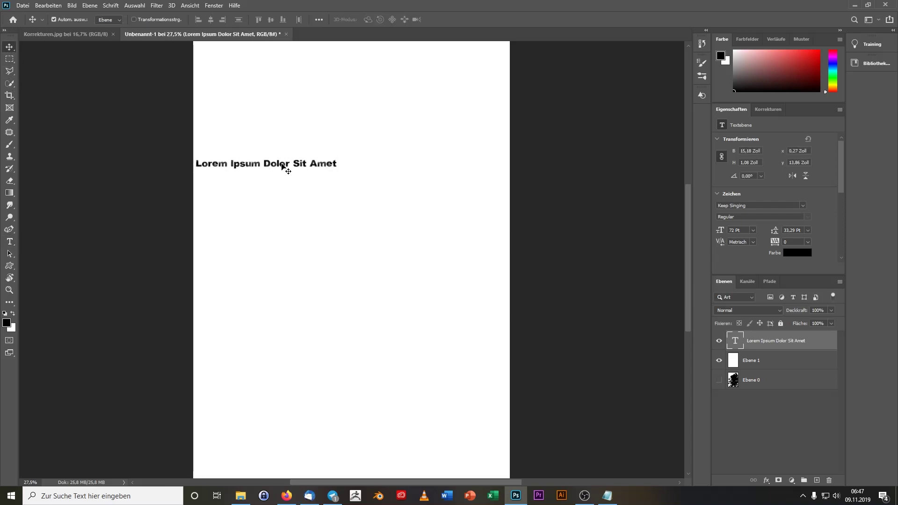
- Centre the text line and enlarge it across the page with Free Transform
{"action": "left_click_drag", "start_coordinate": [282, 166], "coordinate": [354, 165]}
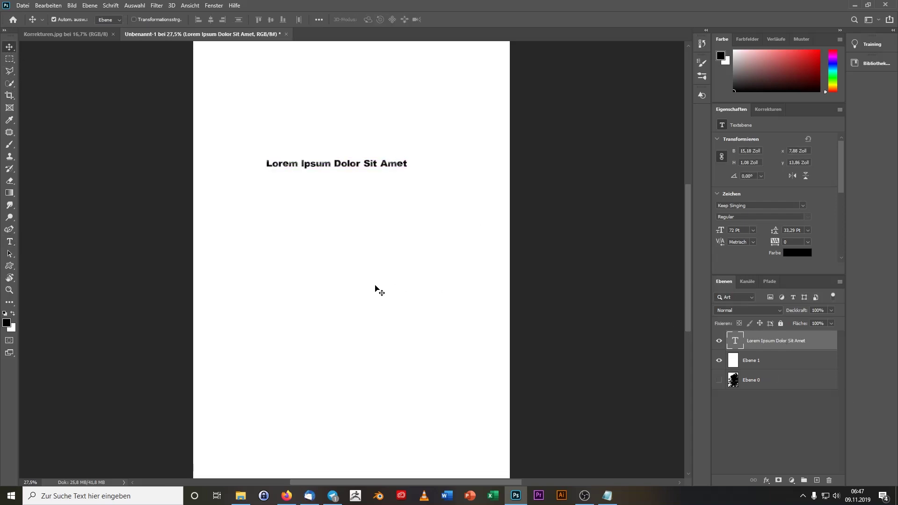
{"action": "key", "text": "ctrl+t"}
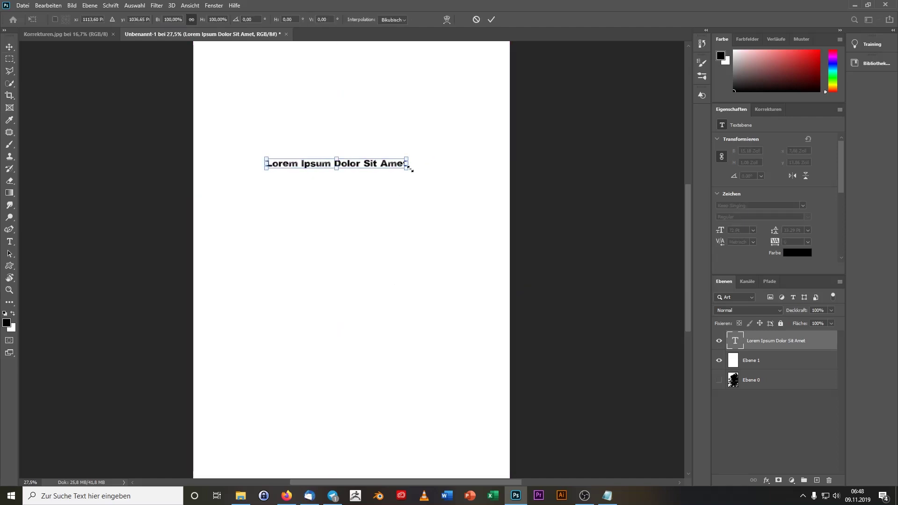
{"action": "mouse_move", "coordinate": [410, 169]}
{"action": "left_mouse_down"}
{"action": "mouse_move", "coordinate": [372, 215]}
{"action": "mouse_move", "coordinate": [429, 232]}
{"action": "left_mouse_up"}
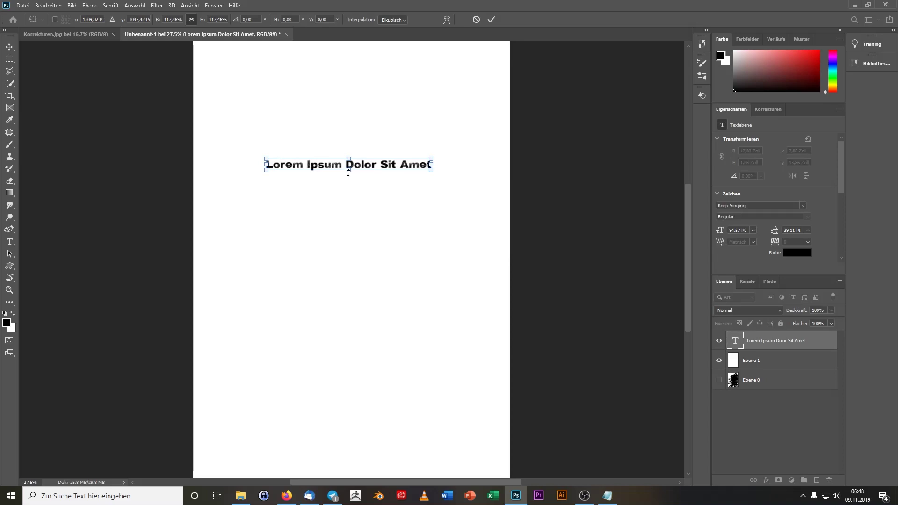
{"action": "mouse_move", "coordinate": [348, 172]}
{"action": "left_mouse_down"}
{"action": "mouse_move", "coordinate": [352, 206]}
{"action": "mouse_move", "coordinate": [353, 184]}
{"action": "left_mouse_up"}
{"action": "left_click_drag", "start_coordinate": [431, 182], "coordinate": [509, 220]}
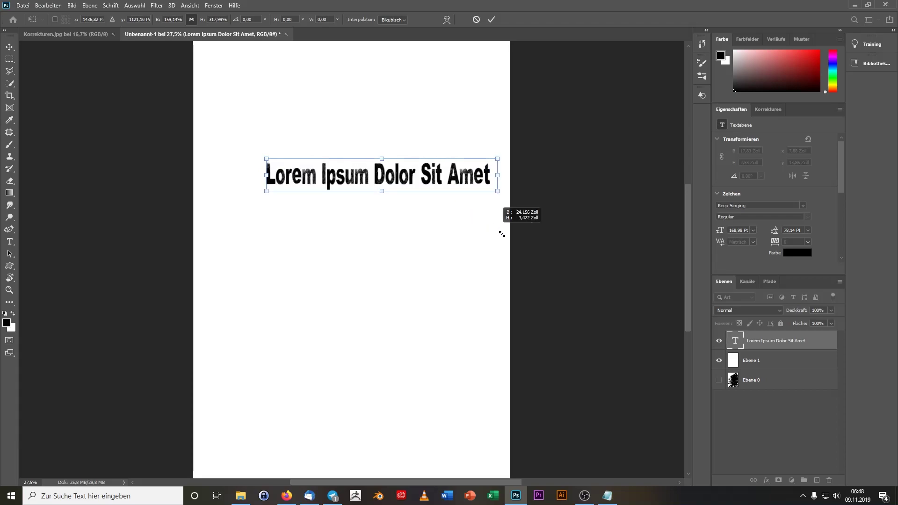
{"action": "key", "text": "Return"}
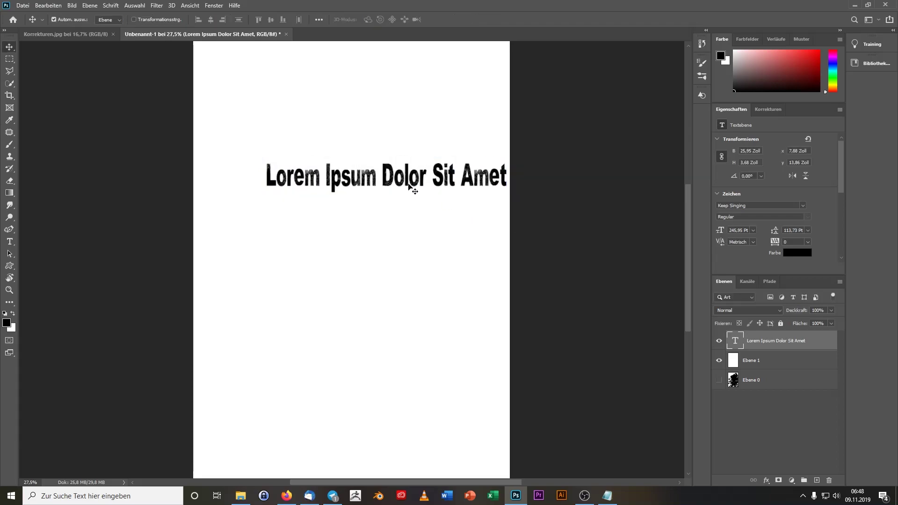
- Break the text before 'Dolor' into two lines
{"action": "double_click", "coordinate": [394, 177]}
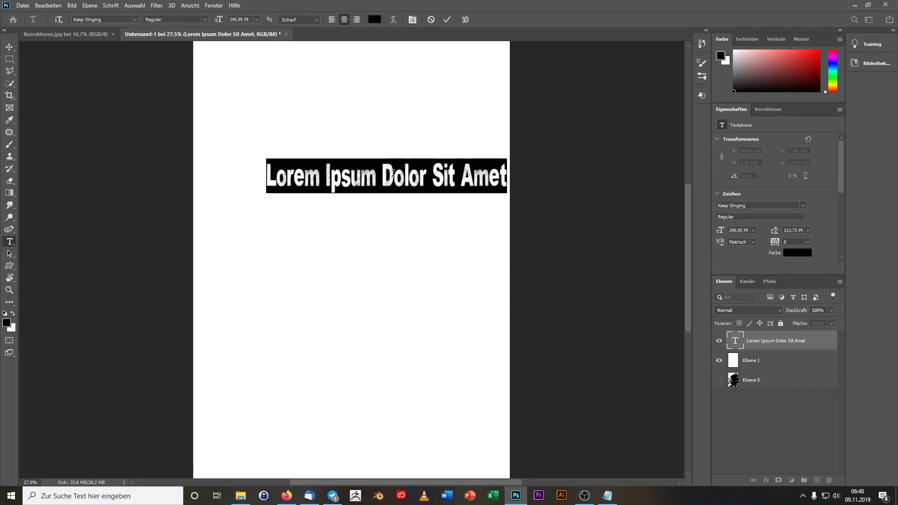
{"action": "left_click", "coordinate": [391, 177]}
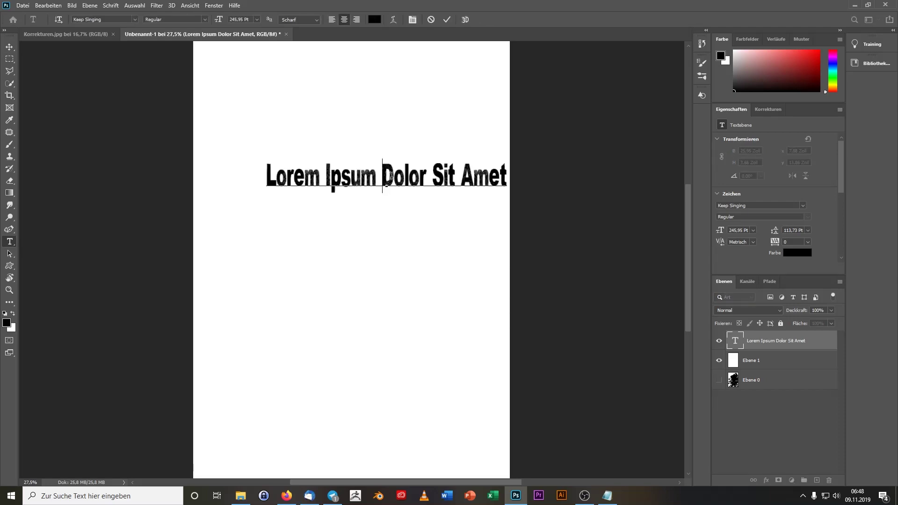
{"action": "key", "text": "Return"}
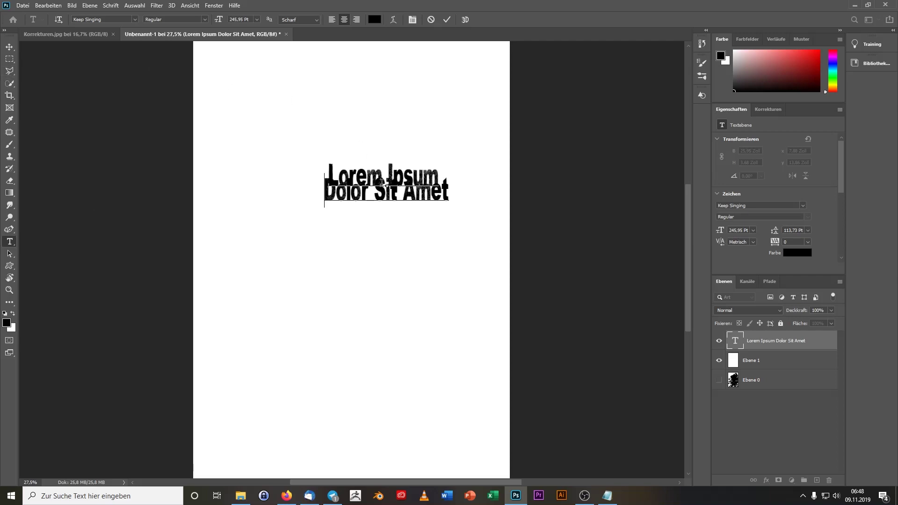
- Increase the leading between the two lines to 72 Pt or more and commit the text
{"action": "key", "text": "ctrl+a"}
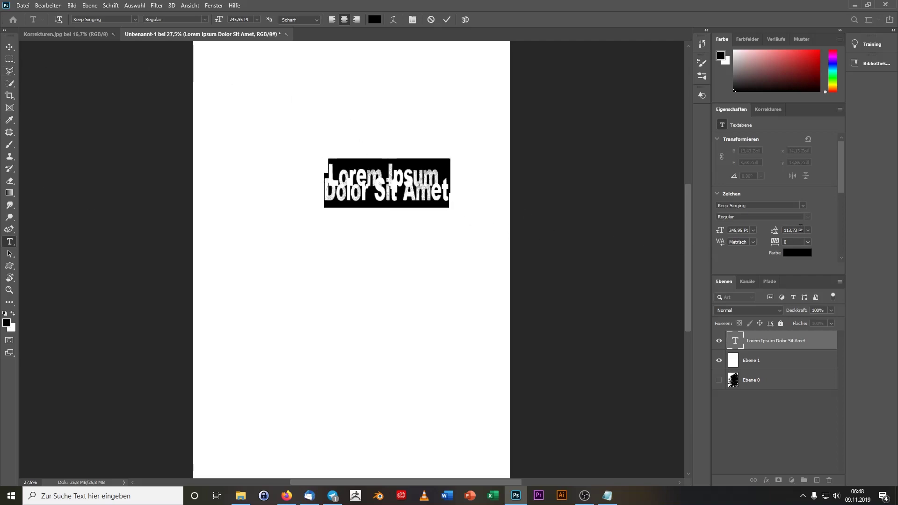
{"action": "left_click", "coordinate": [807, 229]}
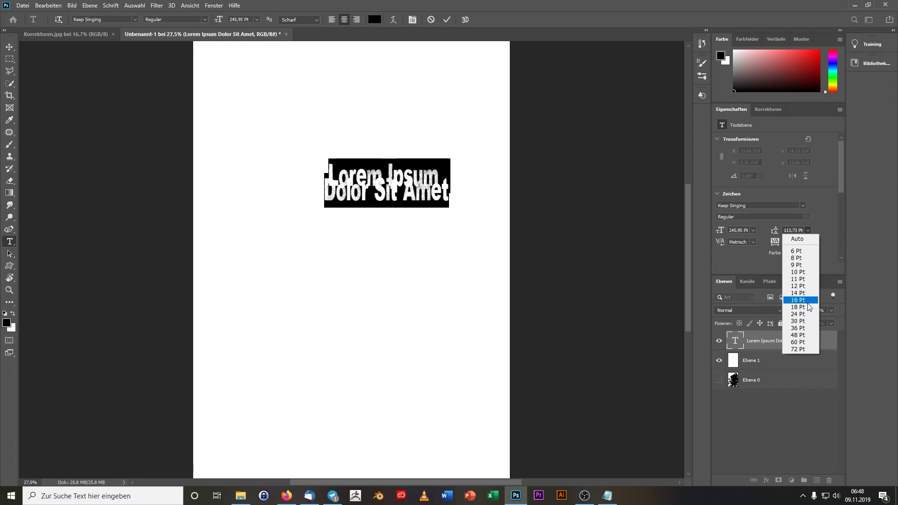
{"action": "left_click", "coordinate": [799, 321]}
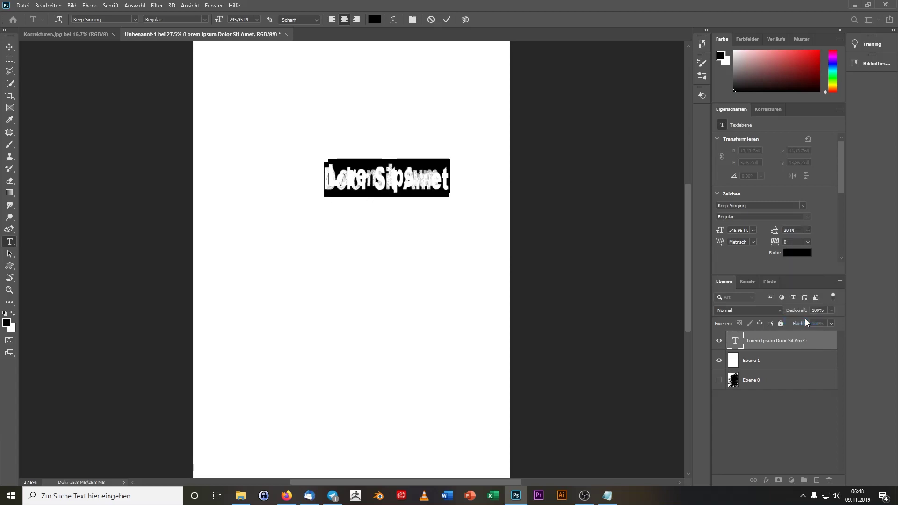
{"action": "left_click", "coordinate": [809, 231]}
{"action": "left_click", "coordinate": [804, 350]}
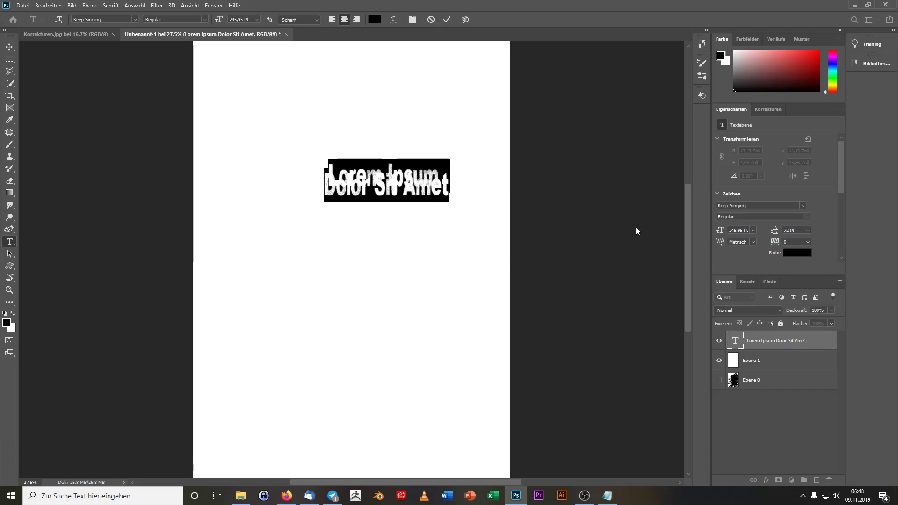
{"action": "mouse_move", "coordinate": [774, 230]}
{"action": "left_mouse_down"}
{"action": "mouse_move", "coordinate": [895, 265]}
{"action": "mouse_move", "coordinate": [869, 273]}
{"action": "left_mouse_up"}
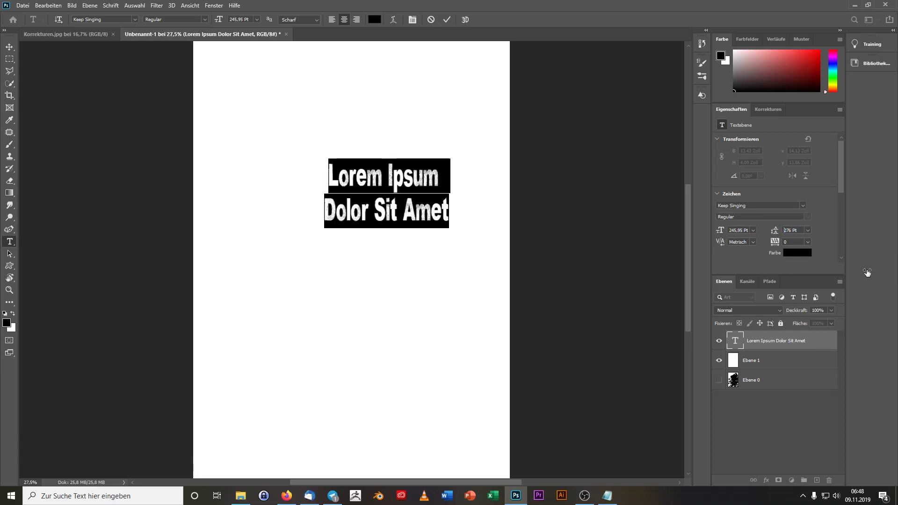
{"action": "key", "text": "Escape"}
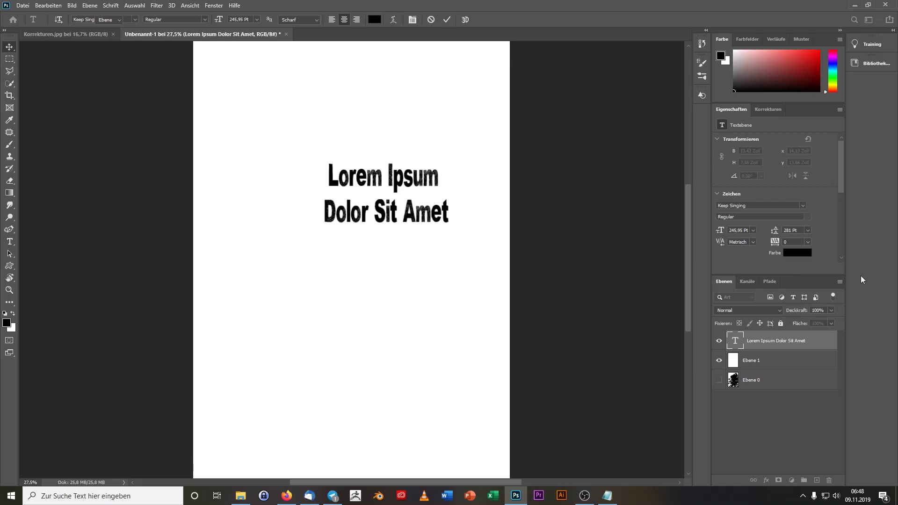
{"action": "key", "text": "v"}
- Shift the two-line block left and scale it up with Free Transform
{"action": "left_click_drag", "start_coordinate": [391, 188], "coordinate": [330, 189]}
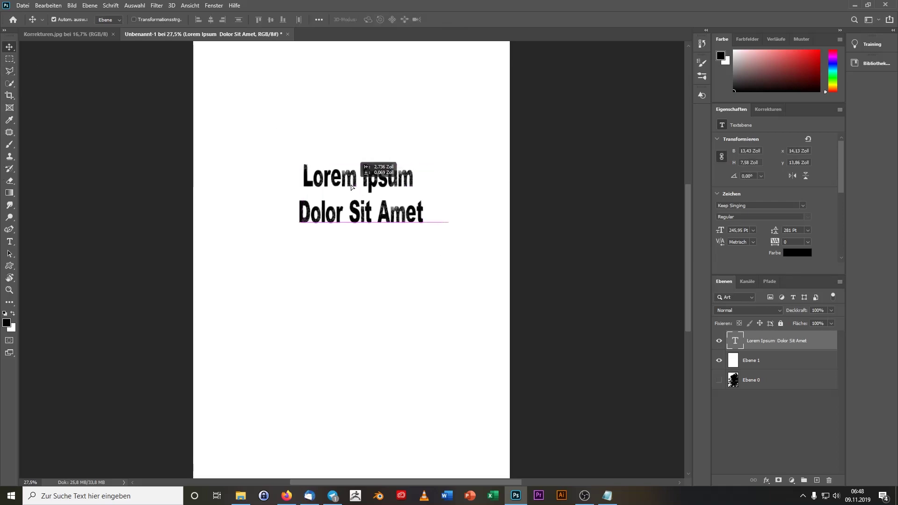
{"action": "key", "text": "ctrl+t"}
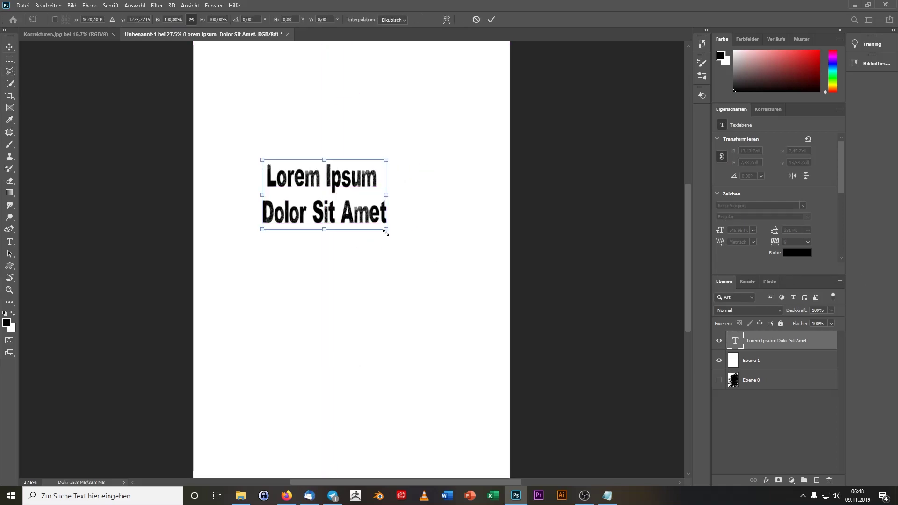
{"action": "left_click_drag", "start_coordinate": [386, 232], "coordinate": [520, 275]}
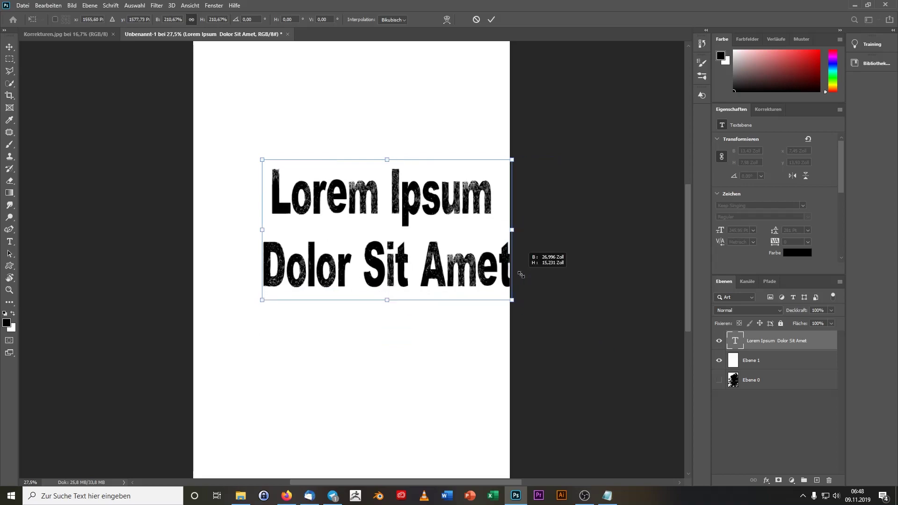
{"action": "left_click_drag", "start_coordinate": [521, 274], "coordinate": [480, 241]}
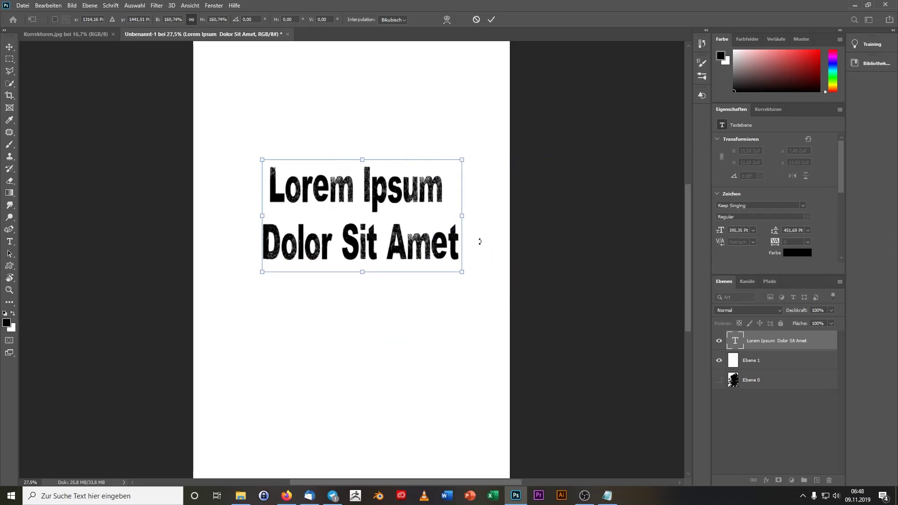
{"action": "key", "text": "Return"}
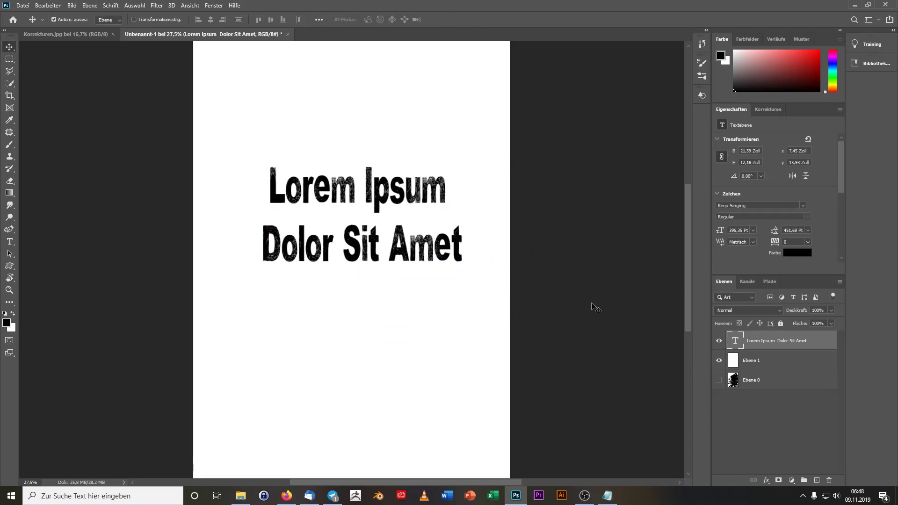
- Set the text colour to blue, after briefly trying red
{"action": "left_click", "coordinate": [792, 254]}
{"action": "left_click", "coordinate": [558, 149]}
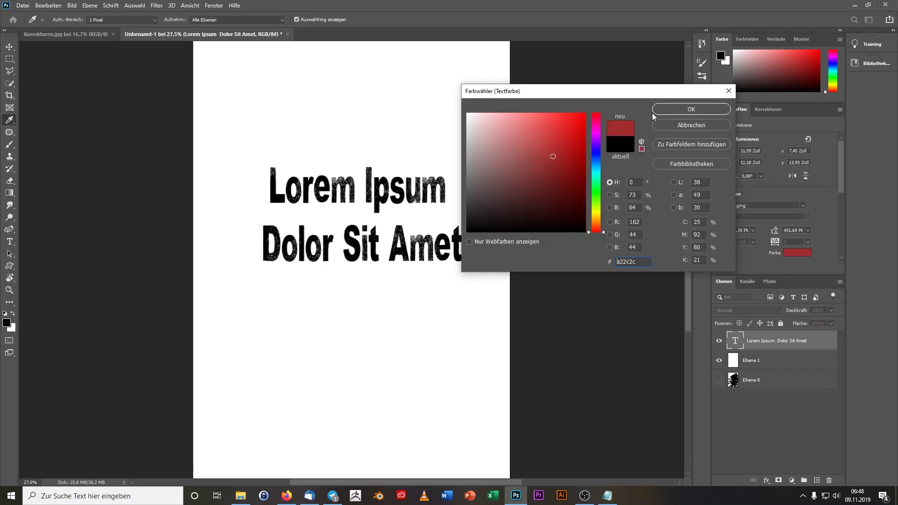
{"action": "left_click", "coordinate": [658, 112]}
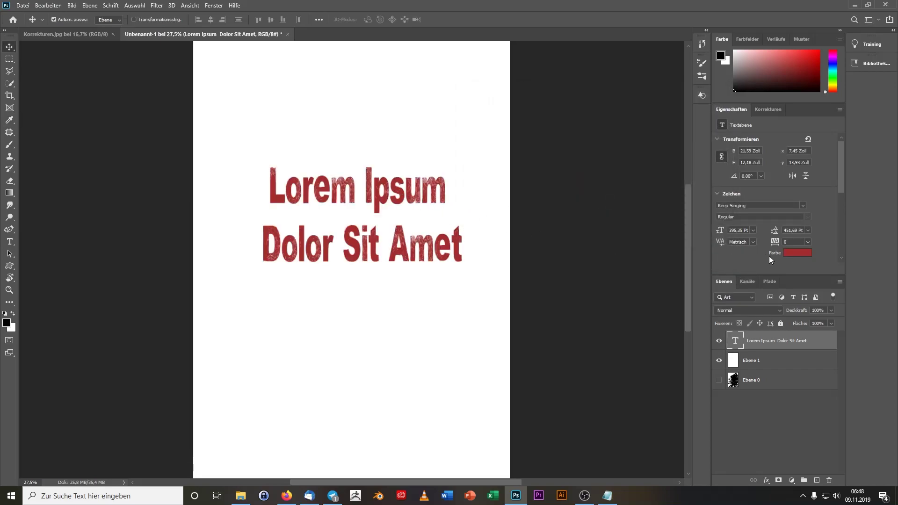
{"action": "left_click", "coordinate": [798, 252]}
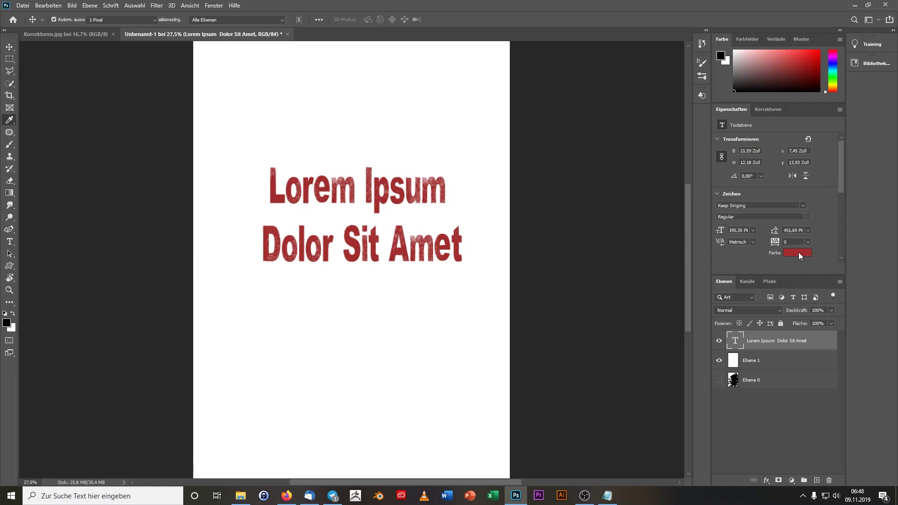
{"action": "left_click_drag", "start_coordinate": [596, 184], "coordinate": [596, 165]}
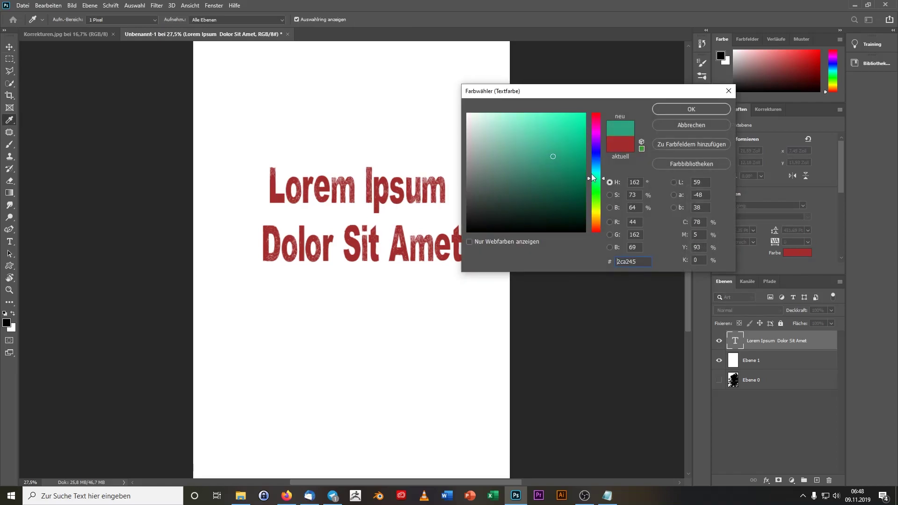
{"action": "left_click", "coordinate": [677, 114]}
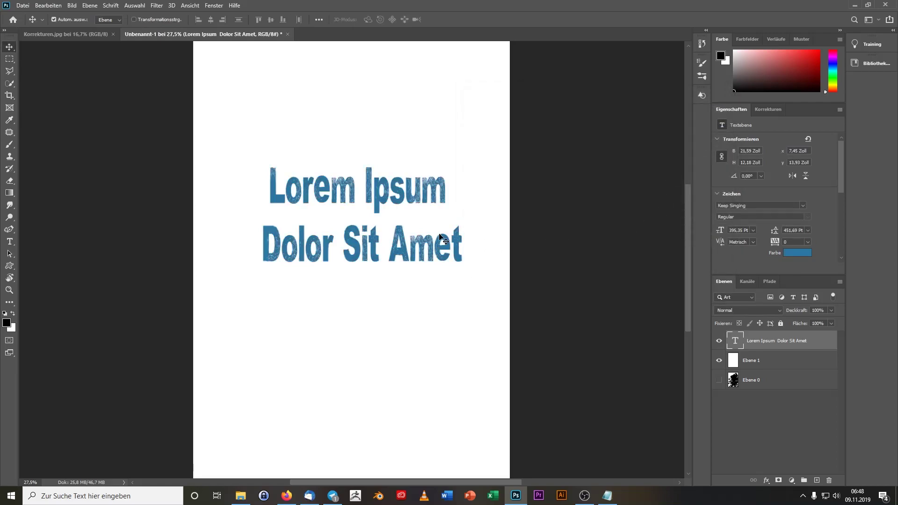
- Test 30 Pt and wider tracking, restore the large size, then increase the leading
{"action": "left_click", "coordinate": [753, 230]}
{"action": "left_click", "coordinate": [754, 321]}
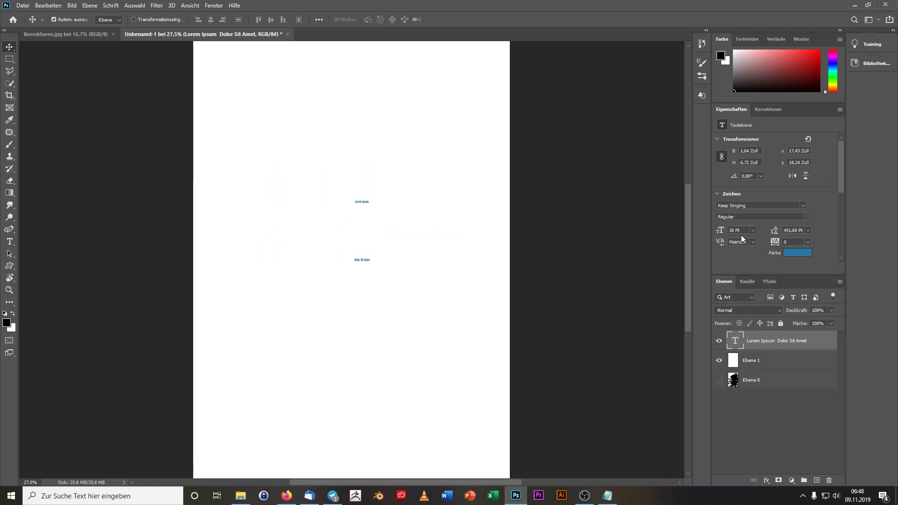
{"action": "left_click_drag", "start_coordinate": [744, 230], "coordinate": [786, 230]}
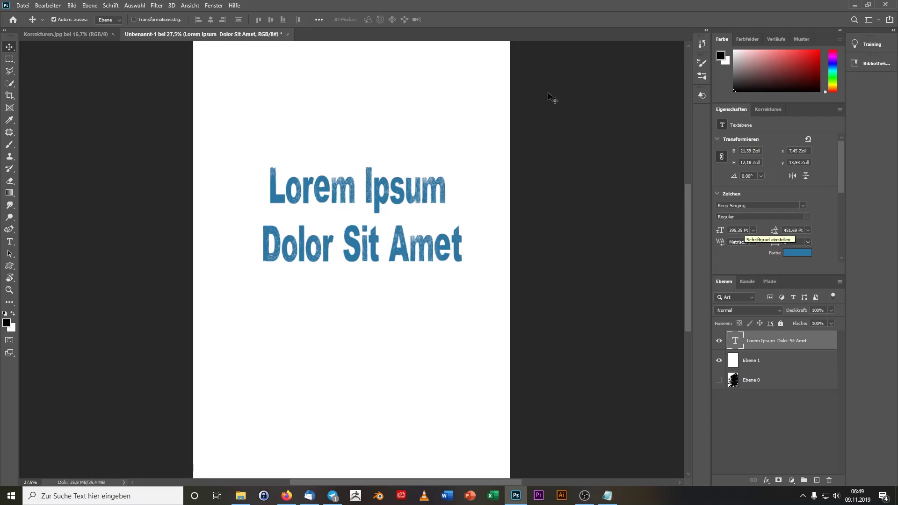
{"action": "left_click_drag", "start_coordinate": [721, 244], "coordinate": [877, 257]}
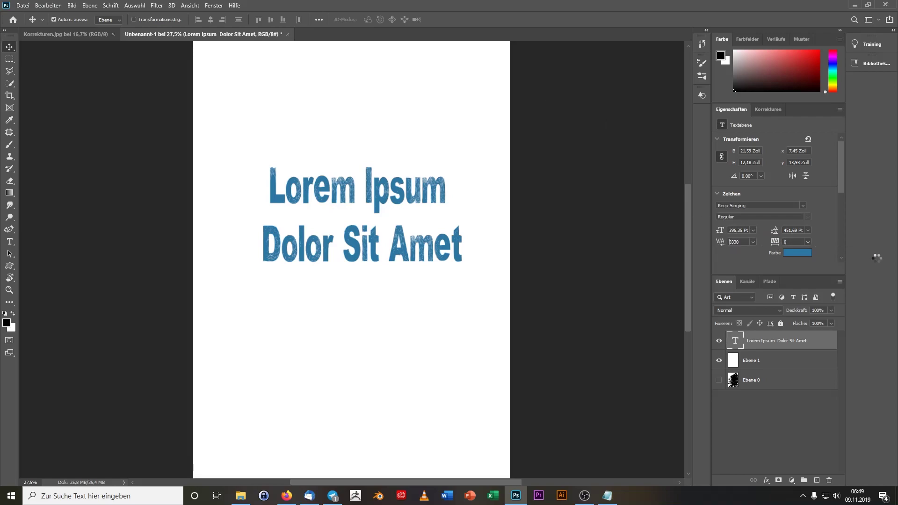
{"action": "left_click_drag", "start_coordinate": [779, 258], "coordinate": [732, 262]}
{"action": "left_click_drag", "start_coordinate": [726, 243], "coordinate": [754, 259]}
{"action": "left_click_drag", "start_coordinate": [775, 232], "coordinate": [842, 232]}
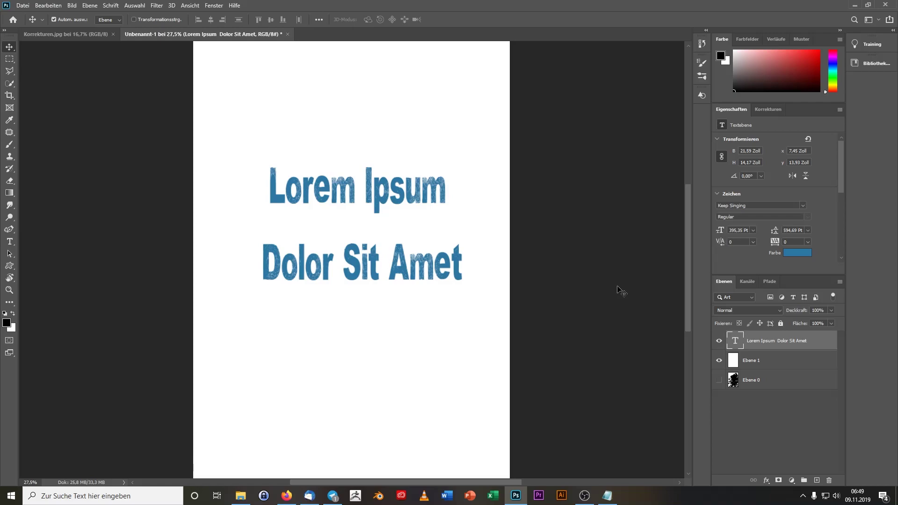
- Open the text layer's blending options and enable a stroke, after briefly trying the bevel contour
{"action": "right_click", "coordinate": [740, 341]}
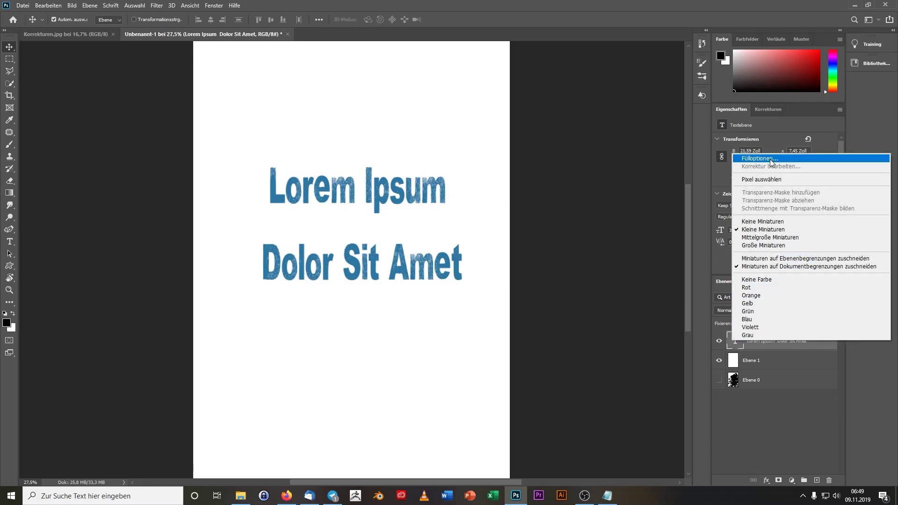
{"action": "left_click", "coordinate": [487, 213]}
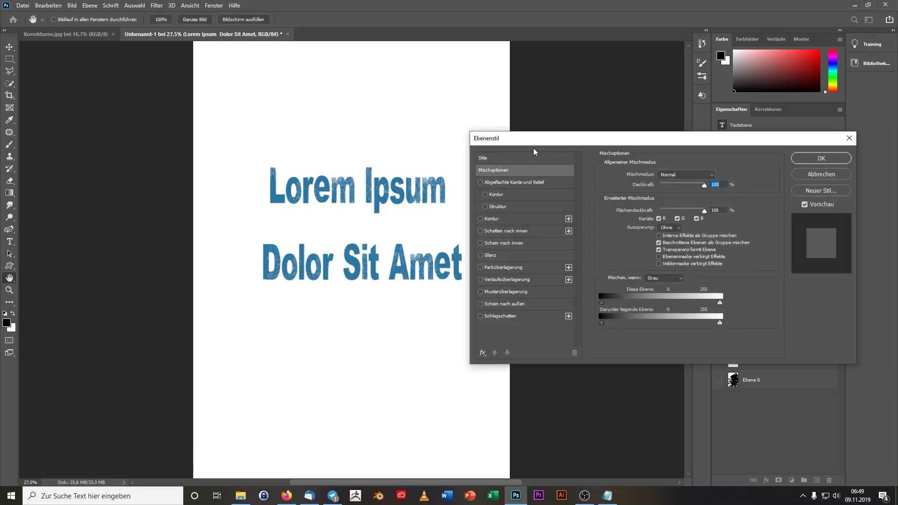
{"action": "mouse_move", "coordinate": [533, 148]}
{"action": "left_mouse_down"}
{"action": "mouse_move", "coordinate": [542, 112]}
{"action": "mouse_move", "coordinate": [556, 102]}
{"action": "left_mouse_up"}
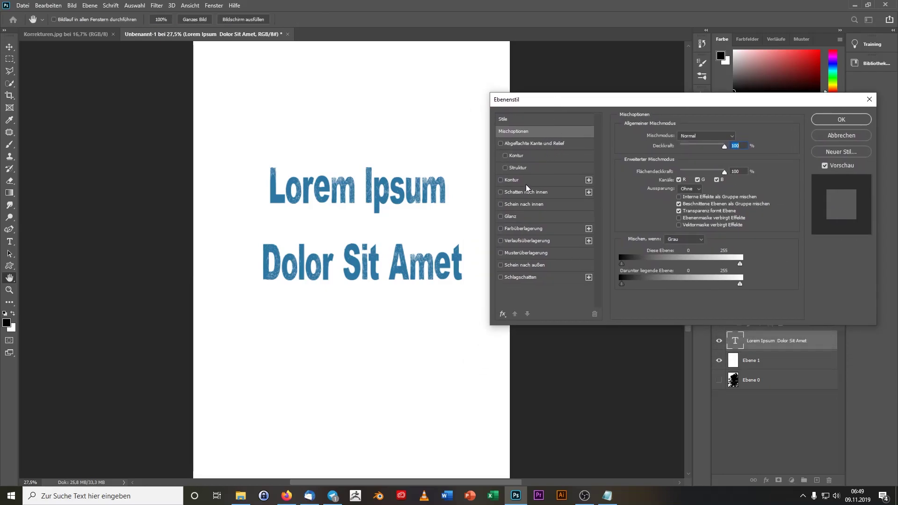
{"action": "left_click", "coordinate": [499, 179]}
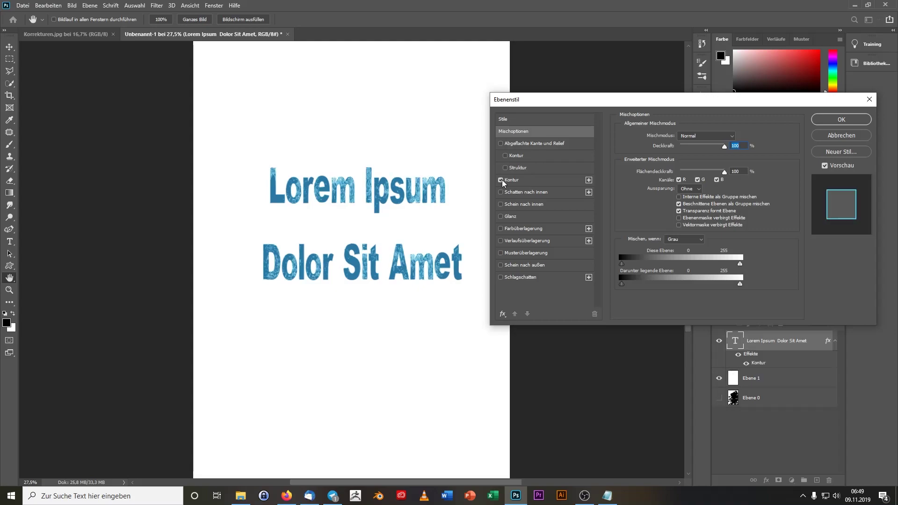
{"action": "left_click", "coordinate": [497, 179]}
{"action": "left_click", "coordinate": [501, 180]}
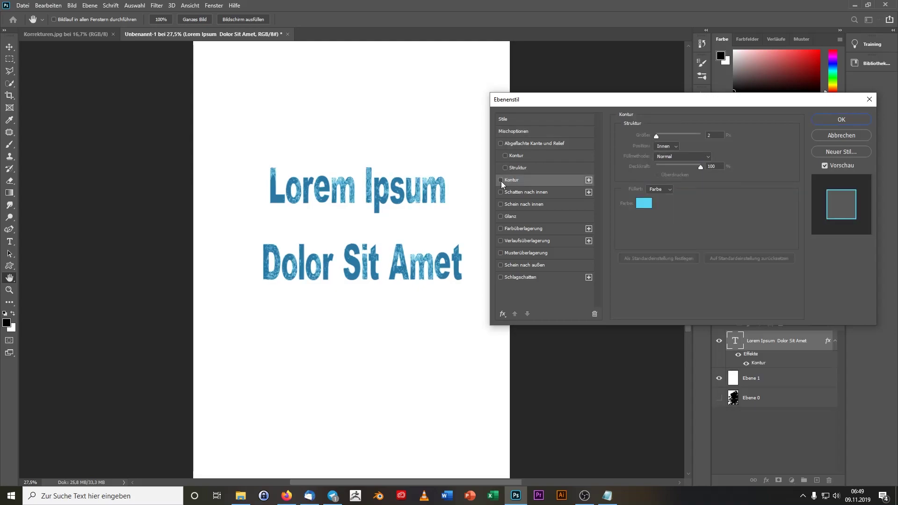
{"action": "left_click", "coordinate": [509, 156]}
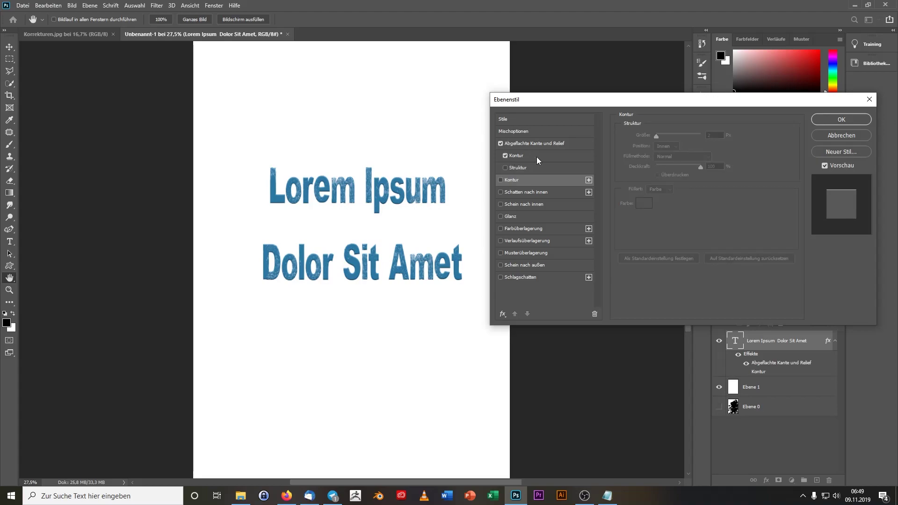
{"action": "left_click", "coordinate": [506, 156]}
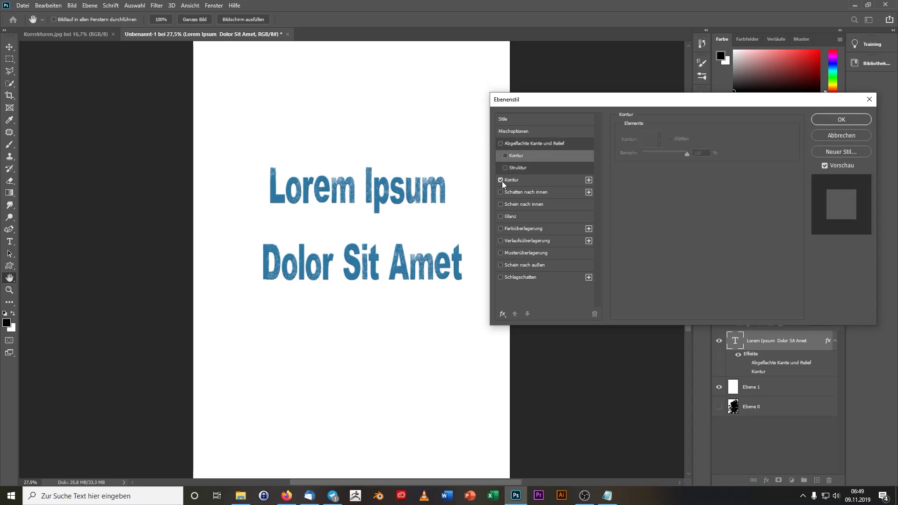
{"action": "left_click", "coordinate": [501, 180]}
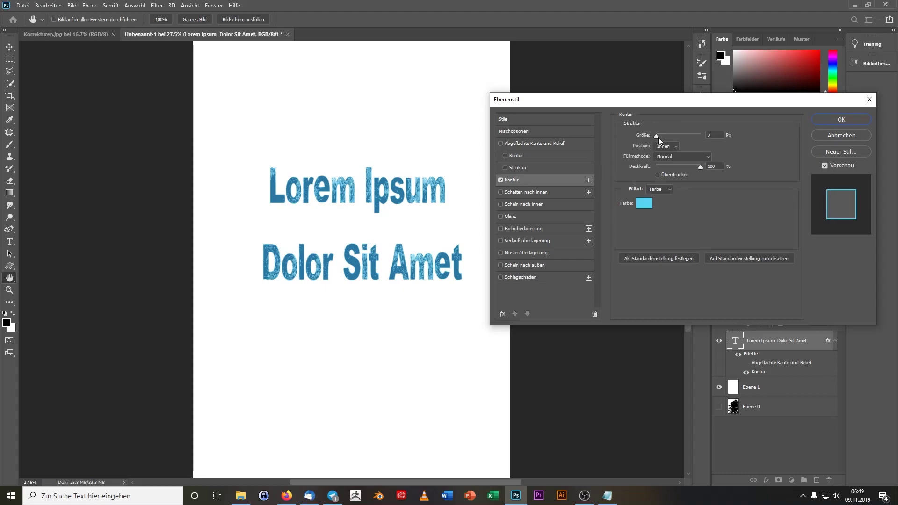
- Add a second stroke placed outside the letters at 16 px size
{"action": "mouse_move", "coordinate": [658, 137]}
{"action": "left_mouse_down"}
{"action": "mouse_move", "coordinate": [672, 138]}
{"action": "mouse_move", "coordinate": [655, 139]}
{"action": "left_mouse_up"}
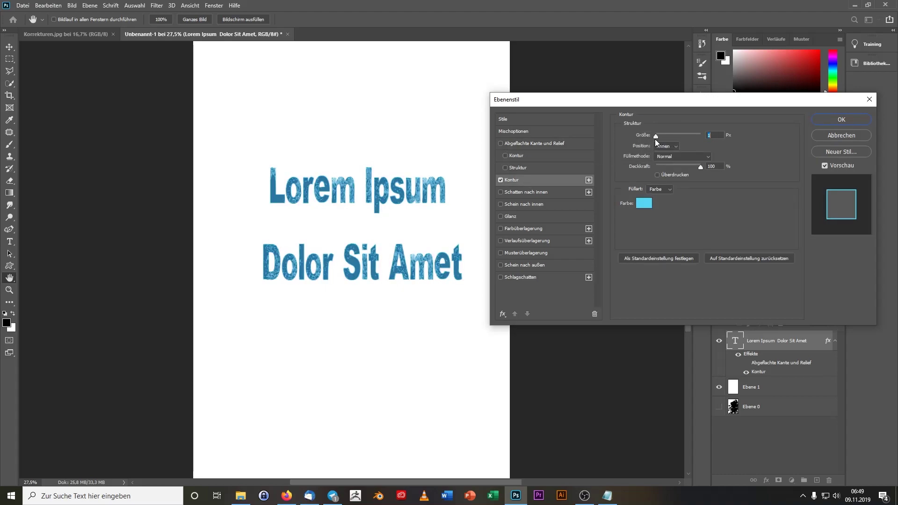
{"action": "left_click", "coordinate": [588, 180]}
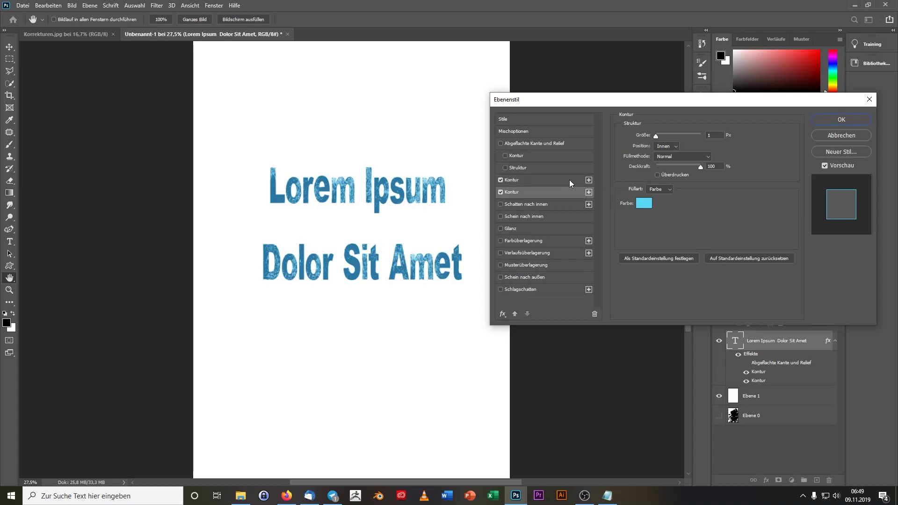
{"action": "left_click", "coordinate": [570, 181]}
{"action": "left_click", "coordinate": [666, 146]}
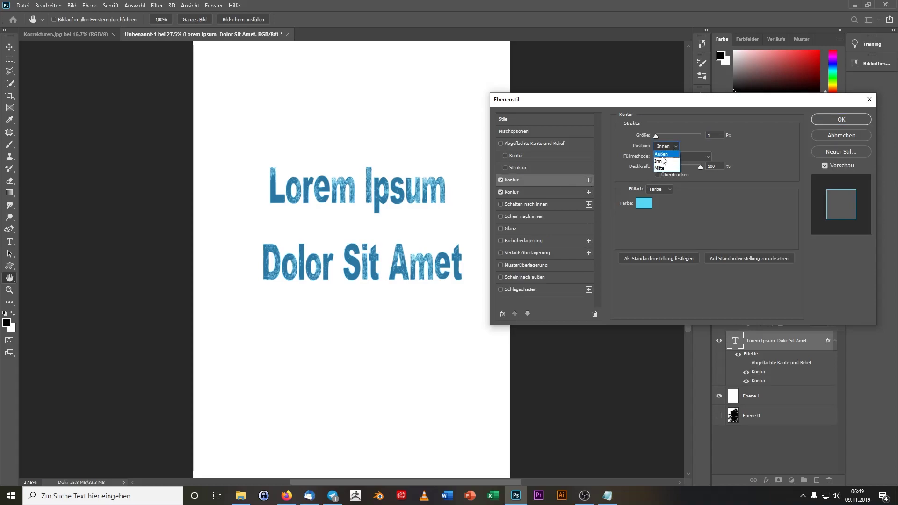
{"action": "left_click", "coordinate": [664, 159]}
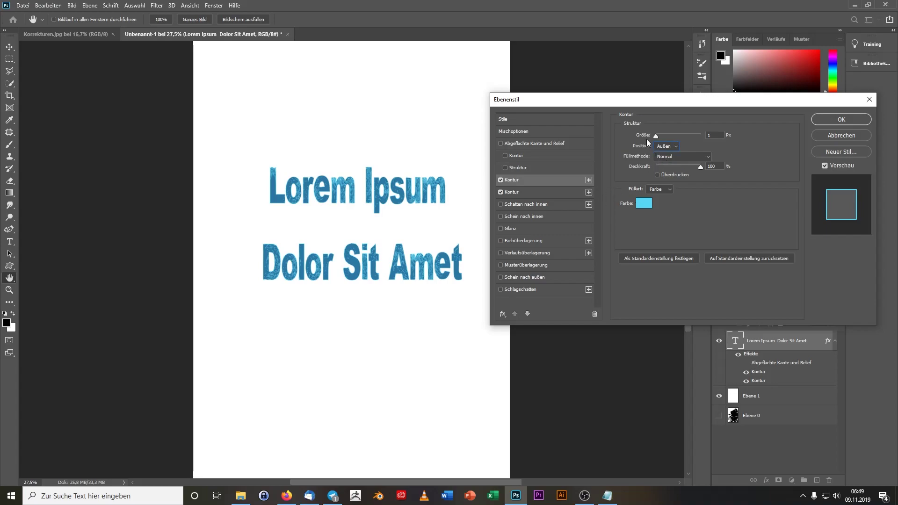
{"action": "mouse_move", "coordinate": [655, 135]}
{"action": "left_mouse_down"}
{"action": "mouse_move", "coordinate": [673, 134]}
{"action": "mouse_move", "coordinate": [661, 135]}
{"action": "left_mouse_up"}
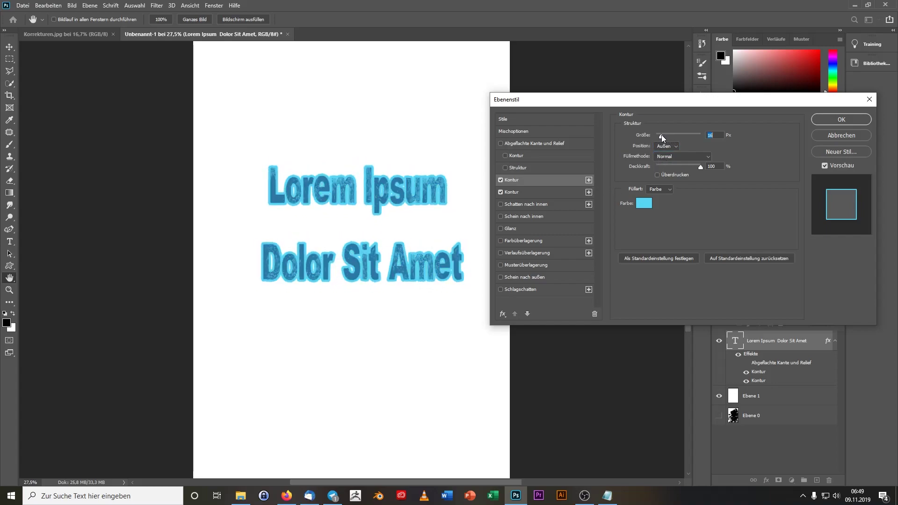
- Add a red Farbüberlagerung colour overlay to the text and apply the layer style
{"action": "left_click", "coordinate": [517, 240]}
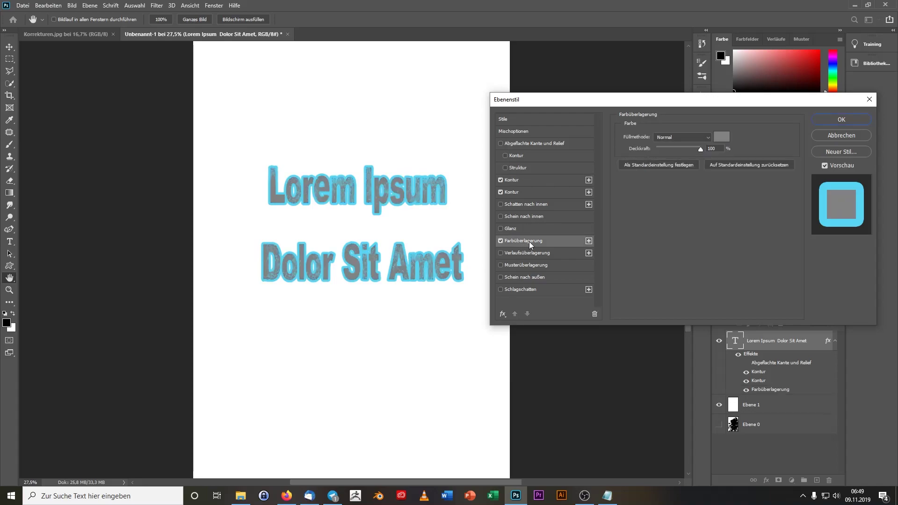
{"action": "left_click", "coordinate": [722, 137]}
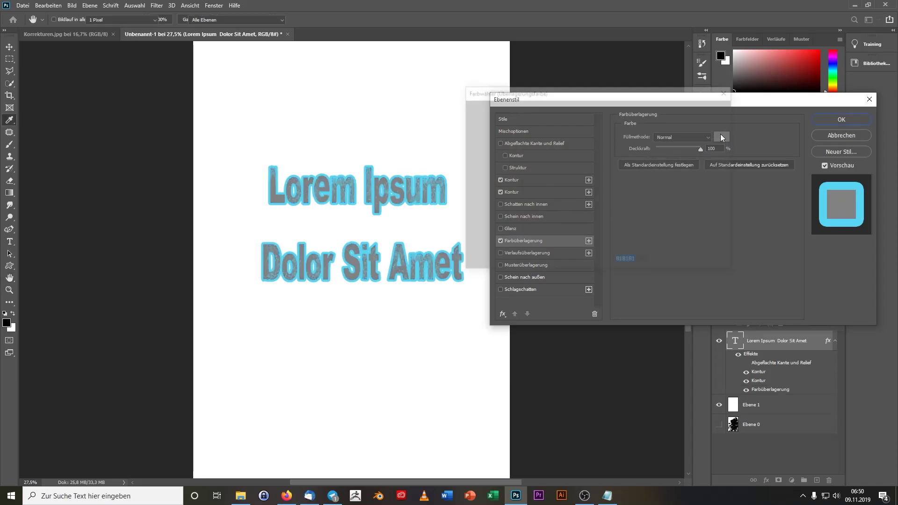
{"action": "left_click", "coordinate": [567, 135]}
{"action": "left_click", "coordinate": [585, 137]}
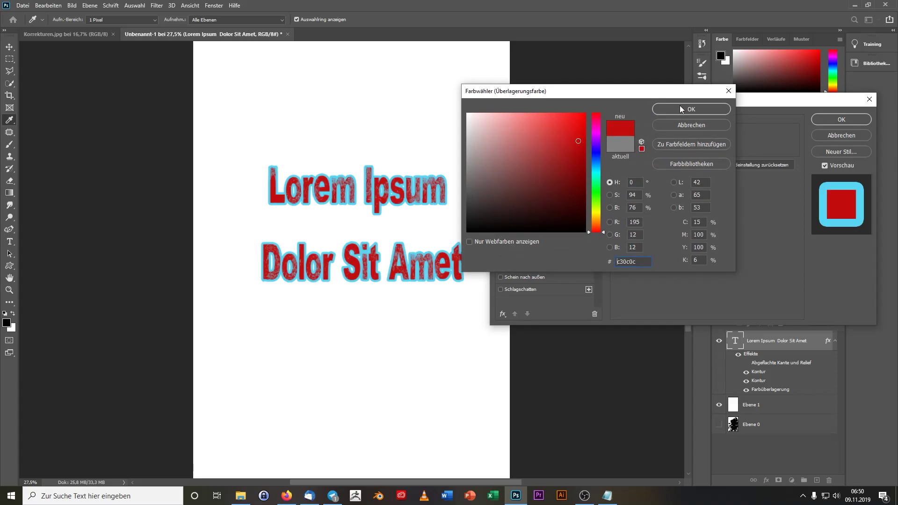
{"action": "left_click", "coordinate": [691, 109]}
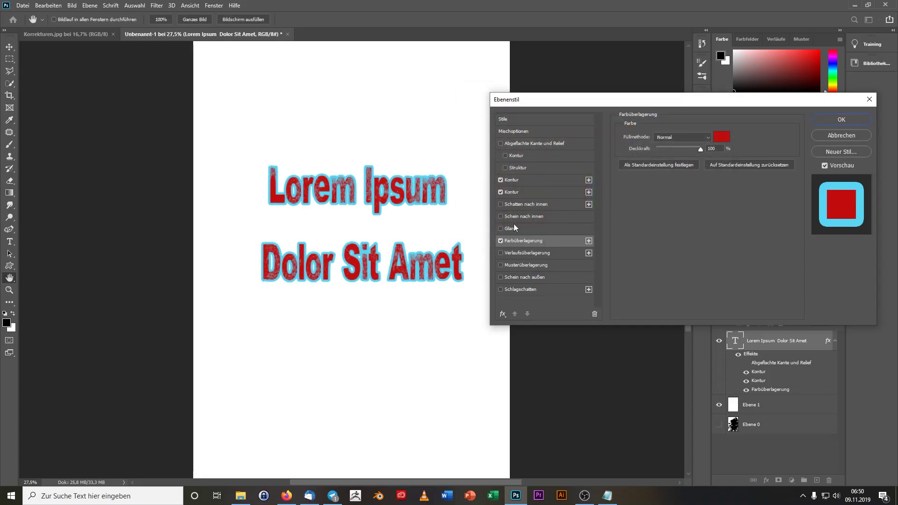
{"action": "left_click", "coordinate": [849, 120]}
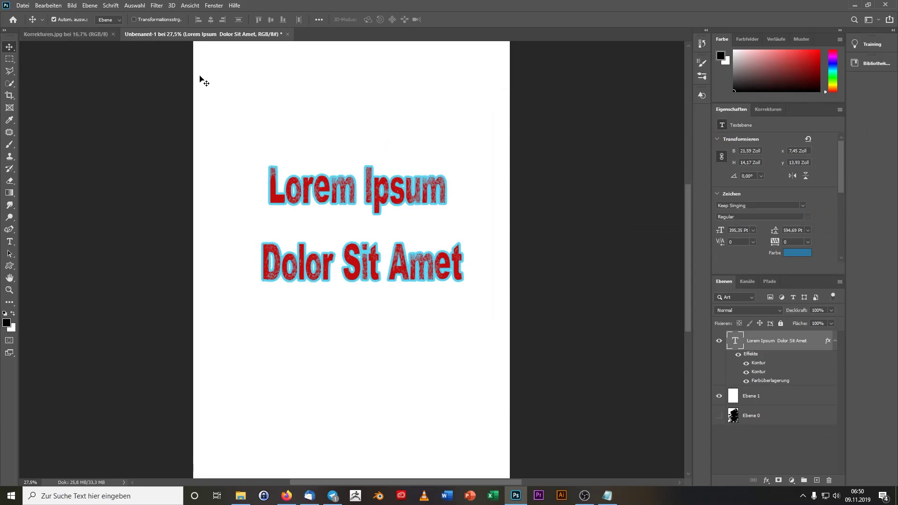
- Copy the styled text layer onto the Korrekturen.jpg chest photo and retype it as 'Rosen auf Holzkasten'
{"action": "key", "text": "ctrl"}
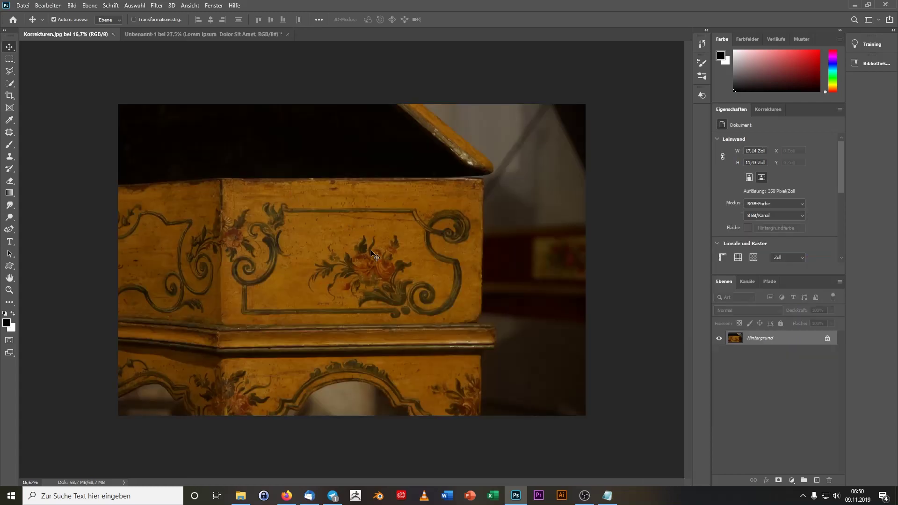
{"action": "mouse_move", "coordinate": [191, 138]}
{"action": "left_mouse_down"}
{"action": "mouse_move", "coordinate": [398, 259]}
{"action": "mouse_move", "coordinate": [402, 170]}
{"action": "left_mouse_up"}
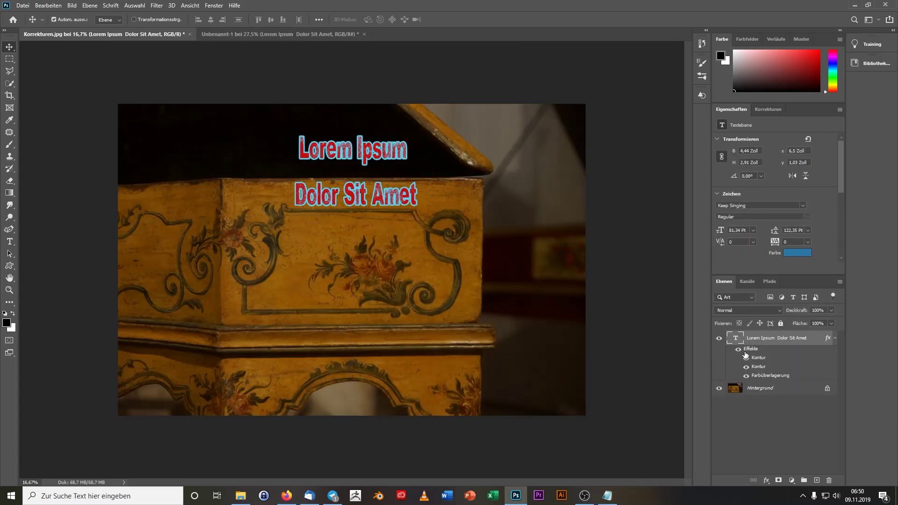
{"action": "double_click", "coordinate": [738, 338]}
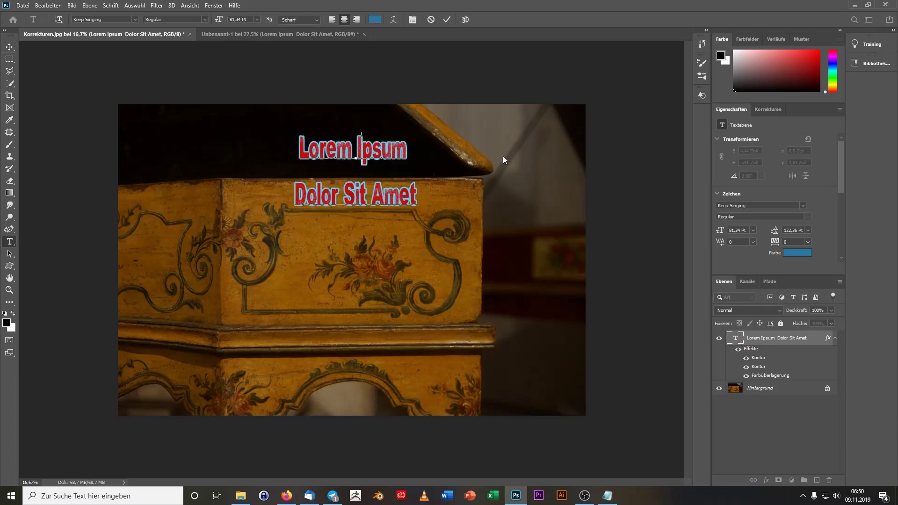
{"action": "type", "text": "Rosen a"}
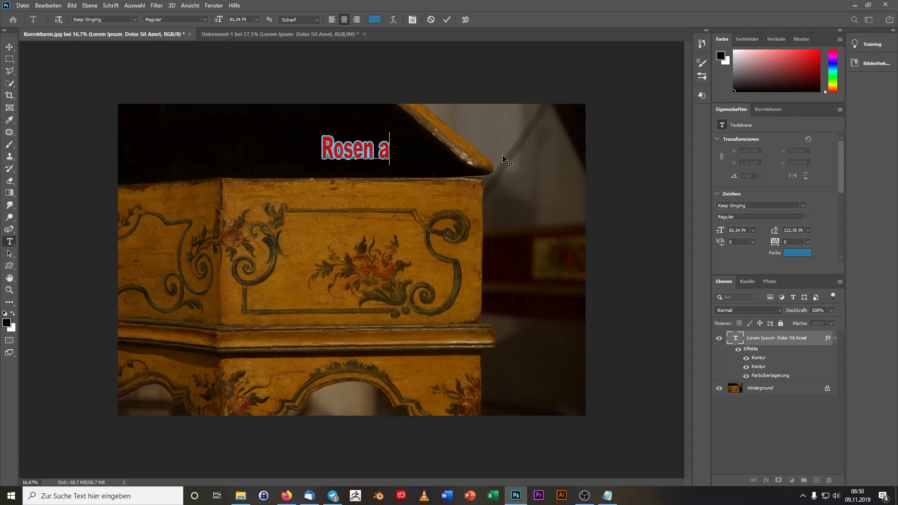
{"action": "type", "text": "uf Holöz"}
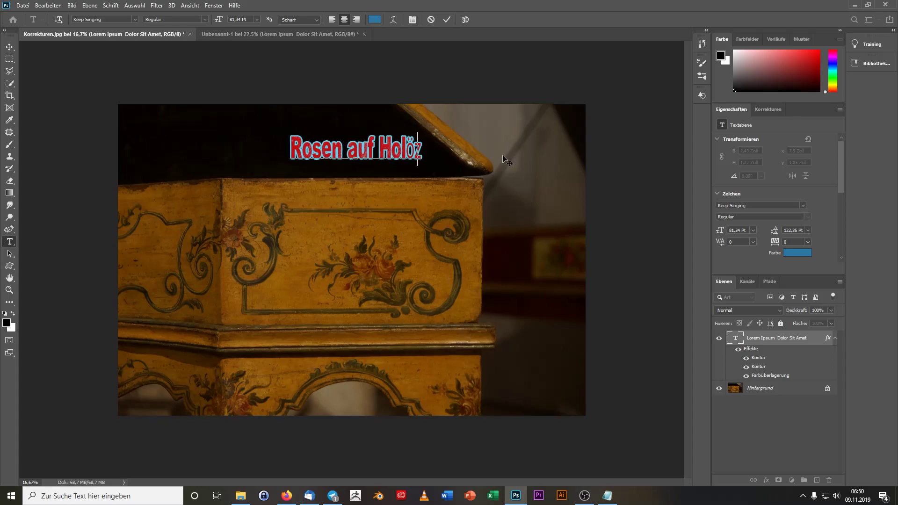
{"action": "key", "text": "BackSpace"}
{"action": "type", "text": "zk"}
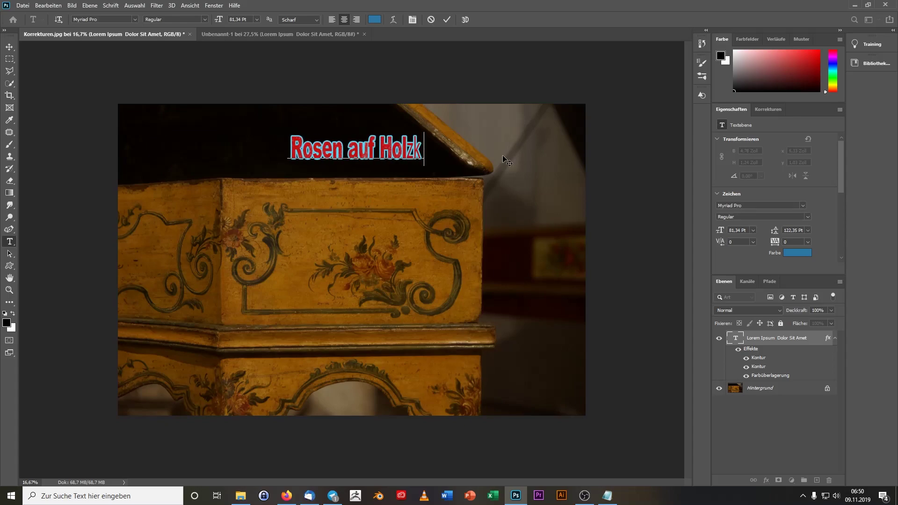
{"action": "type", "text": "asten"}
{"action": "key", "text": "ctrl+Return"}
- Set 'kasten' in the title to the Keep Singing font and shift the title slightly left
{"action": "key", "text": "v"}
{"action": "key", "text": "t"}
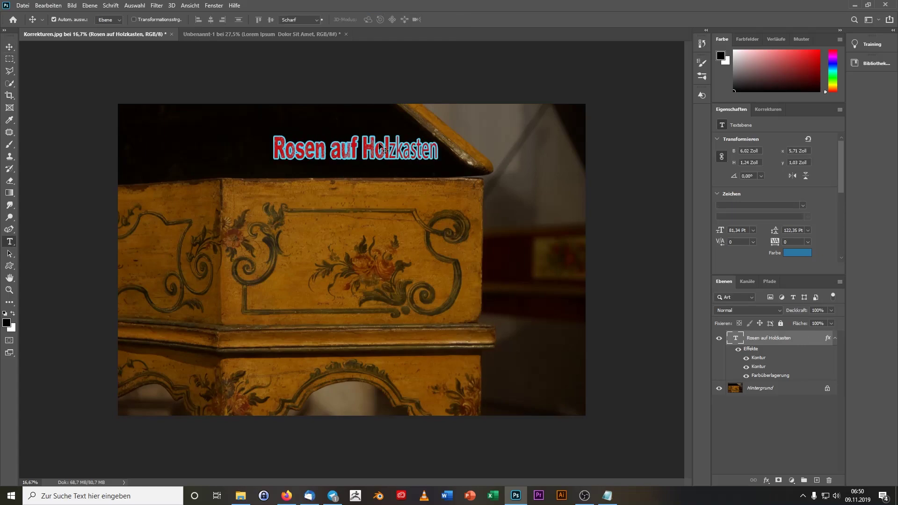
{"action": "left_click_drag", "start_coordinate": [389, 149], "coordinate": [441, 149]}
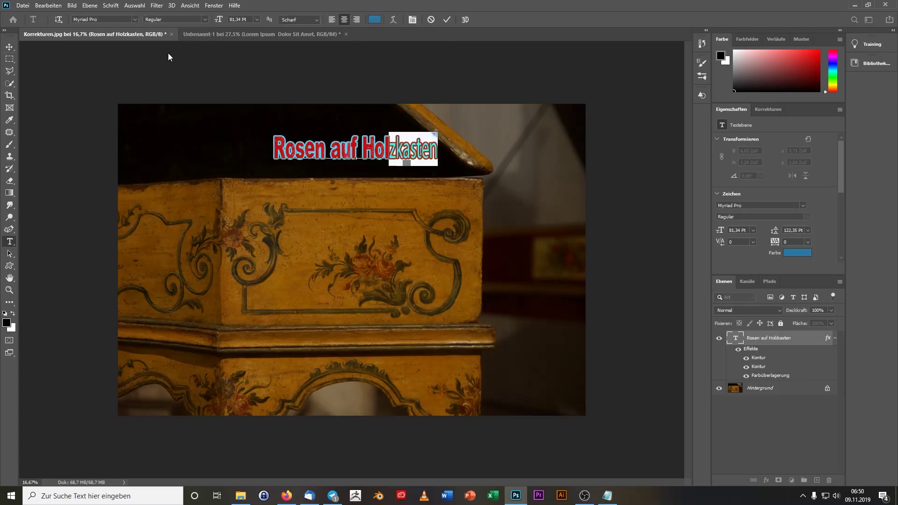
{"action": "left_click", "coordinate": [133, 18]}
{"action": "type", "text": "si"}
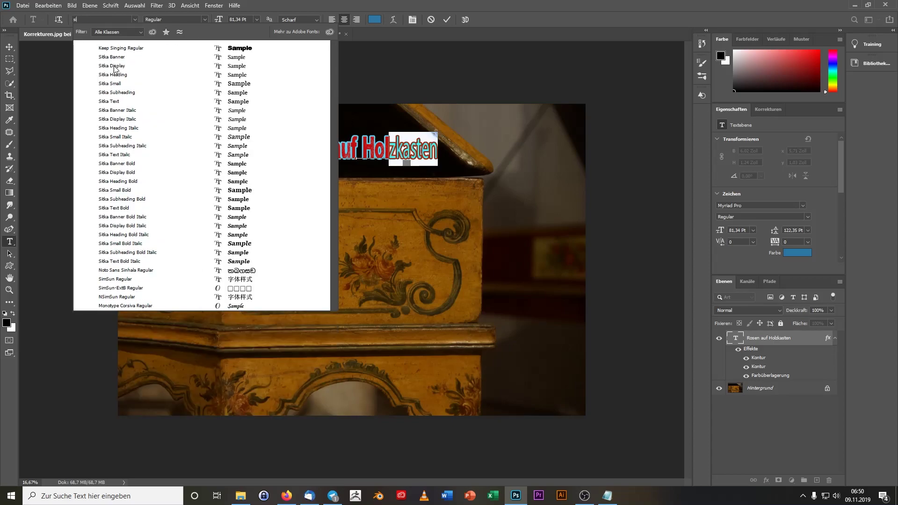
{"action": "left_click", "coordinate": [130, 48]}
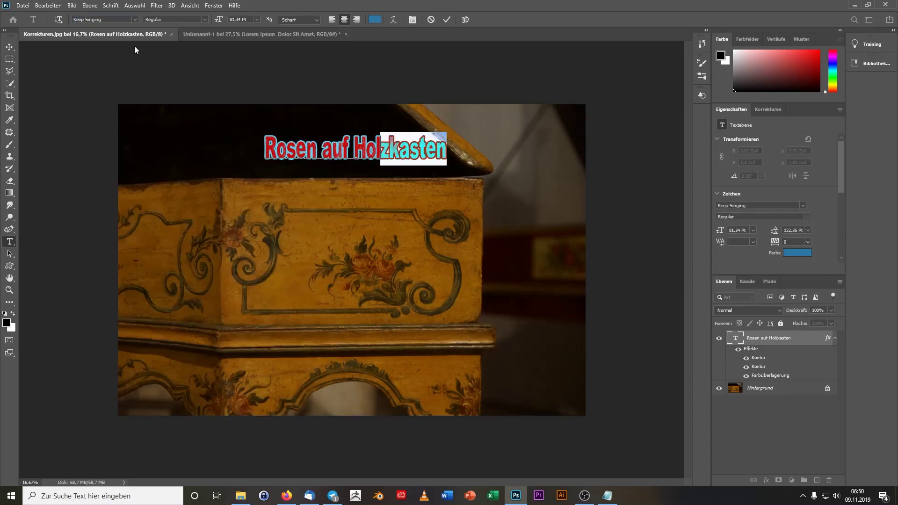
{"action": "left_click", "coordinate": [9, 47]}
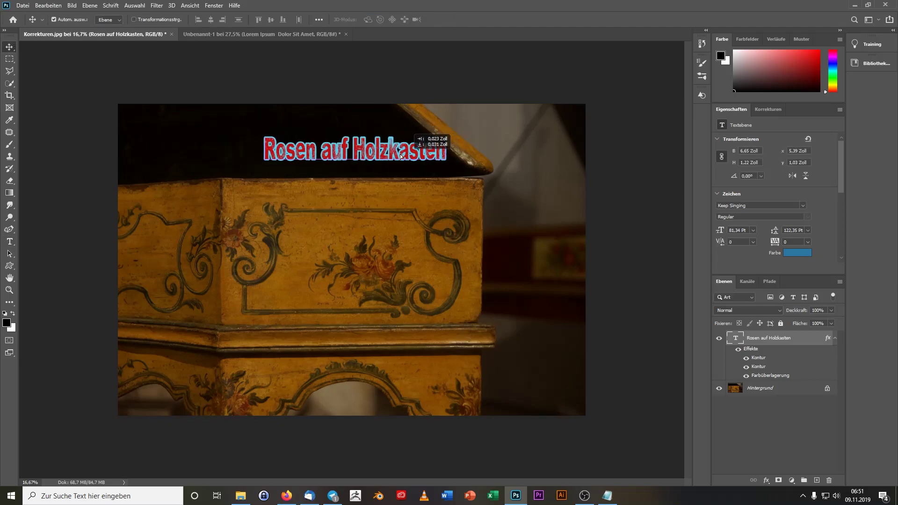
{"action": "left_click_drag", "start_coordinate": [410, 156], "coordinate": [397, 154]}
- Preview several fonts on the whole title and settle on Bauhaus 93
{"action": "double_click", "coordinate": [733, 337]}
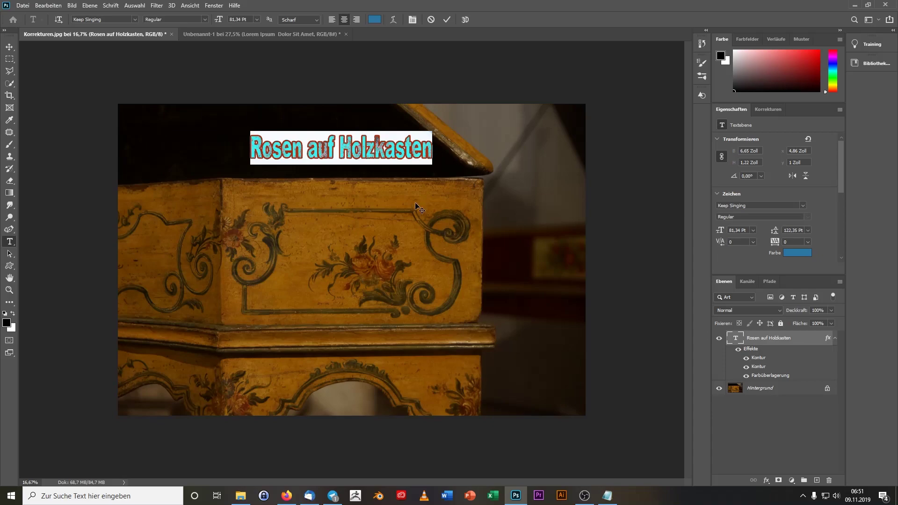
{"action": "left_click", "coordinate": [135, 19]}
{"action": "left_click", "coordinate": [115, 20]}
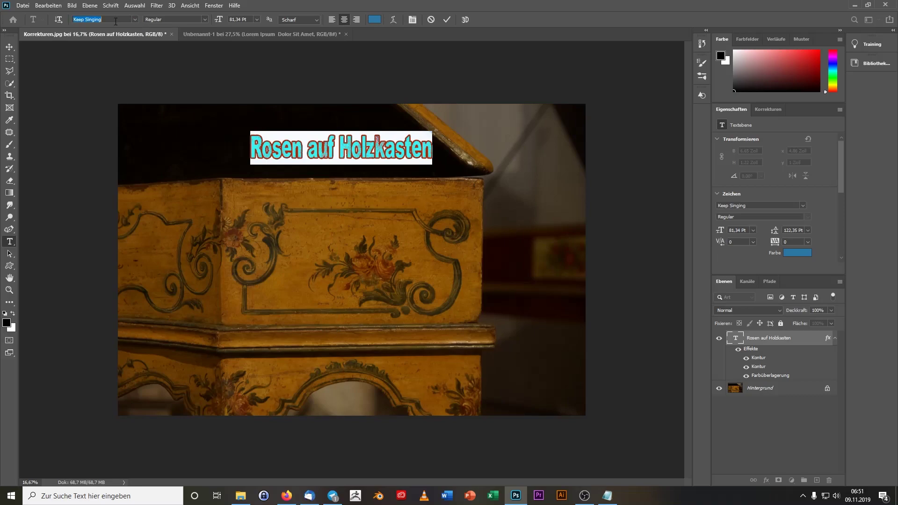
{"action": "key", "text": "Up"}
{"action": "key", "text": "Up"}
{"action": "key", "text": "Up"}
{"action": "key", "text": "Up"}
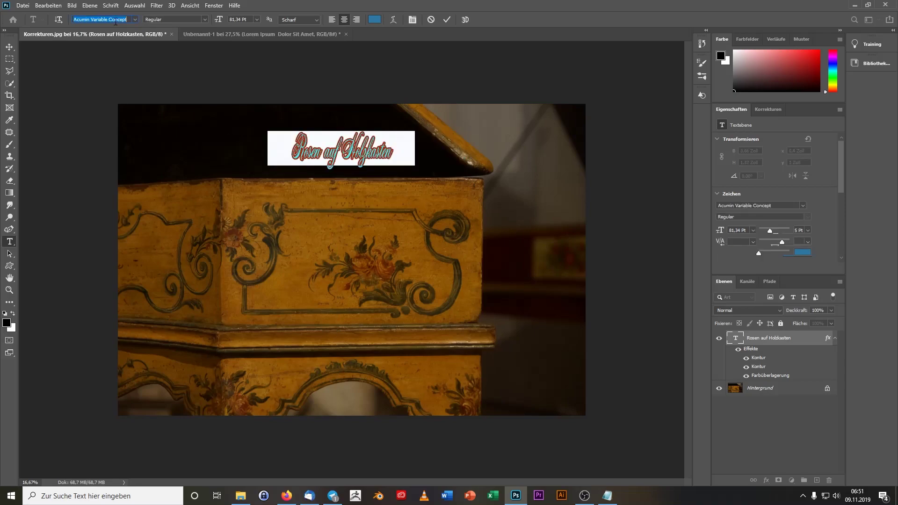
{"action": "key", "text": "Down"}
{"action": "key", "text": "Down"}
{"action": "key", "text": "Down"}
{"action": "key", "text": "Down"}
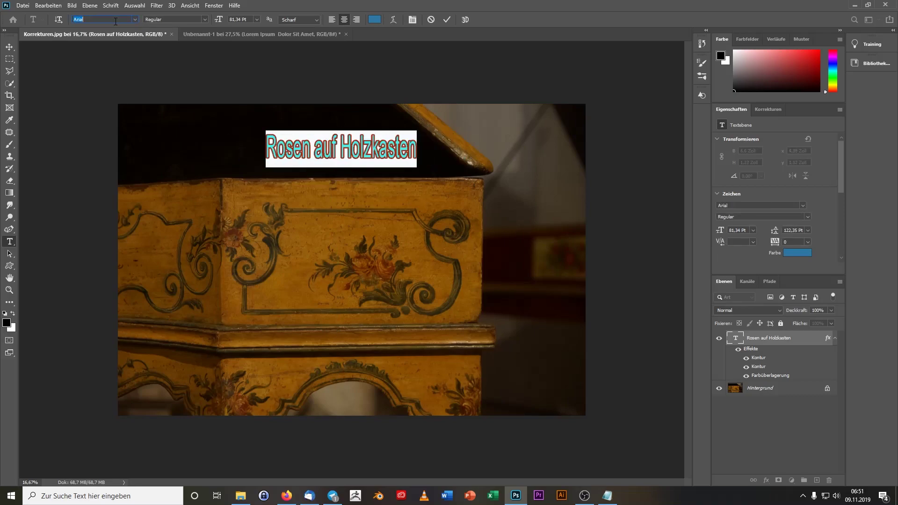
{"action": "key", "text": "Down"}
{"action": "key", "text": "Down"}
{"action": "key", "text": "Down"}
{"action": "key", "text": "Down"}
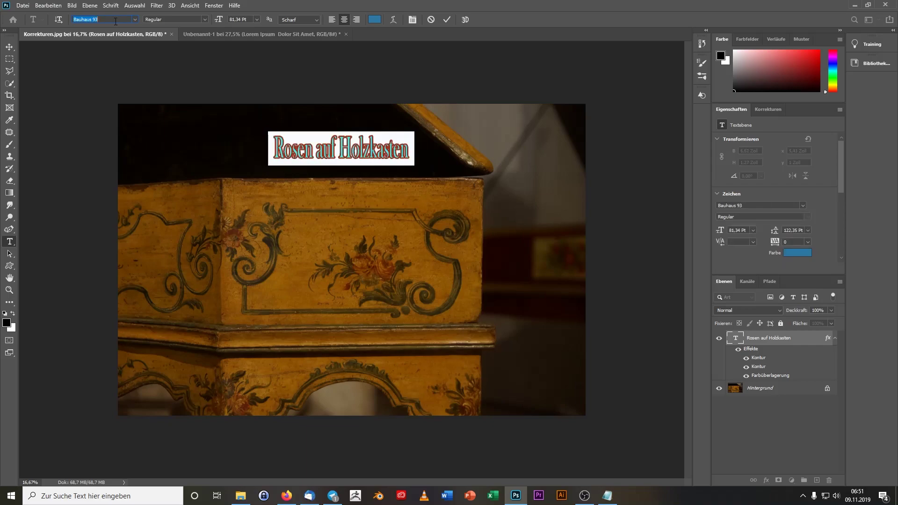
{"action": "left_click", "coordinate": [6, 43]}
{"action": "key", "text": "ctrl+t"}
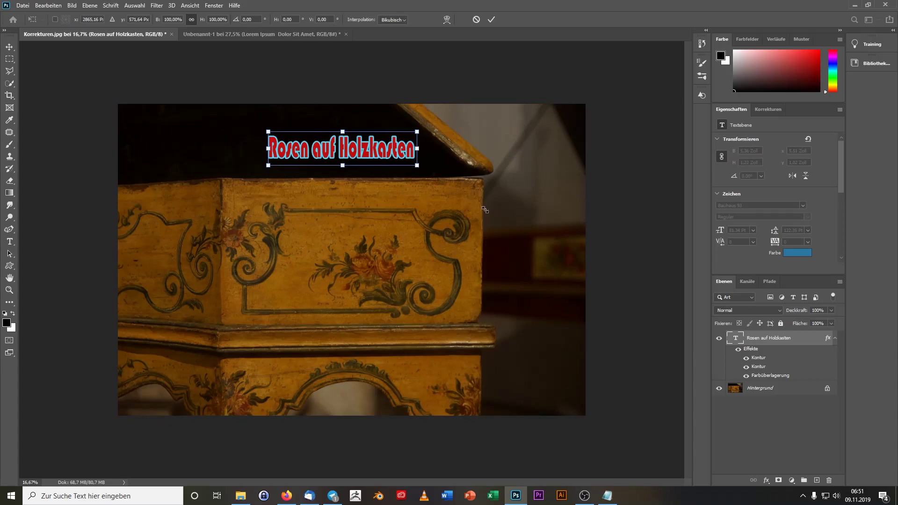
- Scale the title to about 206% and move it left across the chest's top
{"action": "left_click_drag", "start_coordinate": [414, 162], "coordinate": [568, 200]}
{"action": "left_click_drag", "start_coordinate": [480, 175], "coordinate": [387, 180]}
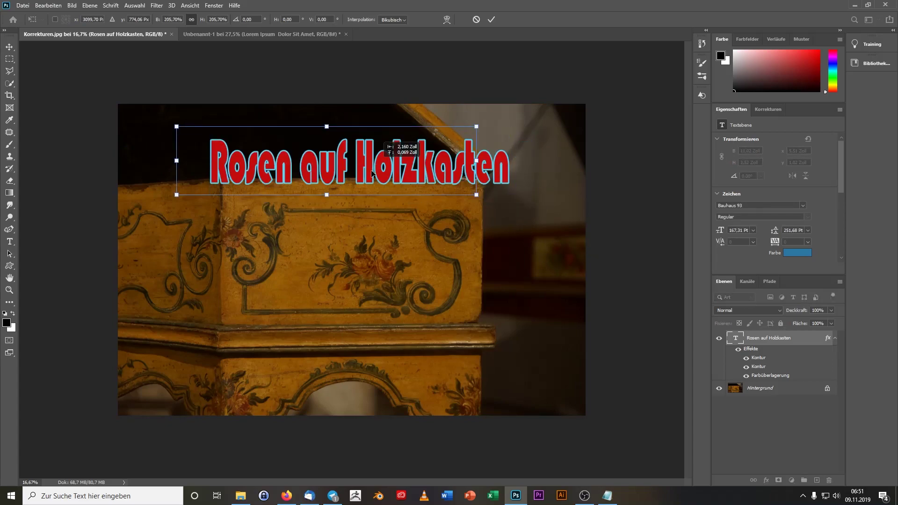
{"action": "key", "text": "Return"}
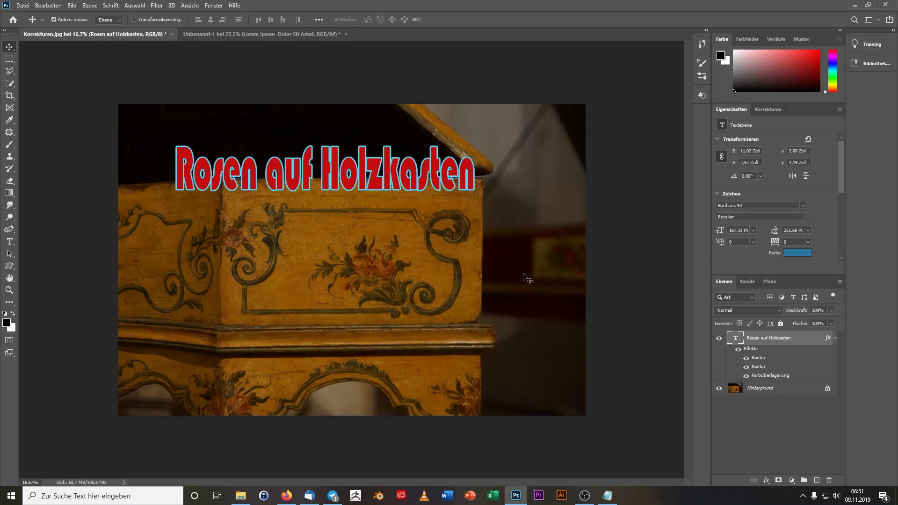
- Add a Glanz satin in Negativ multiplizieren mode with 100% opacity and distance 50
{"action": "right_click", "coordinate": [738, 342]}
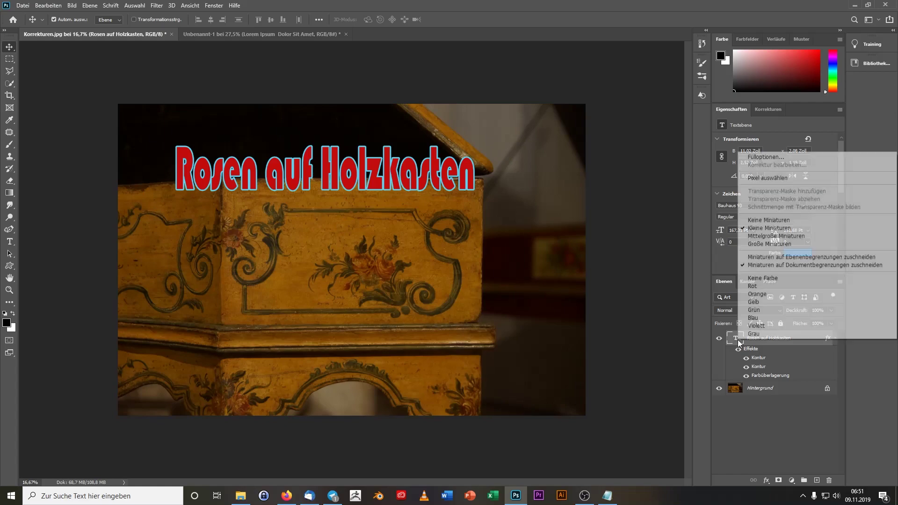
{"action": "left_click", "coordinate": [716, 199]}
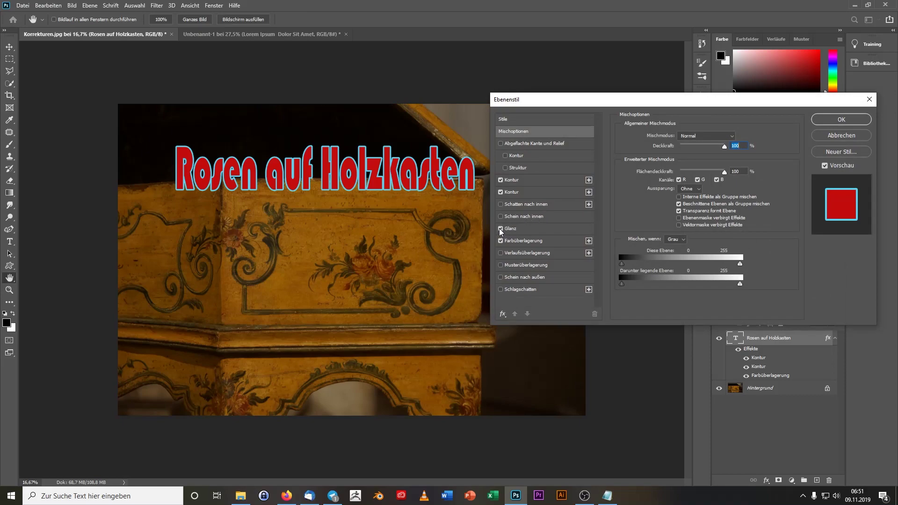
{"action": "left_click", "coordinate": [499, 228]}
{"action": "left_click", "coordinate": [508, 229]}
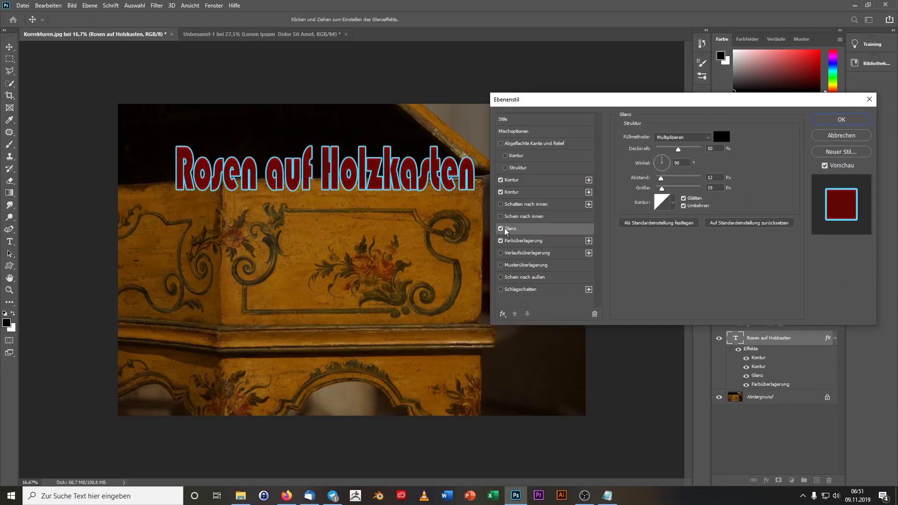
{"action": "left_click", "coordinate": [681, 139]}
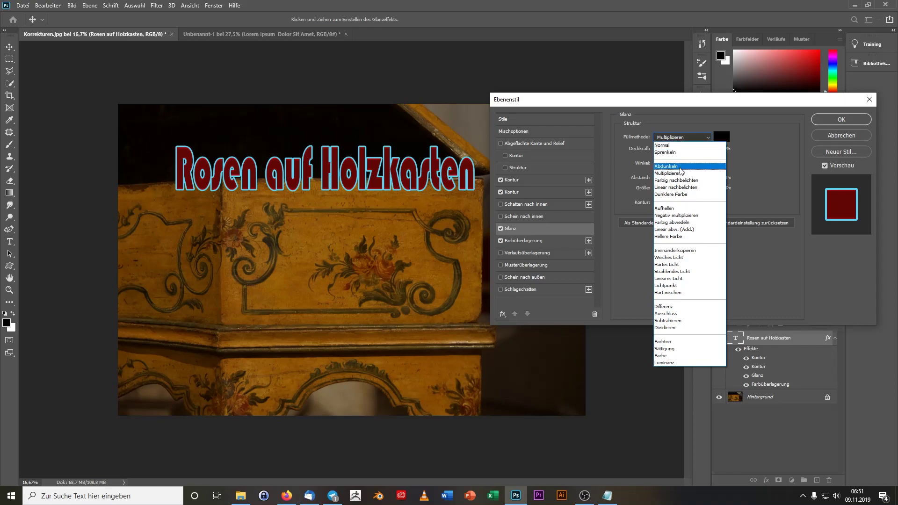
{"action": "left_click", "coordinate": [675, 215]}
{"action": "left_click_drag", "start_coordinate": [679, 150], "coordinate": [711, 156]}
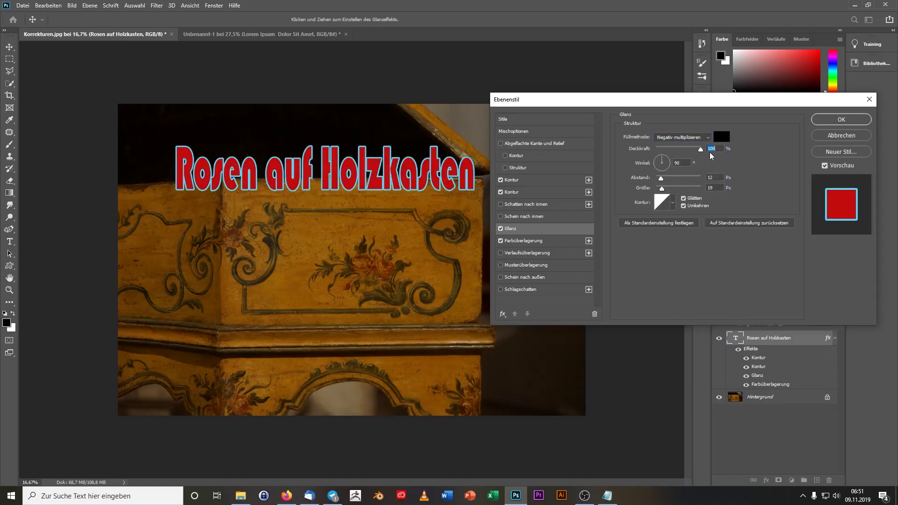
{"action": "left_click_drag", "start_coordinate": [660, 178], "coordinate": [679, 180]}
- Enable a Schlagschatten at 81% opacity with greater distance and spread and 161 px size
{"action": "left_click", "coordinate": [510, 289]}
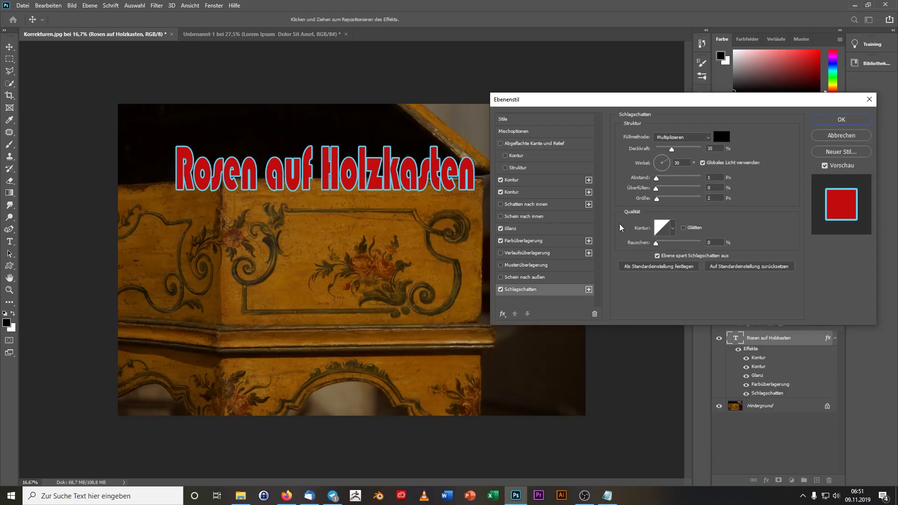
{"action": "left_click_drag", "start_coordinate": [672, 149], "coordinate": [692, 148]}
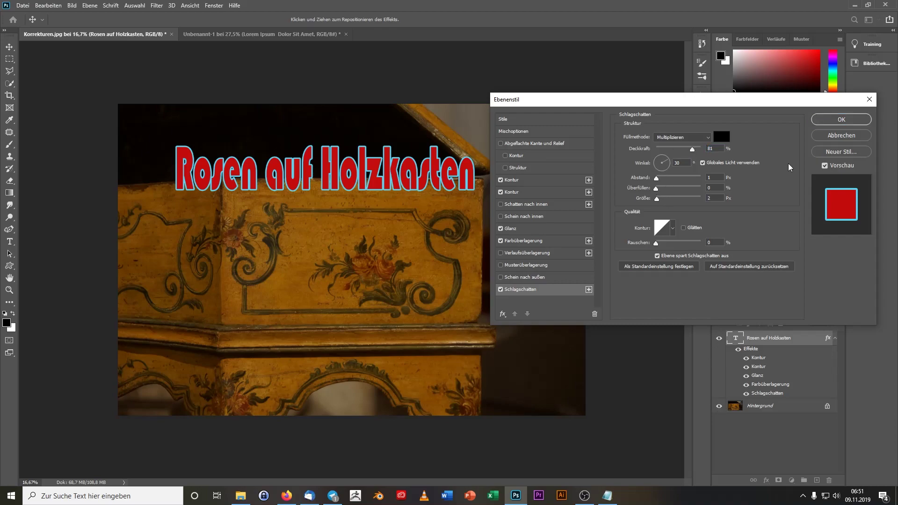
{"action": "left_click_drag", "start_coordinate": [657, 177], "coordinate": [675, 188]}
{"action": "left_click_drag", "start_coordinate": [656, 199], "coordinate": [686, 202]}
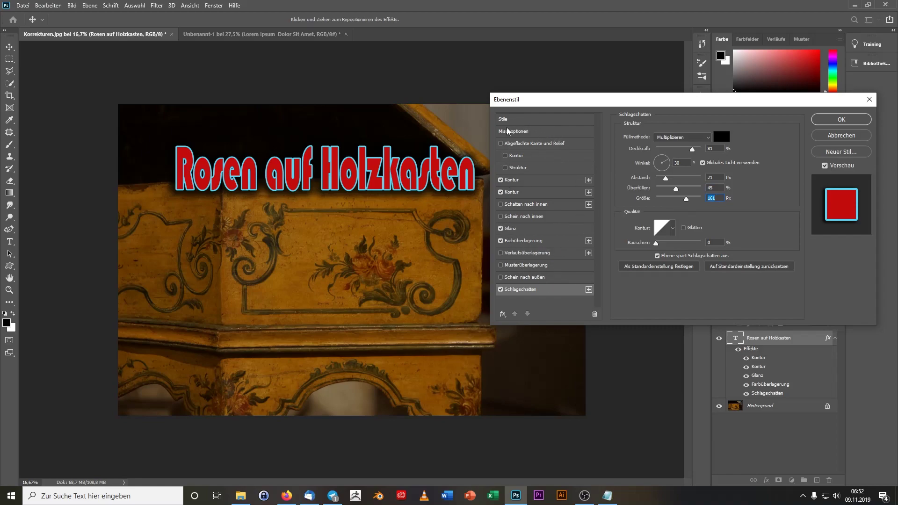
- Cancel the new layer styles and delete the 'Rosen auf Holzkasten' text layer
{"action": "left_click", "coordinate": [827, 138]}
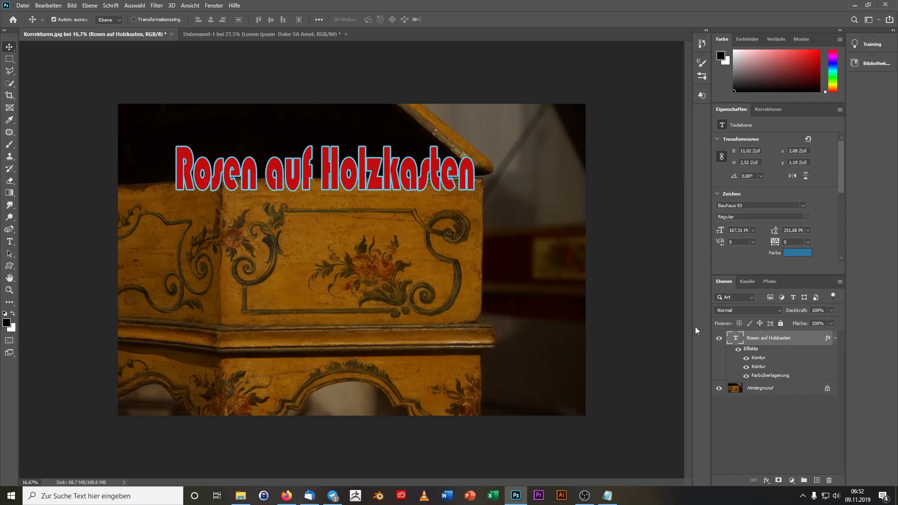
{"action": "left_click_drag", "start_coordinate": [377, 183], "coordinate": [380, 189]}
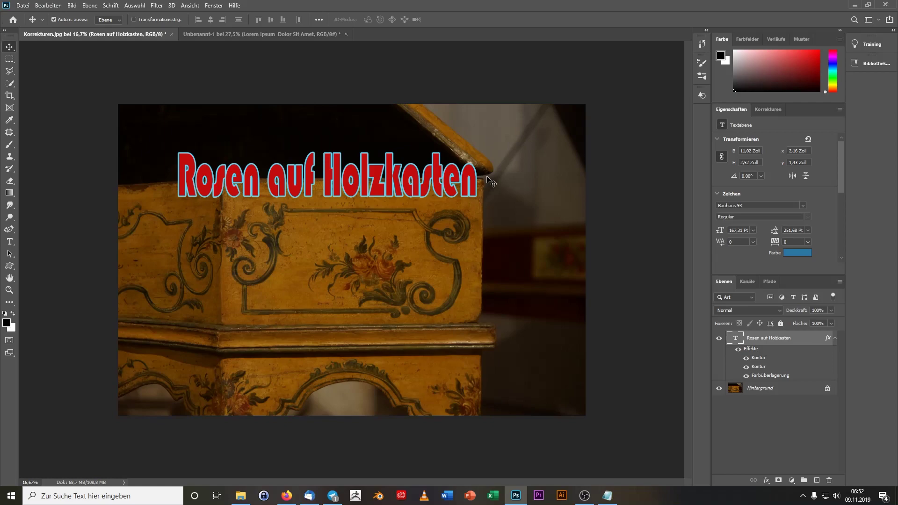
{"action": "key", "text": "Delete"}
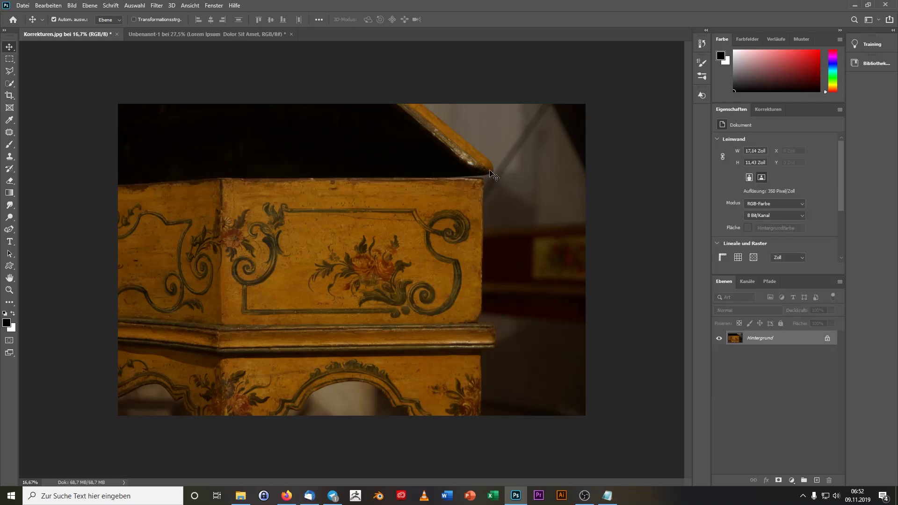
{"action": "left_click", "coordinate": [22, 5]}
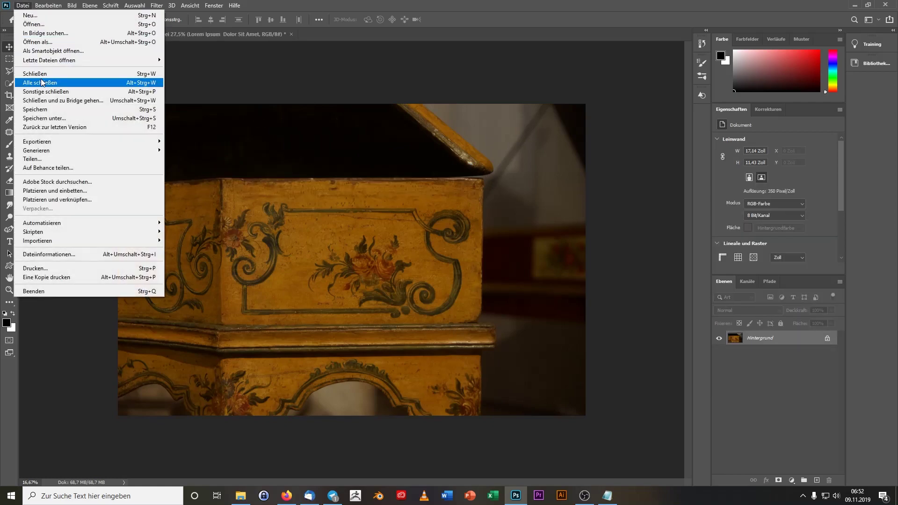
- Open Filter.jpg through Datei > Öffnen
{"action": "left_click", "coordinate": [28, 24]}
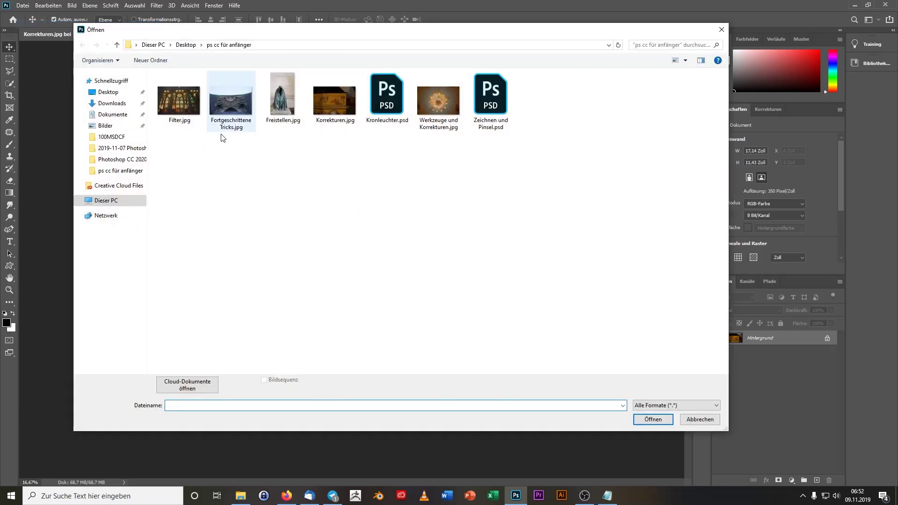
{"action": "left_click", "coordinate": [179, 99]}
{"action": "left_click", "coordinate": [654, 420]}
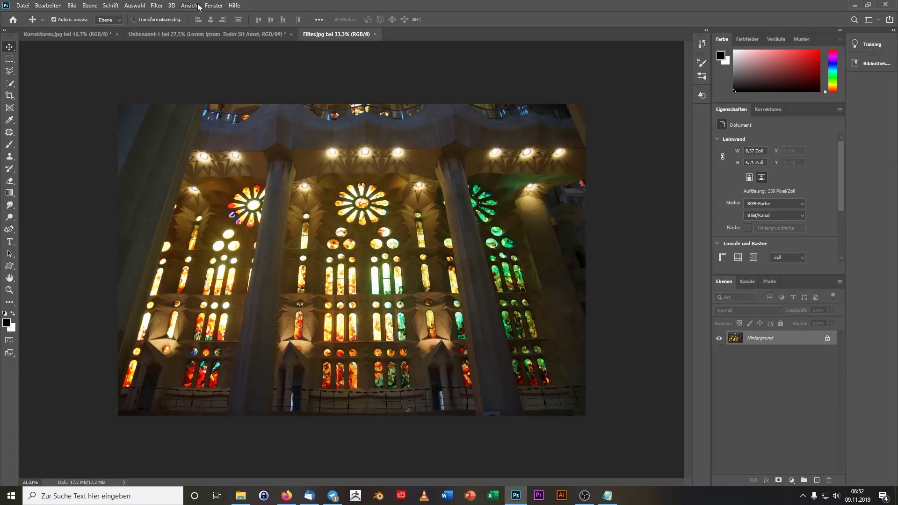
{"action": "left_click", "coordinate": [156, 5]}
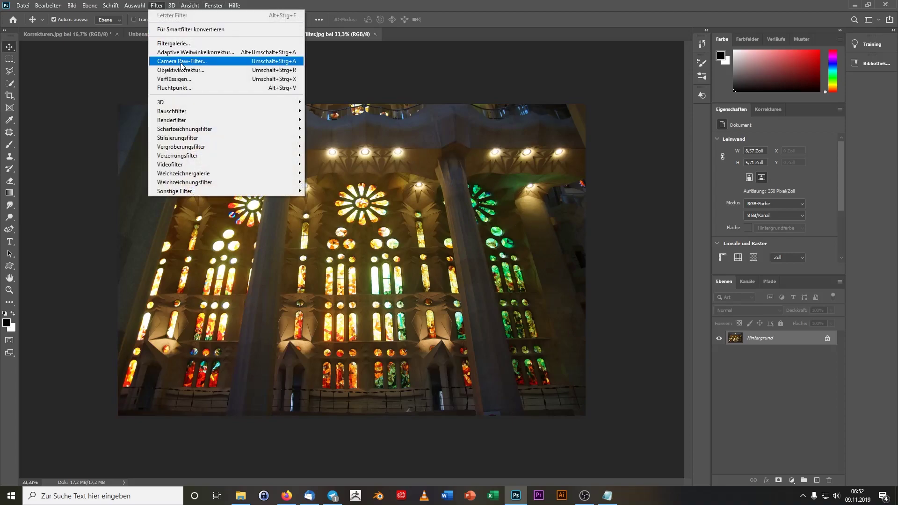
- Launch the Filter Gallery and zoom the preview out to fit the whole photo
{"action": "left_click", "coordinate": [181, 43]}
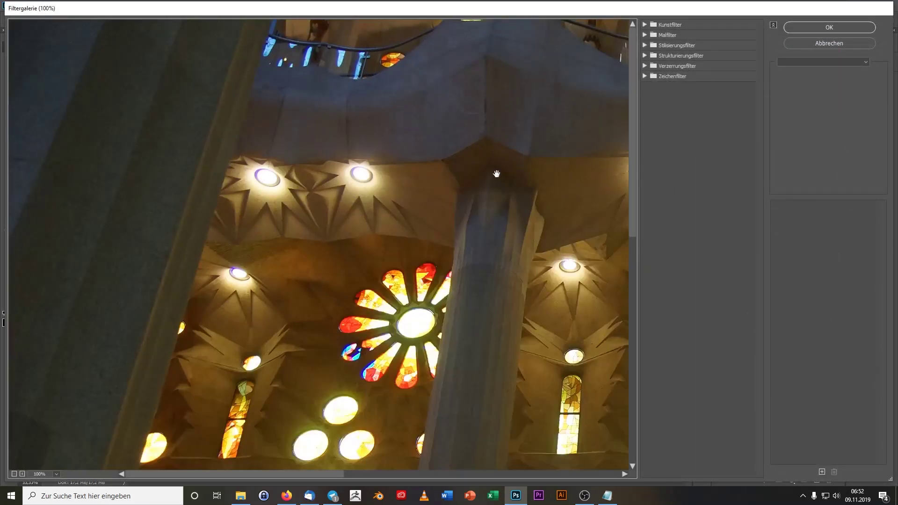
{"action": "left_click", "coordinate": [445, 185], "text": "alt"}
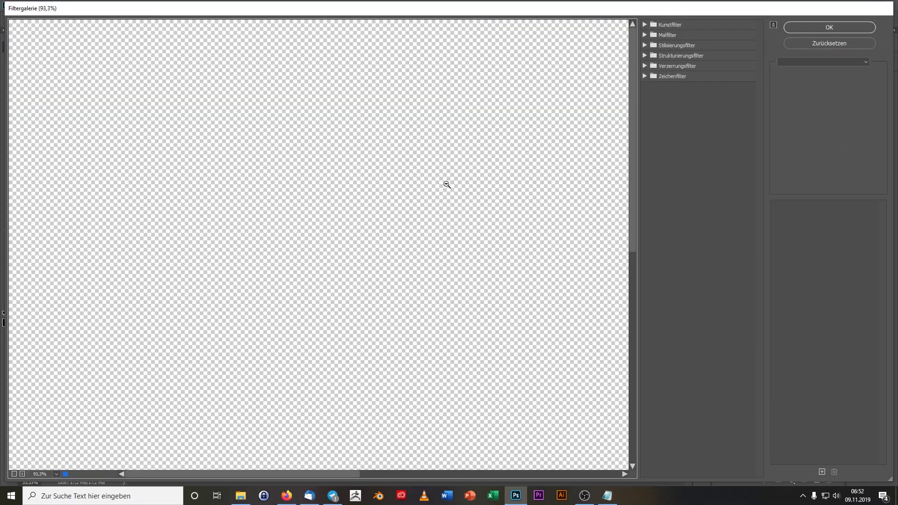
{"action": "left_click", "coordinate": [445, 185], "text": "alt"}
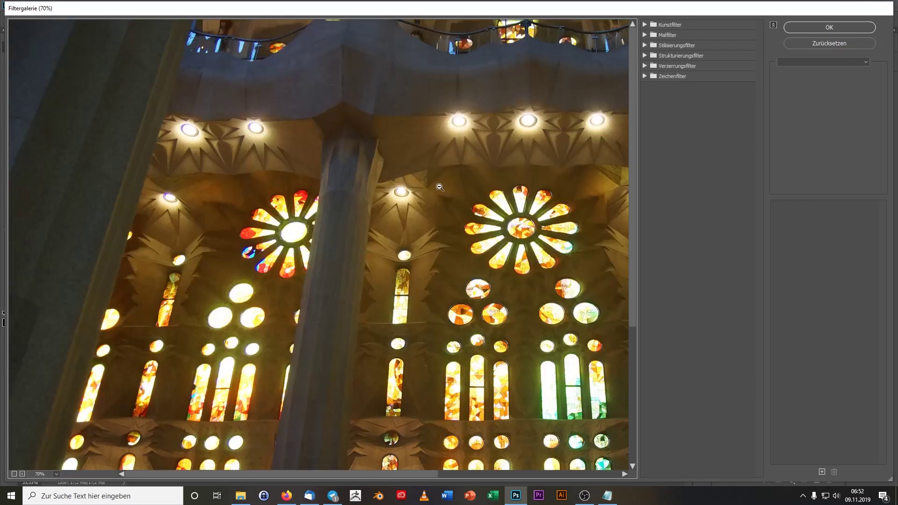
{"action": "left_click", "coordinate": [445, 186], "text": "alt"}
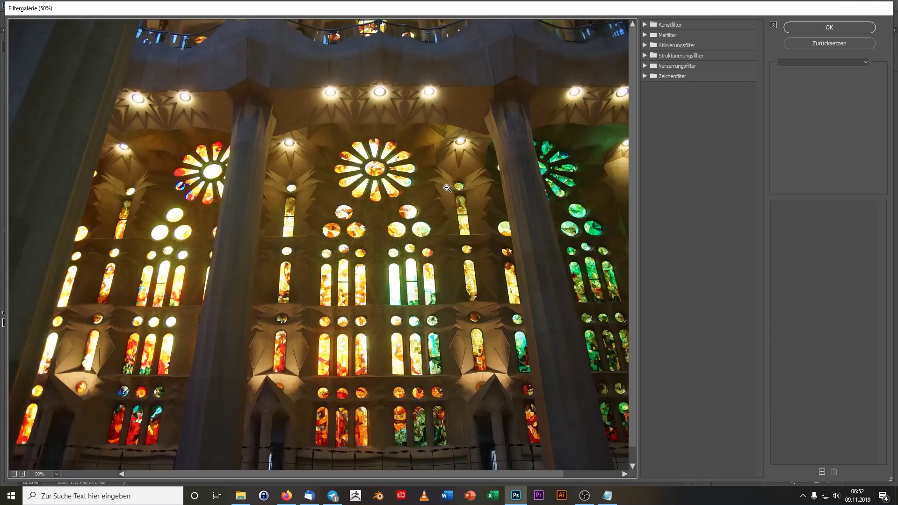
{"action": "left_click", "coordinate": [446, 188], "text": "alt"}
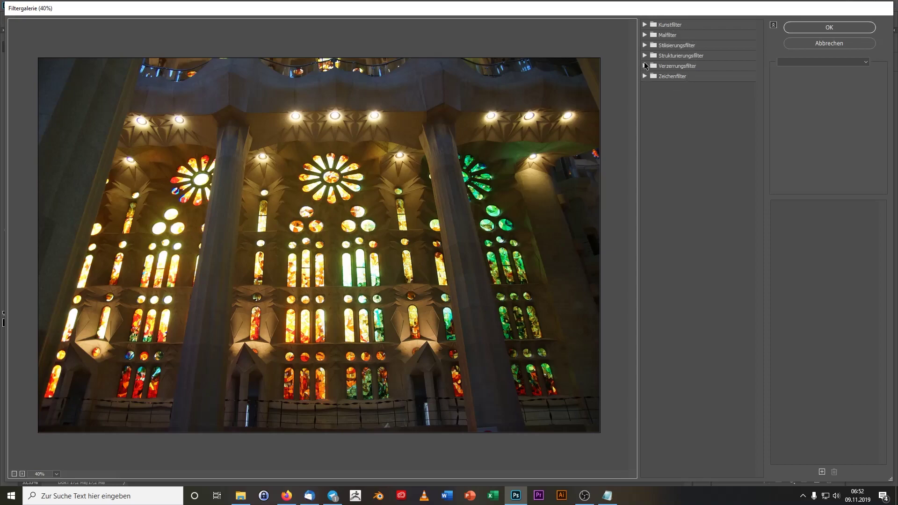
- Preview Stained Glass and Patchwork, then apply the Texturizer Canvas texture
{"action": "left_click", "coordinate": [645, 55]}
{"action": "left_click", "coordinate": [659, 72]}
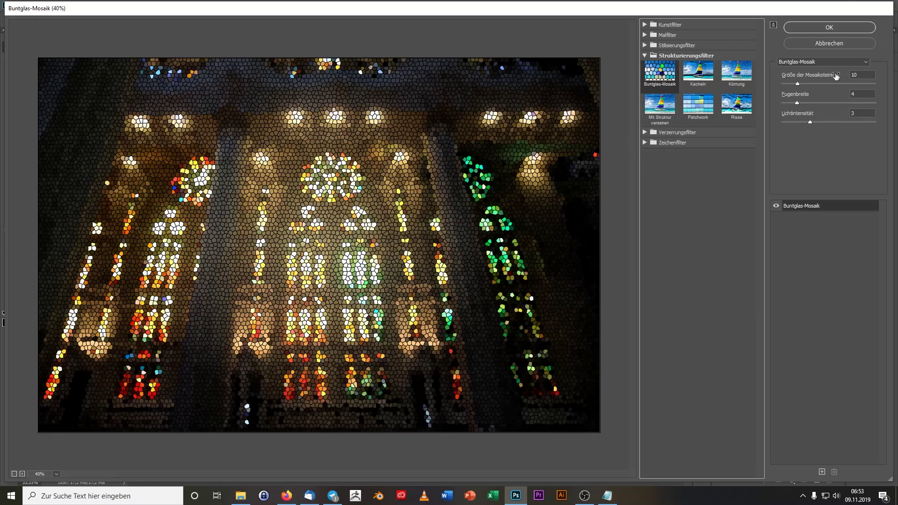
{"action": "mouse_move", "coordinate": [797, 102]}
{"action": "left_mouse_down"}
{"action": "mouse_move", "coordinate": [788, 103]}
{"action": "mouse_move", "coordinate": [819, 84]}
{"action": "left_mouse_up"}
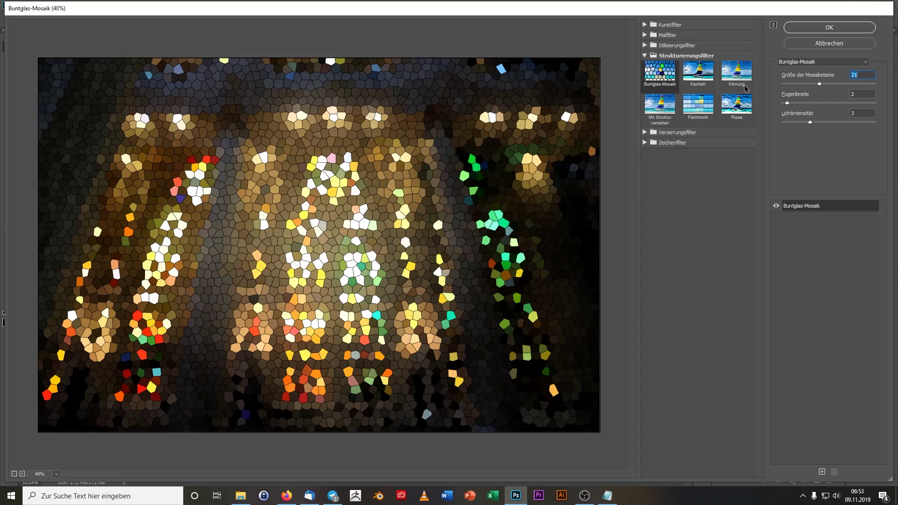
{"action": "left_click", "coordinate": [698, 105]}
{"action": "left_click", "coordinate": [654, 102]}
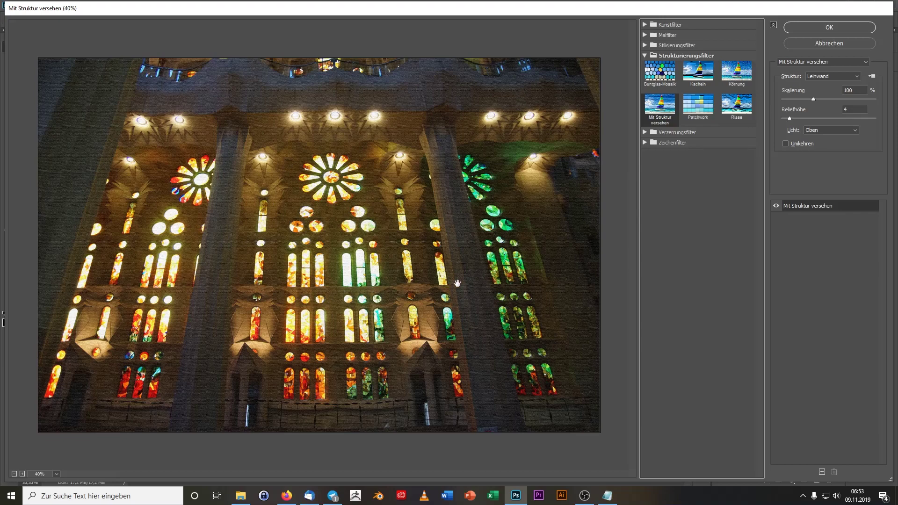
{"action": "left_click", "coordinate": [819, 24]}
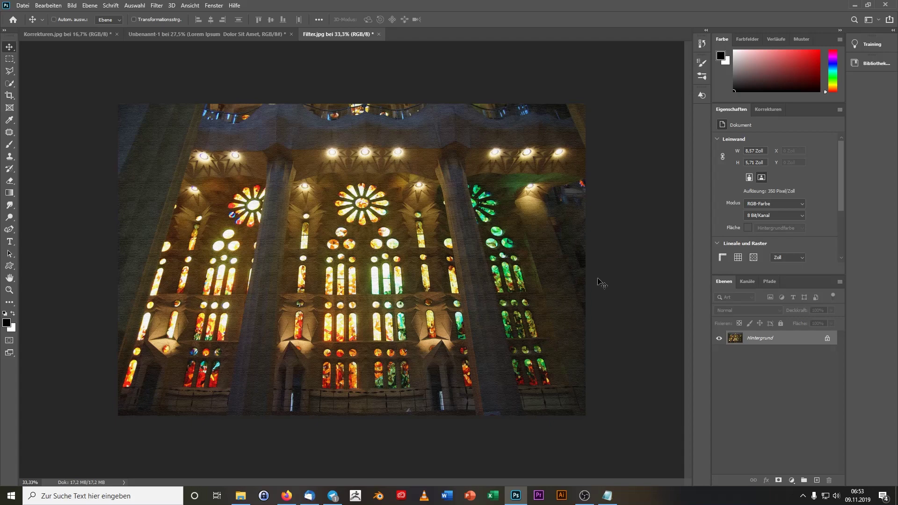
- Duplicate the cathedral's background layer, then close Filter.jpg and return to the painted chest photo
{"action": "key", "text": "ctrl+j"}
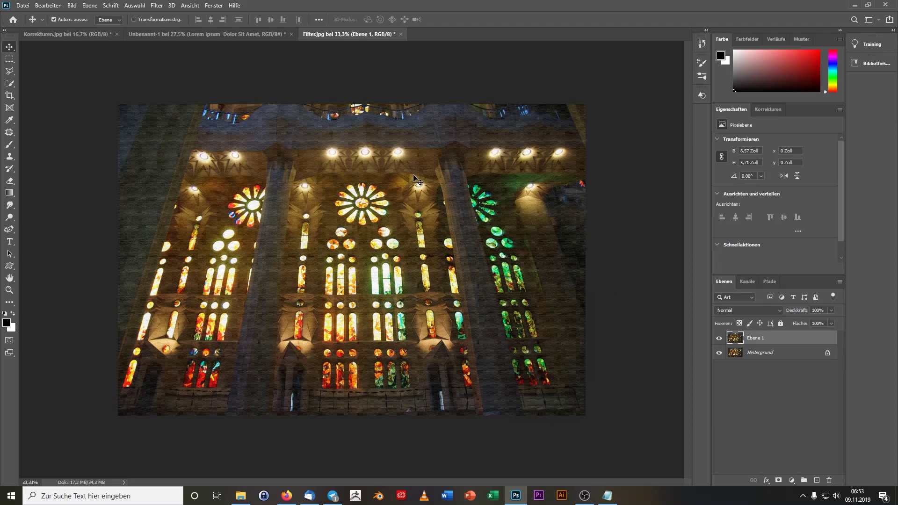
{"action": "left_click", "coordinate": [401, 35]}
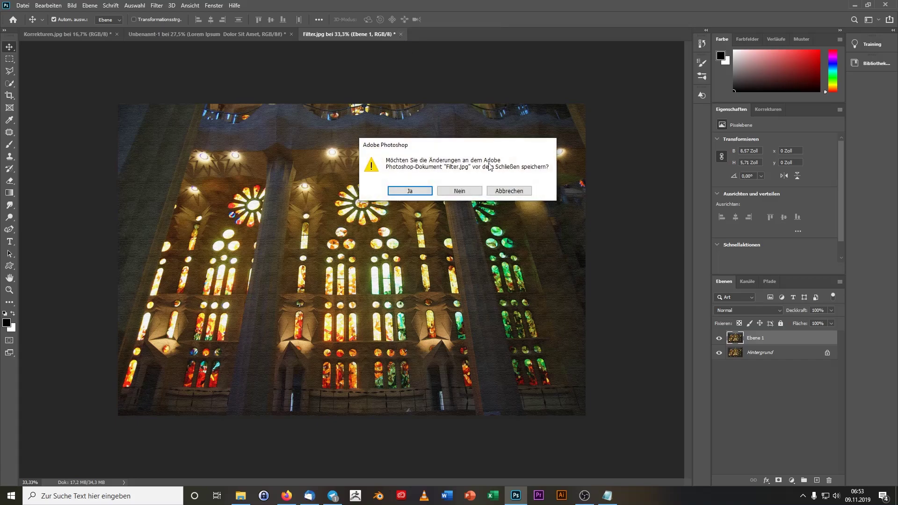
{"action": "left_click", "coordinate": [461, 191]}
{"action": "key", "text": "F12"}
{"action": "key", "text": "j"}
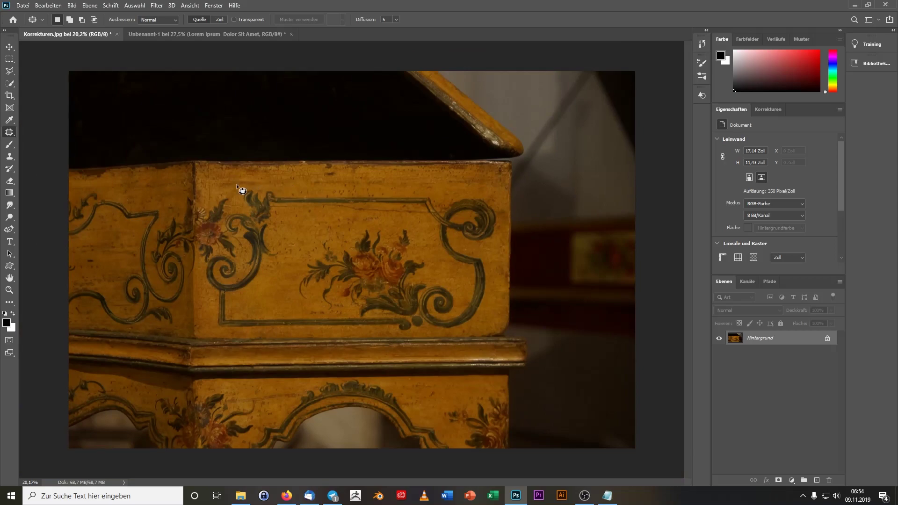
- Zoom in and spot-heal the small dark specks scattered across the chest's painted panel
{"action": "right_click", "coordinate": [9, 133]}
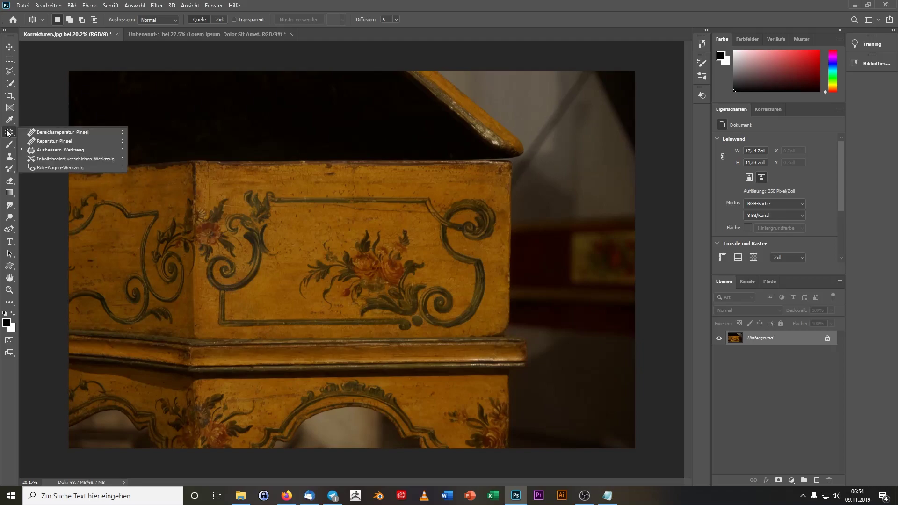
{"action": "left_click", "coordinate": [49, 132]}
{"action": "scroll", "coordinate": [320, 233], "scroll_direction": "up", "scroll_amount": 2}
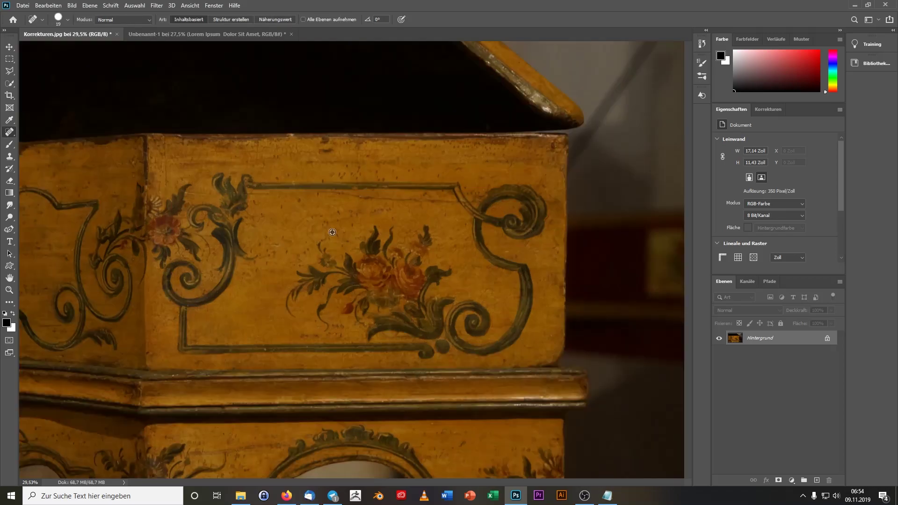
{"action": "scroll", "coordinate": [319, 234], "scroll_direction": "up", "scroll_amount": 4}
{"action": "scroll", "coordinate": [320, 233], "scroll_direction": "up", "scroll_amount": 3}
{"action": "left_click_drag", "start_coordinate": [219, 207], "coordinate": [219, 199]}
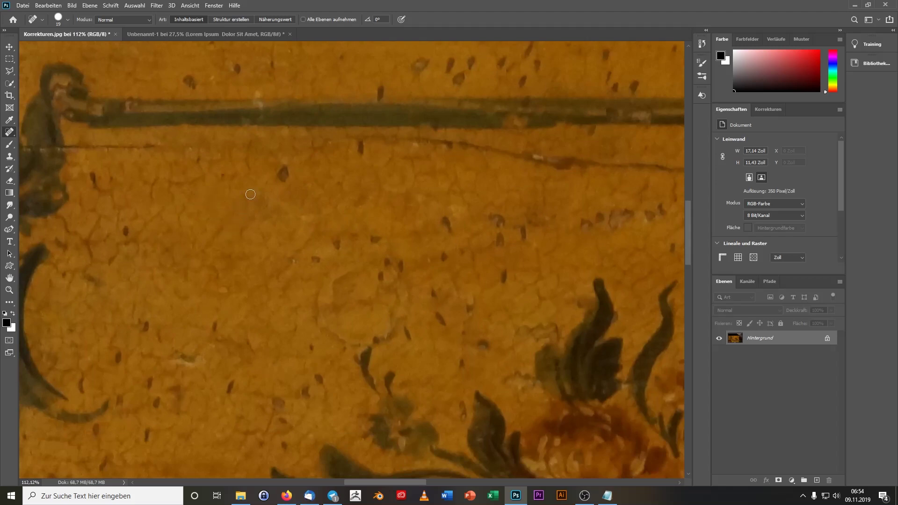
{"action": "left_click_drag", "start_coordinate": [262, 174], "coordinate": [280, 173]}
{"action": "left_click_drag", "start_coordinate": [338, 255], "coordinate": [371, 239]}
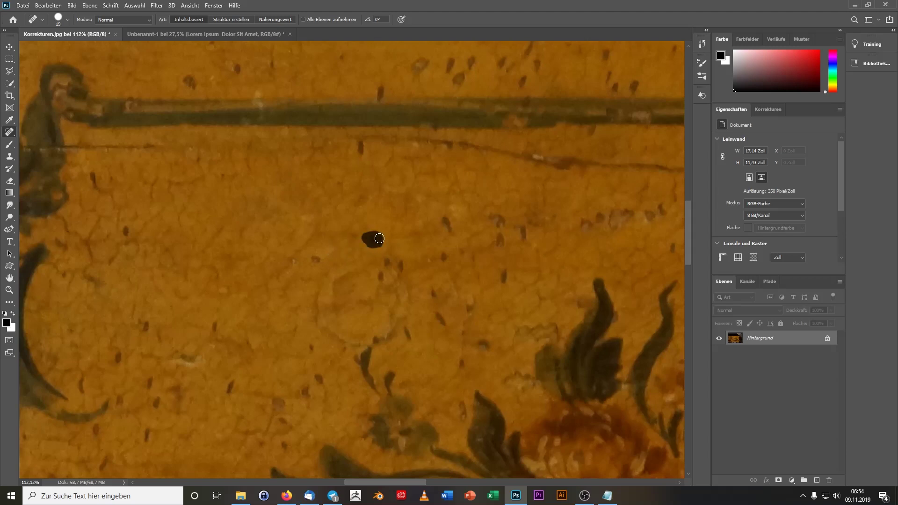
{"action": "left_click_drag", "start_coordinate": [382, 278], "coordinate": [403, 269]}
{"action": "left_click_drag", "start_coordinate": [444, 211], "coordinate": [445, 268]}
{"action": "mouse_move", "coordinate": [432, 301]}
{"action": "left_mouse_down"}
{"action": "mouse_move", "coordinate": [433, 290]}
{"action": "mouse_move", "coordinate": [439, 327]}
{"action": "mouse_move", "coordinate": [412, 333]}
{"action": "mouse_move", "coordinate": [376, 390]}
{"action": "mouse_move", "coordinate": [391, 377]}
{"action": "left_mouse_up"}
- With a larger spot healing brush, heal the cracks across the panel and near its upper border
{"action": "scroll", "coordinate": [378, 345], "scroll_direction": "down", "scroll_amount": 3}
{"action": "scroll", "coordinate": [379, 346], "scroll_direction": "down", "scroll_amount": 2}
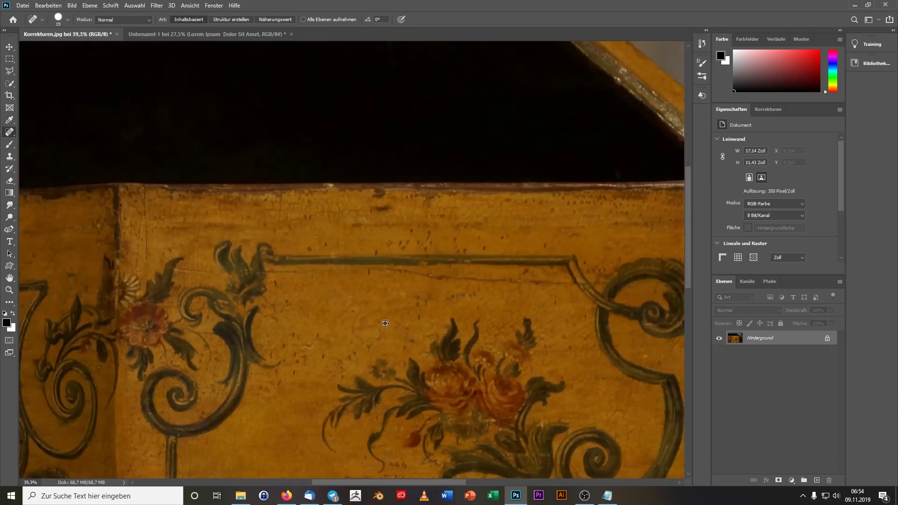
{"action": "left_click_drag", "start_coordinate": [363, 311], "coordinate": [472, 298]}
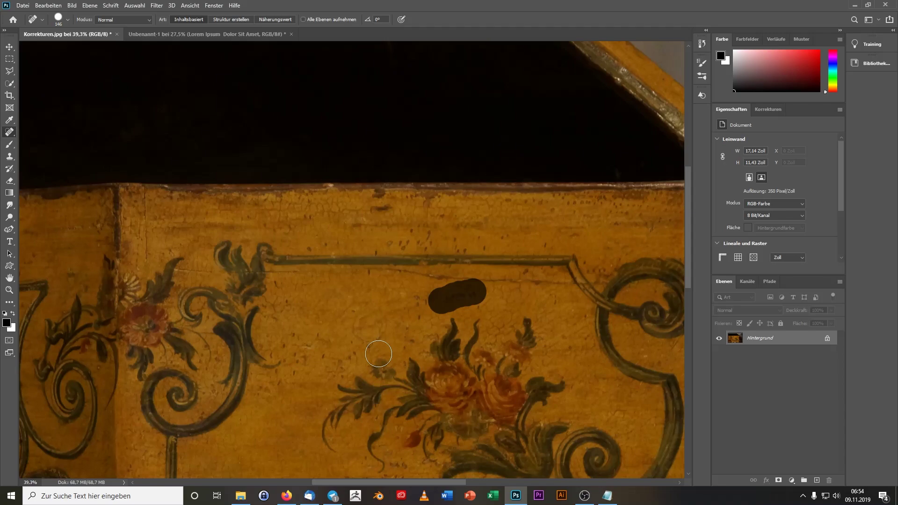
{"action": "mouse_move", "coordinate": [367, 355]}
{"action": "left_mouse_down"}
{"action": "mouse_move", "coordinate": [321, 358]}
{"action": "mouse_move", "coordinate": [313, 341]}
{"action": "left_mouse_up"}
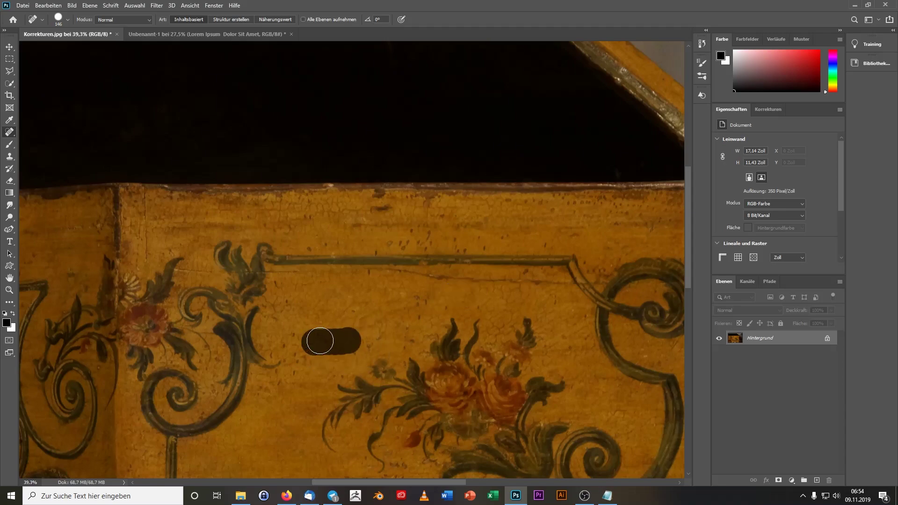
{"action": "left_click_drag", "start_coordinate": [364, 230], "coordinate": [491, 235]}
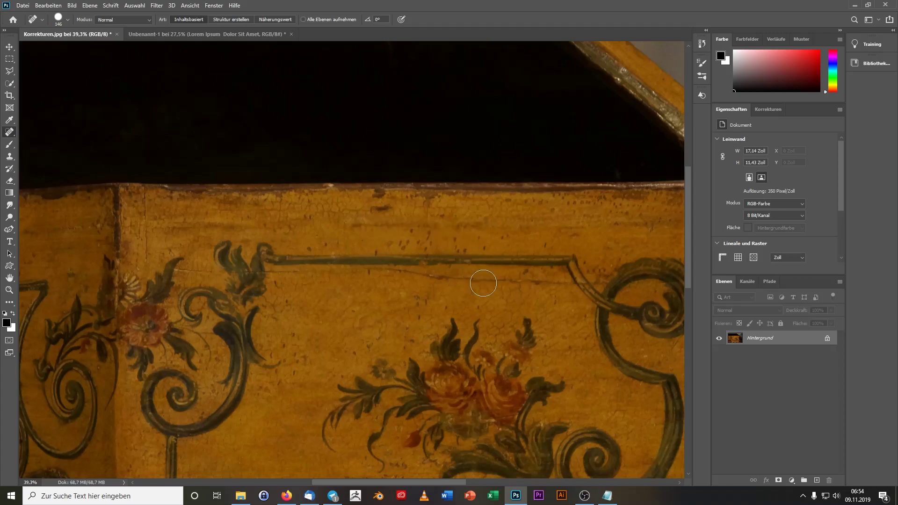
{"action": "scroll", "coordinate": [430, 316], "scroll_direction": "down", "scroll_amount": 3}
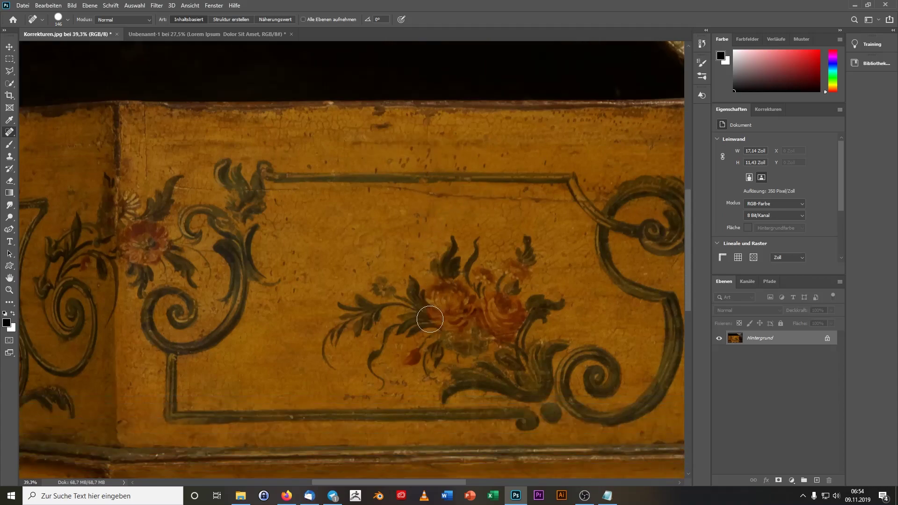
- Patch two blemished areas near the panel's upper edge, then zoom back out
{"action": "right_click", "coordinate": [7, 135]}
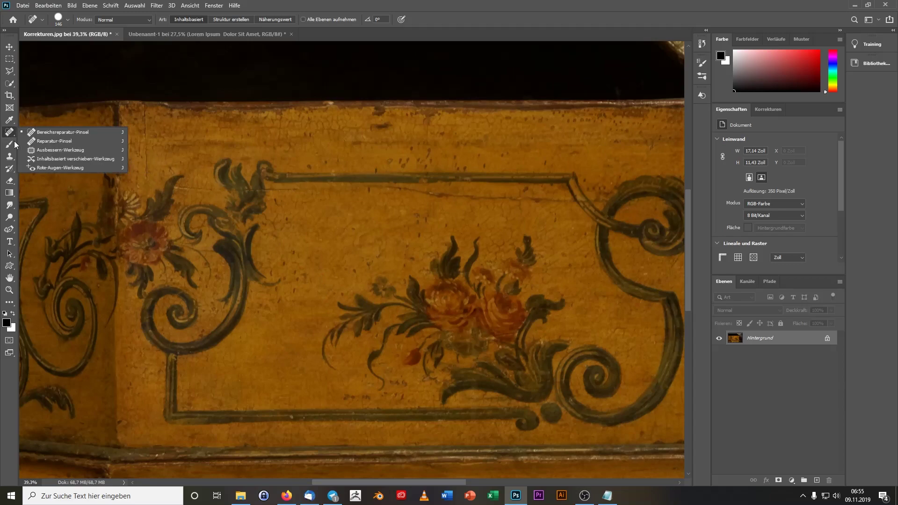
{"action": "left_click", "coordinate": [31, 150]}
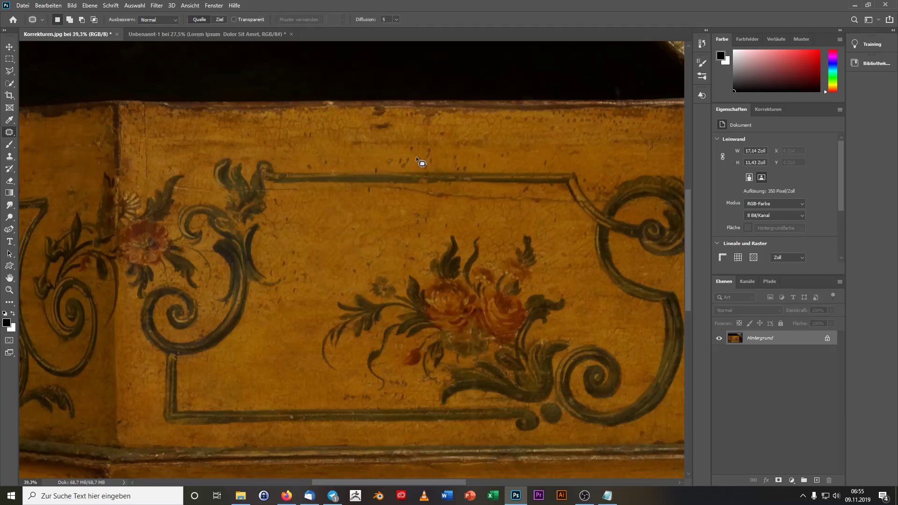
{"action": "left_click_drag", "start_coordinate": [416, 158], "coordinate": [433, 153]}
{"action": "left_click", "coordinate": [476, 144]}
{"action": "left_click_drag", "start_coordinate": [494, 136], "coordinate": [495, 139]}
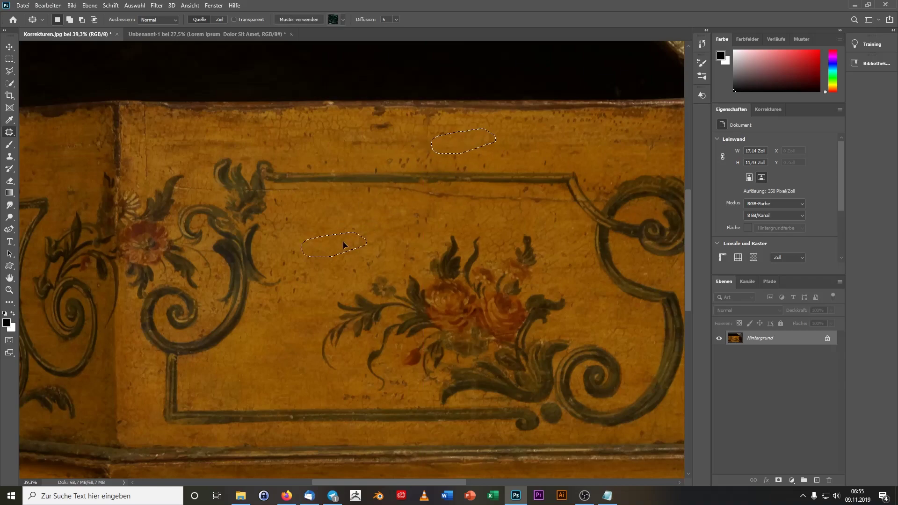
{"action": "left_click", "coordinate": [448, 174]}
{"action": "scroll", "coordinate": [404, 229], "scroll_direction": "down", "scroll_amount": 3}
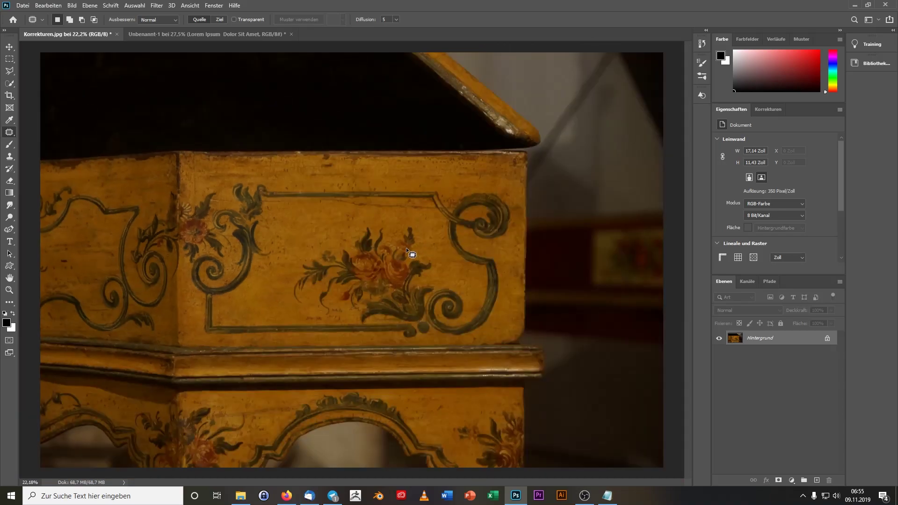
{"action": "scroll", "coordinate": [406, 246], "scroll_direction": "down", "scroll_amount": 2}
{"action": "scroll", "coordinate": [403, 239], "scroll_direction": "down", "scroll_amount": 2}
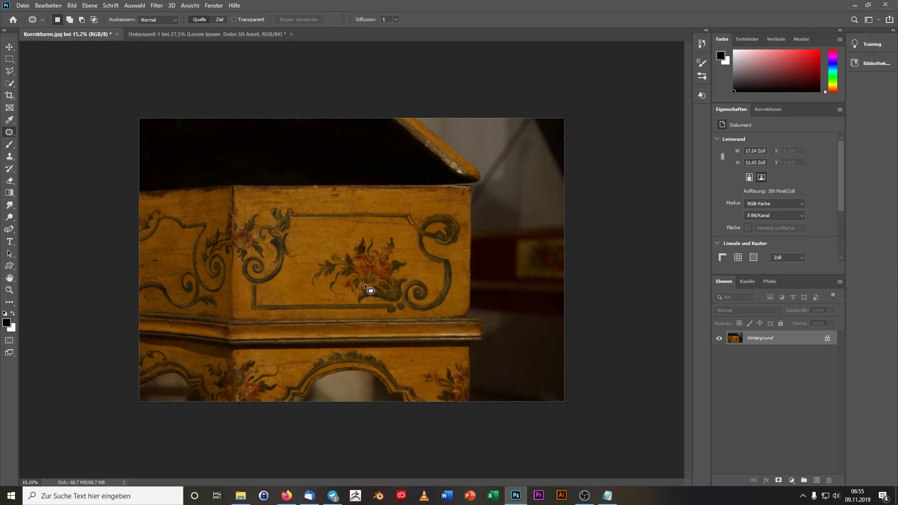
{"action": "left_click", "coordinate": [9, 47]}
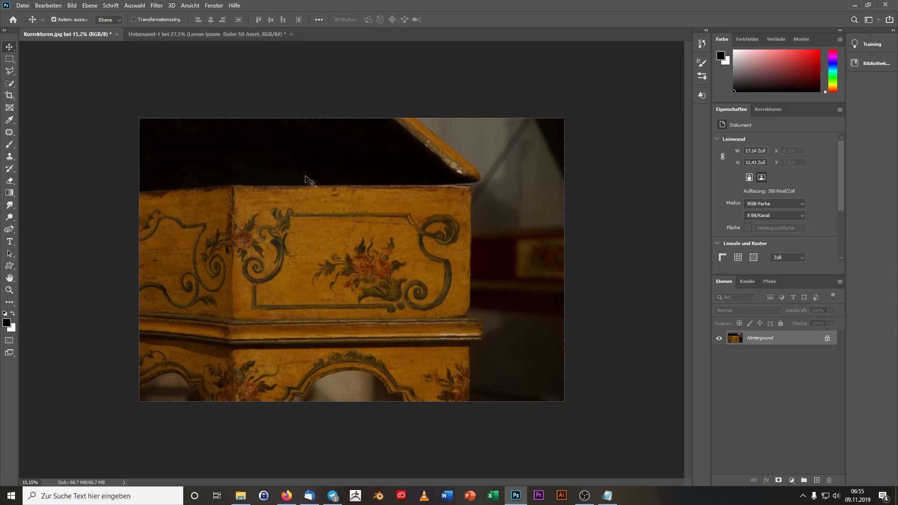